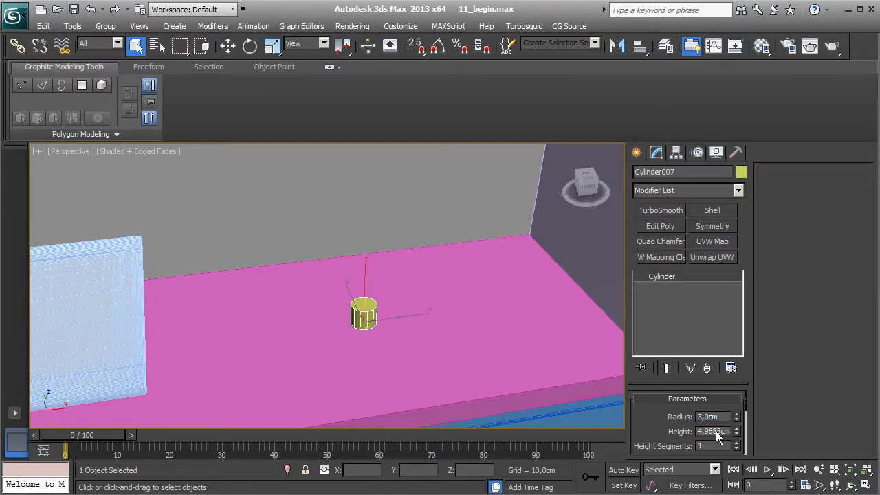
- Set the small cylinder's height to 1 cm
{"action": "left_click", "coordinate": [715, 431]}
{"action": "type", "text": "1"}
{"action": "key", "text": "Return"}
{"action": "left_click_drag", "start_coordinate": [657, 436], "coordinate": [666, 395]}
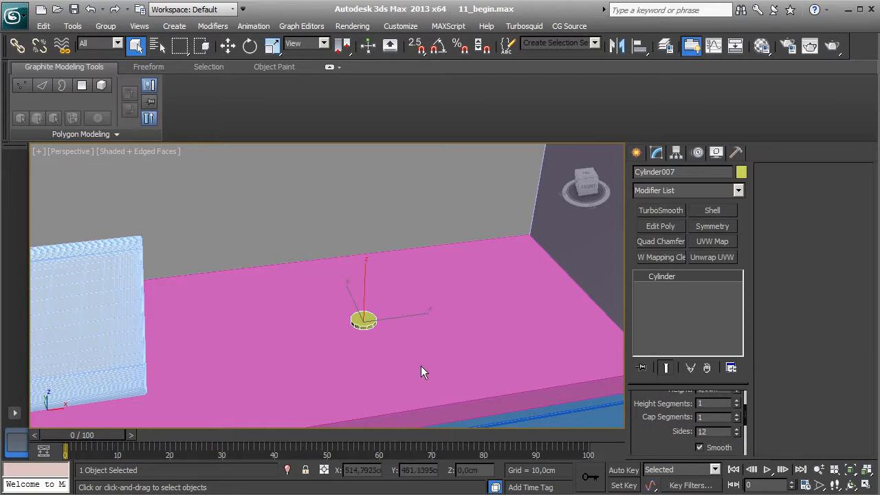
- Isolate the cylinder and convert it to an Editable Poly
{"action": "key", "text": "z"}
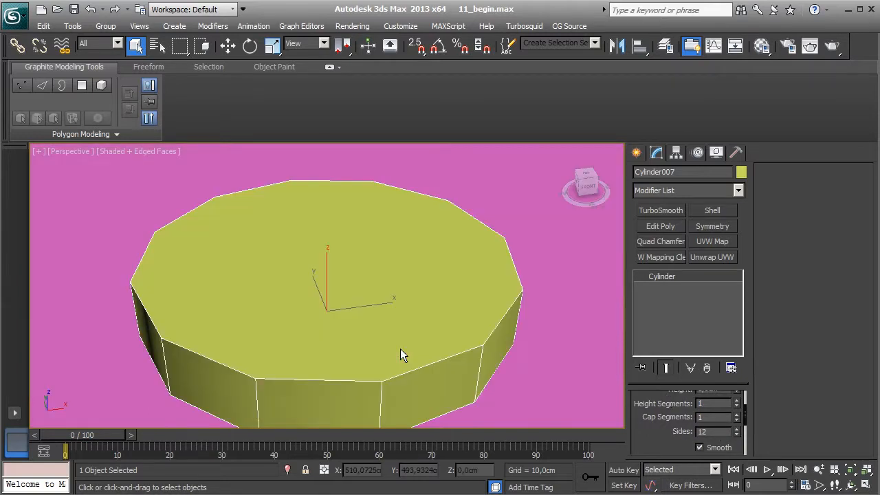
{"action": "key", "text": "alt+q"}
{"action": "scroll", "coordinate": [427, 295], "scroll_direction": "down", "scroll_amount": 3}
{"action": "middle_click_drag", "start_coordinate": [421, 319], "coordinate": [443, 270], "text": "alt"}
{"action": "right_click", "coordinate": [669, 278]}
{"action": "left_click", "coordinate": [715, 373]}
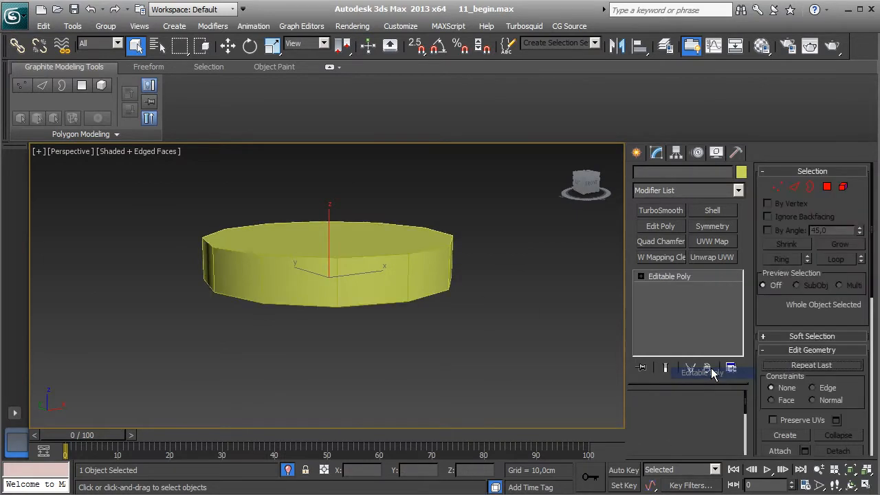
- Inset the disc's top and bottom polygons by 0.5 cm and delete the inner bottom polygon
{"action": "left_click", "coordinate": [376, 251]}
{"action": "middle_click_drag", "start_coordinate": [417, 334], "coordinate": [454, 325], "text": "alt"}
{"action": "left_click", "coordinate": [407, 271], "text": "ctrl"}
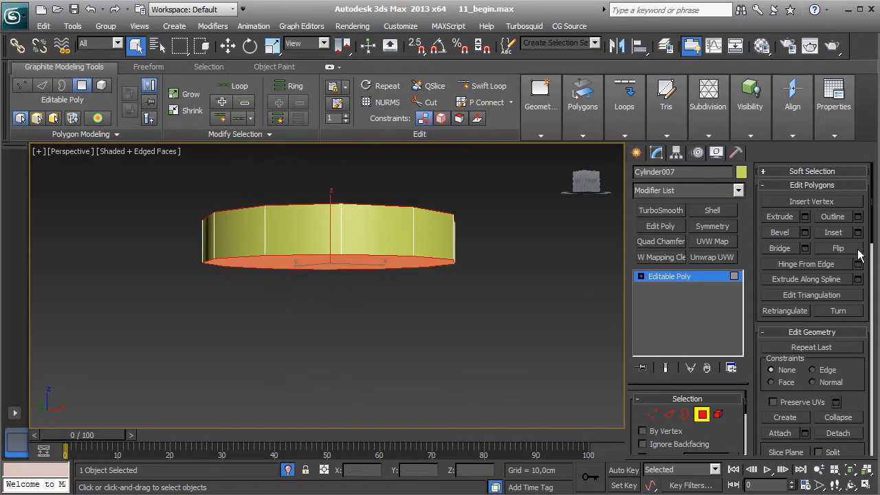
{"action": "left_click", "coordinate": [859, 233]}
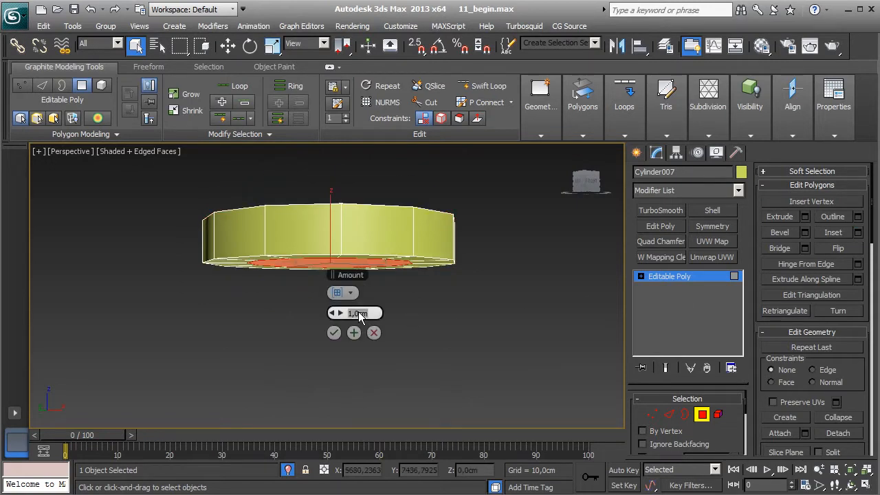
{"action": "type", "text": "0,5"}
{"action": "key", "text": "Return"}
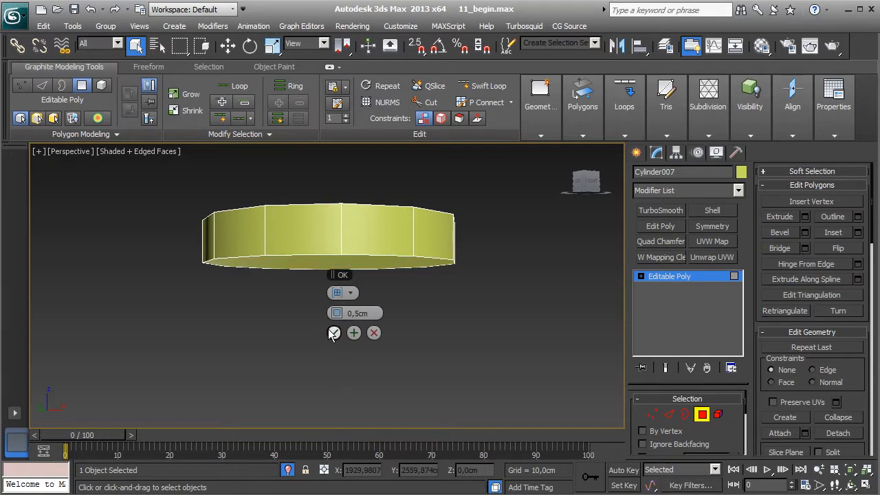
{"action": "middle_click_drag", "start_coordinate": [255, 268], "coordinate": [269, 202], "text": "alt"}
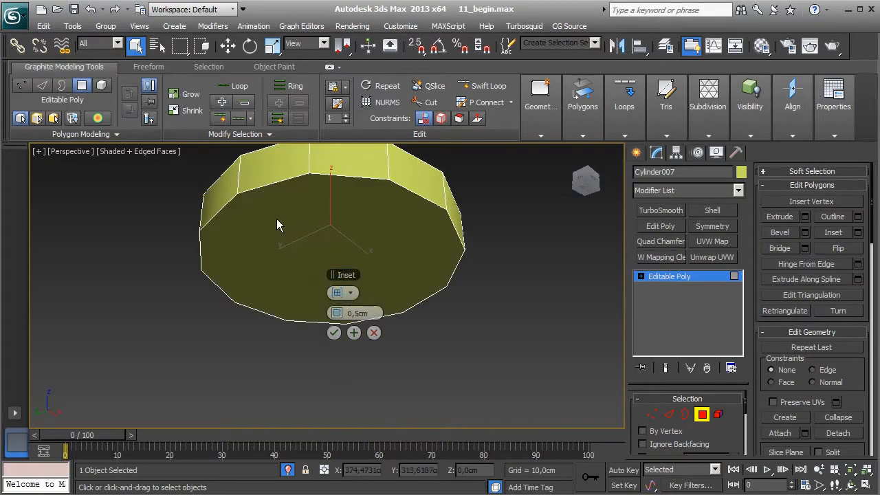
{"action": "left_click", "coordinate": [334, 333]}
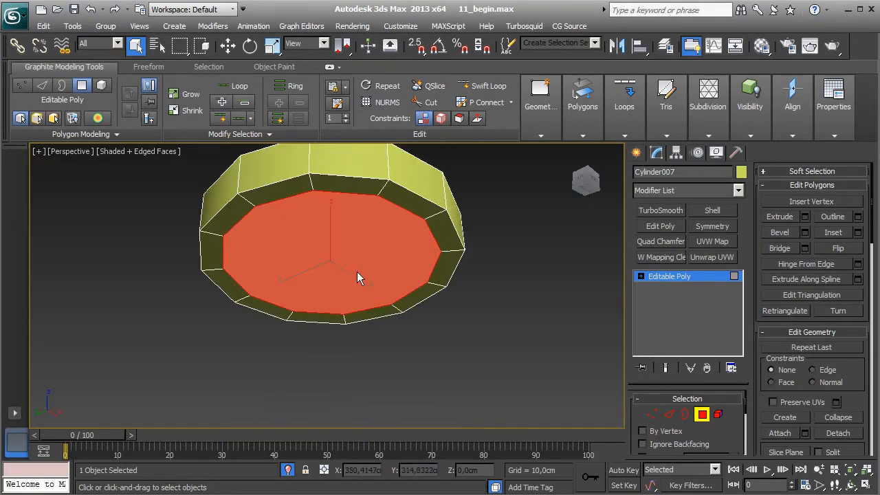
{"action": "key", "text": "Delete"}
{"action": "middle_click_drag", "start_coordinate": [433, 269], "coordinate": [438, 372], "text": "alt"}
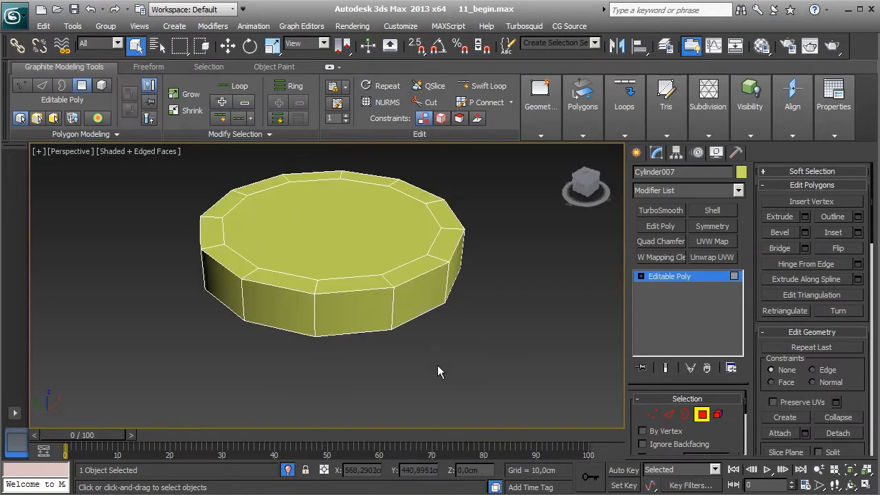
- Extrude the disc's inner top polygon upward by 4 cm
{"action": "left_click", "coordinate": [370, 234]}
{"action": "left_click", "coordinate": [808, 217]}
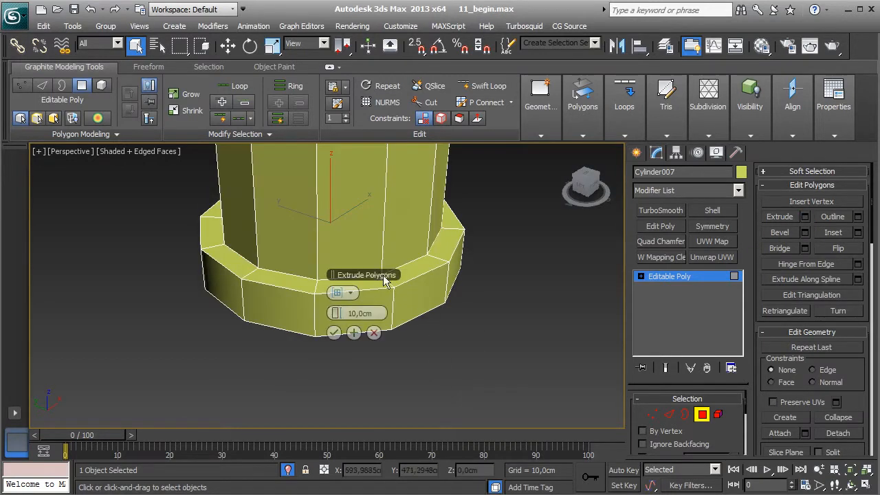
{"action": "double_click", "coordinate": [364, 313]}
{"action": "type", "text": "4"}
{"action": "key", "text": "Return"}
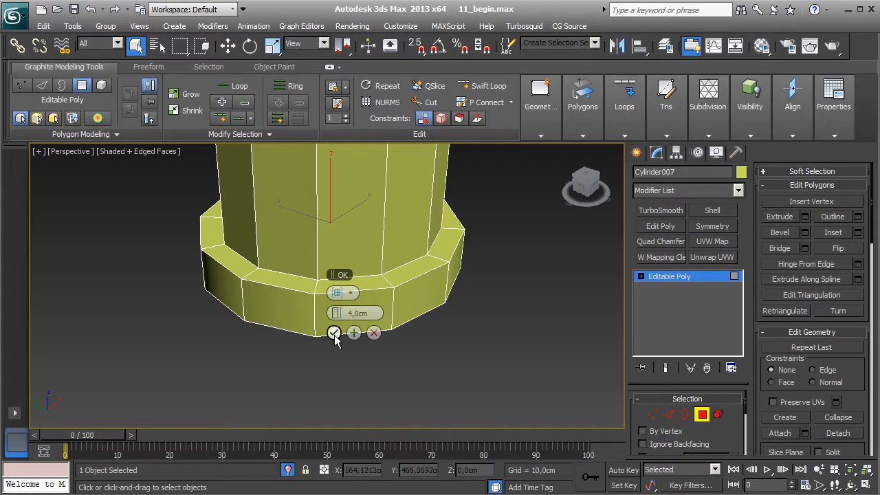
{"action": "left_click", "coordinate": [334, 334]}
{"action": "middle_click_drag", "start_coordinate": [386, 267], "coordinate": [383, 382]}
{"action": "scroll", "coordinate": [383, 382], "scroll_direction": "down", "scroll_amount": 3}
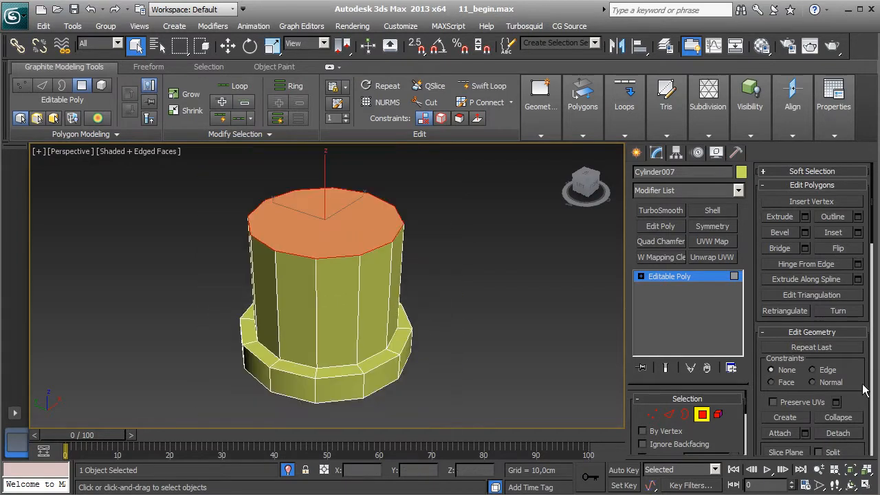
- Detach the extrusion's top polygon as a separate object and leave polygon editing
{"action": "left_click", "coordinate": [851, 433]}
{"action": "left_click", "coordinate": [483, 259]}
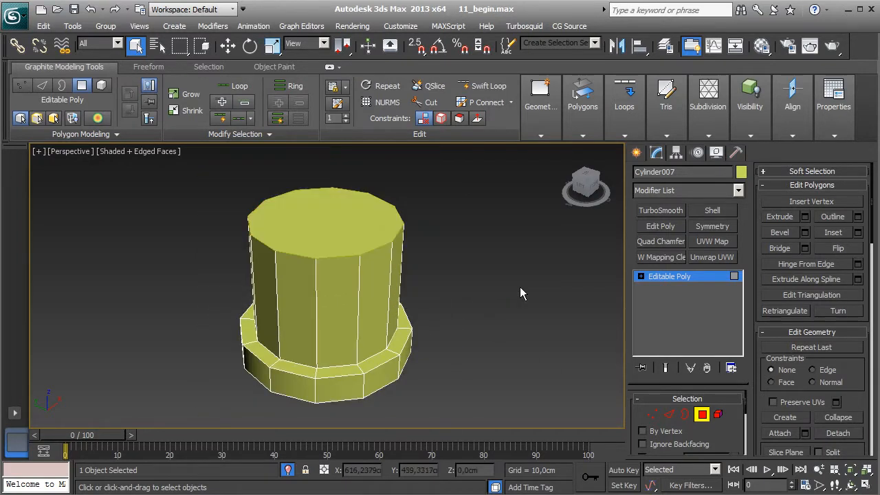
{"action": "left_click", "coordinate": [701, 414]}
- Move the detached disc straight up along Z by about 5.4 cm, clear of the body
{"action": "left_click", "coordinate": [301, 214]}
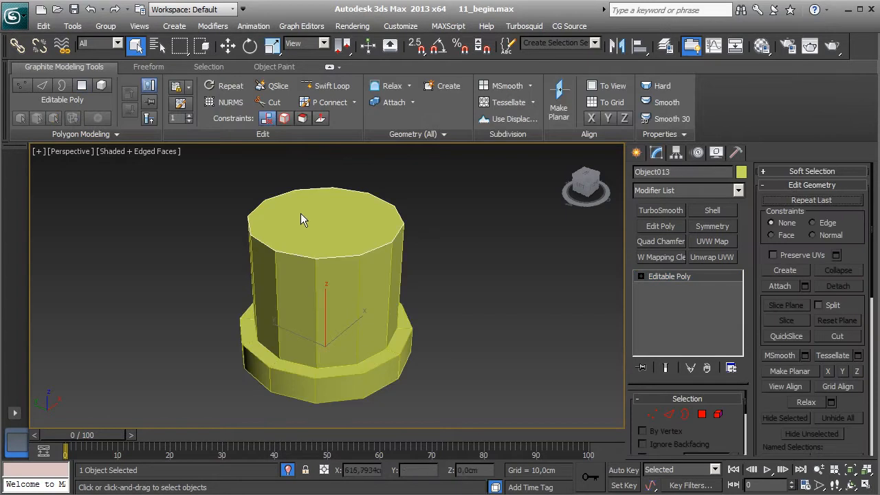
{"action": "left_click", "coordinate": [229, 48]}
{"action": "scroll", "coordinate": [321, 219], "scroll_direction": "down", "scroll_amount": 2}
{"action": "middle_click_drag", "start_coordinate": [322, 219], "coordinate": [329, 177], "text": "alt"}
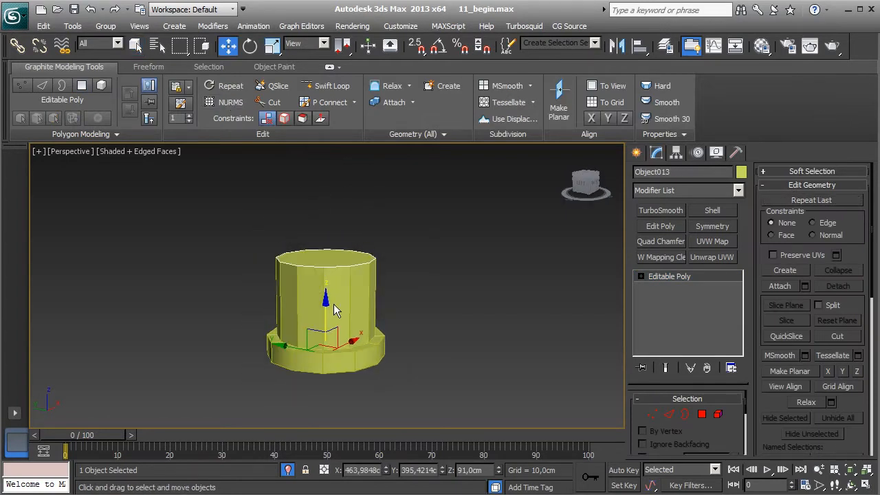
{"action": "left_click_drag", "start_coordinate": [329, 308], "coordinate": [329, 200]}
{"action": "middle_click_drag", "start_coordinate": [412, 335], "coordinate": [417, 345]}
- Inset the top polygon of the cylinder body by 0.5 cm
{"action": "left_click", "coordinate": [371, 336]}
{"action": "left_click", "coordinate": [702, 415]}
{"action": "middle_click_drag", "start_coordinate": [522, 316], "coordinate": [521, 341], "text": "alt"}
{"action": "left_click", "coordinate": [344, 277]}
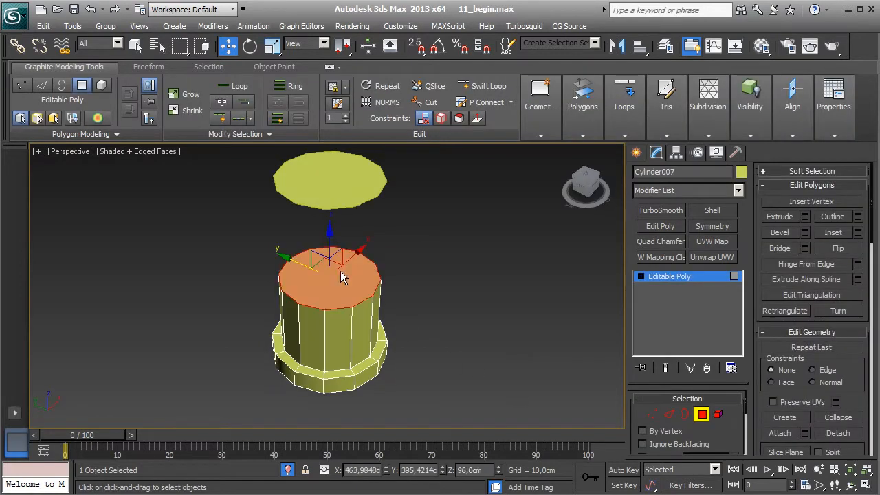
{"action": "left_click", "coordinate": [858, 233]}
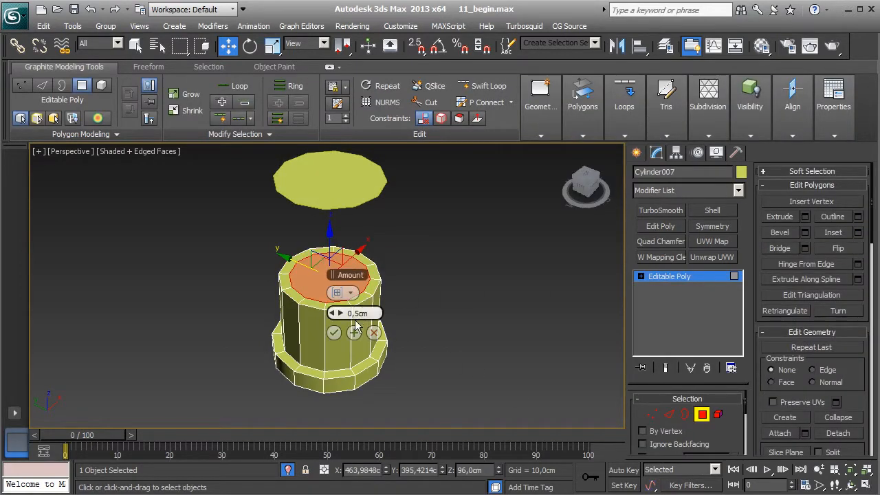
{"action": "left_click", "coordinate": [335, 334]}
- Extrude the inset polygon 1 cm to form a neck and delete the polygon closing its top
{"action": "left_click", "coordinate": [805, 217]}
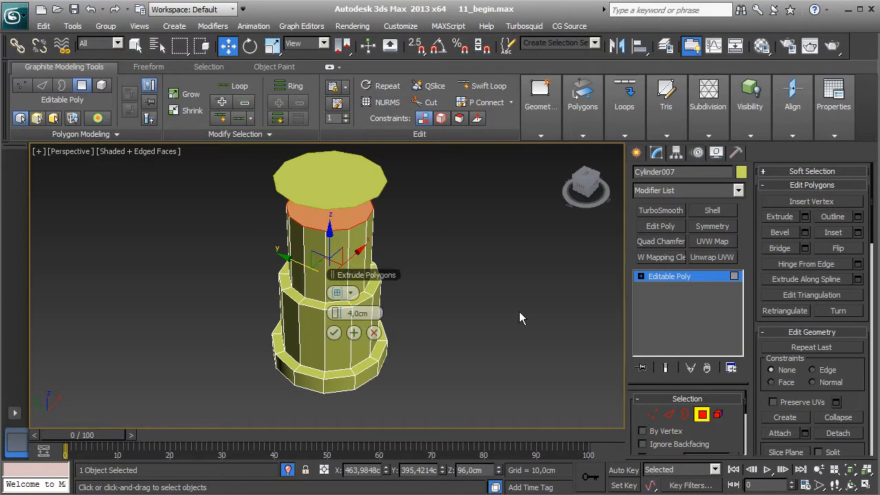
{"action": "type", "text": "1"}
{"action": "key", "text": "Return"}
{"action": "left_click", "coordinate": [335, 333]}
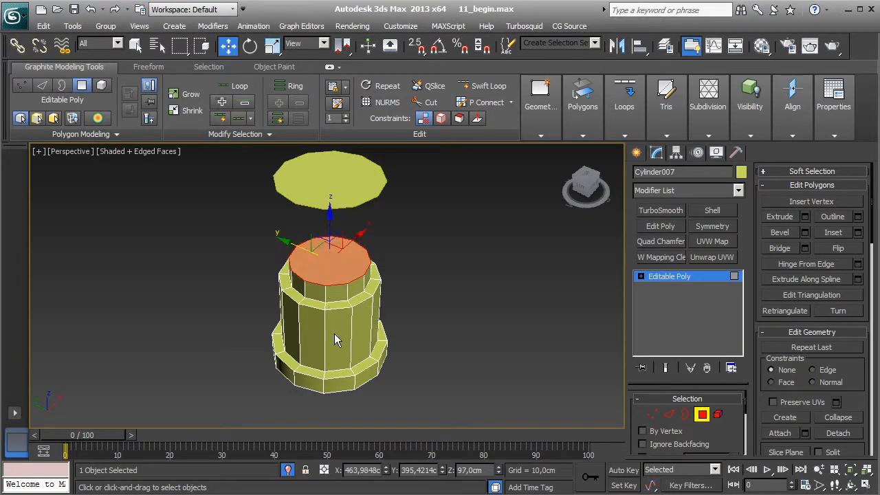
{"action": "key", "text": "Delete"}
{"action": "scroll", "coordinate": [504, 359], "scroll_direction": "up", "scroll_amount": 3}
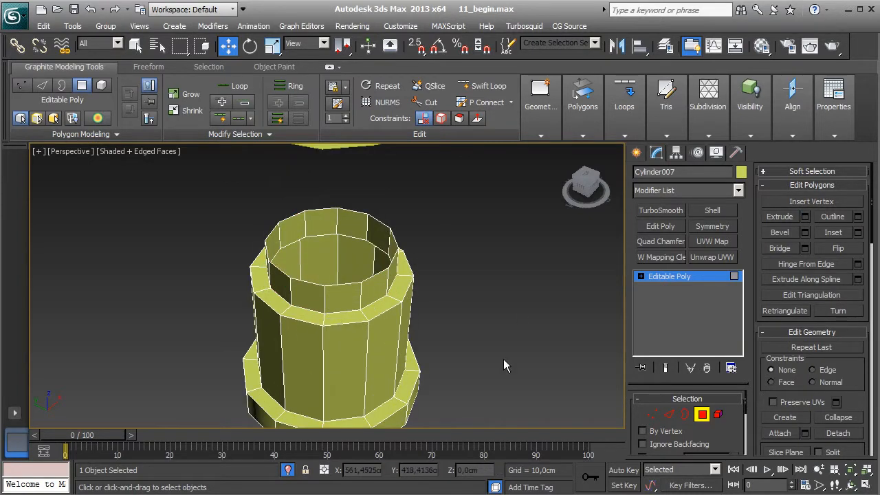
- Chamfer the edge loops around the body's upper shoulder and base rim by 0.1 cm, adding one chamfer segment
{"action": "left_click", "coordinate": [663, 414]}
{"action": "double_click", "coordinate": [344, 314]}
{"action": "double_click", "coordinate": [344, 325], "text": "ctrl"}
{"action": "middle_click_drag", "start_coordinate": [397, 367], "coordinate": [384, 327]}
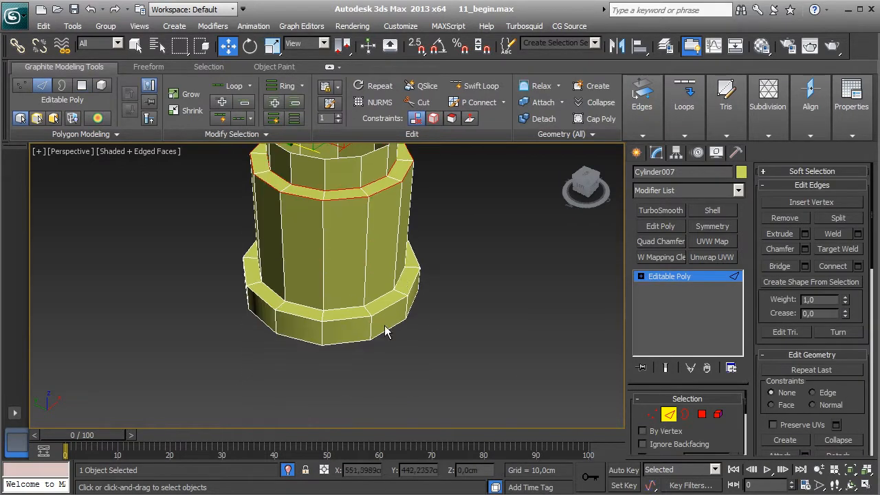
{"action": "double_click", "coordinate": [348, 320], "text": "ctrl"}
{"action": "double_click", "coordinate": [346, 343], "text": "ctrl"}
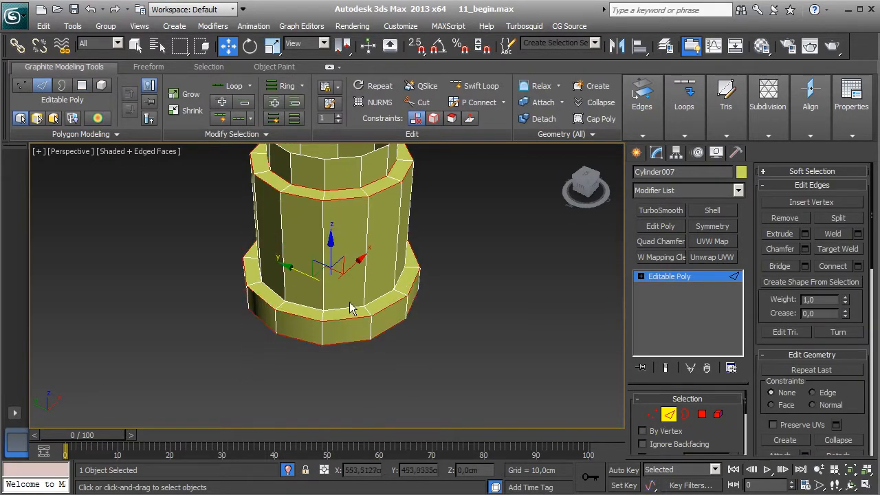
{"action": "left_click", "coordinate": [833, 266], "text": "shift"}
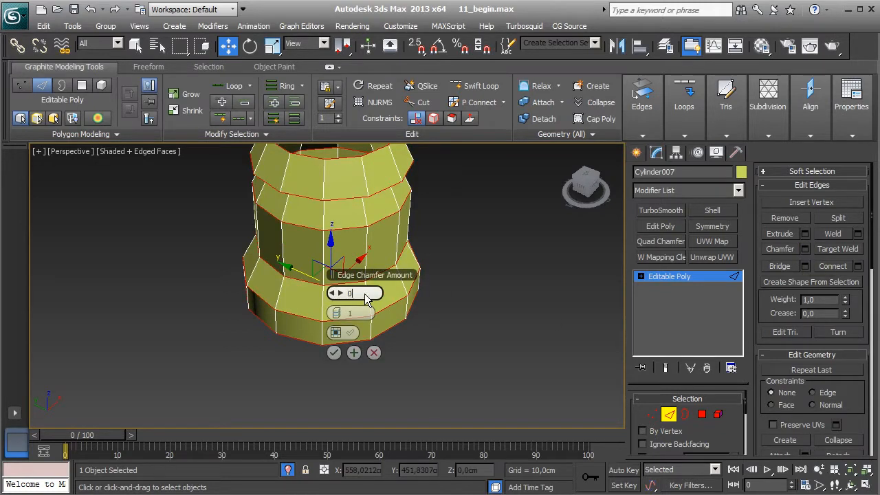
{"action": "type", "text": "1"}
{"action": "key", "text": "Return"}
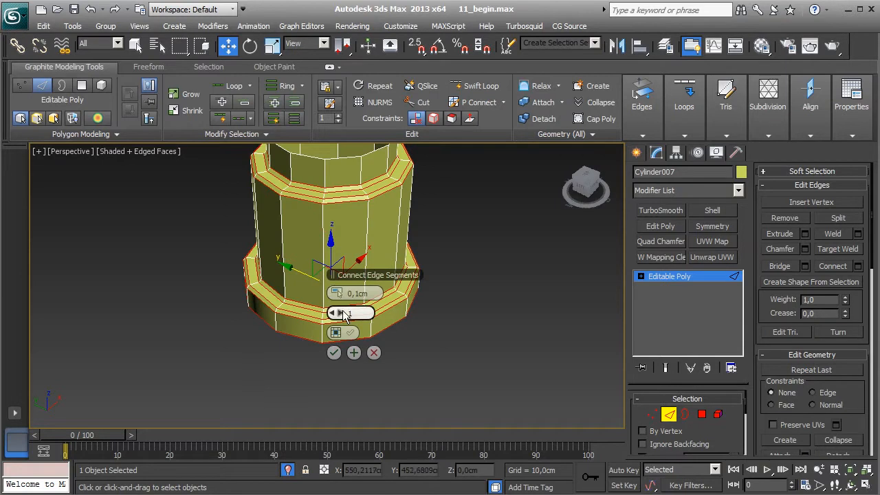
{"action": "left_click", "coordinate": [340, 314]}
{"action": "left_click", "coordinate": [335, 354]}
{"action": "middle_click_drag", "start_coordinate": [557, 364], "coordinate": [544, 413]}
{"action": "left_click", "coordinate": [668, 414]}
- Lower the detached disc along Z to about 96.7 cm, at the neck of the body
{"action": "scroll", "coordinate": [389, 321], "scroll_direction": "down", "scroll_amount": 3}
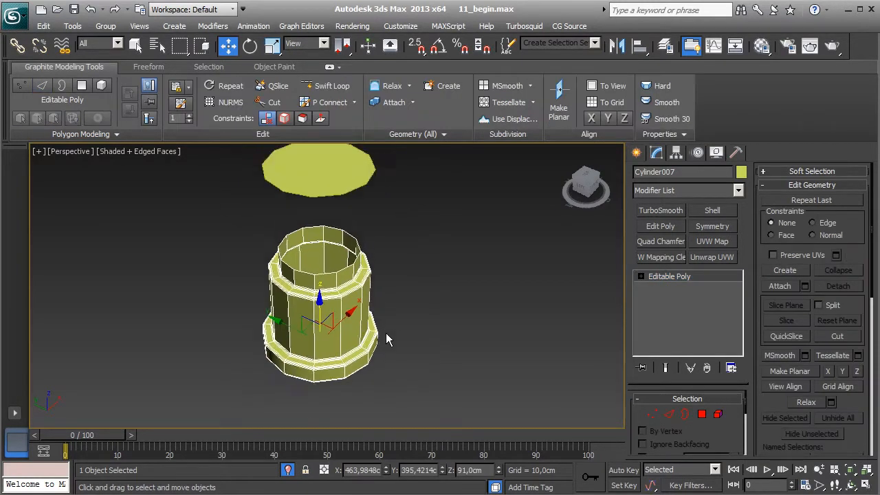
{"action": "left_click", "coordinate": [295, 194]}
{"action": "middle_click_drag", "start_coordinate": [383, 267], "coordinate": [380, 245], "text": "alt"}
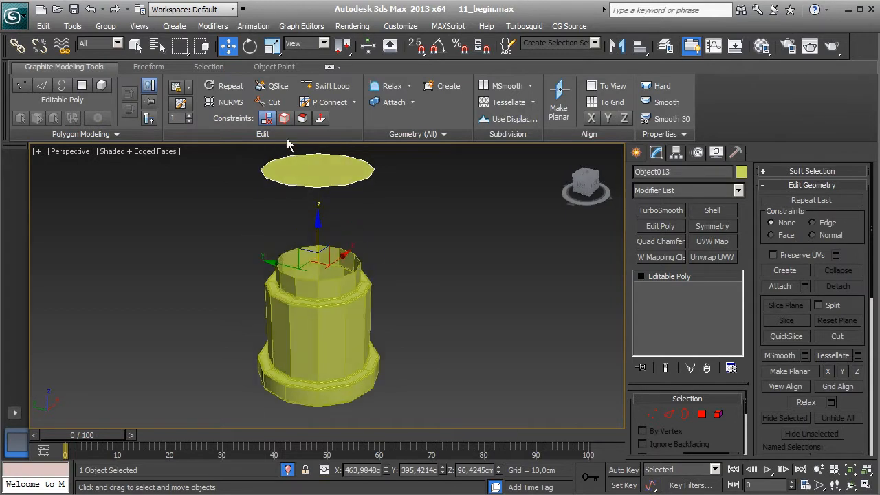
{"action": "left_click_drag", "start_coordinate": [318, 234], "coordinate": [321, 317]}
{"action": "middle_click_drag", "start_coordinate": [387, 316], "coordinate": [365, 365], "text": "alt"}
- Inset the detached disc's polygon by 0.5 cm and delete the inner polygon to leave a ring
{"action": "key", "text": "4"}
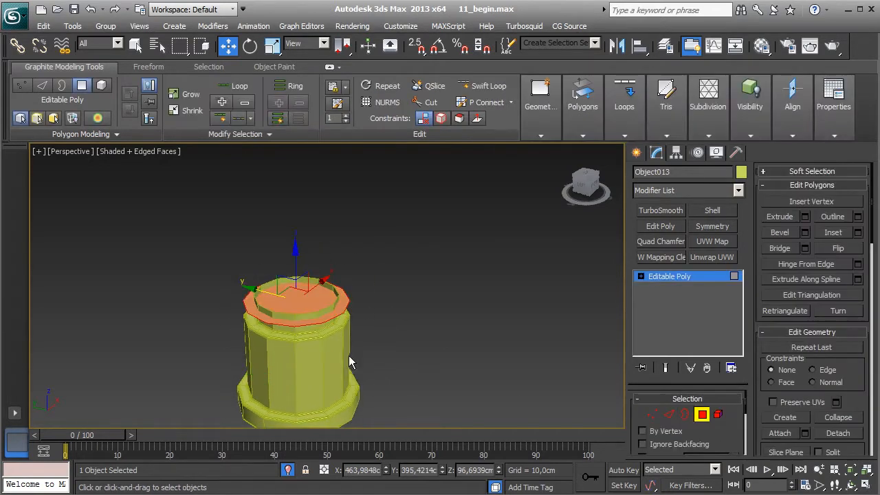
{"action": "left_click", "coordinate": [858, 232]}
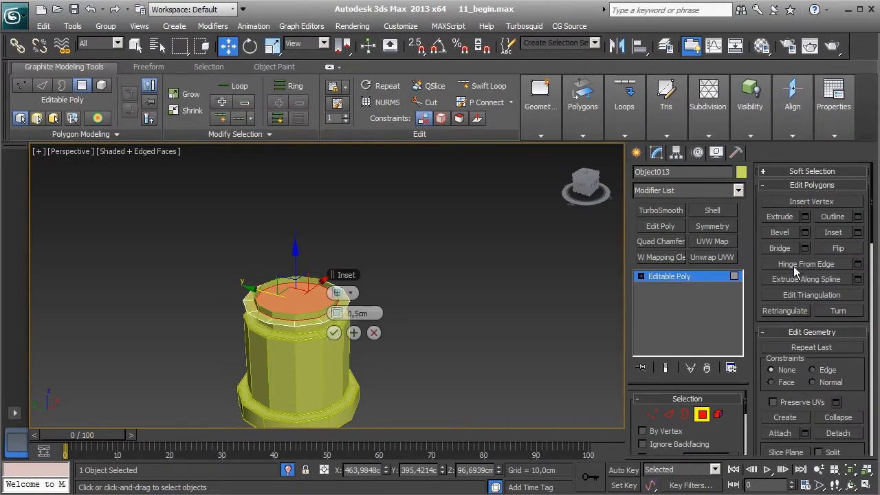
{"action": "left_click", "coordinate": [334, 333]}
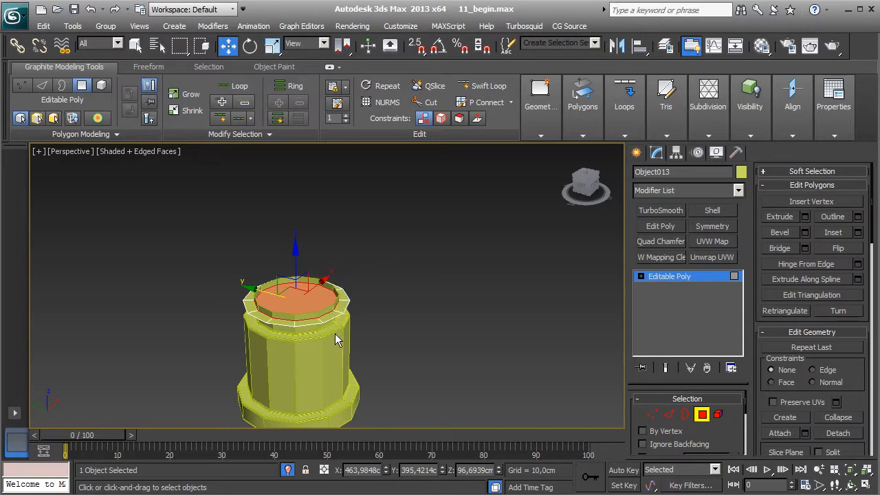
{"action": "key", "text": "Delete"}
{"action": "scroll", "coordinate": [453, 344], "scroll_direction": "up", "scroll_amount": 3}
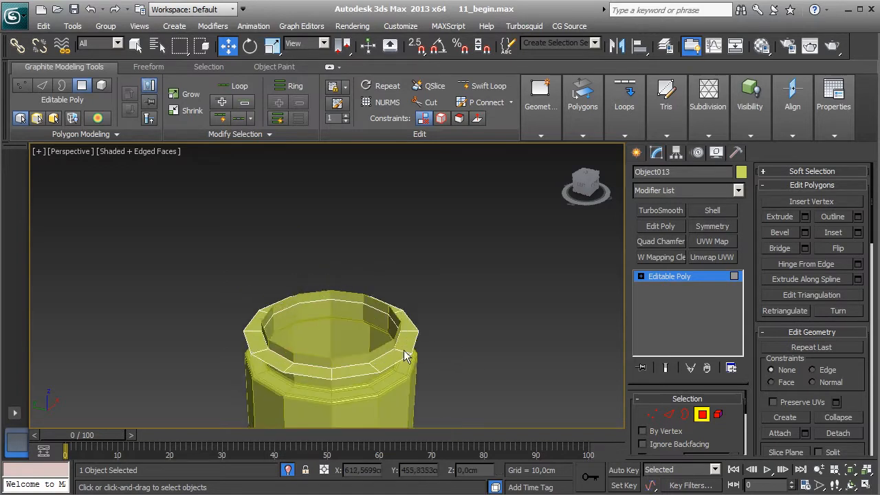
- Extend the ring's outer border straight up by about 3.1 cm to create the lid's wall
{"action": "left_click", "coordinate": [684, 414]}
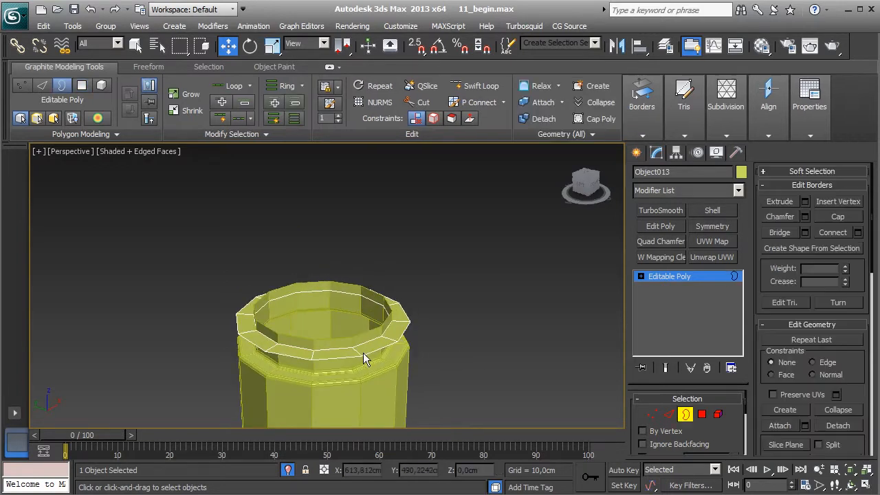
{"action": "left_click", "coordinate": [381, 347]}
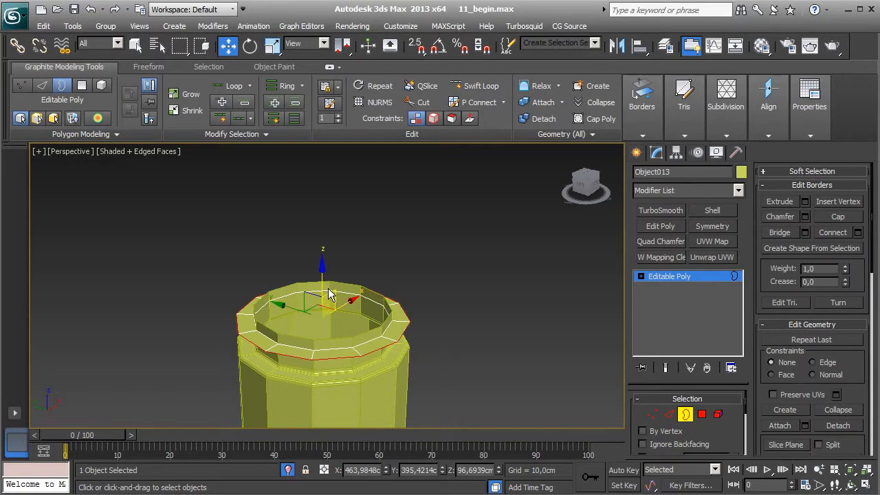
{"action": "left_click_drag", "start_coordinate": [323, 282], "coordinate": [315, 172], "text": "shift"}
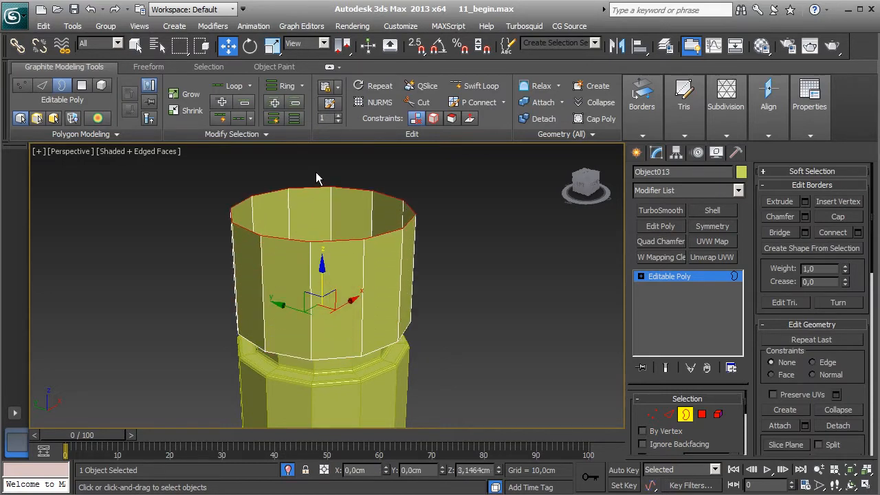
{"action": "mouse_move", "coordinate": [408, 276]}
{"action": "middle_mouse_down", "text": "alt"}
{"action": "mouse_move", "coordinate": [408, 245]}
{"action": "mouse_move", "coordinate": [407, 286]}
{"action": "middle_mouse_up", "text": "alt"}
- Extend the lid wall's upper border by about another 0.6 cm and cap the opening
{"action": "mouse_move", "coordinate": [325, 175]}
{"action": "left_mouse_down", "text": "shift"}
{"action": "mouse_move", "coordinate": [326, 157]}
{"action": "mouse_move", "coordinate": [326, 165]}
{"action": "left_mouse_up", "text": "shift"}
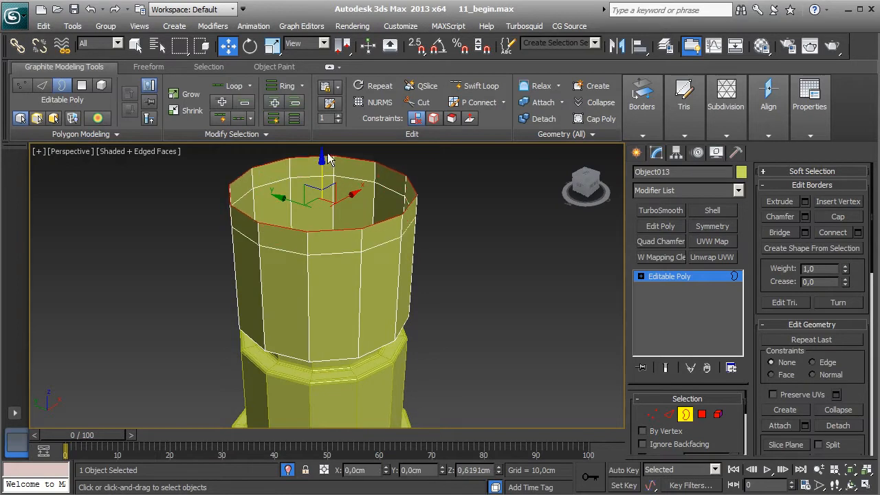
{"action": "left_click", "coordinate": [839, 216]}
{"action": "middle_click_drag", "start_coordinate": [426, 378], "coordinate": [474, 360], "text": "alt"}
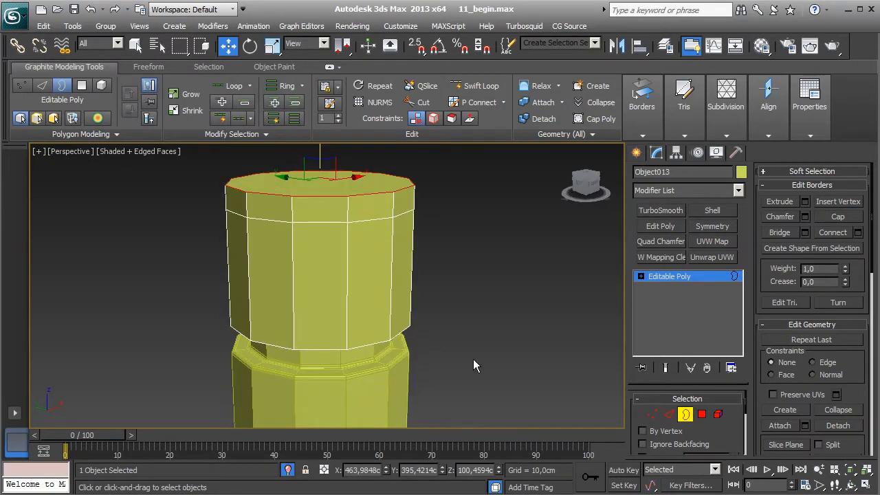
- Select all polygons of the lid and flip their normals
{"action": "left_click", "coordinate": [701, 414]}
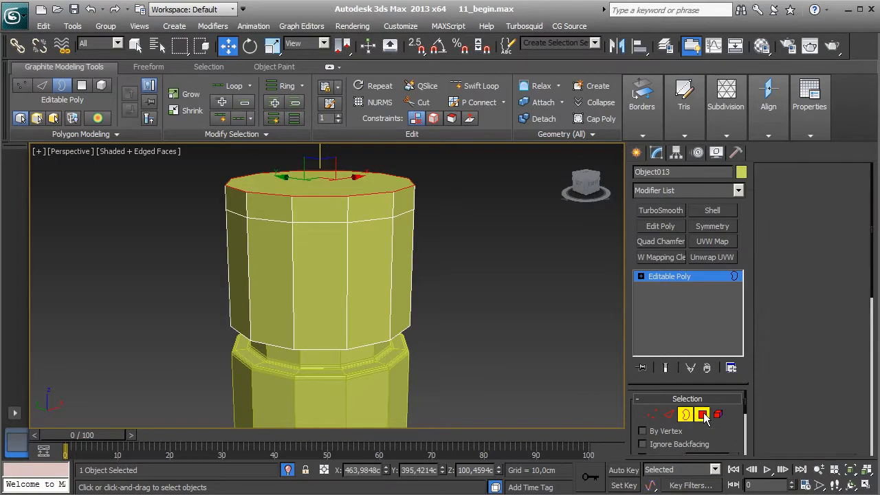
{"action": "left_click", "coordinate": [285, 260]}
{"action": "left_click", "coordinate": [339, 302], "text": "shift"}
{"action": "middle_click_drag", "start_coordinate": [338, 301], "coordinate": [395, 359], "text": "alt"}
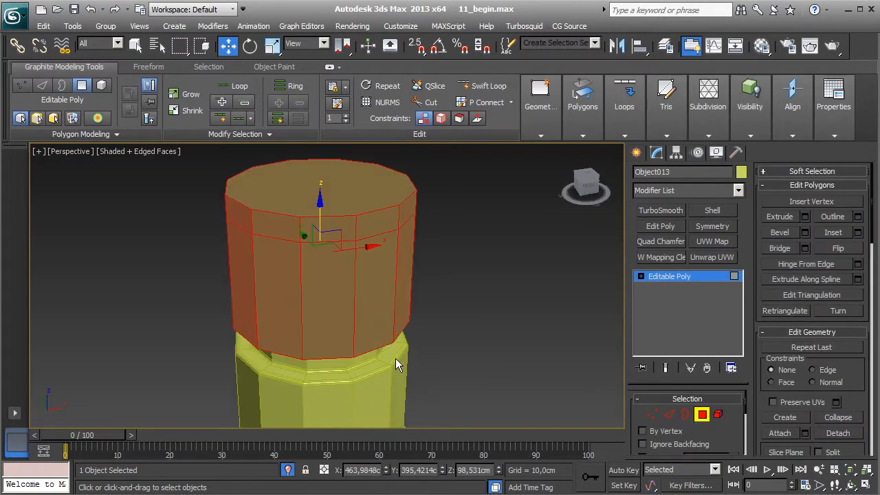
{"action": "left_click", "coordinate": [840, 249]}
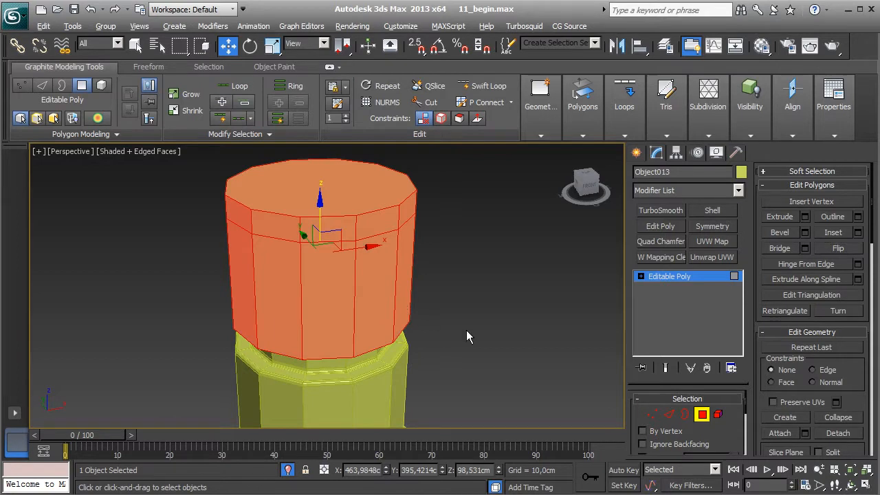
- Exit isolation mode so the lid and body are shown within the full scene
{"action": "key", "text": "alt+q"}
{"action": "scroll", "coordinate": [460, 326], "scroll_direction": "down", "scroll_amount": 5}
{"action": "middle_click_drag", "start_coordinate": [432, 285], "coordinate": [403, 350]}
{"action": "scroll", "coordinate": [429, 319], "scroll_direction": "down", "scroll_amount": 4}
{"action": "scroll", "coordinate": [374, 319], "scroll_direction": "up", "scroll_amount": 4}
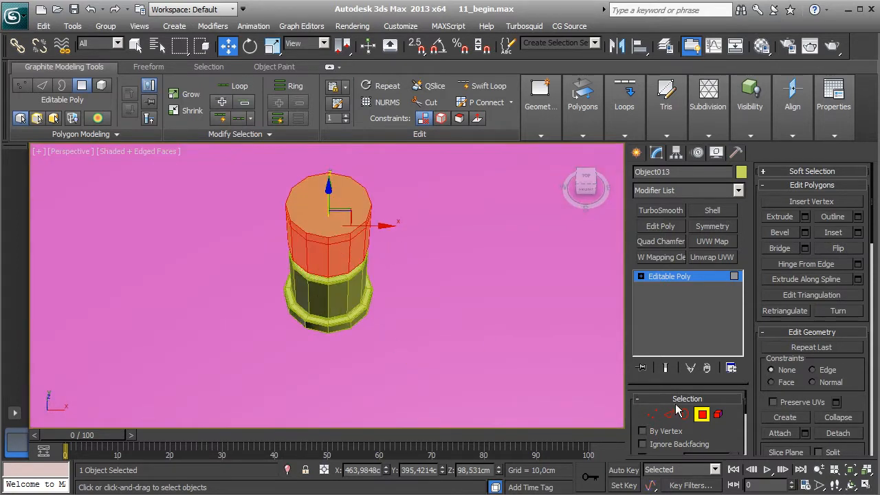
- Select only the adjacent polygons of the lid's narrow upper band along one side, where a lever should project
{"action": "left_click", "coordinate": [702, 414]}
{"action": "left_click", "coordinate": [702, 414]}
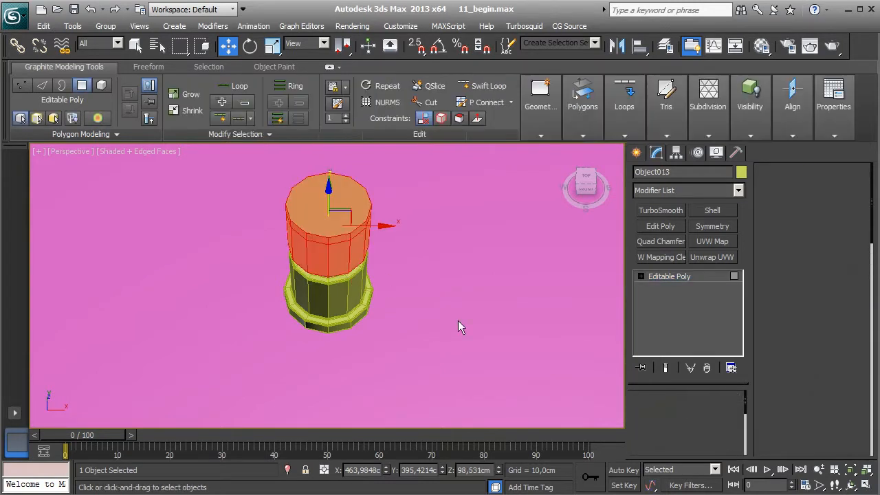
{"action": "left_click", "coordinate": [342, 242]}
{"action": "left_click", "coordinate": [361, 234], "text": "ctrl"}
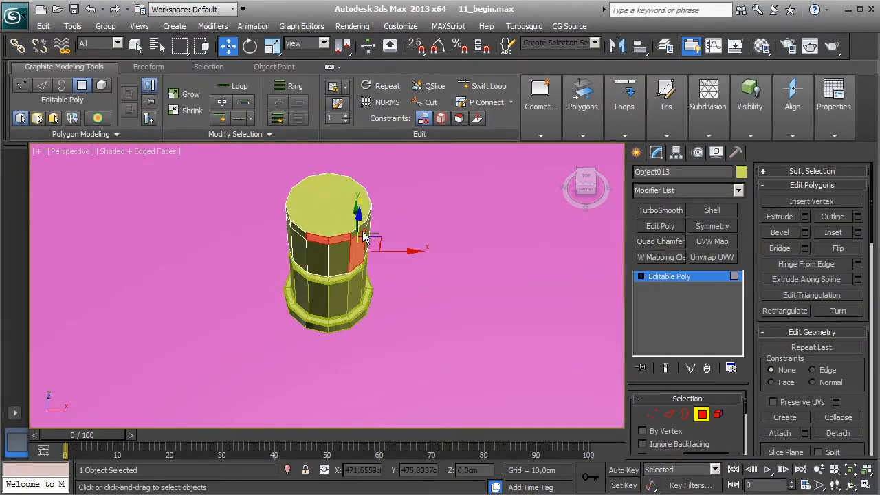
{"action": "left_click", "coordinate": [300, 230], "text": "ctrl"}
{"action": "scroll", "coordinate": [347, 253], "scroll_direction": "up", "scroll_amount": 4}
{"action": "middle_click_drag", "start_coordinate": [364, 262], "coordinate": [460, 238], "text": "alt"}
{"action": "left_click", "coordinate": [386, 253], "text": "alt"}
{"action": "left_click", "coordinate": [403, 194], "text": "ctrl"}
{"action": "left_click", "coordinate": [372, 200], "text": "ctrl"}
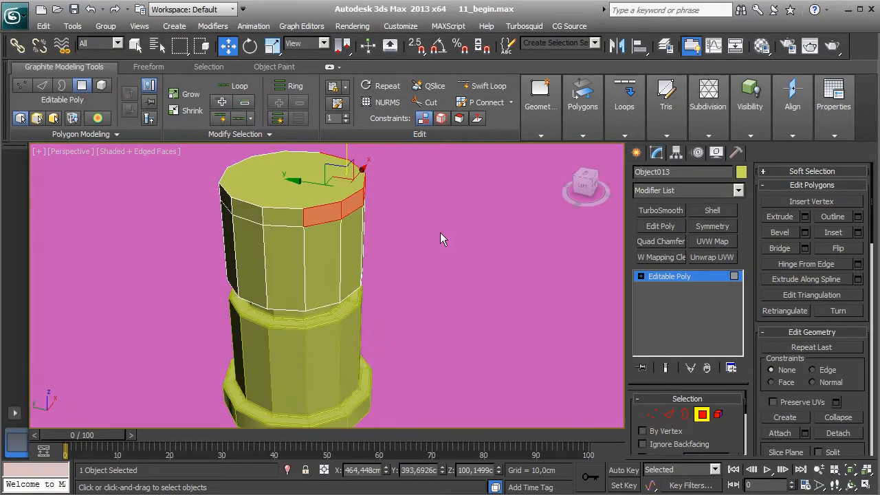
- Extrude the selected band polygons by 8 cm to form a flat lever
{"action": "left_click", "coordinate": [806, 217]}
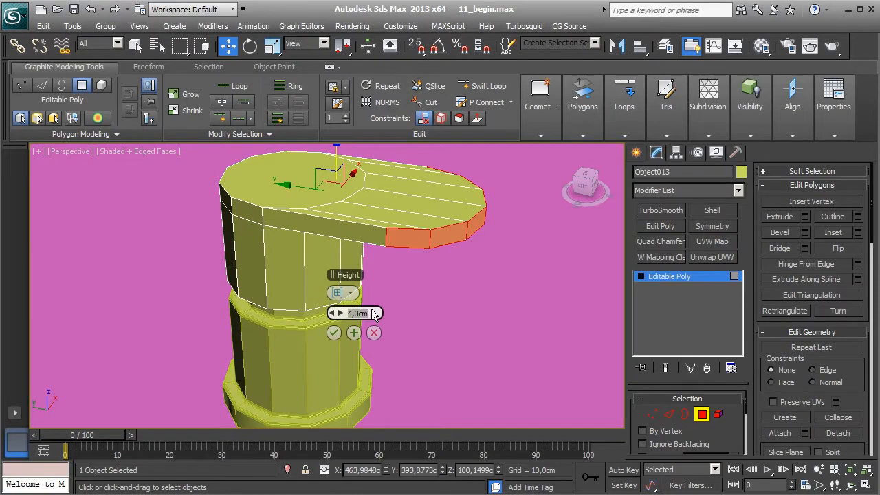
{"action": "type", "text": "8"}
{"action": "key", "text": "Return"}
{"action": "left_click", "coordinate": [334, 333]}
{"action": "middle_click_drag", "start_coordinate": [450, 336], "coordinate": [379, 315]}
{"action": "scroll", "coordinate": [379, 314], "scroll_direction": "down", "scroll_amount": 3}
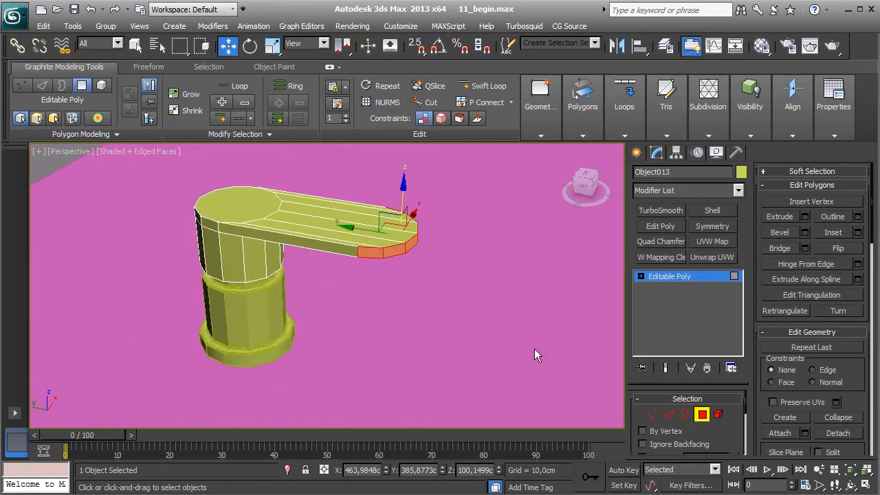
- Make the lever's end polygons planar along Y and move them outward by about 1 cm
{"action": "scroll", "coordinate": [841, 408], "scroll_direction": "down", "scroll_amount": 5}
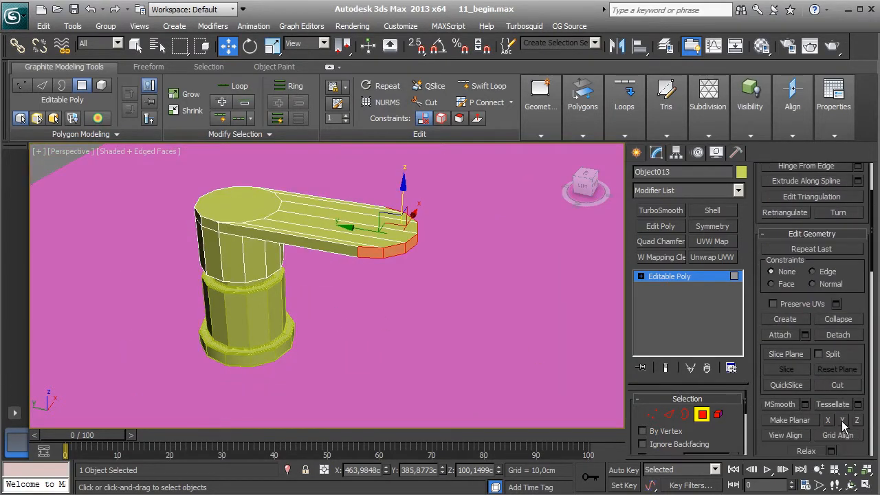
{"action": "left_click", "coordinate": [842, 421]}
{"action": "scroll", "coordinate": [341, 328], "scroll_direction": "down", "scroll_amount": 3}
{"action": "middle_click_drag", "start_coordinate": [340, 329], "coordinate": [388, 393]}
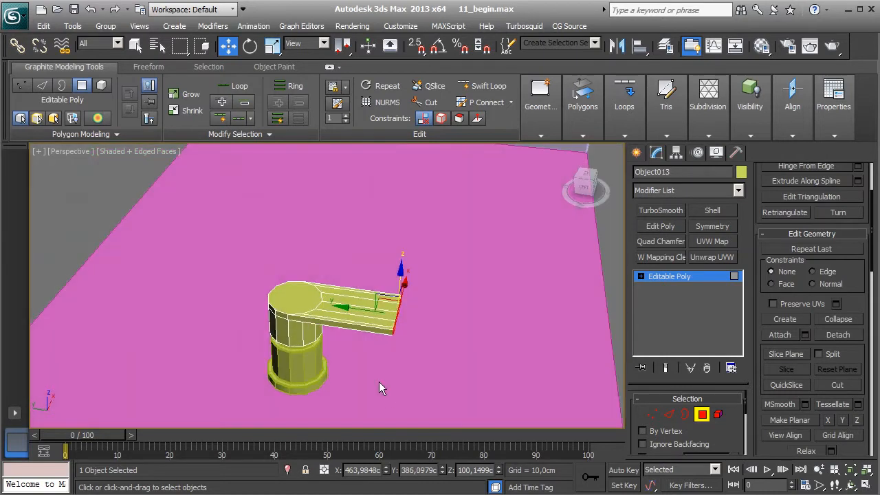
{"action": "left_click_drag", "start_coordinate": [355, 312], "coordinate": [368, 313]}
- Move the two outer vertical edges of the lever's end back toward the lid by about 0.15 cm along Y
{"action": "middle_click_drag", "start_coordinate": [379, 336], "coordinate": [348, 339], "text": "alt"}
{"action": "scroll", "coordinate": [358, 322], "scroll_direction": "up", "scroll_amount": 3}
{"action": "scroll", "coordinate": [396, 330], "scroll_direction": "up", "scroll_amount": 4}
{"action": "middle_click_drag", "start_coordinate": [475, 363], "coordinate": [441, 319], "text": "alt"}
{"action": "left_click", "coordinate": [671, 416]}
{"action": "left_click", "coordinate": [433, 346]}
{"action": "middle_click_drag", "start_coordinate": [484, 356], "coordinate": [307, 346], "text": "alt"}
{"action": "left_click", "coordinate": [299, 336]}
{"action": "left_click_drag", "start_coordinate": [299, 347], "coordinate": [306, 348]}
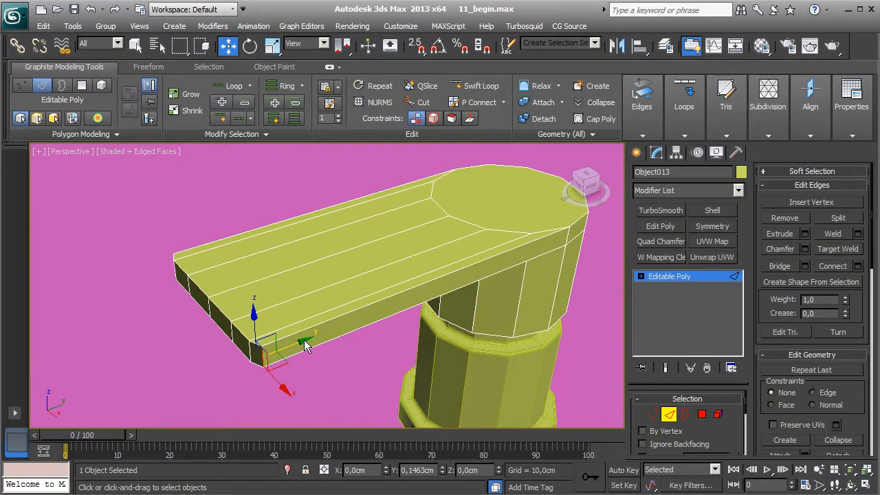
{"action": "middle_click_drag", "start_coordinate": [306, 348], "coordinate": [332, 347], "text": "alt"}
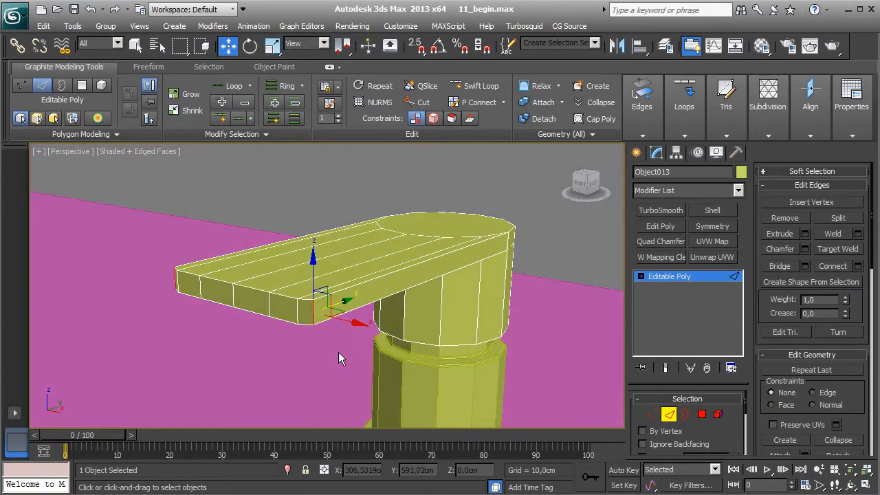
- Raise the lower vertices at both outer corners of the lever's end by about 0.13 cm along Z
{"action": "scroll", "coordinate": [332, 348], "scroll_direction": "up", "scroll_amount": 4}
{"action": "key", "text": "1"}
{"action": "middle_click_drag", "start_coordinate": [281, 392], "coordinate": [314, 301]}
{"action": "left_click_drag", "start_coordinate": [251, 298], "coordinate": [333, 325]}
{"action": "middle_click_drag", "start_coordinate": [195, 321], "coordinate": [476, 306]}
{"action": "left_click_drag", "start_coordinate": [475, 271], "coordinate": [540, 306], "text": "ctrl"}
{"action": "middle_click_drag", "start_coordinate": [559, 332], "coordinate": [334, 309]}
{"action": "middle_click_drag", "start_coordinate": [567, 347], "coordinate": [379, 320]}
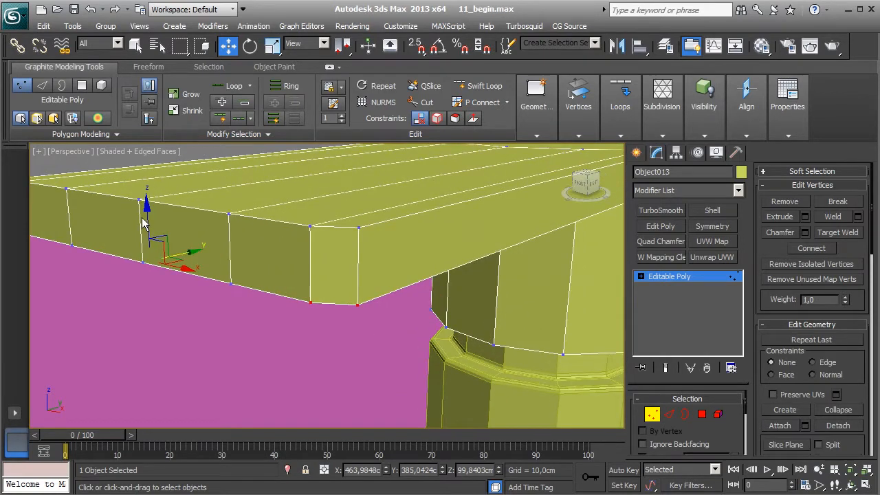
{"action": "left_click_drag", "start_coordinate": [145, 222], "coordinate": [144, 199]}
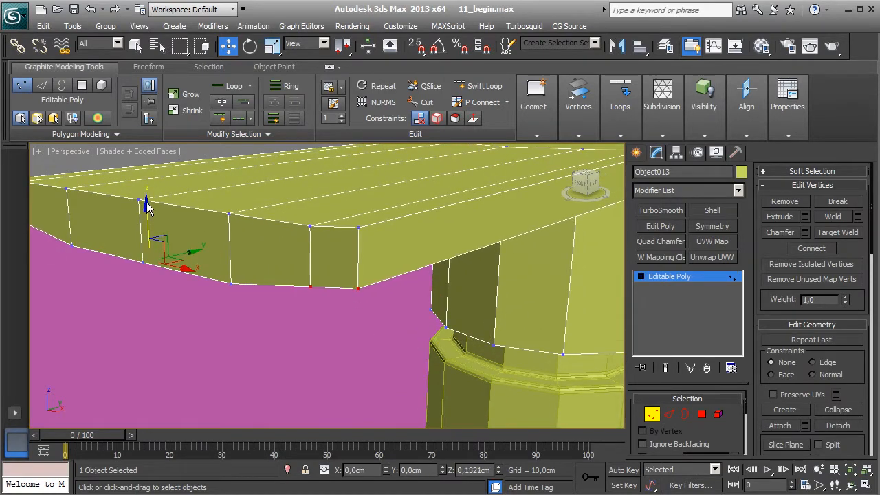
- Raise the next pair of lower vertices inward from the corners of the lever's end by about 0.03 cm
{"action": "left_click", "coordinate": [231, 283]}
{"action": "middle_click_drag", "start_coordinate": [141, 296], "coordinate": [228, 313]}
{"action": "left_click", "coordinate": [192, 269], "text": "ctrl"}
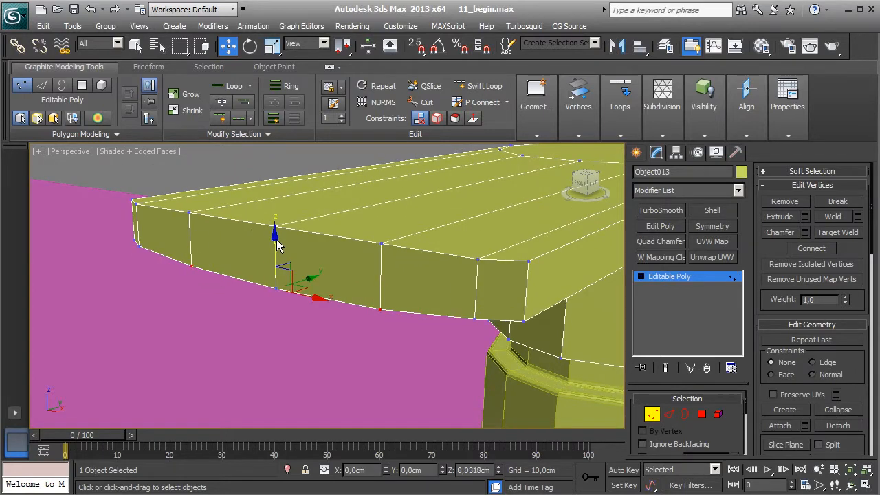
{"action": "scroll", "coordinate": [344, 312], "scroll_direction": "down", "scroll_amount": 5}
- Raise all lower vertices of the lever's end along Z to about 100.1 cm to thin the tip
{"action": "middle_click_drag", "start_coordinate": [335, 306], "coordinate": [351, 310], "text": "alt"}
{"action": "left_click_drag", "start_coordinate": [401, 329], "coordinate": [218, 259]}
{"action": "middle_click_drag", "start_coordinate": [267, 312], "coordinate": [447, 309], "text": "alt"}
{"action": "middle_click_drag", "start_coordinate": [309, 313], "coordinate": [368, 311], "text": "alt"}
{"action": "left_click_drag", "start_coordinate": [336, 251], "coordinate": [337, 241]}
- Inset the round polygon on top of the lid by 0.2 cm
{"action": "middle_click_drag", "start_coordinate": [331, 337], "coordinate": [517, 383]}
{"action": "scroll", "coordinate": [445, 350], "scroll_direction": "down", "scroll_amount": 3}
{"action": "left_click", "coordinate": [701, 414]}
{"action": "middle_click_drag", "start_coordinate": [363, 404], "coordinate": [329, 334], "text": "alt"}
{"action": "left_click", "coordinate": [329, 333]}
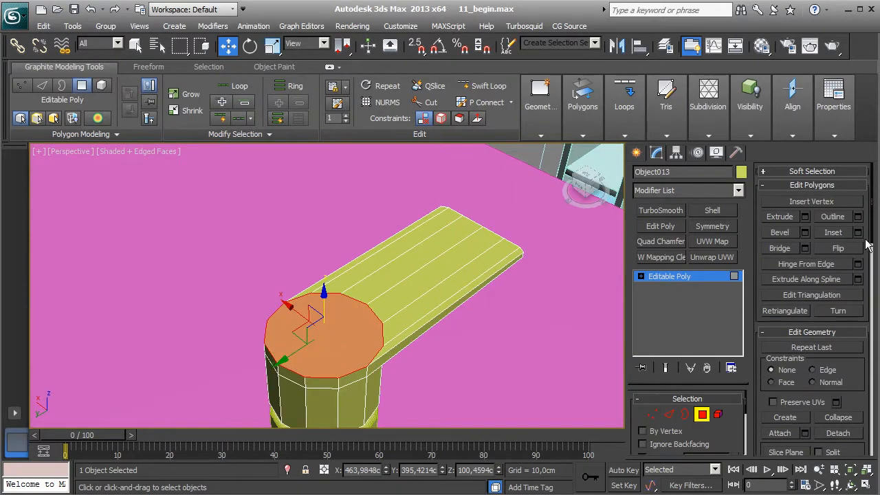
{"action": "left_click", "coordinate": [857, 233]}
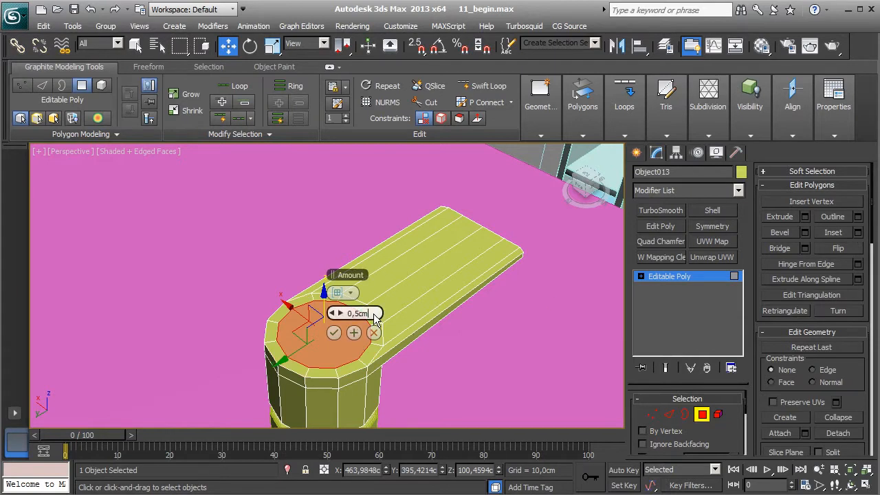
{"action": "key", "text": "Return"}
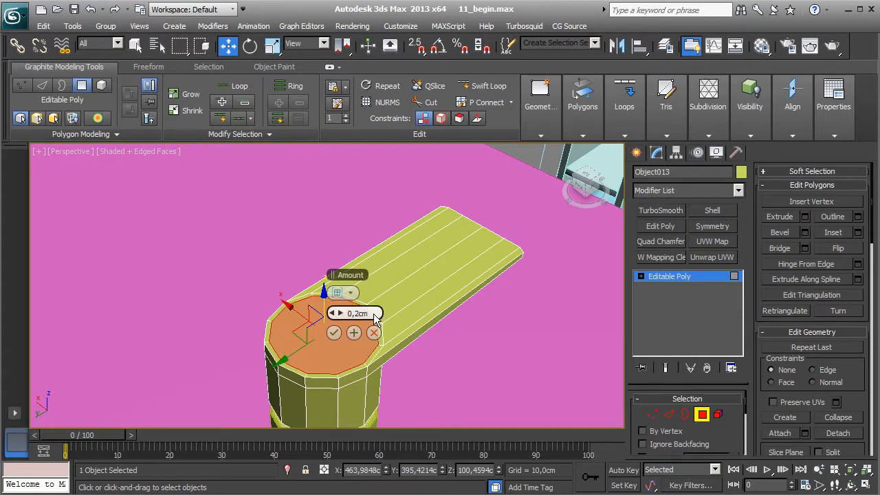
{"action": "left_click", "coordinate": [334, 333]}
- Cut three lengthwise edges and one crosswise edge between opposite vertices of the inset top polygon
{"action": "left_click", "coordinate": [426, 102]}
{"action": "left_click", "coordinate": [653, 415]}
{"action": "middle_click_drag", "start_coordinate": [464, 399], "coordinate": [406, 320], "text": "alt"}
{"action": "left_click", "coordinate": [400, 272]}
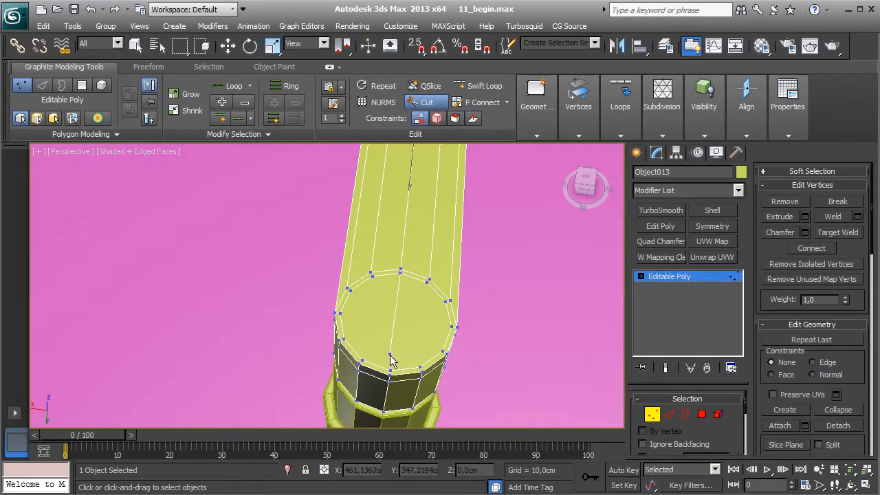
{"action": "left_click", "coordinate": [391, 372]}
{"action": "left_click", "coordinate": [372, 275]}
{"action": "left_click", "coordinate": [427, 281]}
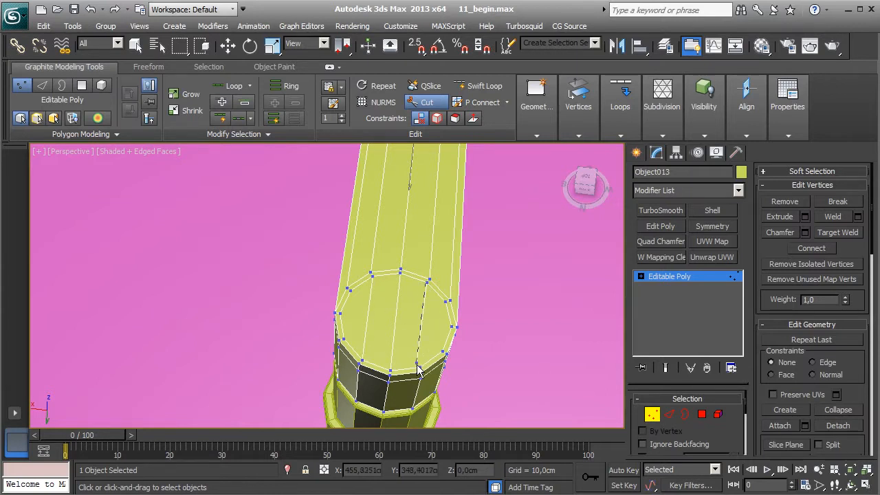
{"action": "left_click", "coordinate": [340, 314]}
{"action": "left_click", "coordinate": [451, 328]}
{"action": "right_click", "coordinate": [505, 325]}
- Add an edge loop around the lever with Swift Loop, close to where it meets the lid
{"action": "middle_click_drag", "start_coordinate": [504, 324], "coordinate": [396, 362], "text": "alt"}
{"action": "scroll", "coordinate": [451, 347], "scroll_direction": "up", "scroll_amount": 4}
{"action": "scroll", "coordinate": [451, 363], "scroll_direction": "down", "scroll_amount": 5}
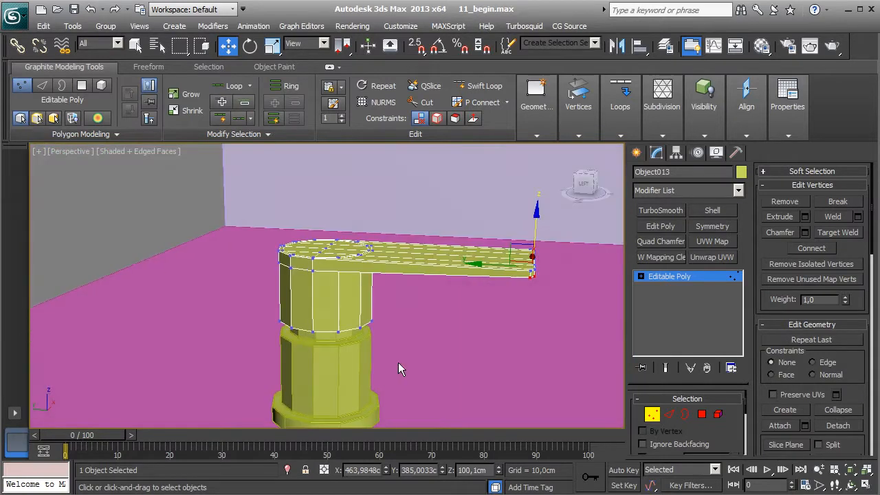
{"action": "left_click", "coordinate": [652, 414]}
{"action": "scroll", "coordinate": [432, 340], "scroll_direction": "up", "scroll_amount": 5}
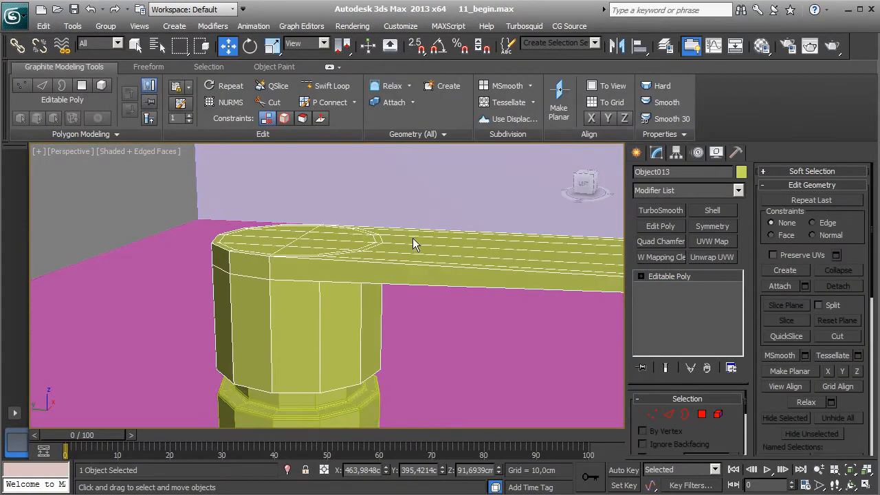
{"action": "left_click", "coordinate": [326, 86]}
{"action": "mouse_move", "coordinate": [392, 279]}
{"action": "middle_mouse_down", "text": "alt"}
{"action": "mouse_move", "coordinate": [402, 333]}
{"action": "mouse_move", "coordinate": [399, 289]}
{"action": "middle_mouse_up", "text": "alt"}
{"action": "scroll", "coordinate": [395, 294], "scroll_direction": "up", "scroll_amount": 3}
{"action": "middle_click_drag", "start_coordinate": [374, 317], "coordinate": [324, 330]}
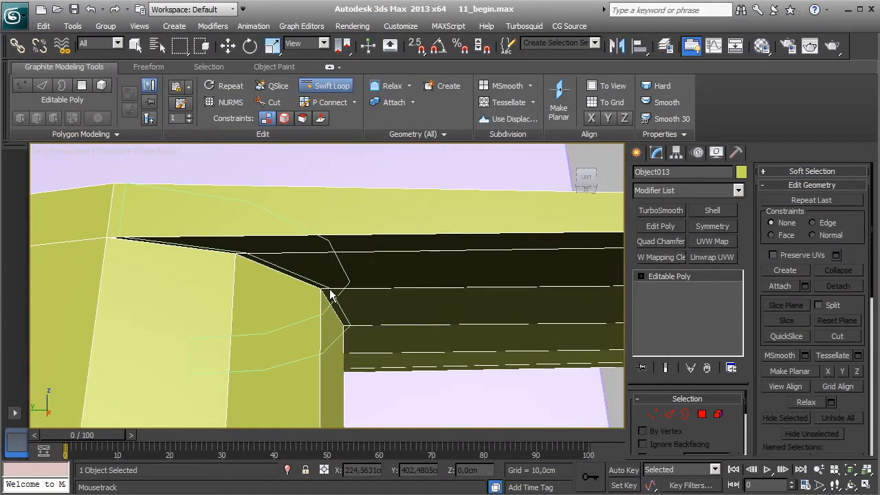
{"action": "middle_click_drag", "start_coordinate": [334, 297], "coordinate": [341, 287], "text": "alt"}
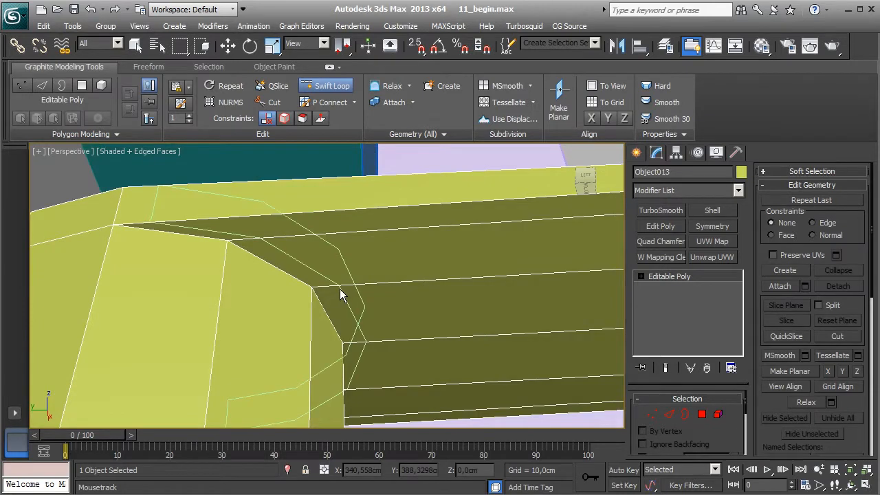
{"action": "middle_click_drag", "start_coordinate": [393, 300], "coordinate": [414, 348], "text": "alt"}
{"action": "scroll", "coordinate": [410, 360], "scroll_direction": "down", "scroll_amount": 3}
{"action": "scroll", "coordinate": [410, 371], "scroll_direction": "up", "scroll_amount": 3}
- Move the new loop's vertical side edges about 0.53 cm along Y toward the lever's tip with the Edge constraint, then reset constraints to None
{"action": "left_click", "coordinate": [669, 414]}
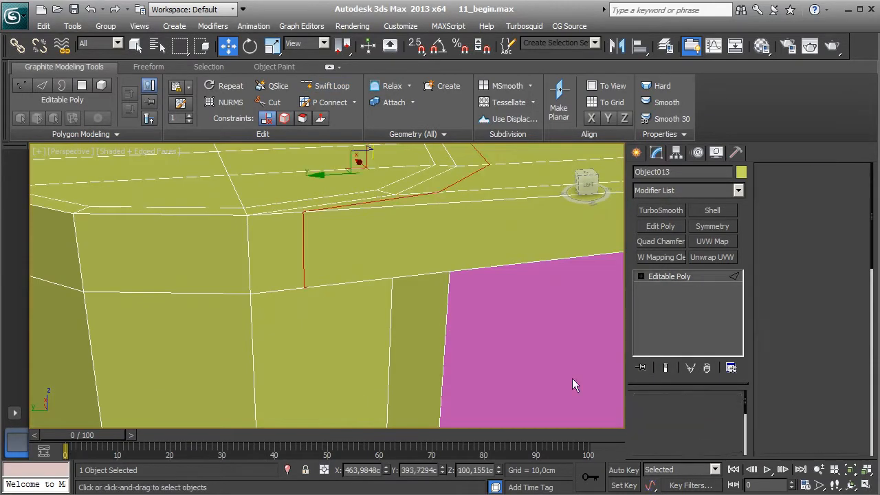
{"action": "left_click", "coordinate": [303, 248]}
{"action": "middle_click_drag", "start_coordinate": [292, 260], "coordinate": [544, 294]}
{"action": "scroll", "coordinate": [324, 292], "scroll_direction": "down", "scroll_amount": 4}
{"action": "scroll", "coordinate": [339, 297], "scroll_direction": "down", "scroll_amount": 3}
{"action": "scroll", "coordinate": [339, 296], "scroll_direction": "up", "scroll_amount": 4}
{"action": "middle_click_drag", "start_coordinate": [336, 327], "coordinate": [321, 303], "text": "alt"}
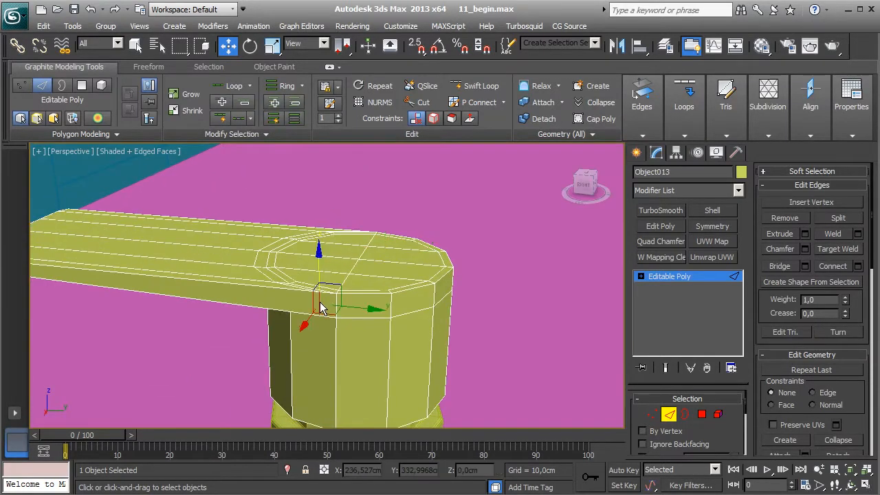
{"action": "left_click", "coordinate": [828, 392]}
{"action": "middle_click_drag", "start_coordinate": [402, 356], "coordinate": [419, 372]}
{"action": "left_click_drag", "start_coordinate": [404, 351], "coordinate": [384, 354]}
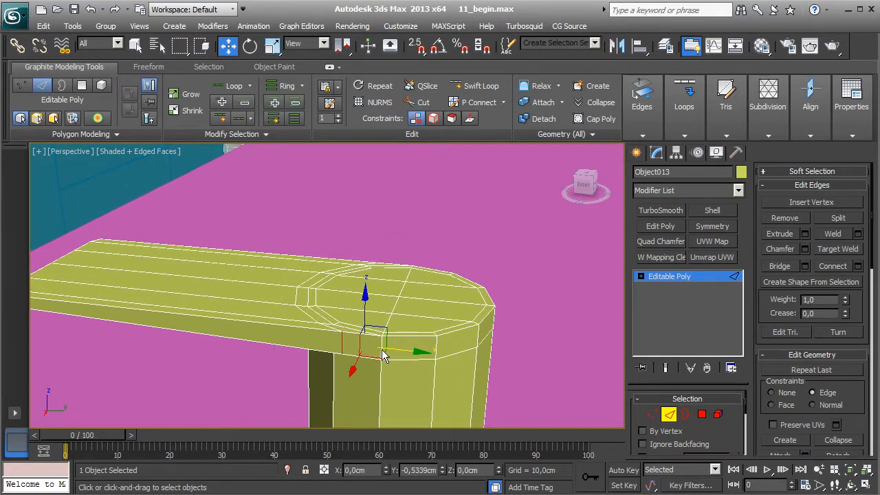
{"action": "left_click", "coordinate": [770, 393]}
- Add another Swift Loop around the lever, between the previous loop and the lid's rounded end
{"action": "middle_click_drag", "start_coordinate": [372, 332], "coordinate": [398, 342], "text": "alt"}
{"action": "left_click", "coordinate": [476, 86]}
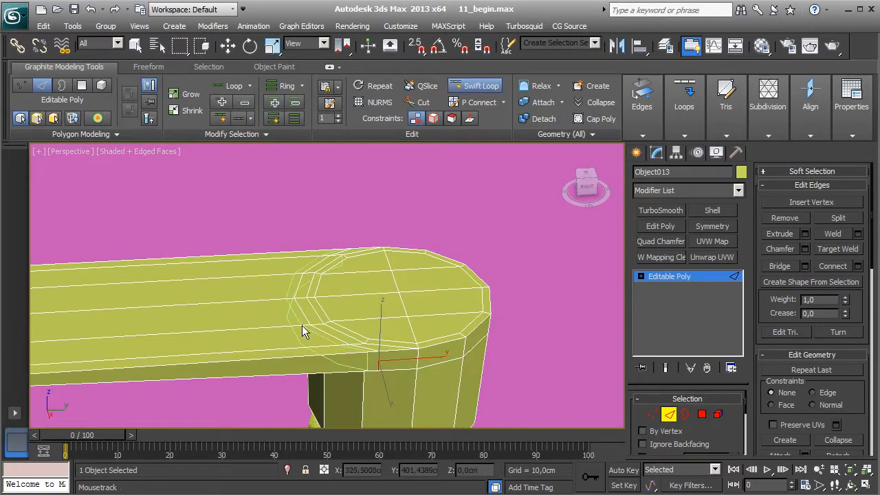
{"action": "middle_click_drag", "start_coordinate": [317, 352], "coordinate": [306, 331], "text": "alt"}
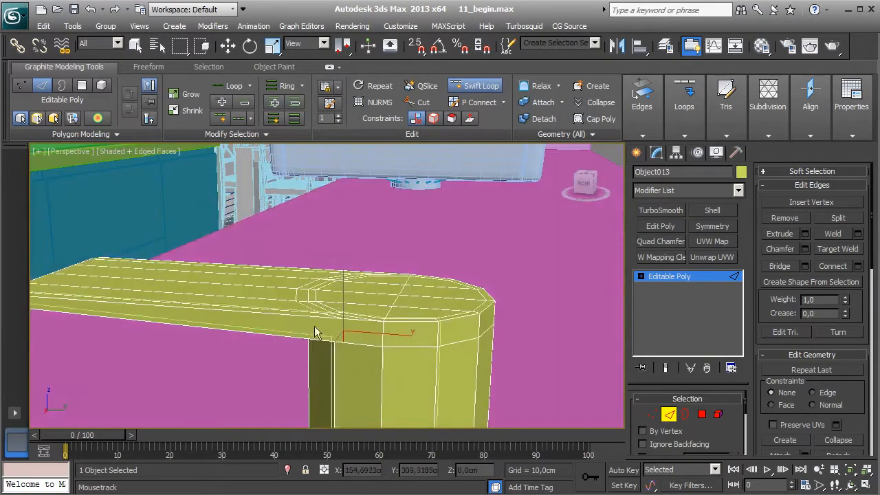
{"action": "middle_click_drag", "start_coordinate": [241, 319], "coordinate": [429, 328]}
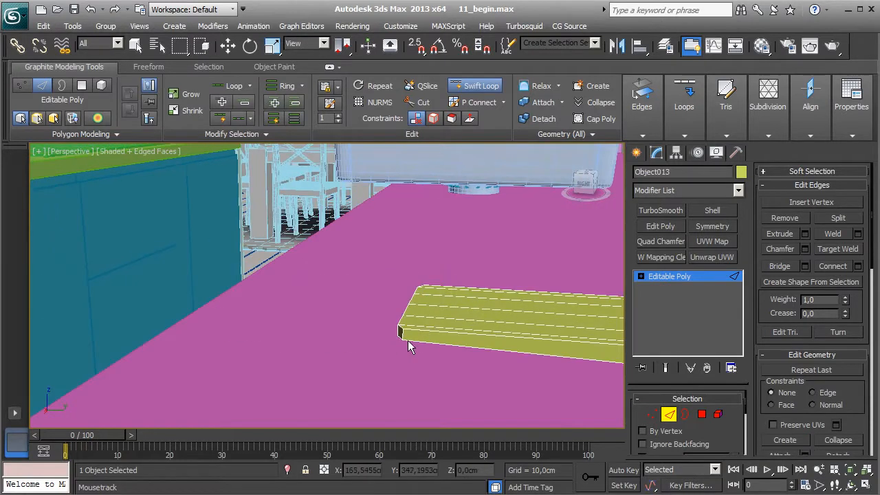
{"action": "middle_click_drag", "start_coordinate": [500, 363], "coordinate": [341, 335], "text": "alt"}
{"action": "scroll", "coordinate": [420, 342], "scroll_direction": "up", "scroll_amount": 3}
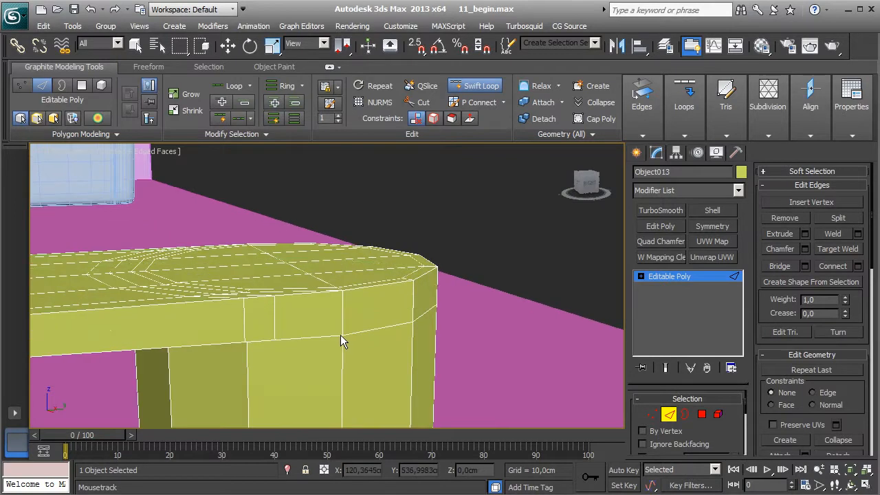
- Add horizontal edge loops near the upper and lower edges of the lever's side, undoing a misplaced one
{"action": "left_click", "coordinate": [277, 332]}
{"action": "left_click", "coordinate": [90, 9]}
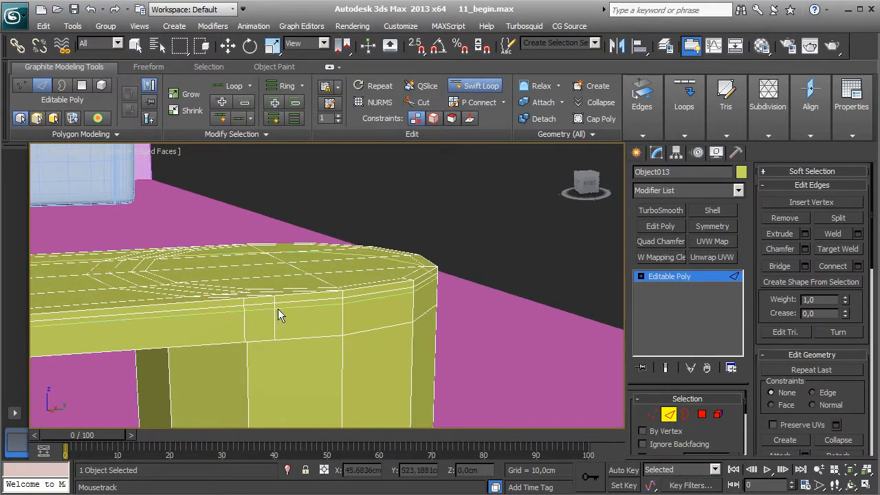
{"action": "left_click", "coordinate": [275, 335]}
{"action": "middle_click_drag", "start_coordinate": [275, 335], "coordinate": [348, 343], "text": "alt"}
- Add supporting edge loops just above the lid wall's lower rim and on the ring beneath it
{"action": "left_click", "coordinate": [313, 232]}
{"action": "middle_click_drag", "start_coordinate": [313, 232], "coordinate": [349, 265], "text": "alt"}
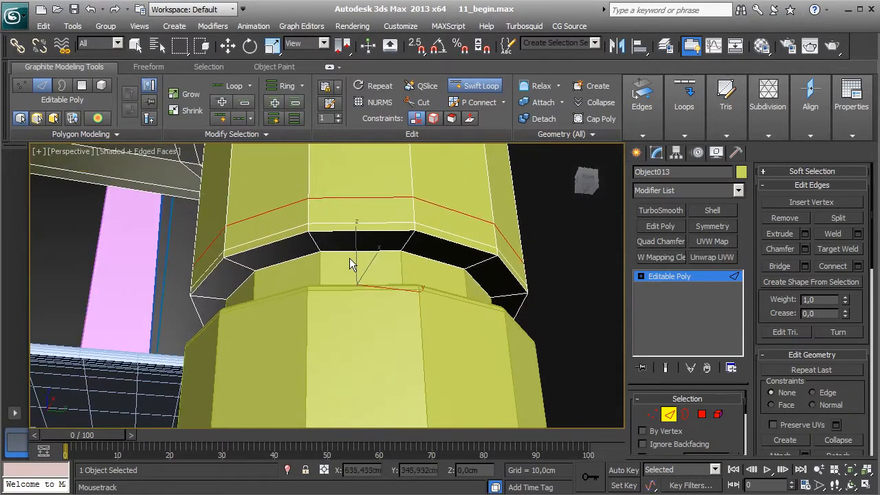
{"action": "left_click", "coordinate": [314, 241]}
{"action": "right_click", "coordinate": [423, 256]}
- Attach the flanged cylindrical body to the lid and lever object so they form one Editable Poly
{"action": "left_click", "coordinate": [664, 411]}
{"action": "scroll", "coordinate": [412, 320], "scroll_direction": "down", "scroll_amount": 5}
{"action": "middle_click_drag", "start_coordinate": [411, 320], "coordinate": [461, 384], "text": "alt"}
{"action": "left_click", "coordinate": [782, 286]}
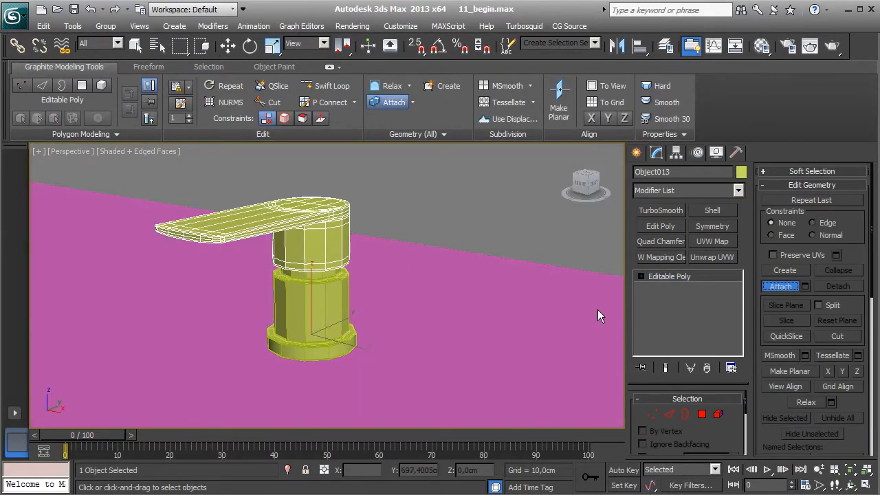
{"action": "left_click", "coordinate": [319, 309]}
{"action": "right_click", "coordinate": [412, 300]}
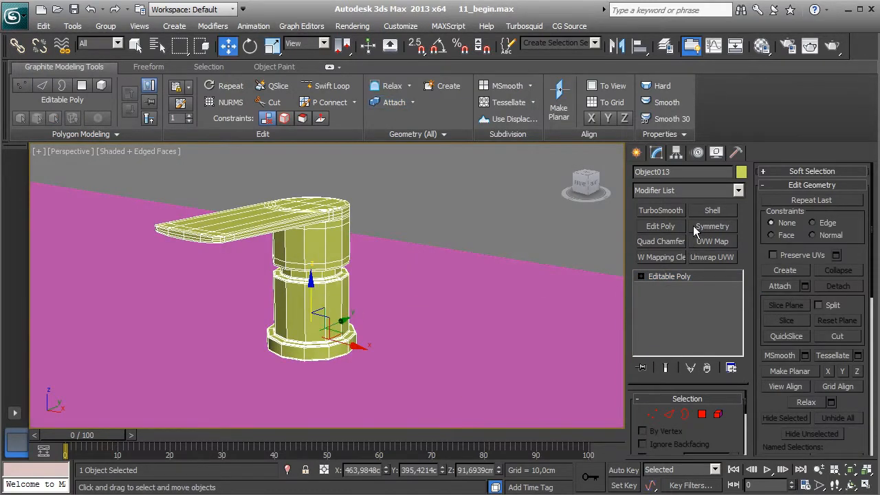
- Apply TurboSmooth with 2 iterations to the whole fitting and check it in shaded view without edged faces
{"action": "left_click", "coordinate": [661, 210]}
{"action": "left_click", "coordinate": [733, 418]}
{"action": "middle_click_drag", "start_coordinate": [323, 357], "coordinate": [404, 365], "text": "alt"}
{"action": "scroll", "coordinate": [404, 366], "scroll_direction": "down", "scroll_amount": 2}
{"action": "key", "text": "F4"}
{"action": "scroll", "coordinate": [338, 364], "scroll_direction": "down", "scroll_amount": 1}
{"action": "middle_click_drag", "start_coordinate": [338, 364], "coordinate": [422, 384]}
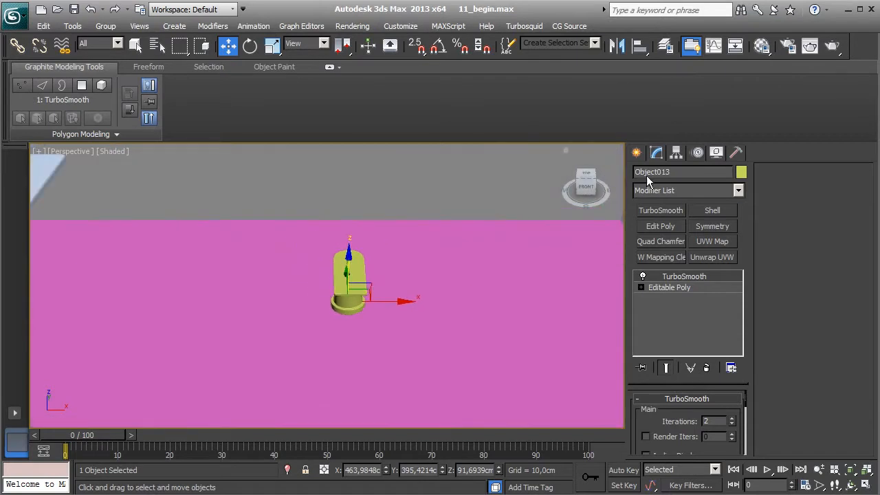
- Create a cylinder about 5.5 cm in radius and 3.7 cm high beside the fitting, and display edged faces
{"action": "left_click", "coordinate": [636, 152]}
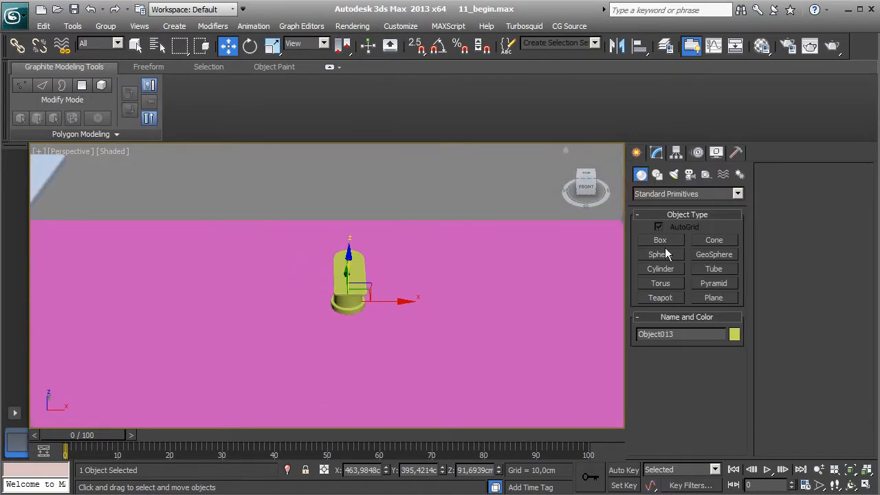
{"action": "left_click", "coordinate": [661, 269]}
{"action": "middle_click_drag", "start_coordinate": [365, 336], "coordinate": [426, 352]}
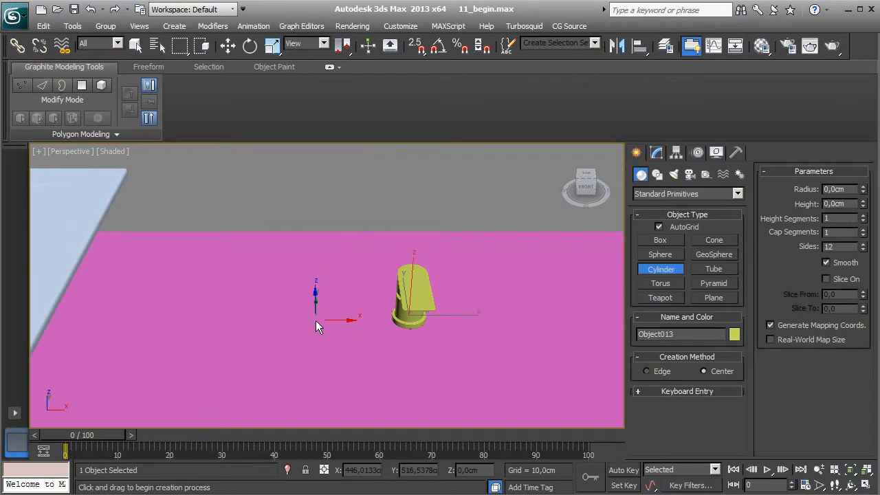
{"action": "left_click_drag", "start_coordinate": [316, 321], "coordinate": [335, 334]}
{"action": "left_click", "coordinate": [341, 315]}
{"action": "right_click", "coordinate": [342, 320]}
{"action": "key", "text": "F4"}
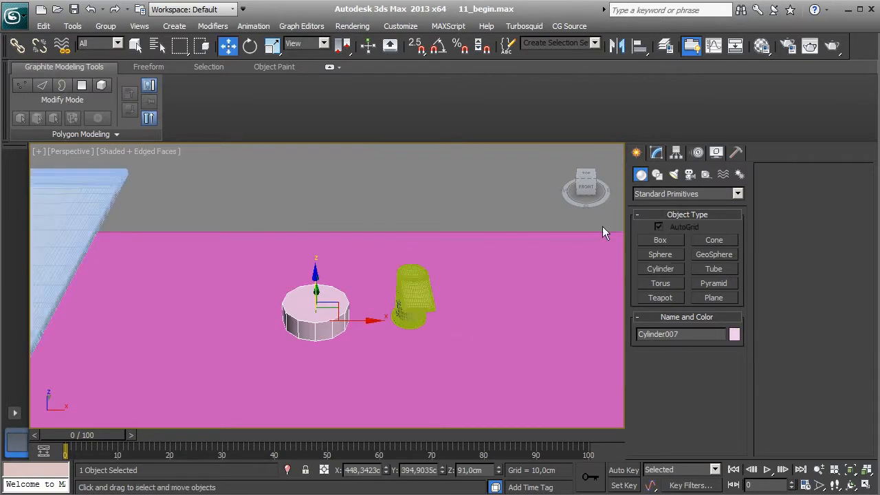
- Set the new cylinder's radius to 3 cm and height to 1 cm
{"action": "left_click", "coordinate": [657, 153]}
{"action": "double_click", "coordinate": [720, 418]}
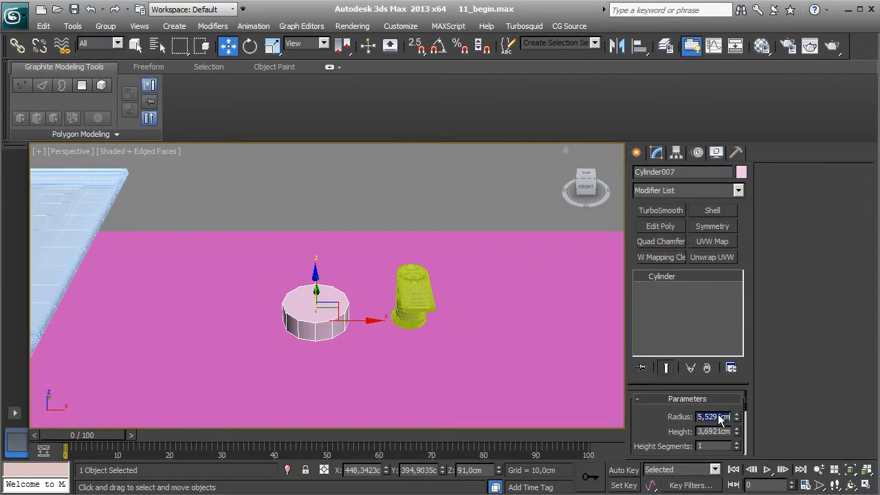
{"action": "type", "text": "3"}
{"action": "key", "text": "Tab"}
{"action": "type", "text": "1"}
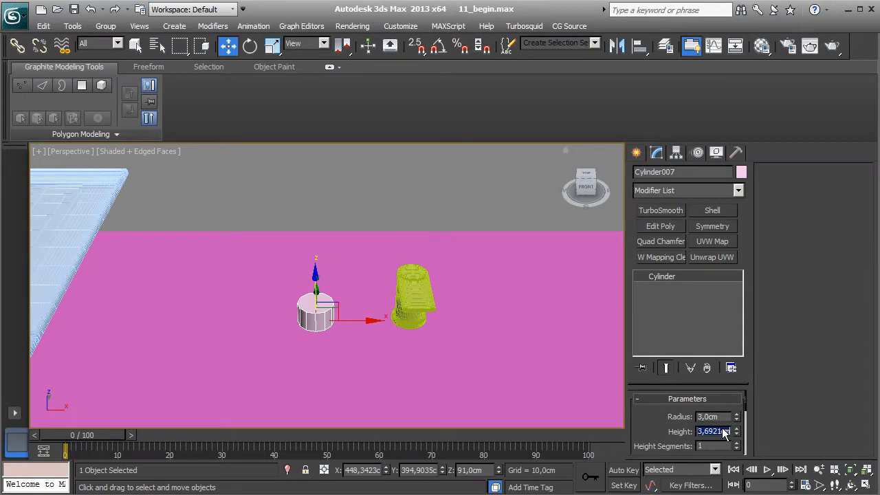
{"action": "key", "text": "Return"}
- Convert the cylinder to an Editable Poly and isolate it
{"action": "left_click_drag", "start_coordinate": [667, 437], "coordinate": [672, 457]}
{"action": "right_click", "coordinate": [683, 273]}
{"action": "left_click", "coordinate": [708, 365]}
{"action": "middle_click_drag", "start_coordinate": [370, 377], "coordinate": [417, 369], "text": "alt"}
{"action": "key", "text": "z"}
{"action": "scroll", "coordinate": [416, 362], "scroll_direction": "down", "scroll_amount": 5}
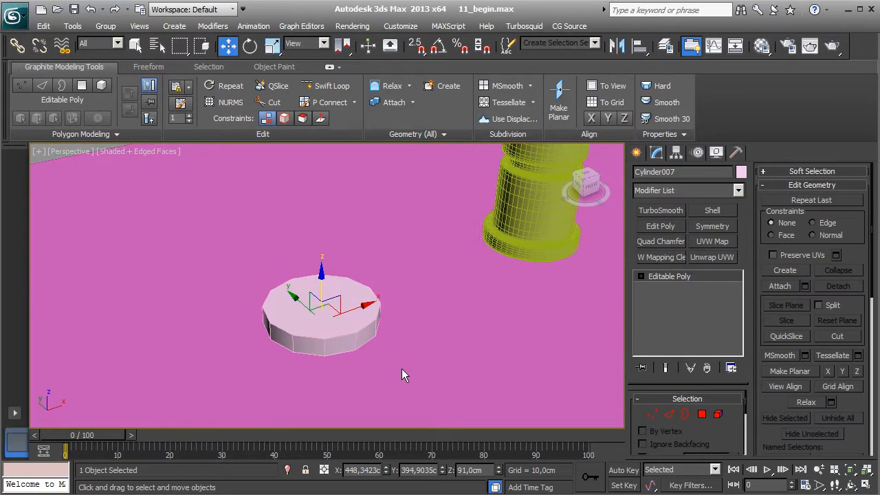
{"action": "key", "text": "alt+q"}
{"action": "middle_click_drag", "start_coordinate": [411, 305], "coordinate": [437, 338], "text": "alt"}
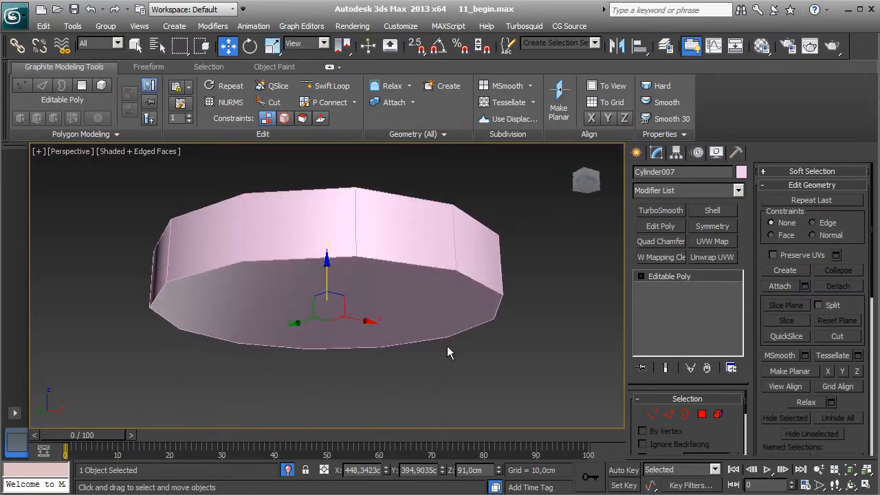
- Inset the disc's top and bottom cap polygons by 0.5 cm
{"action": "left_click", "coordinate": [702, 415]}
{"action": "left_click", "coordinate": [392, 311]}
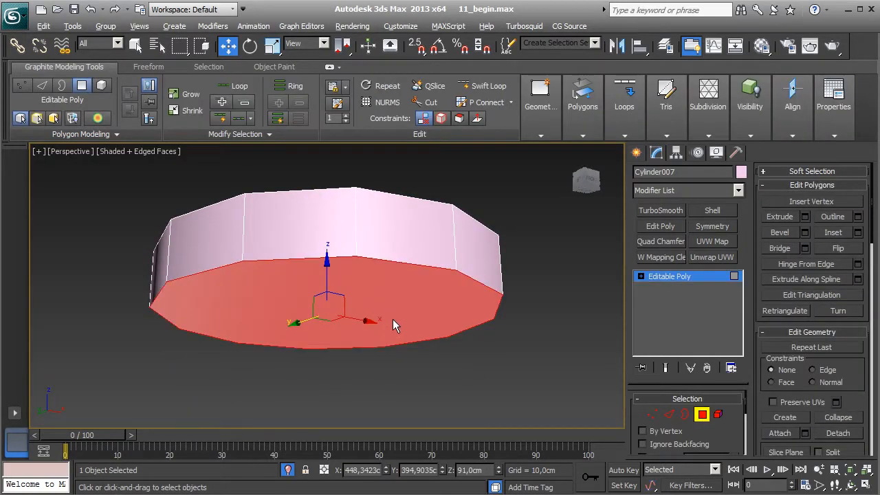
{"action": "middle_click_drag", "start_coordinate": [392, 311], "coordinate": [419, 282], "text": "alt"}
{"action": "left_click", "coordinate": [418, 282]}
{"action": "left_click", "coordinate": [857, 233]}
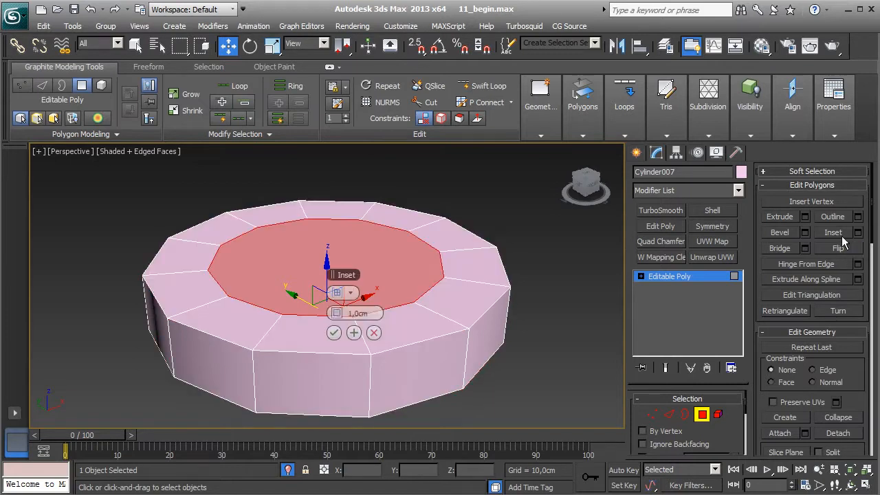
{"action": "type", "text": "0"}
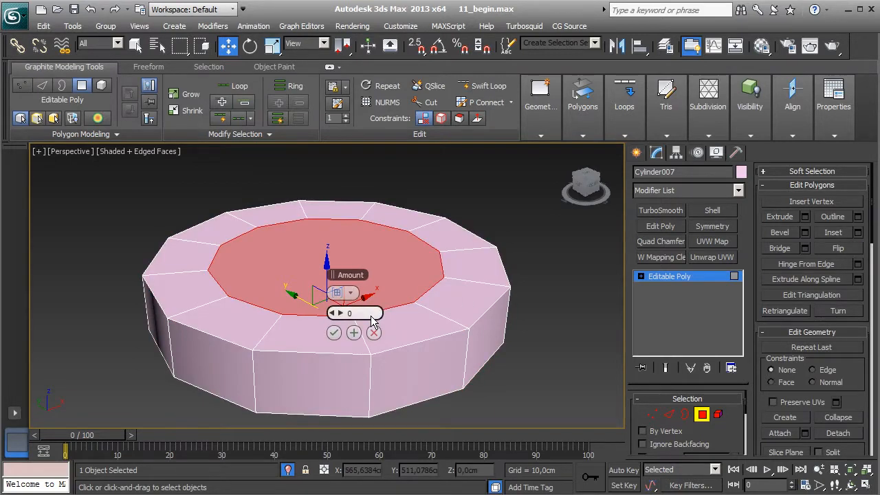
{"action": "type", "text": ",5"}
{"action": "key", "text": "Return"}
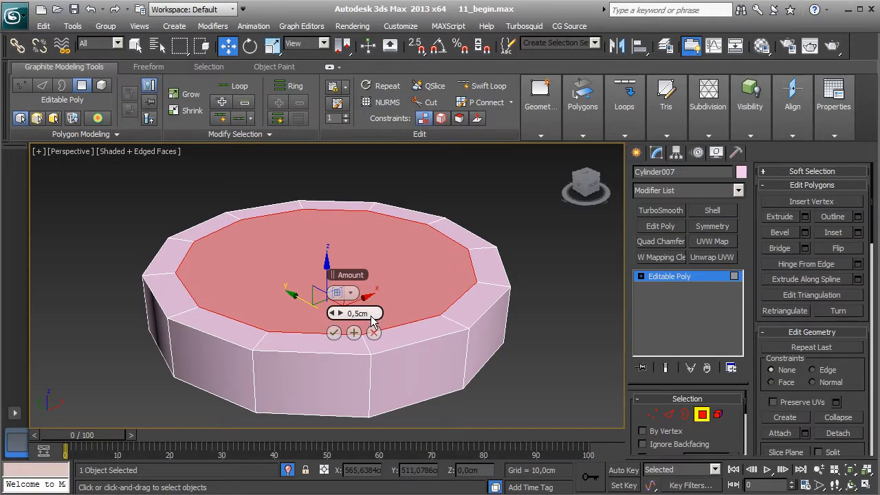
{"action": "left_click", "coordinate": [333, 332]}
{"action": "middle_click_drag", "start_coordinate": [340, 323], "coordinate": [419, 348], "text": "alt"}
{"action": "key", "text": "Delete"}
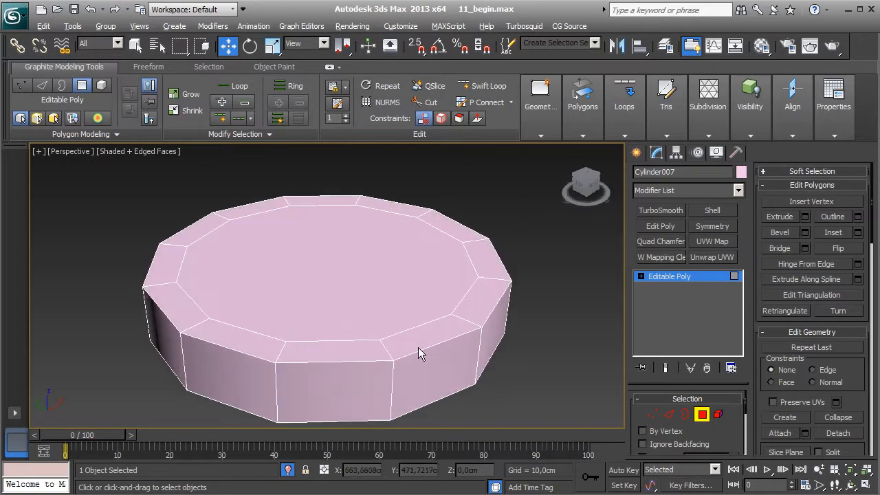
- Chamfer the disc's outer top and bottom edge loops by 0.1 cm with 3 segments, then leave Edge level
{"action": "left_click", "coordinate": [669, 414]}
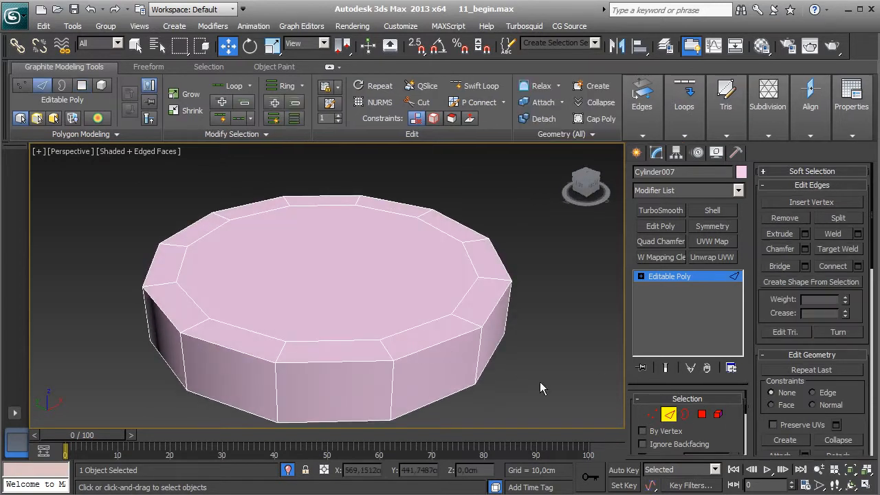
{"action": "double_click", "coordinate": [442, 348]}
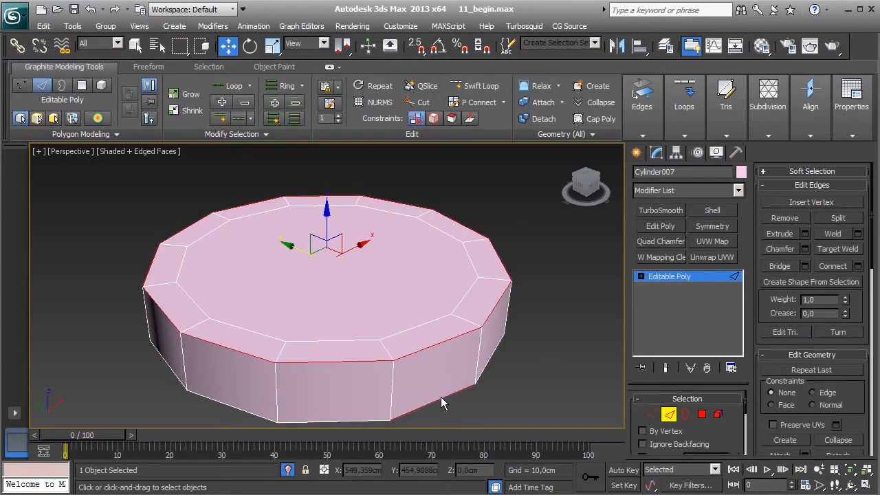
{"action": "left_click", "coordinate": [805, 249]}
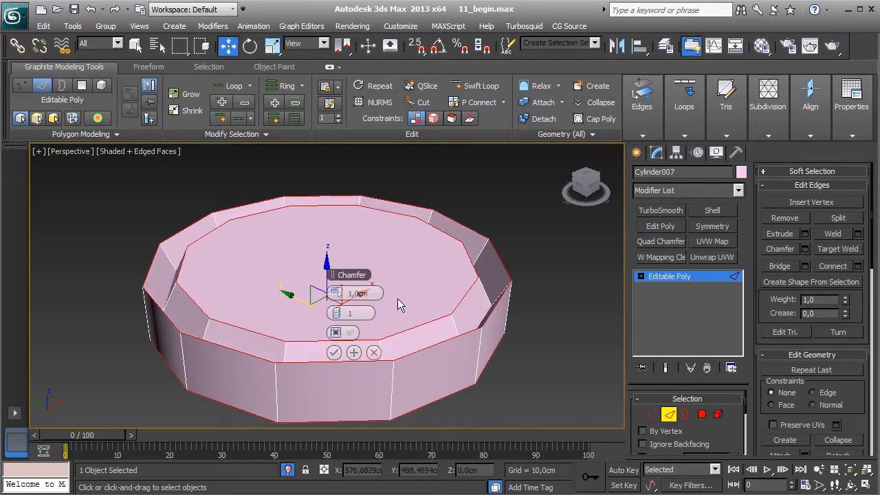
{"action": "type", "text": "0"}
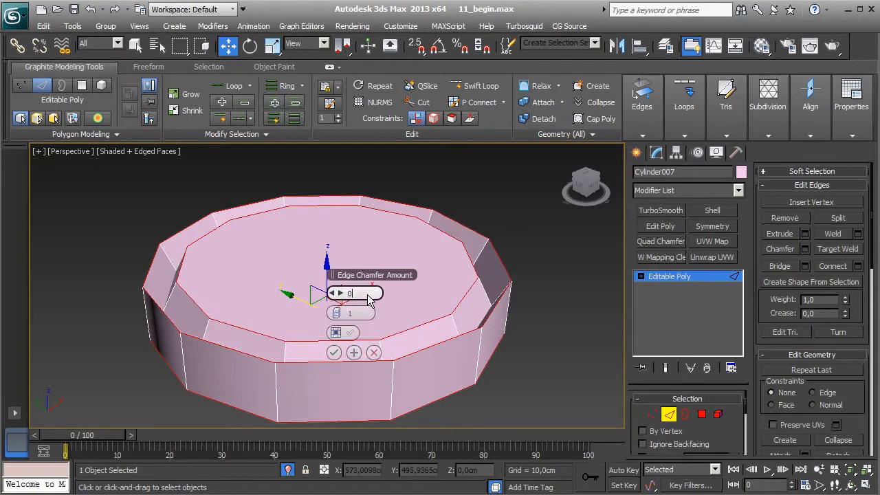
{"action": "type", "text": ",1"}
{"action": "key", "text": "Return"}
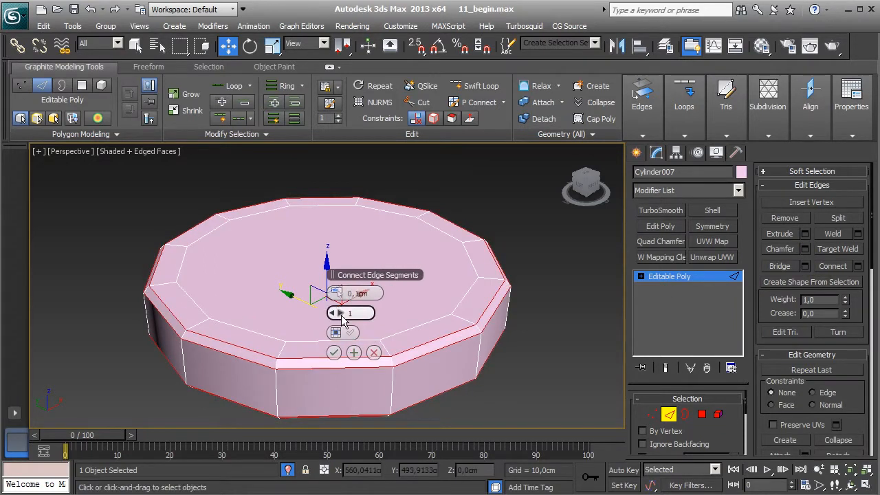
{"action": "left_click", "coordinate": [341, 313]}
{"action": "left_click", "coordinate": [340, 313]}
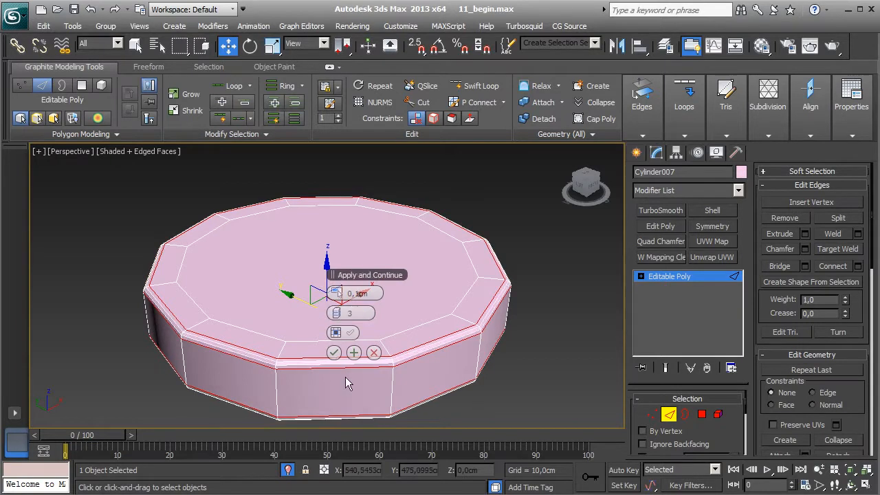
{"action": "left_click", "coordinate": [334, 353]}
{"action": "left_click", "coordinate": [671, 414]}
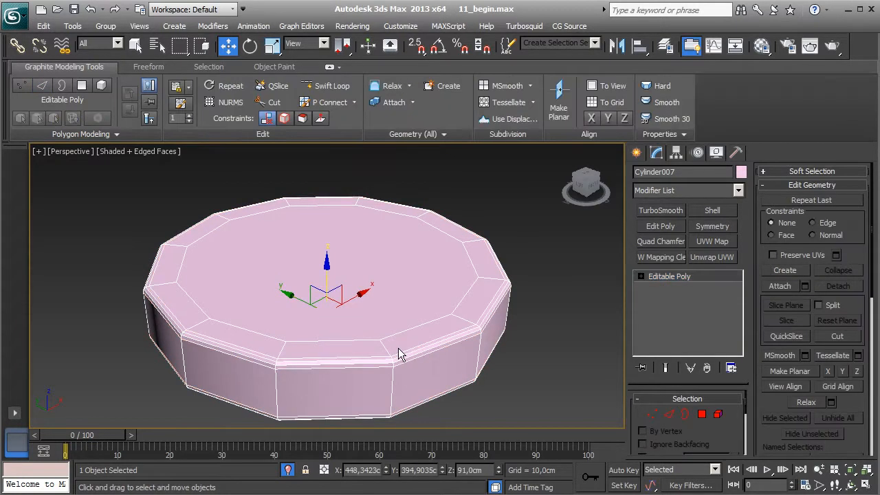
- Draw a rectangle spline about 21.6 by 21.1 cm above the disc in the Left view, with renderer and viewport thickness disabled
{"action": "key", "text": "alt+w"}
{"action": "right_click", "coordinate": [179, 340]}
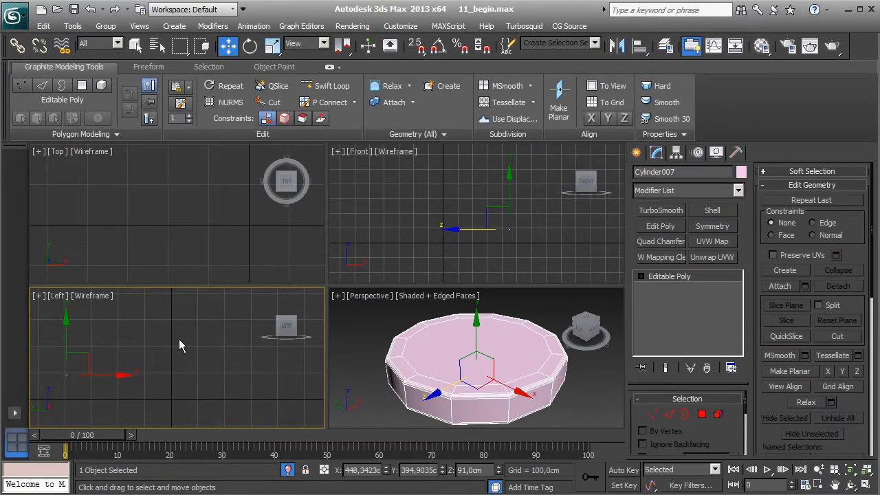
{"action": "key", "text": "alt+w"}
{"action": "key", "text": "z"}
{"action": "scroll", "coordinate": [428, 328], "scroll_direction": "down", "scroll_amount": 2}
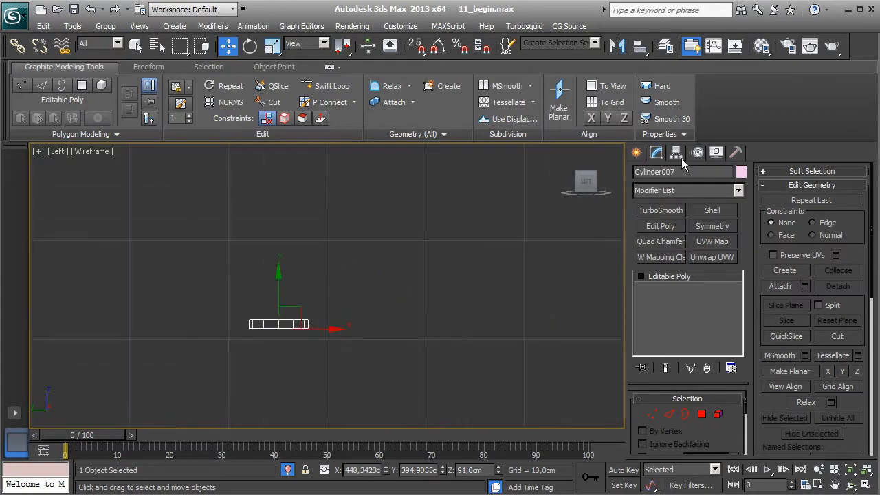
{"action": "left_click", "coordinate": [637, 153]}
{"action": "left_click", "coordinate": [658, 175]}
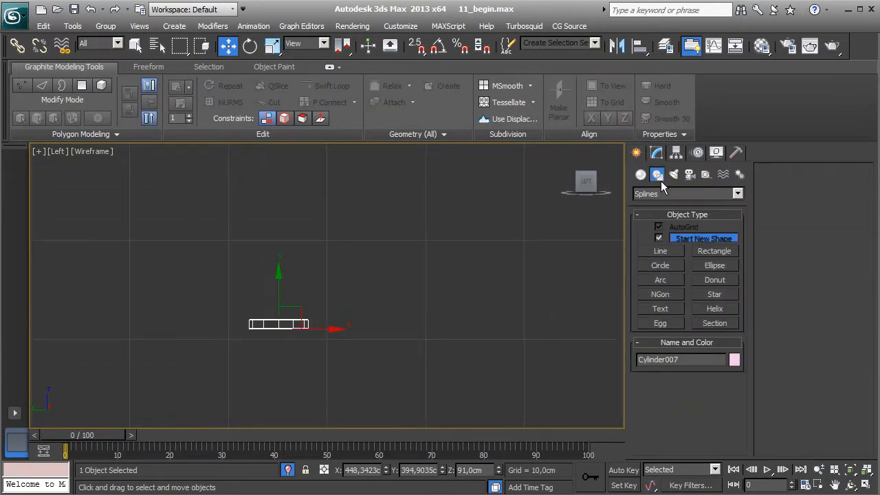
{"action": "left_click", "coordinate": [713, 251]}
{"action": "scroll", "coordinate": [402, 268], "scroll_direction": "down", "scroll_amount": 1}
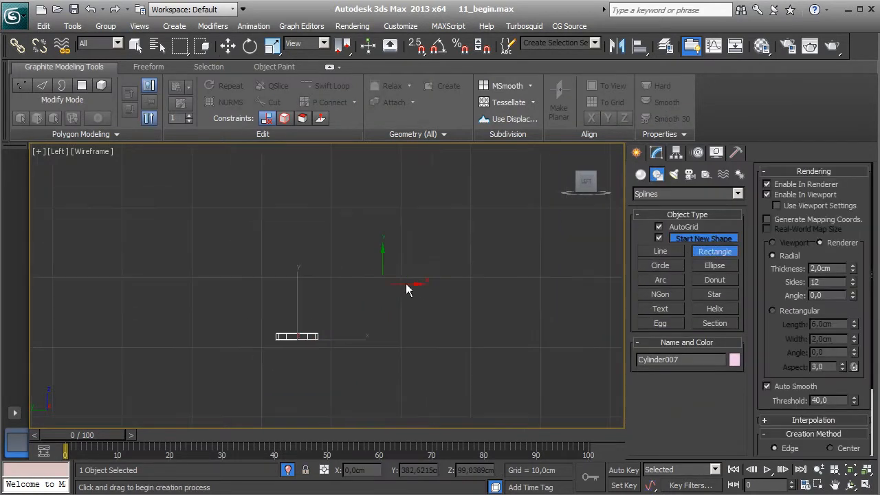
{"action": "left_click", "coordinate": [783, 194]}
{"action": "left_click_drag", "start_coordinate": [277, 177], "coordinate": [425, 328]}
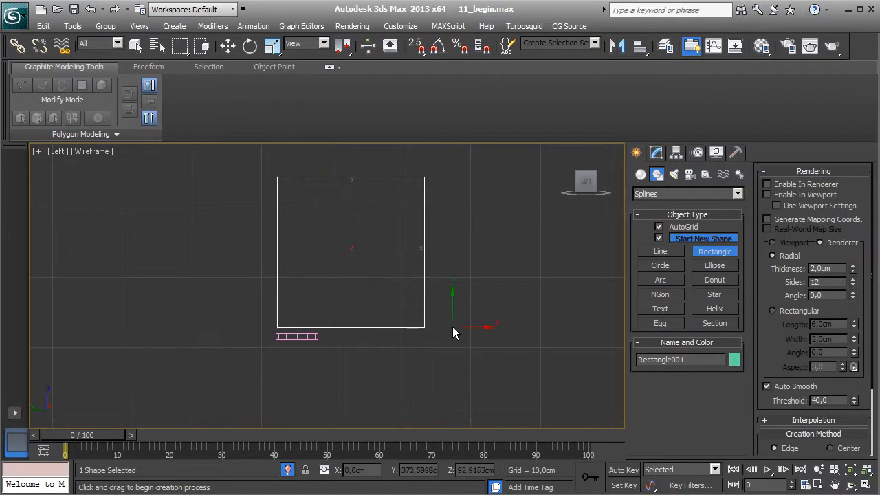
{"action": "key", "text": "w"}
- Set the rectangle's length and width to 30 cm each
{"action": "left_click", "coordinate": [657, 154]}
{"action": "scroll", "coordinate": [634, 436], "scroll_direction": "down", "scroll_amount": 2}
{"action": "left_click", "coordinate": [712, 412]}
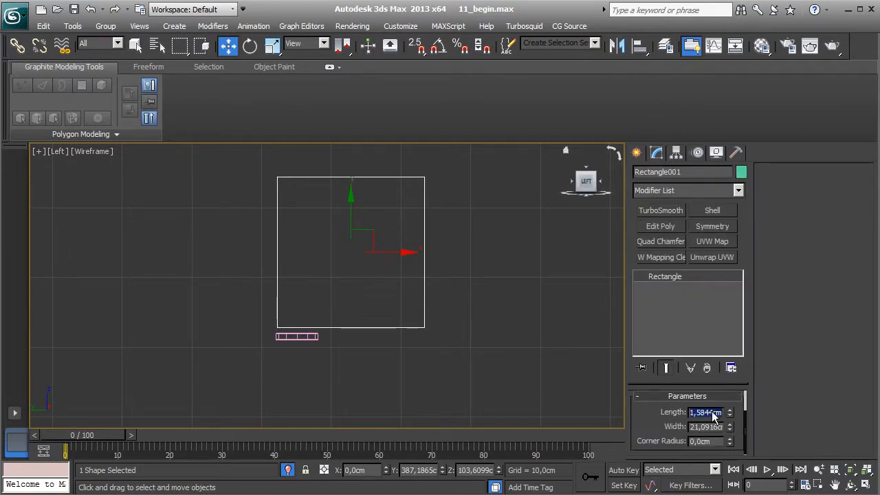
{"action": "type", "text": "35"}
{"action": "key", "text": "Return"}
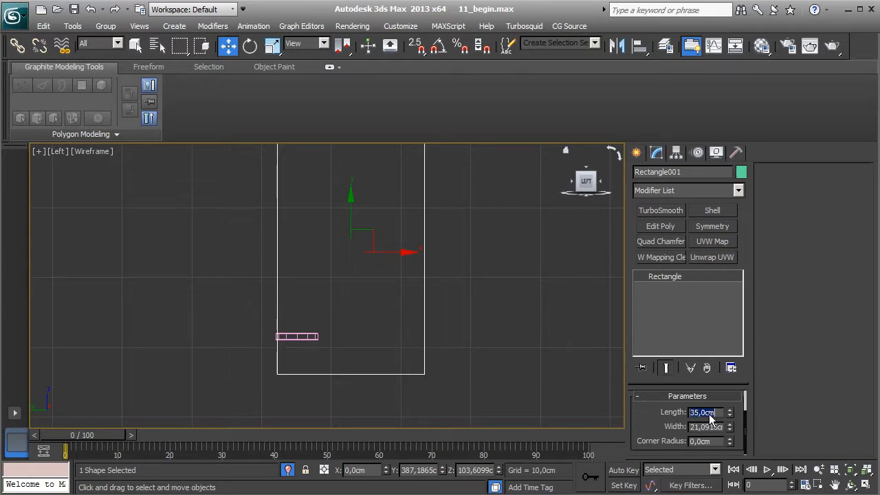
{"action": "type", "text": "30"}
{"action": "key", "text": "Return"}
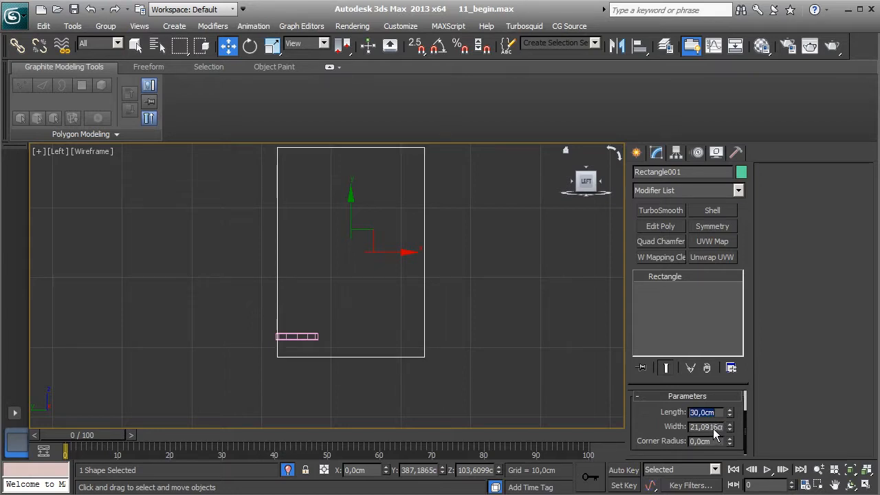
{"action": "left_click", "coordinate": [713, 429]}
{"action": "type", "text": "30"}
{"action": "key", "text": "Return"}
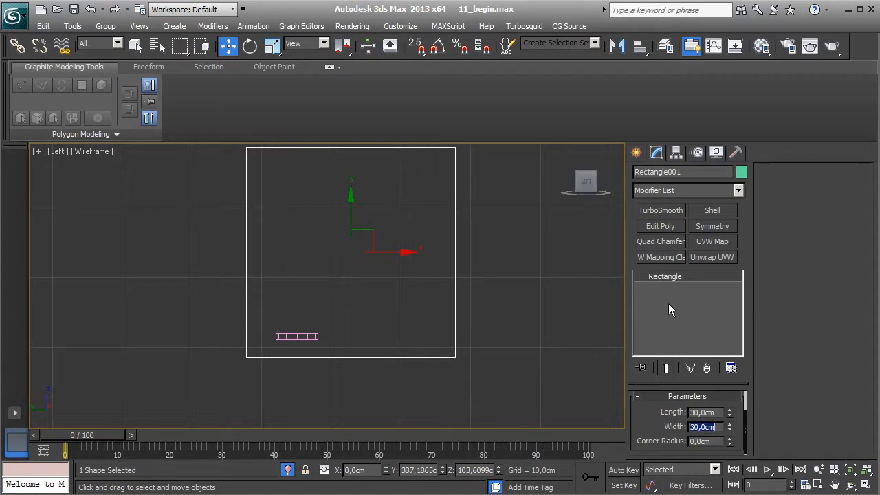
- Convert the rectangle to an Editable Spline and move it up and sideways so its left side stands over the disc's center
{"action": "right_click", "coordinate": [674, 279]}
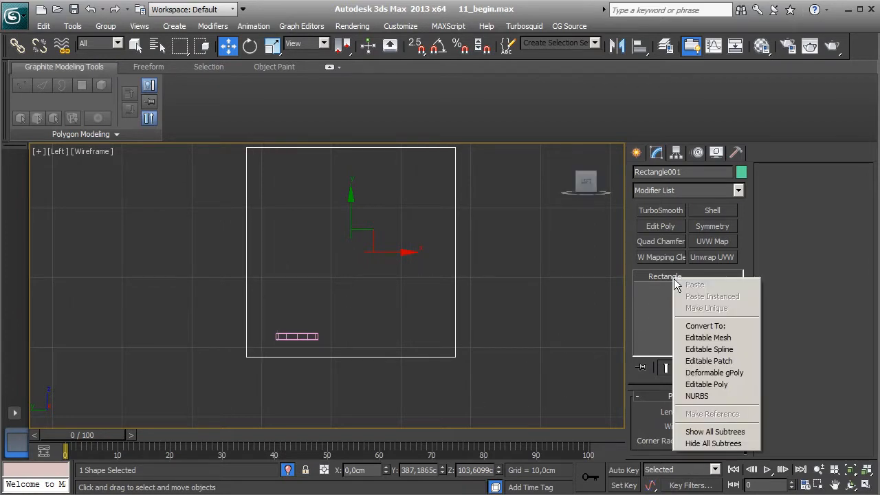
{"action": "left_click", "coordinate": [704, 351]}
{"action": "middle_click_drag", "start_coordinate": [357, 313], "coordinate": [339, 331]}
{"action": "left_click_drag", "start_coordinate": [351, 248], "coordinate": [399, 221]}
{"action": "middle_click_drag", "start_coordinate": [459, 264], "coordinate": [421, 280]}
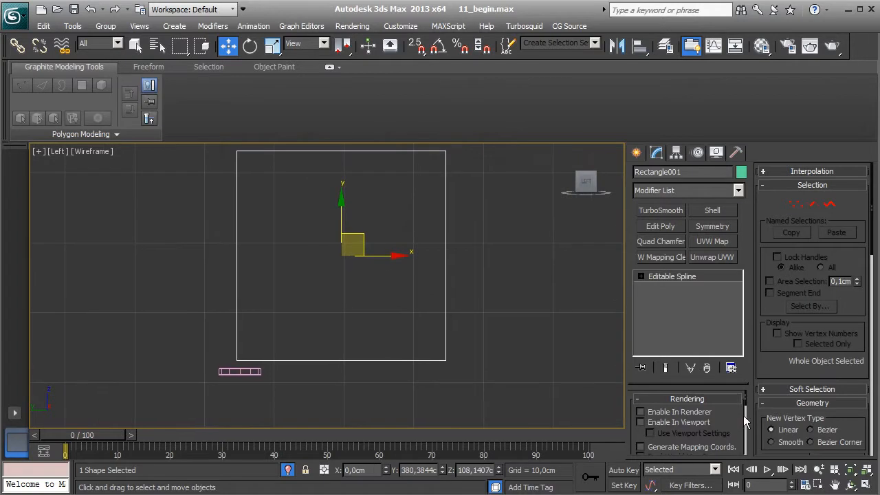
- Delete the rectangle's bottom segment to leave an open, upside-down U-shaped spline
{"action": "left_click", "coordinate": [676, 400]}
{"action": "left_click", "coordinate": [812, 190]}
{"action": "left_click", "coordinate": [345, 361]}
{"action": "key", "text": "Delete"}
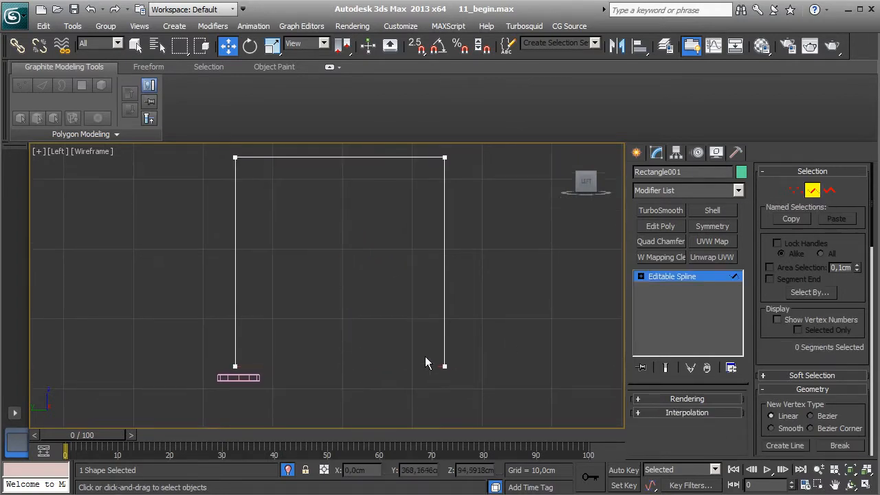
- Convert all four vertices of the U-shaped spline to Corner type
{"action": "scroll", "coordinate": [425, 356], "scroll_direction": "down", "scroll_amount": 2}
{"action": "left_click", "coordinate": [796, 190]}
{"action": "left_click_drag", "start_coordinate": [219, 187], "coordinate": [493, 378]}
{"action": "right_click", "coordinate": [308, 221]}
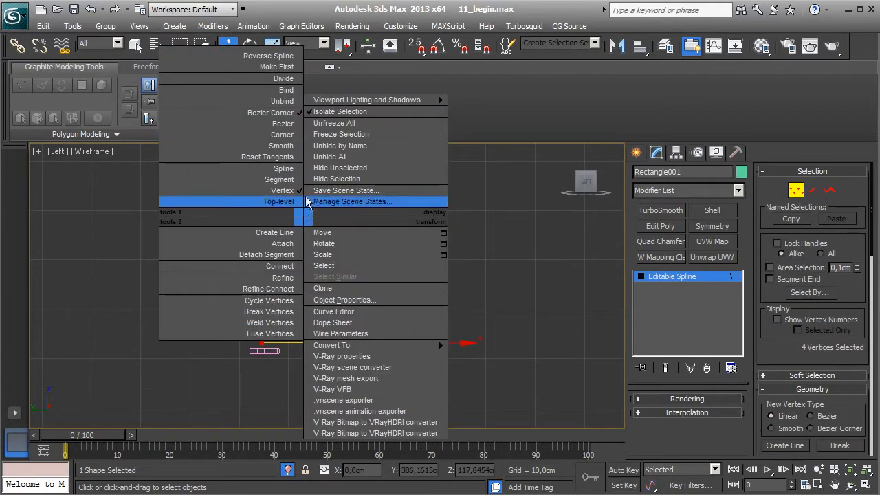
{"action": "left_click", "coordinate": [283, 135]}
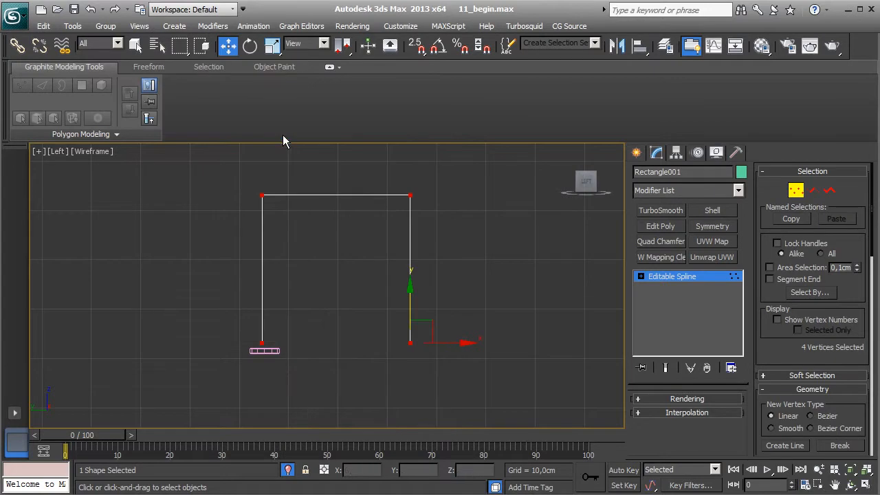
- Reshape the spline into a spout profile: lower the corner above the disc, move the far corner down and inward, and raise the free end
{"action": "left_click_drag", "start_coordinate": [238, 181], "coordinate": [271, 222]}
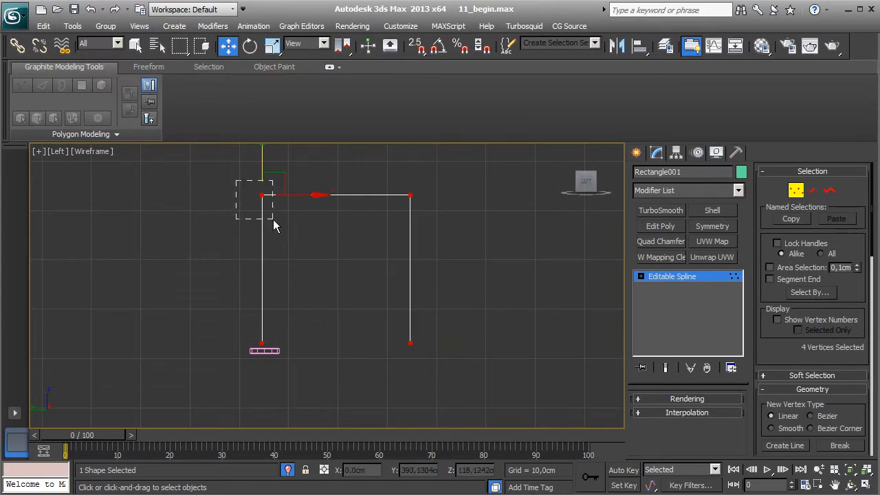
{"action": "middle_click_drag", "start_coordinate": [275, 184], "coordinate": [272, 189]}
{"action": "left_click_drag", "start_coordinate": [261, 169], "coordinate": [275, 236]}
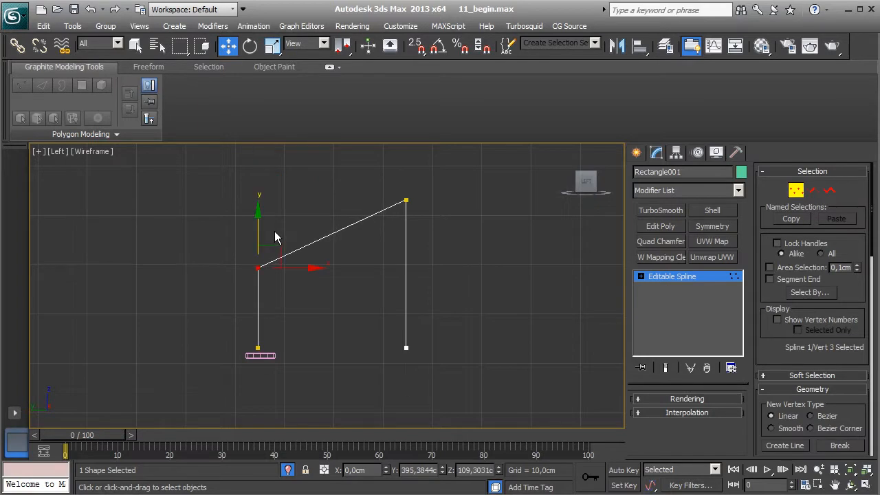
{"action": "left_click", "coordinate": [406, 200]}
{"action": "left_click_drag", "start_coordinate": [404, 161], "coordinate": [403, 192]}
{"action": "left_click_drag", "start_coordinate": [444, 237], "coordinate": [412, 238]}
{"action": "left_click_drag", "start_coordinate": [379, 197], "coordinate": [379, 203]}
{"action": "left_click_drag", "start_coordinate": [440, 351], "coordinate": [433, 308]}
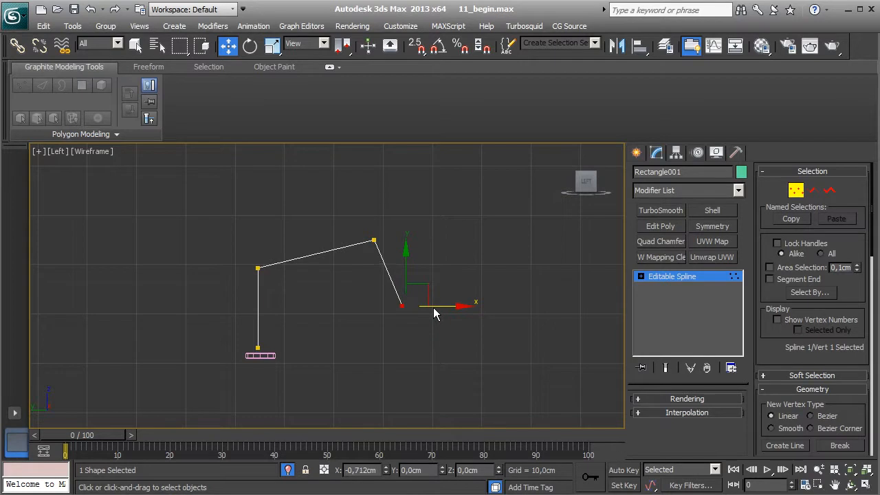
- Fillet the spline's two upper corner vertices by about 3.2 cm
{"action": "left_click", "coordinate": [258, 268]}
{"action": "left_click", "coordinate": [373, 241], "text": "ctrl"}
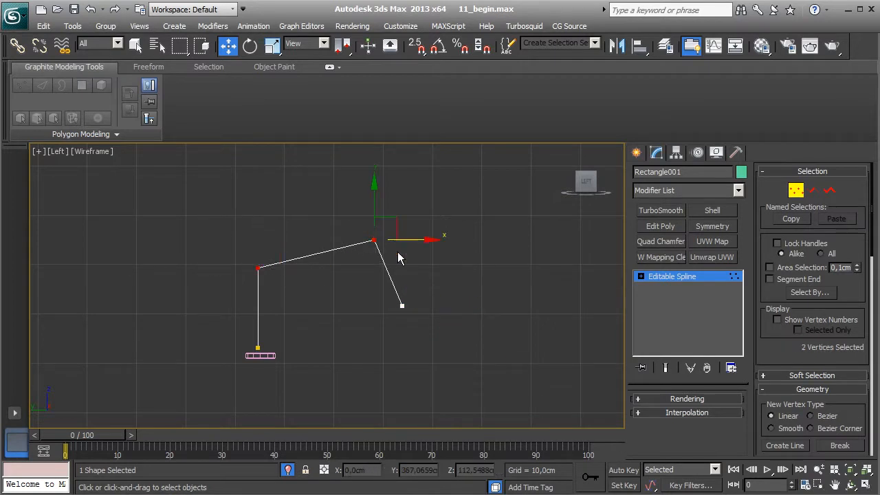
{"action": "left_click_drag", "start_coordinate": [824, 361], "coordinate": [803, 161]}
{"action": "left_click_drag", "start_coordinate": [837, 363], "coordinate": [838, 271]}
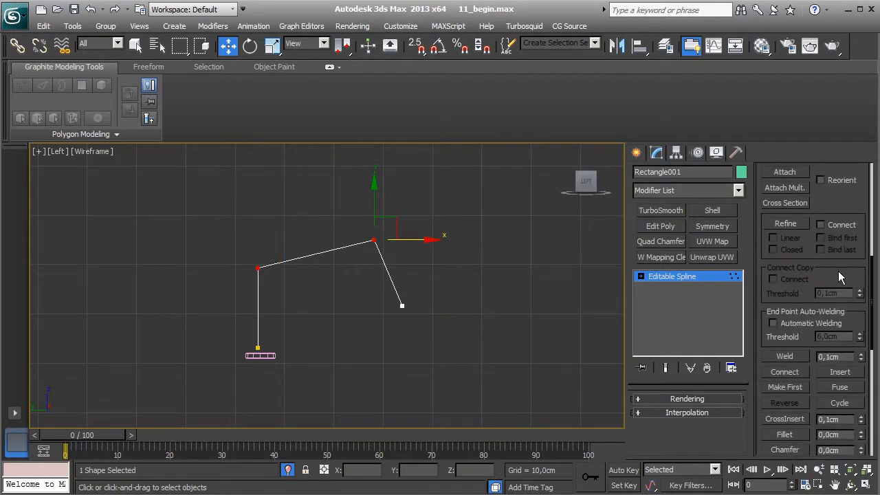
{"action": "left_click", "coordinate": [784, 390]}
{"action": "left_click_drag", "start_coordinate": [373, 241], "coordinate": [370, 229]}
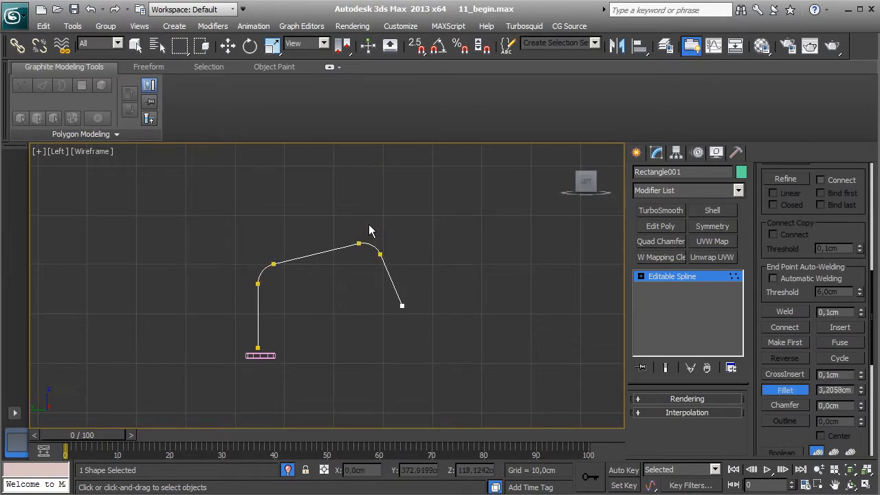
{"action": "right_click", "coordinate": [510, 269]}
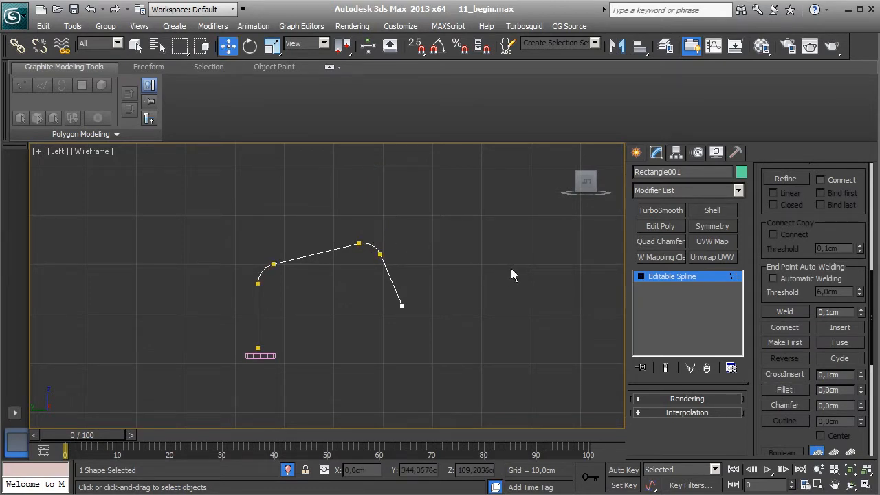
- Enable the spout spline's thickness in the renderer and viewport, with a radial thickness of 2.5 cm
{"action": "left_click", "coordinate": [675, 277]}
{"action": "scroll", "coordinate": [841, 226], "scroll_direction": "up", "scroll_amount": 4}
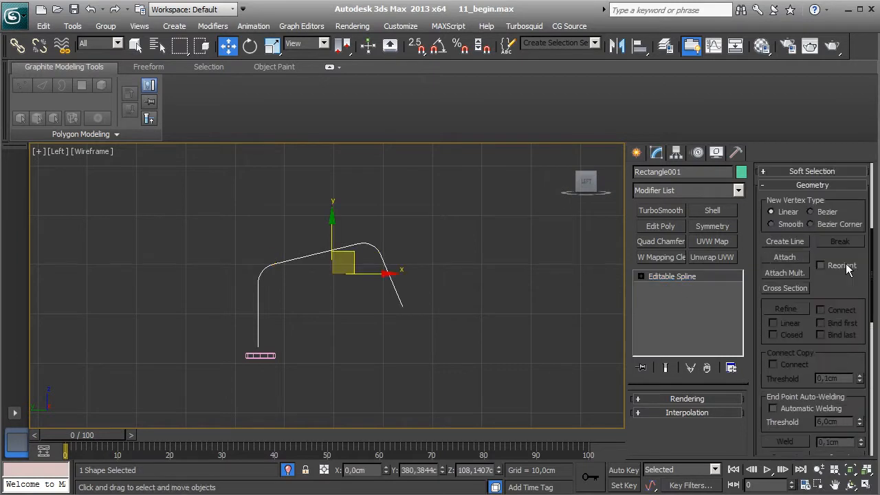
{"action": "left_click", "coordinate": [678, 399]}
{"action": "left_click", "coordinate": [680, 410]}
{"action": "left_click", "coordinate": [664, 421]}
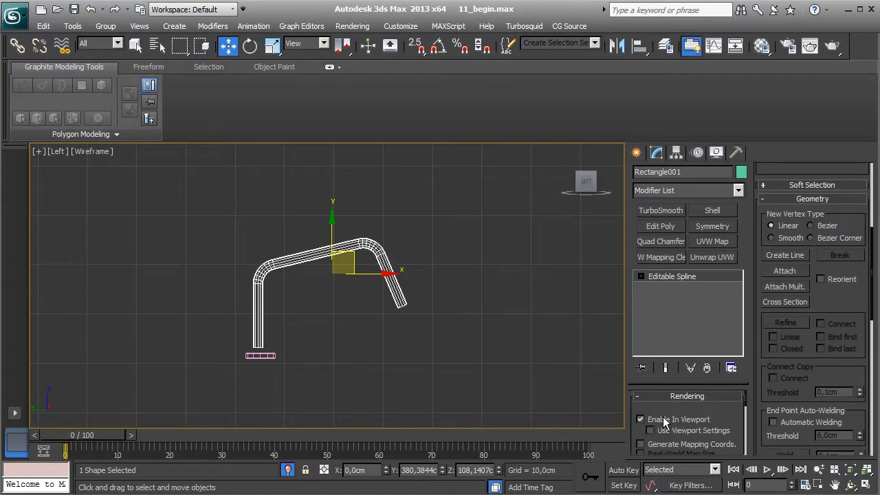
{"action": "scroll", "coordinate": [726, 423], "scroll_direction": "down", "scroll_amount": 3}
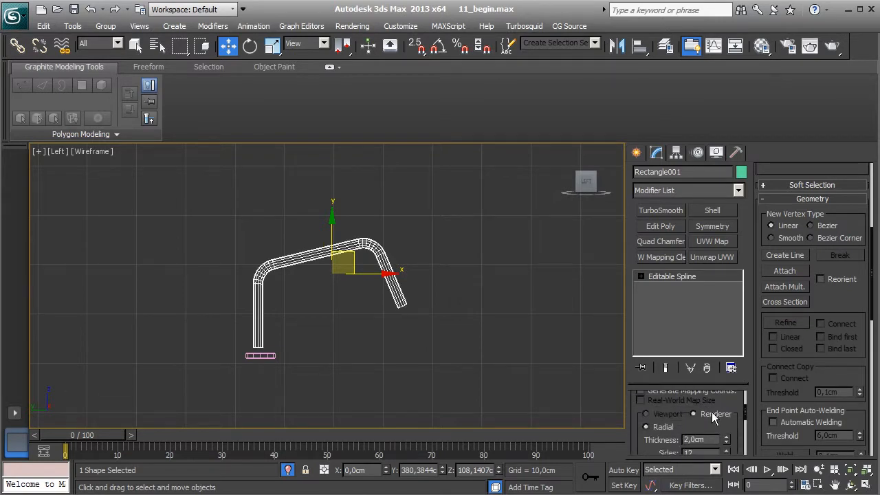
{"action": "left_click", "coordinate": [714, 440]}
{"action": "type", "text": "3"}
{"action": "key", "text": "Return"}
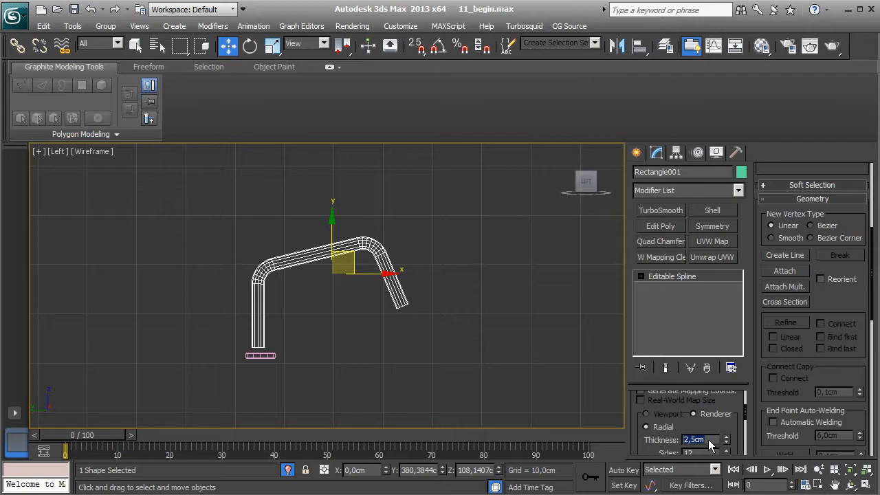
- Align the spout tube to the base disc in the Perspective view
{"action": "key", "text": "alt+w"}
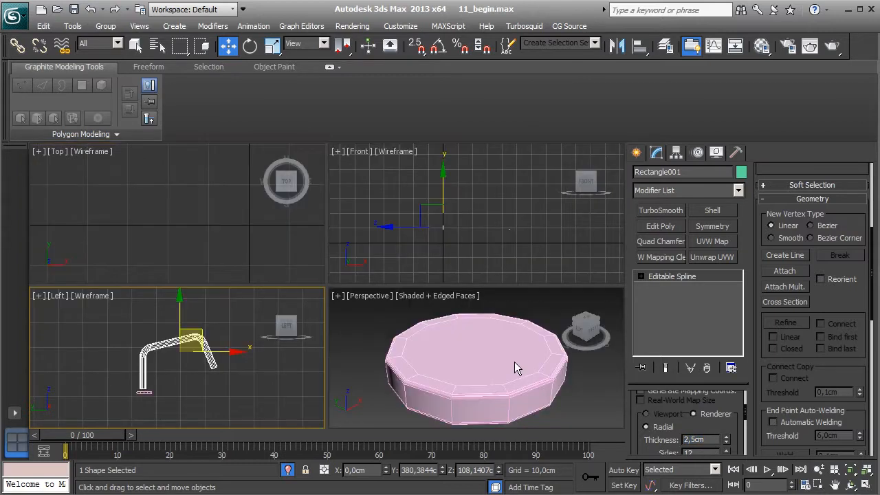
{"action": "left_click", "coordinate": [453, 337]}
{"action": "key", "text": "alt+w"}
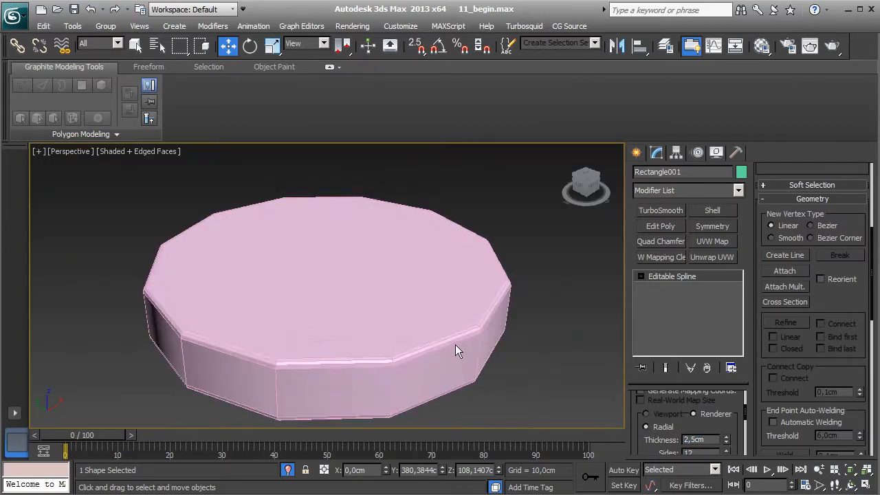
{"action": "key", "text": "z"}
{"action": "left_click", "coordinate": [638, 49]}
{"action": "left_click", "coordinate": [355, 287]}
{"action": "left_click", "coordinate": [434, 368]}
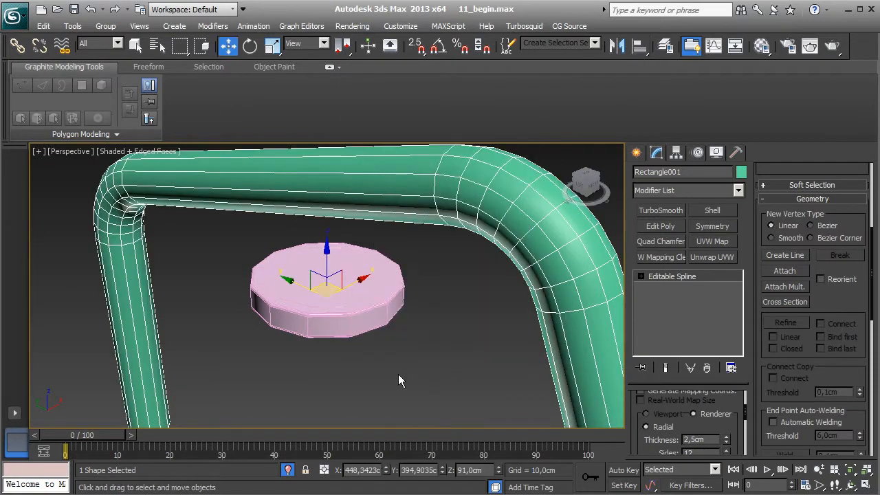
- Move the spout tube sideways and up so that its vertical leg stands on the center of the base disc
{"action": "scroll", "coordinate": [398, 374], "scroll_direction": "down", "scroll_amount": 5}
{"action": "middle_click_drag", "start_coordinate": [305, 349], "coordinate": [327, 351]}
{"action": "middle_click_drag", "start_coordinate": [326, 351], "coordinate": [372, 276], "text": "alt"}
{"action": "left_click_drag", "start_coordinate": [296, 291], "coordinate": [457, 308]}
{"action": "middle_click_drag", "start_coordinate": [521, 295], "coordinate": [524, 374], "text": "alt"}
{"action": "scroll", "coordinate": [552, 343], "scroll_direction": "down", "scroll_amount": 3}
{"action": "left_click_drag", "start_coordinate": [425, 297], "coordinate": [457, 167]}
{"action": "middle_click_drag", "start_coordinate": [386, 295], "coordinate": [421, 364], "text": "alt"}
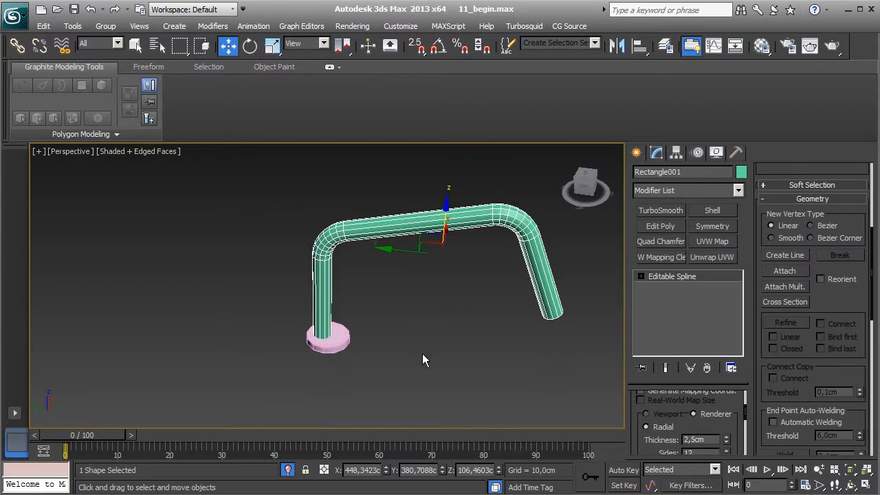
{"action": "left_click_drag", "start_coordinate": [401, 256], "coordinate": [407, 257]}
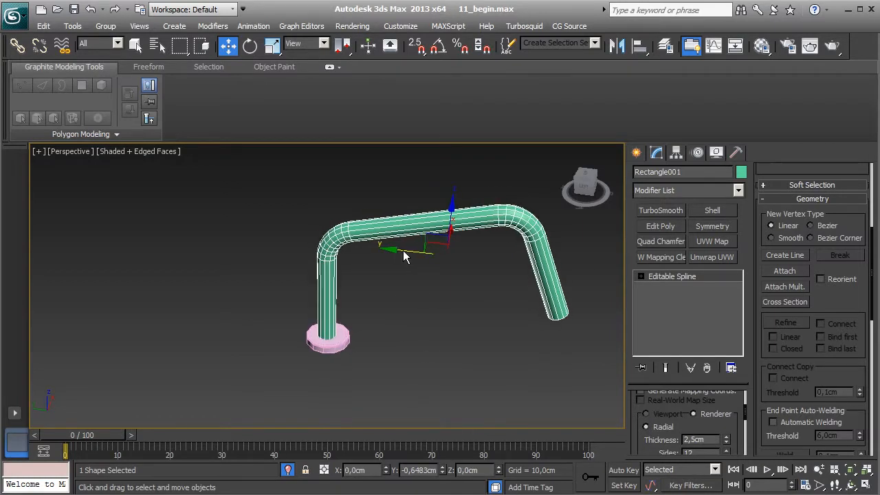
- Isolate the spout tube, convert it to an Editable Poly and enter polygon editing
{"action": "key", "text": "alt+q"}
{"action": "key", "text": "alt+q"}
{"action": "middle_click_drag", "start_coordinate": [406, 310], "coordinate": [364, 302], "text": "alt"}
{"action": "scroll", "coordinate": [355, 345], "scroll_direction": "up", "scroll_amount": 6}
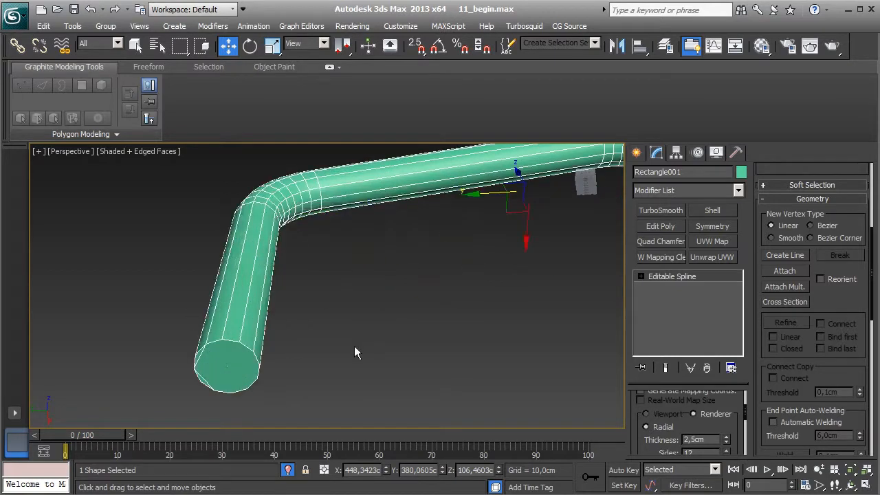
{"action": "right_click", "coordinate": [663, 282]}
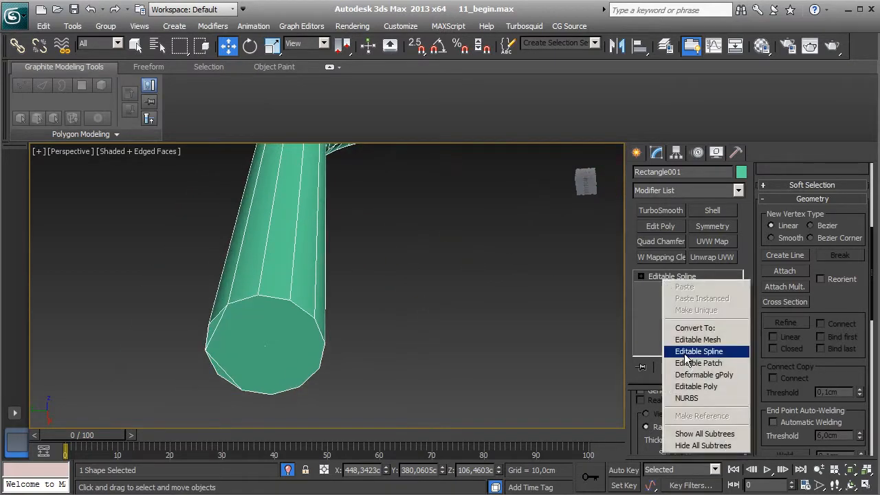
{"action": "left_click", "coordinate": [695, 387]}
{"action": "left_click", "coordinate": [702, 411]}
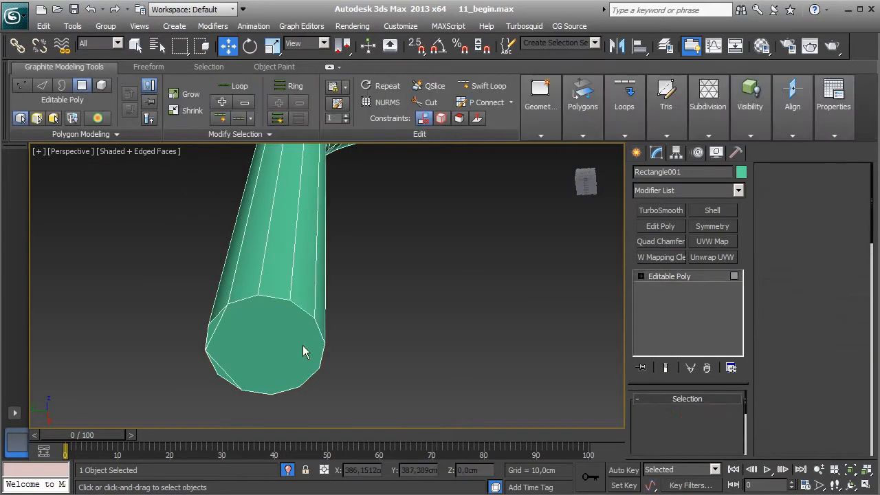
- Delete the cap polygons that close the base end of the tube
{"action": "left_click", "coordinate": [273, 347]}
{"action": "left_click", "coordinate": [213, 329], "text": "ctrl"}
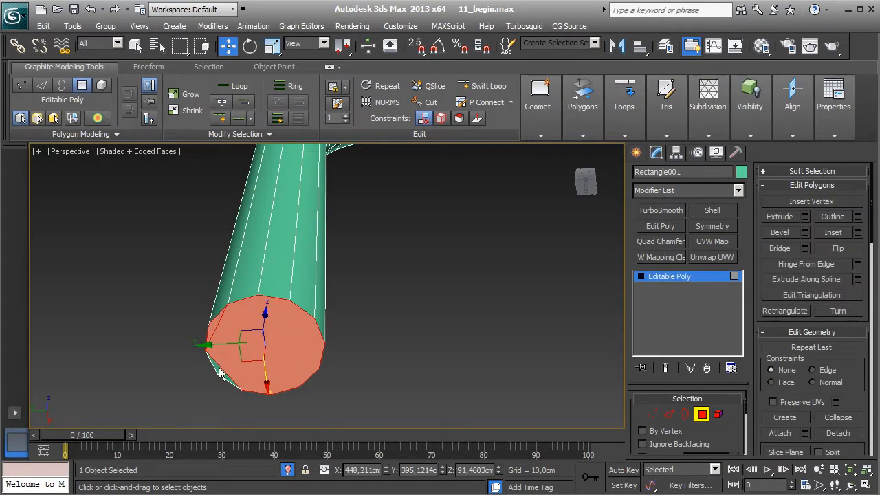
{"action": "left_click", "coordinate": [220, 369], "text": "ctrl"}
{"action": "key", "text": "Delete"}
- Inset the cap polygon at the spout's outlet end by 0.1 cm
{"action": "middle_click_drag", "start_coordinate": [405, 306], "coordinate": [385, 328]}
{"action": "scroll", "coordinate": [384, 327], "scroll_direction": "down", "scroll_amount": 5}
{"action": "middle_click_drag", "start_coordinate": [403, 245], "coordinate": [96, 267]}
{"action": "middle_click_drag", "start_coordinate": [97, 267], "coordinate": [222, 285], "text": "alt"}
{"action": "middle_click_drag", "start_coordinate": [306, 286], "coordinate": [285, 328]}
{"action": "middle_click_drag", "start_coordinate": [378, 245], "coordinate": [348, 300]}
{"action": "scroll", "coordinate": [348, 299], "scroll_direction": "up", "scroll_amount": 3}
{"action": "middle_click_drag", "start_coordinate": [341, 261], "coordinate": [345, 301]}
{"action": "scroll", "coordinate": [273, 290], "scroll_direction": "up", "scroll_amount": 3}
{"action": "middle_click_drag", "start_coordinate": [273, 290], "coordinate": [310, 302]}
{"action": "left_click", "coordinate": [281, 282]}
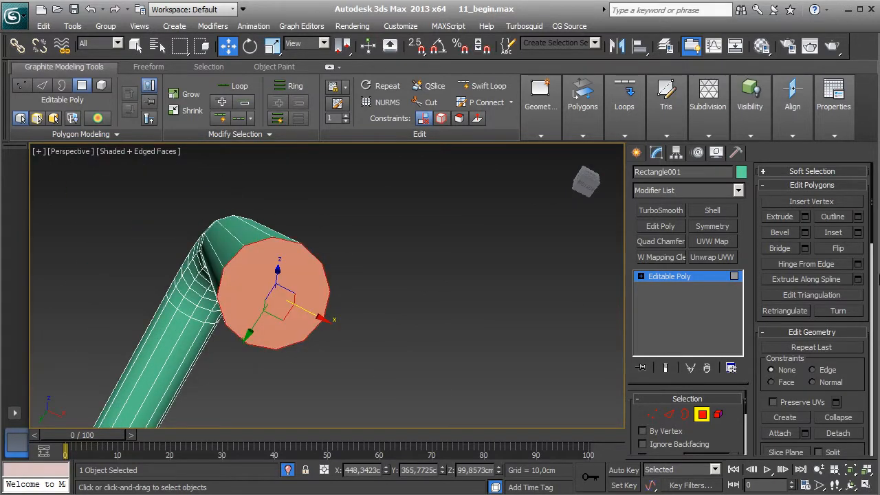
{"action": "left_click", "coordinate": [858, 233]}
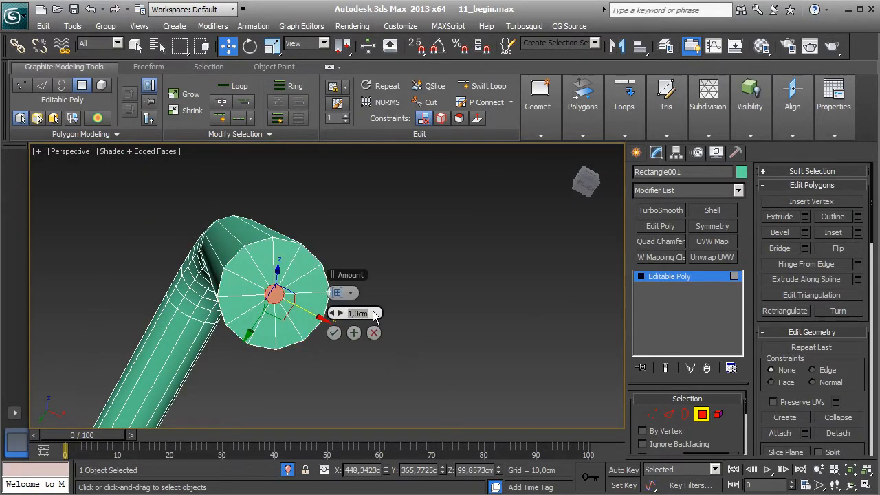
{"action": "left_click", "coordinate": [373, 312]}
{"action": "type", "text": "0,1"}
{"action": "key", "text": "Return"}
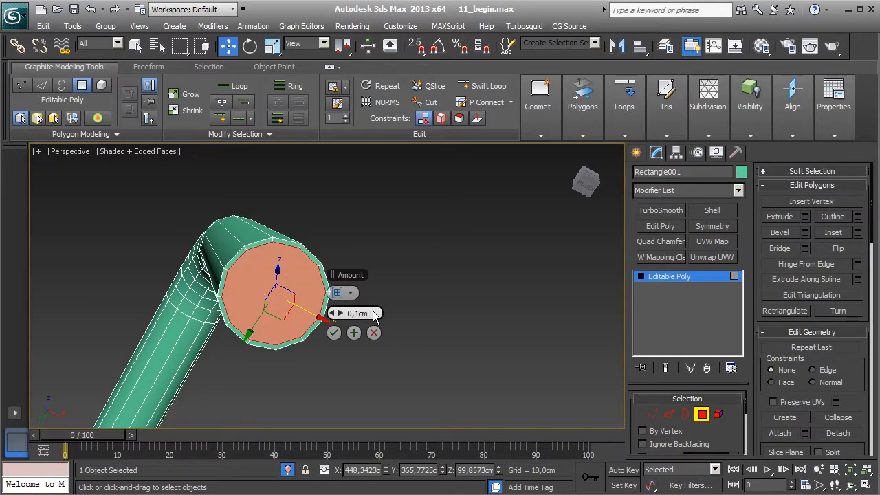
{"action": "left_click", "coordinate": [335, 333]}
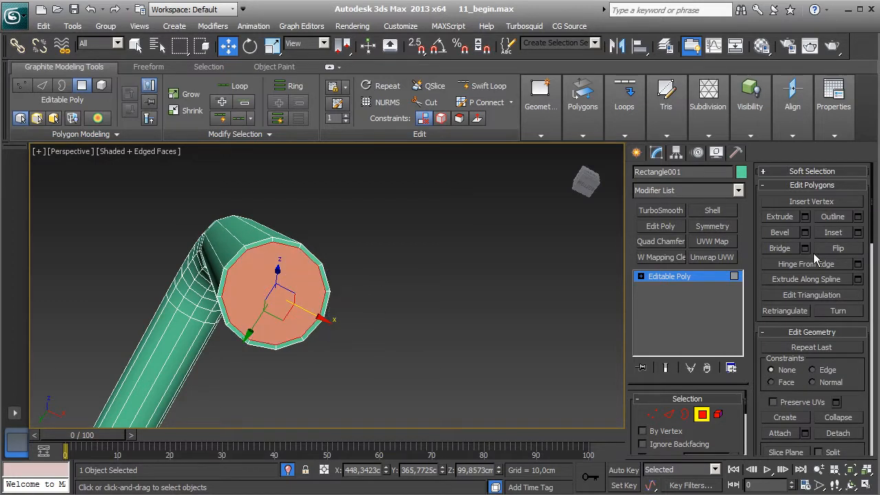
- Extrude the inset outlet polygon inward with a height of -0.5 cm
{"action": "left_click", "coordinate": [805, 216]}
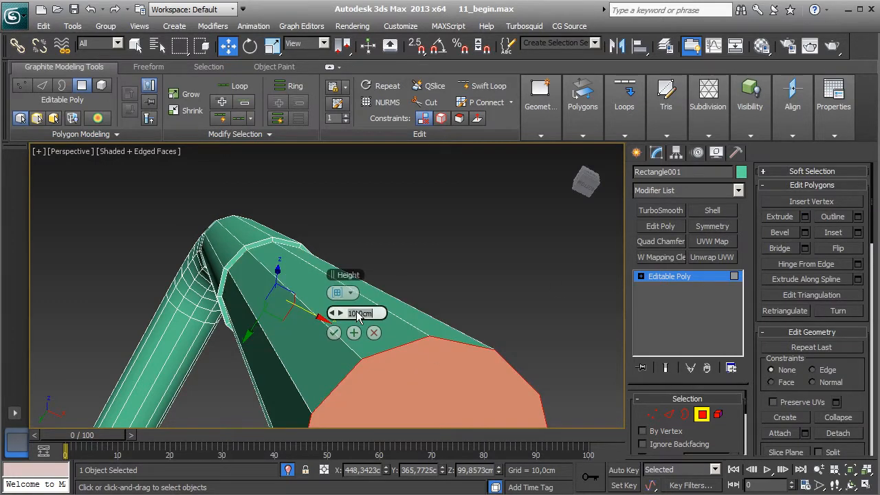
{"action": "type", "text": "-0,5"}
{"action": "key", "text": "Return"}
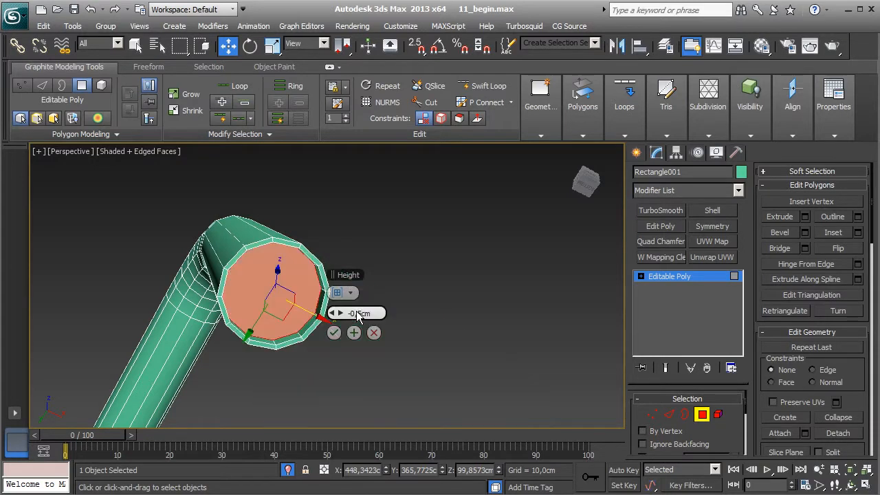
{"action": "left_click", "coordinate": [335, 333]}
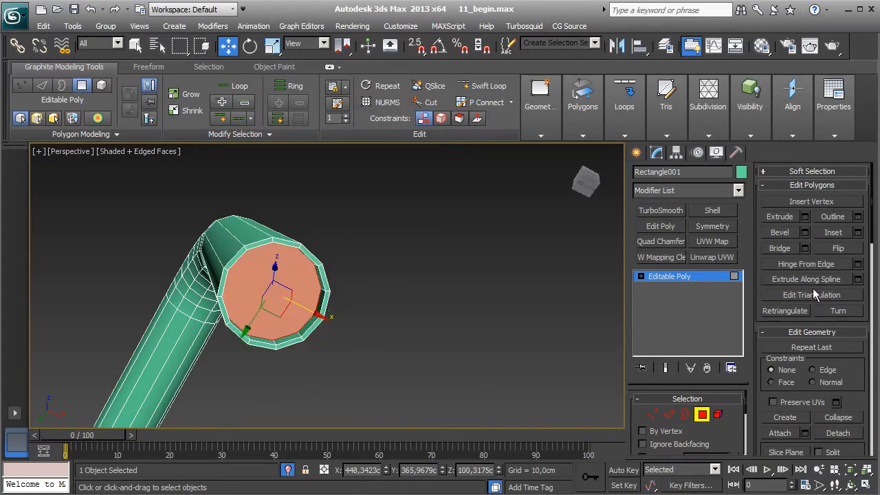
- Inset the recessed outlet polygon twice by 0.1 cm each
{"action": "left_click", "coordinate": [859, 234]}
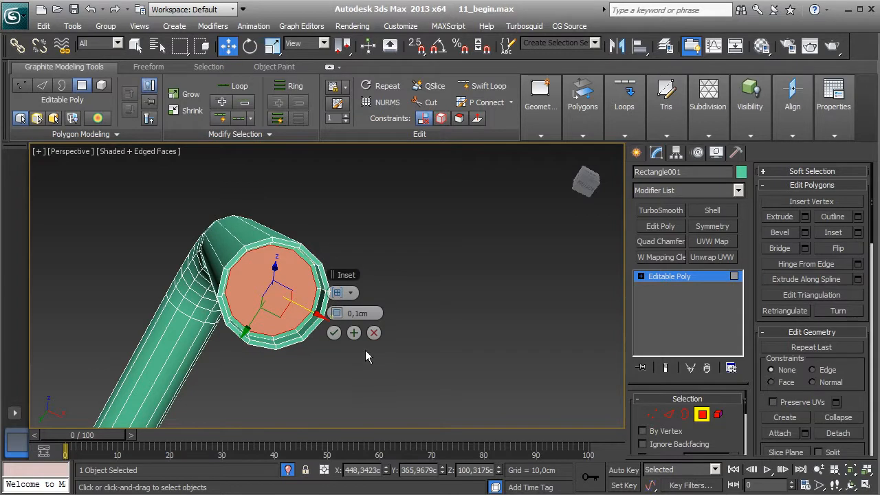
{"action": "scroll", "coordinate": [371, 358], "scroll_direction": "up", "scroll_amount": 5}
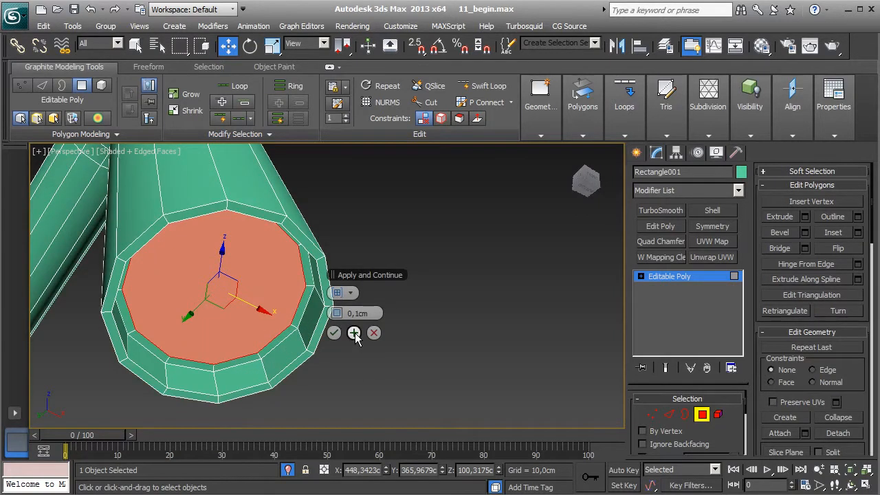
{"action": "left_click", "coordinate": [355, 334]}
{"action": "left_click", "coordinate": [334, 333]}
- Insert supporting edge loops with Swift Loop around the spout's outlet rim and the walls of its recess
{"action": "middle_click_drag", "start_coordinate": [277, 367], "coordinate": [550, 217], "text": "alt"}
{"action": "left_click", "coordinate": [483, 85]}
{"action": "scroll", "coordinate": [295, 309], "scroll_direction": "up", "scroll_amount": 5}
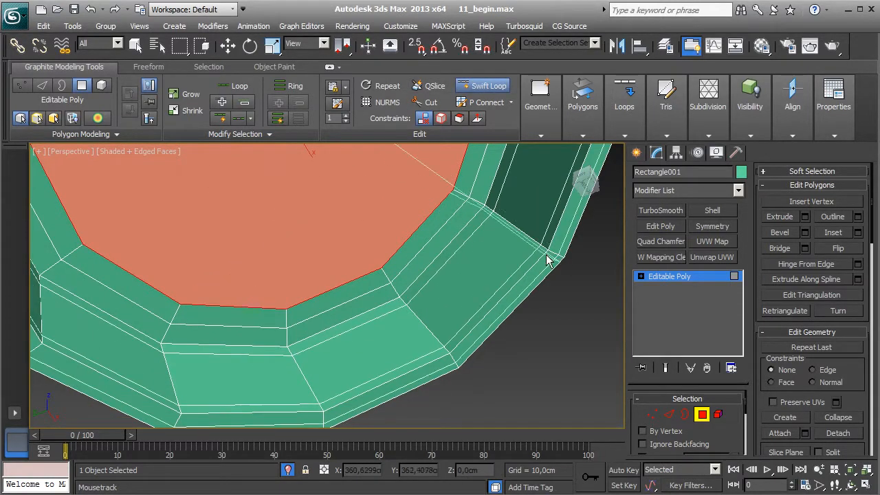
{"action": "left_click", "coordinate": [559, 256]}
{"action": "scroll", "coordinate": [462, 284], "scroll_direction": "down", "scroll_amount": 5}
{"action": "middle_click_drag", "start_coordinate": [462, 284], "coordinate": [447, 319], "text": "alt"}
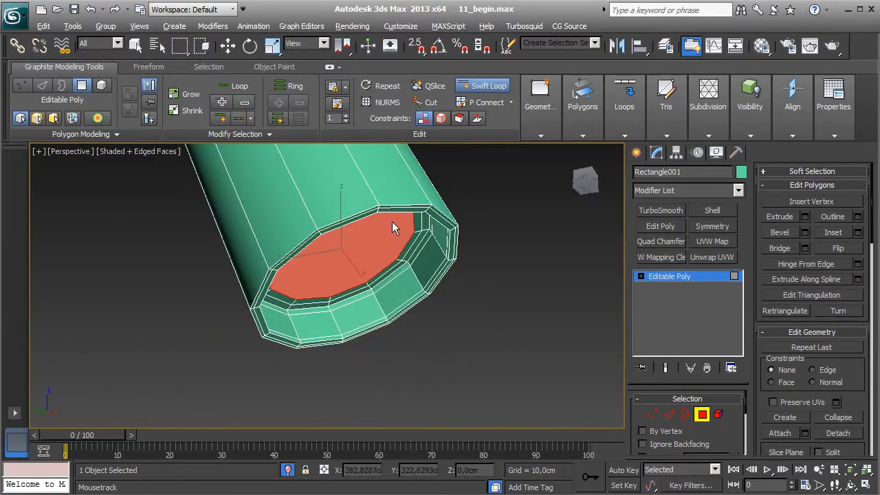
{"action": "middle_click_drag", "start_coordinate": [388, 221], "coordinate": [454, 306], "text": "alt"}
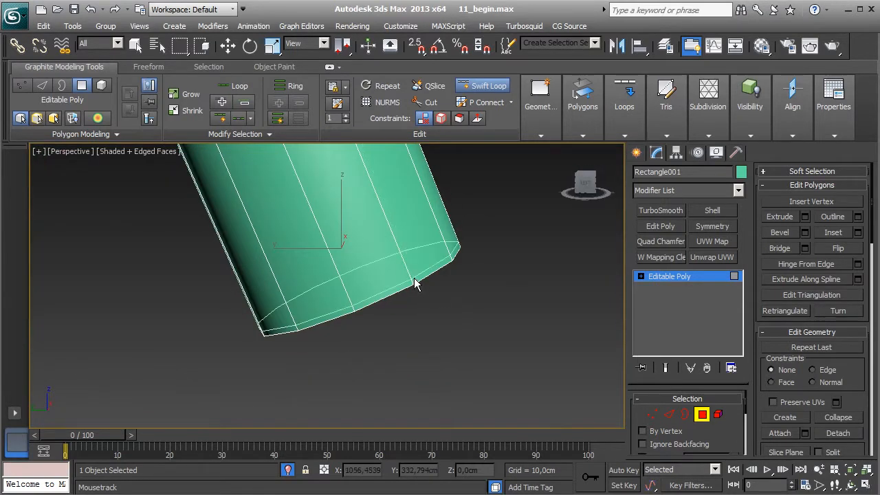
- Add an edge loop across the spout's descending section below the bend and chamfer it into two closely spaced loops
{"action": "scroll", "coordinate": [396, 317], "scroll_direction": "down", "scroll_amount": 6}
{"action": "middle_click_drag", "start_coordinate": [395, 330], "coordinate": [351, 277], "text": "alt"}
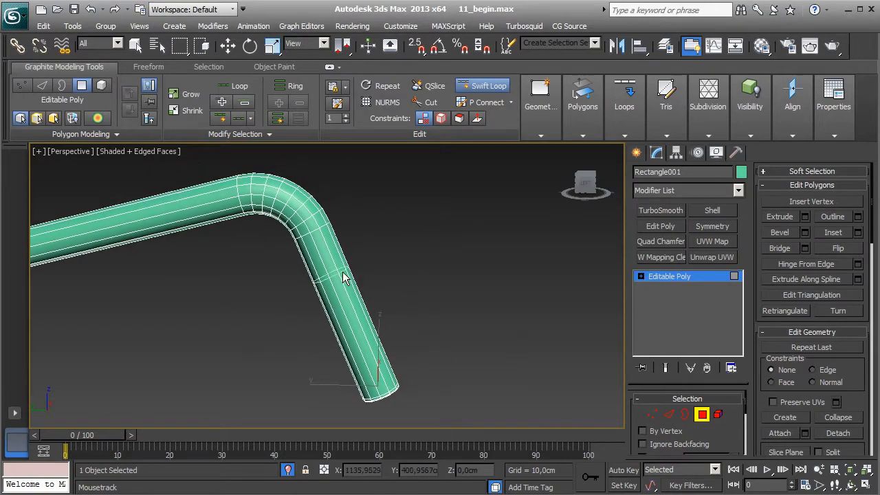
{"action": "key", "text": "w"}
{"action": "scroll", "coordinate": [405, 296], "scroll_direction": "up", "scroll_amount": 4}
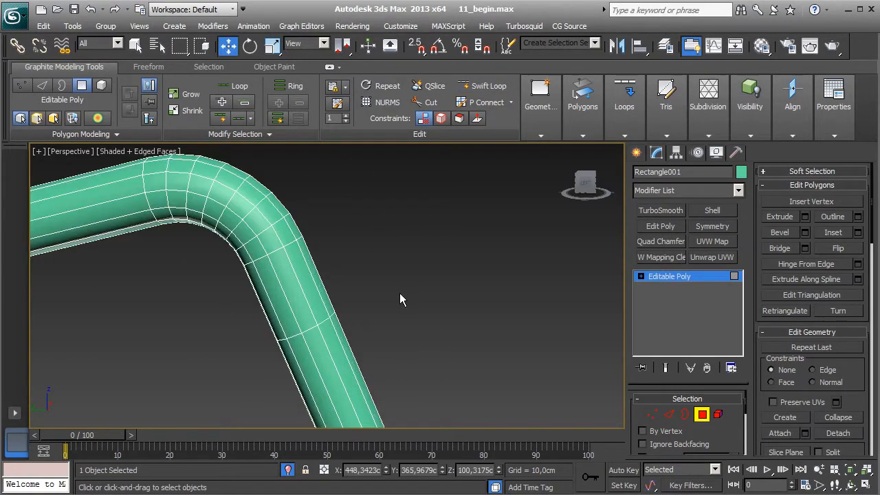
{"action": "left_click", "coordinate": [668, 416]}
{"action": "key", "text": "z"}
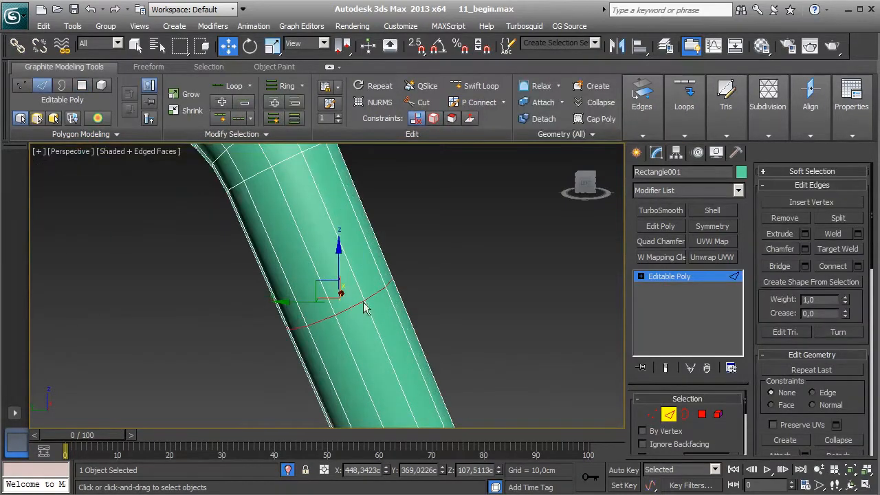
{"action": "left_click", "coordinate": [805, 249]}
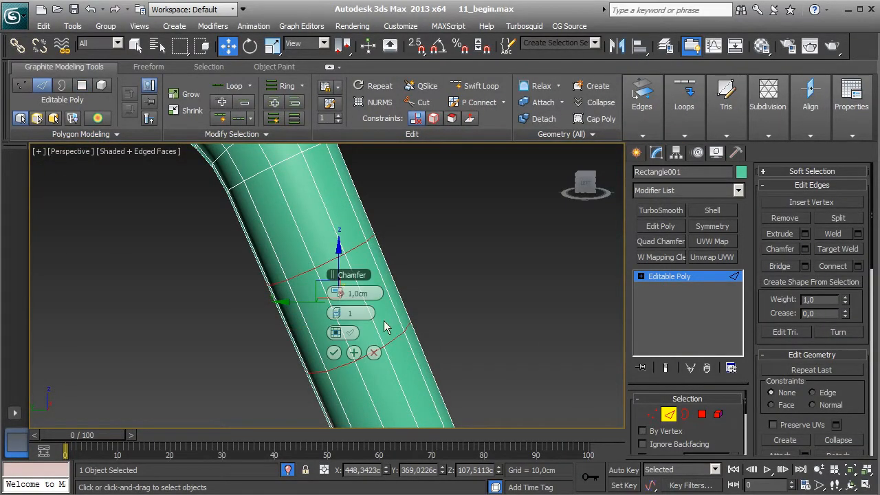
{"action": "left_click", "coordinate": [335, 353]}
- Extrude the narrow polygon ring between the chamfered loops inward with a height of -0.1 cm to form a groove
{"action": "left_click", "coordinate": [702, 414]}
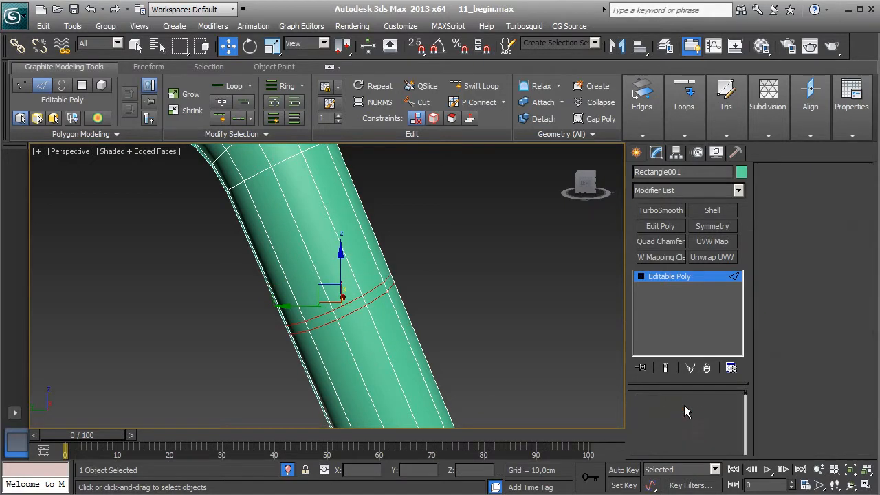
{"action": "left_click", "coordinate": [356, 308], "text": "shift"}
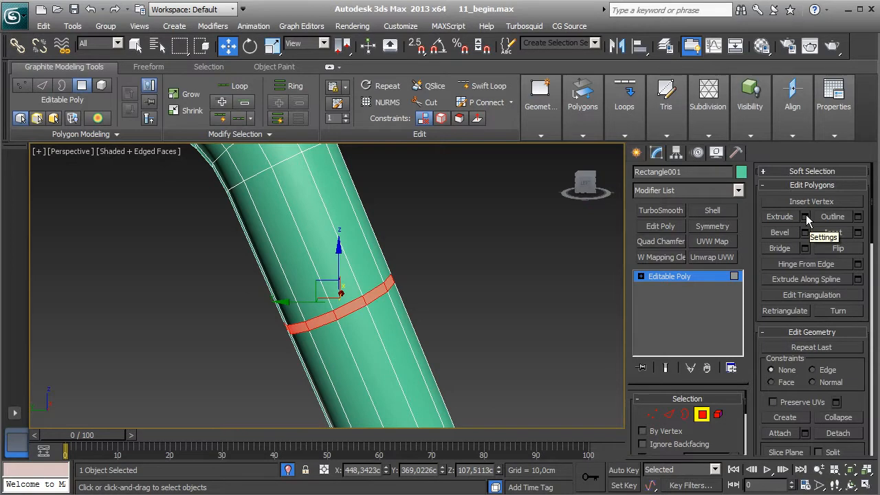
{"action": "left_click", "coordinate": [805, 216]}
{"action": "left_click", "coordinate": [351, 294]}
{"action": "left_click", "coordinate": [393, 318]}
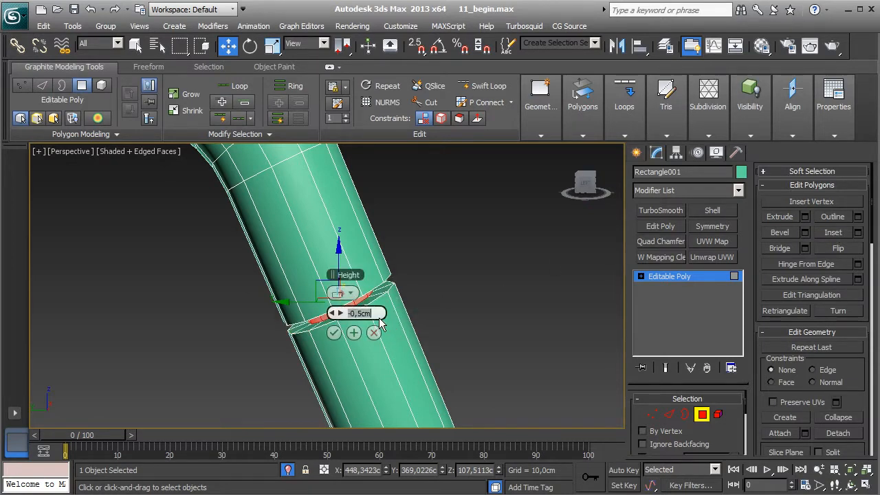
{"action": "type", "text": "-0,1"}
{"action": "key", "text": "Return"}
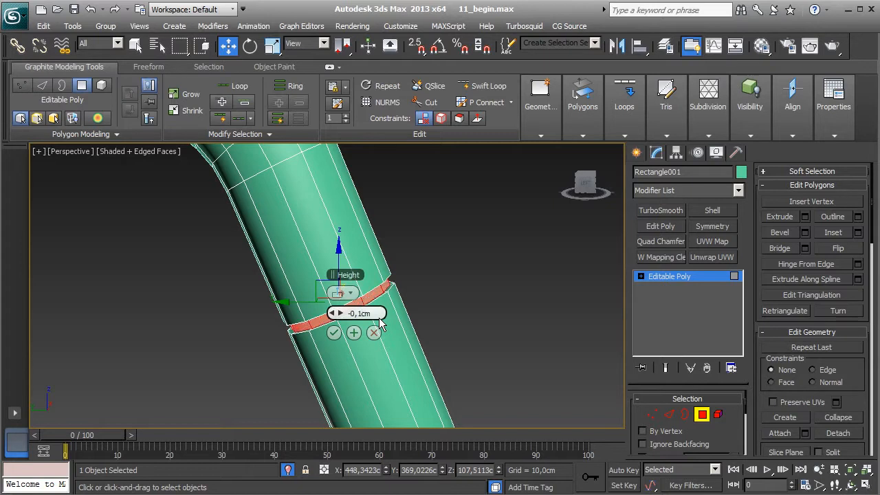
{"action": "left_click", "coordinate": [334, 333]}
- Connect the ring of edges across the groove's floor with 2 segments
{"action": "scroll", "coordinate": [380, 349], "scroll_direction": "up", "scroll_amount": 3}
{"action": "middle_click_drag", "start_coordinate": [380, 348], "coordinate": [416, 297], "text": "alt"}
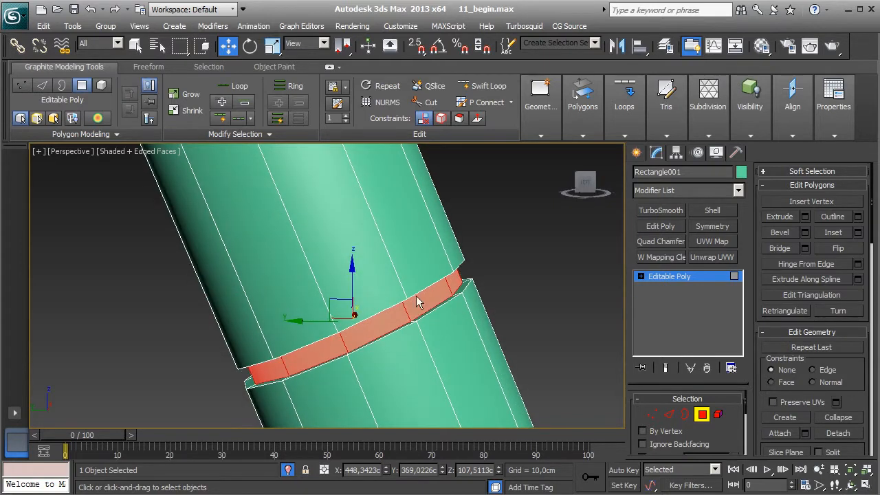
{"action": "left_click", "coordinate": [669, 414]}
{"action": "left_click", "coordinate": [341, 337], "text": "shift"}
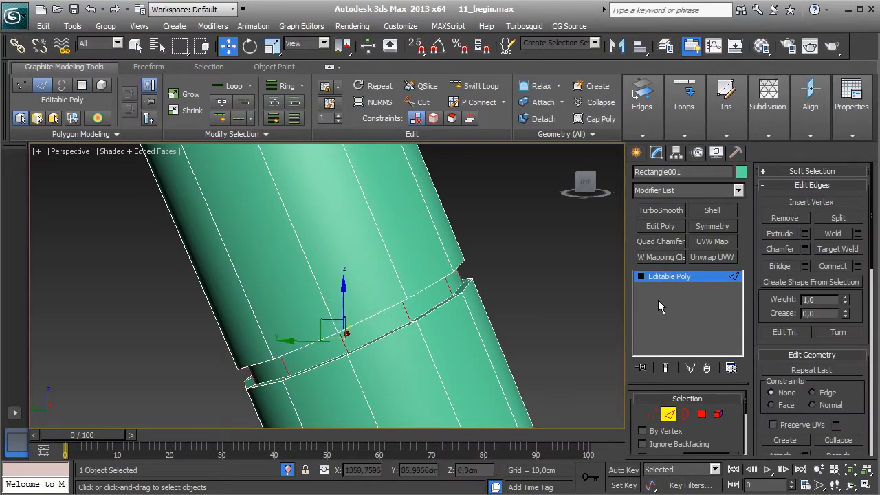
{"action": "left_click", "coordinate": [859, 266]}
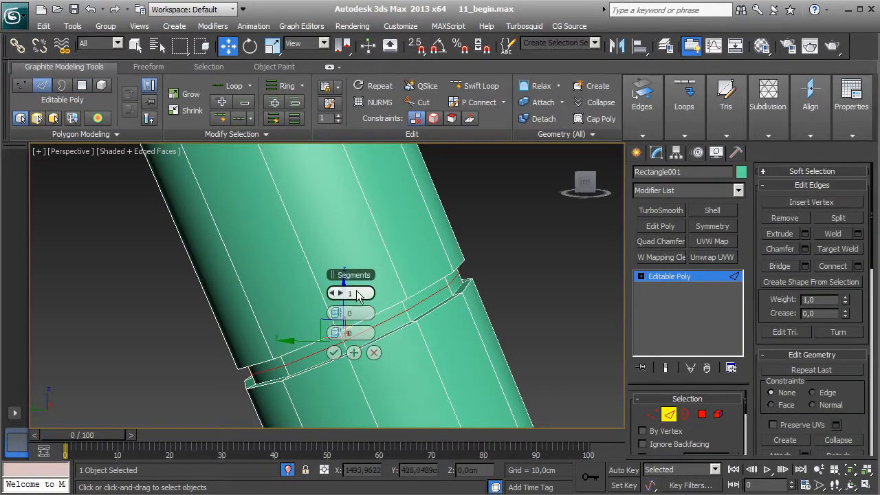
{"action": "left_click", "coordinate": [340, 294]}
{"action": "left_click", "coordinate": [333, 352]}
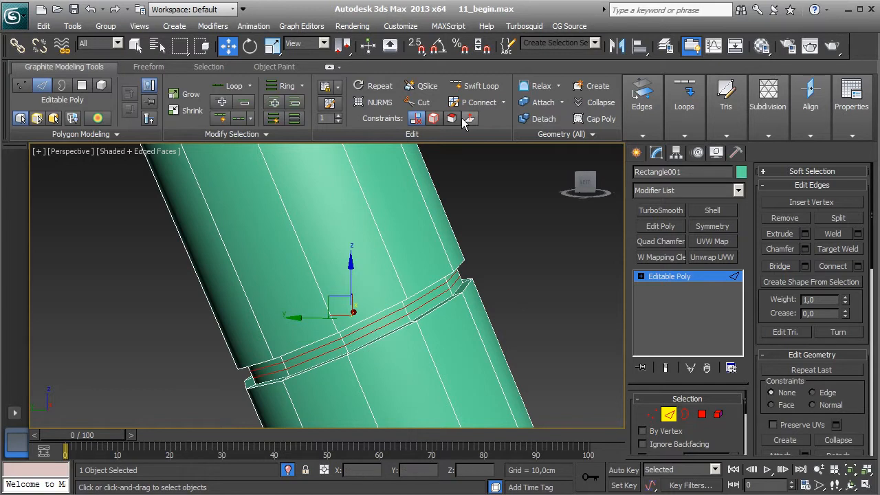
- Insert supporting edge loops with Swift Loop on both sides of the groove and along its walls
{"action": "left_click", "coordinate": [475, 85]}
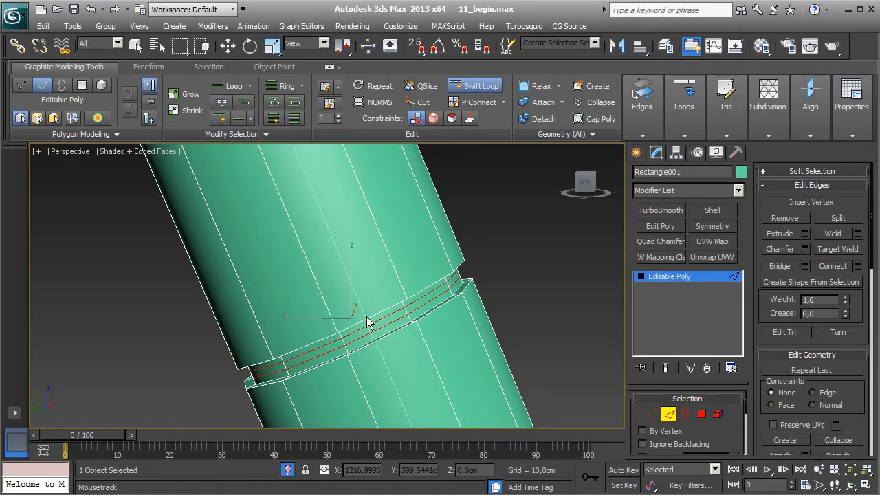
{"action": "middle_click_drag", "start_coordinate": [355, 324], "coordinate": [414, 322], "text": "alt"}
{"action": "left_click", "coordinate": [406, 296]}
{"action": "left_click", "coordinate": [429, 347]}
{"action": "left_click", "coordinate": [434, 360]}
{"action": "right_click", "coordinate": [492, 350]}
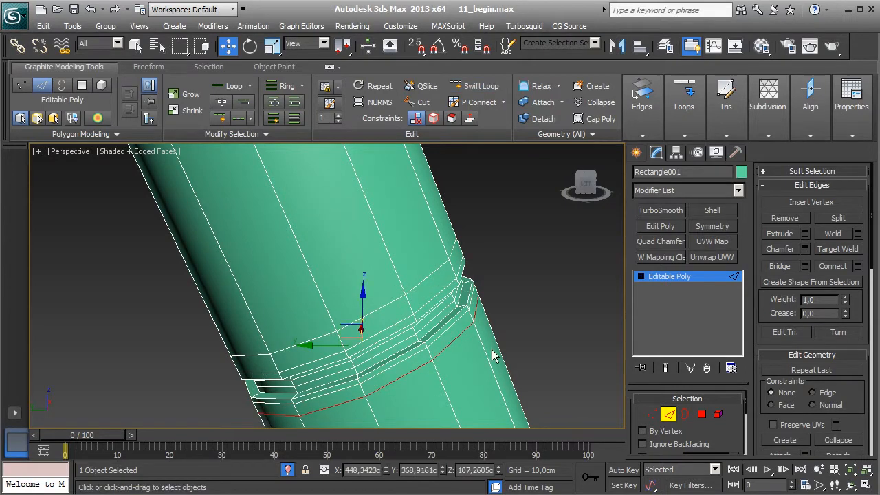
{"action": "key", "text": "w"}
{"action": "scroll", "coordinate": [492, 356], "scroll_direction": "down", "scroll_amount": 6}
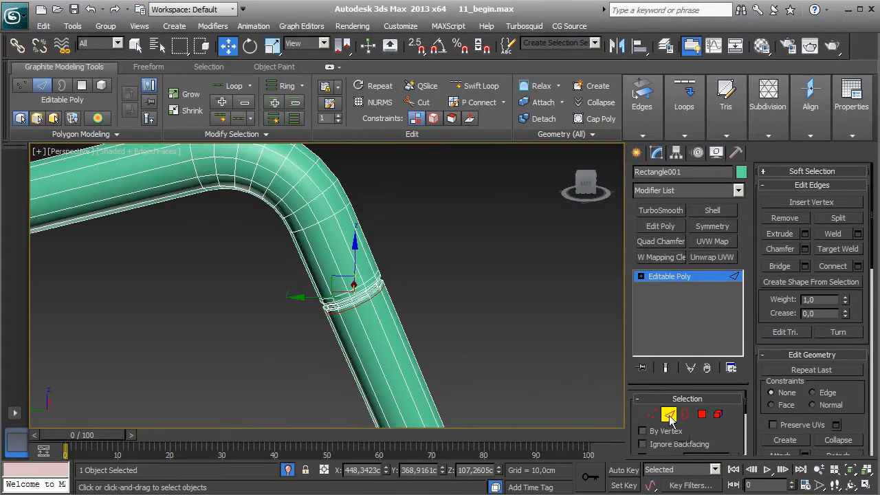
- Apply TurboSmooth with 2 iterations to the tube, turn off edged faces and exit isolation mode
{"action": "left_click", "coordinate": [670, 416]}
{"action": "scroll", "coordinate": [507, 339], "scroll_direction": "down", "scroll_amount": 4}
{"action": "left_click", "coordinate": [657, 209]}
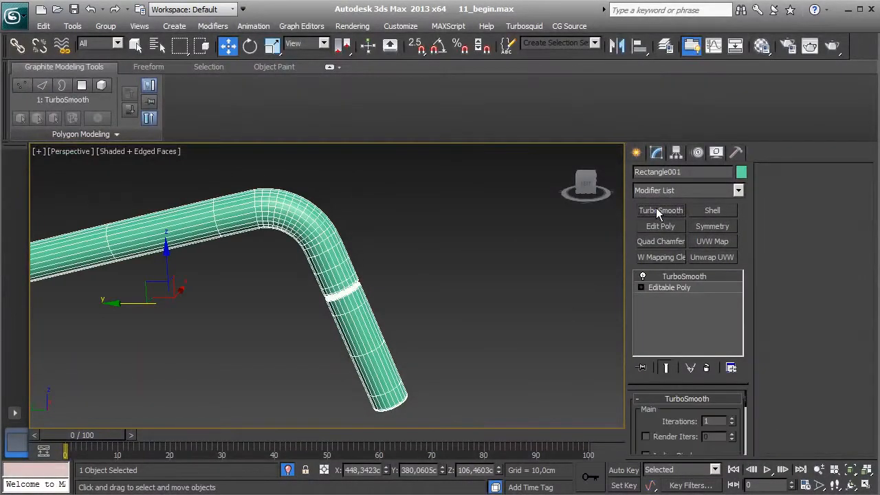
{"action": "left_click", "coordinate": [732, 418]}
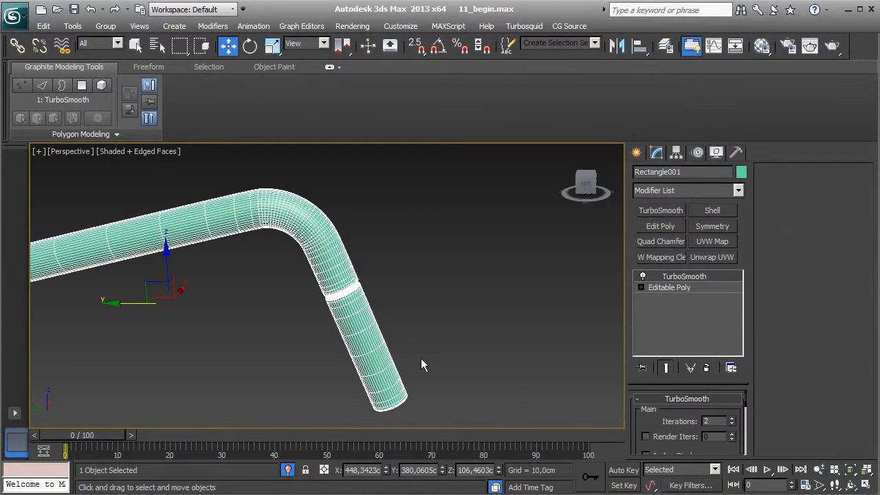
{"action": "key", "text": "F4"}
{"action": "key", "text": "alt+q"}
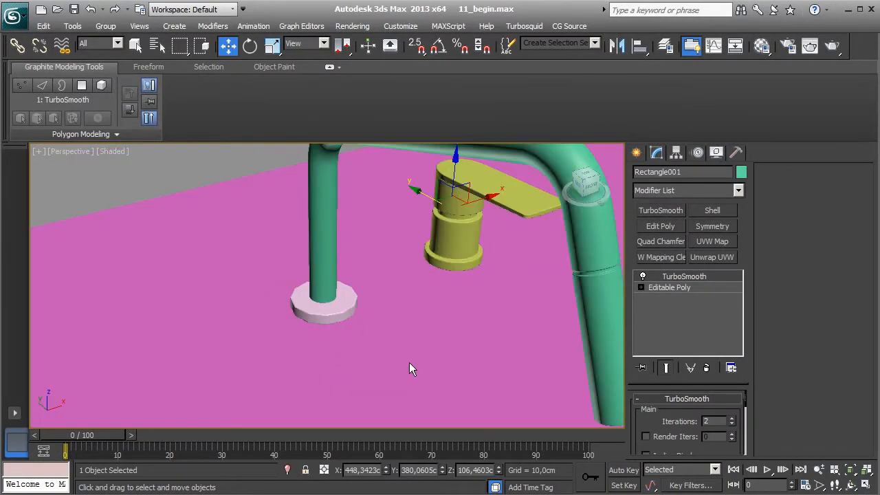
- Attach the base disc to the tube's Editable Poly and return to the TurboSmooth level
{"action": "left_click", "coordinate": [328, 317]}
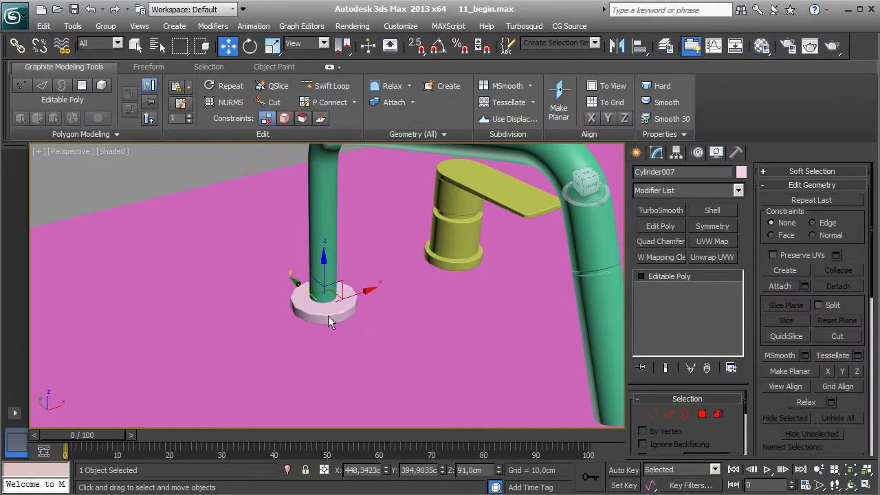
{"action": "left_click", "coordinate": [341, 207]}
{"action": "left_click", "coordinate": [671, 287]}
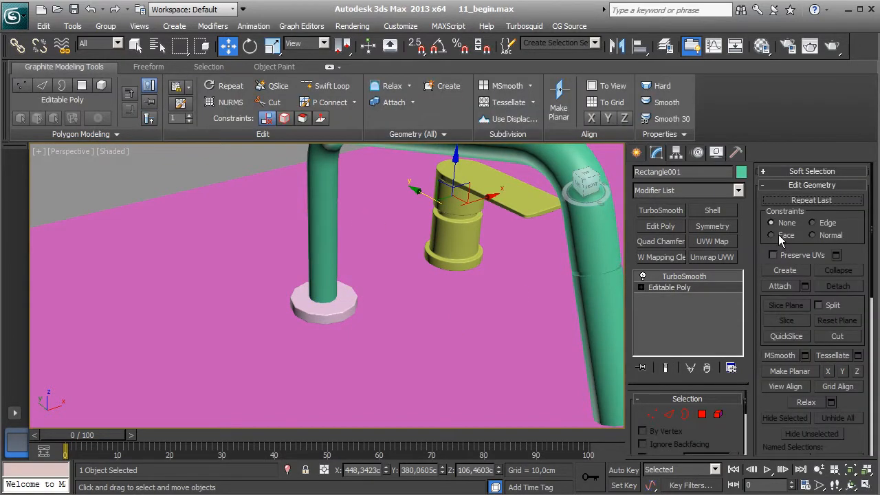
{"action": "left_click", "coordinate": [782, 285]}
{"action": "left_click", "coordinate": [344, 313]}
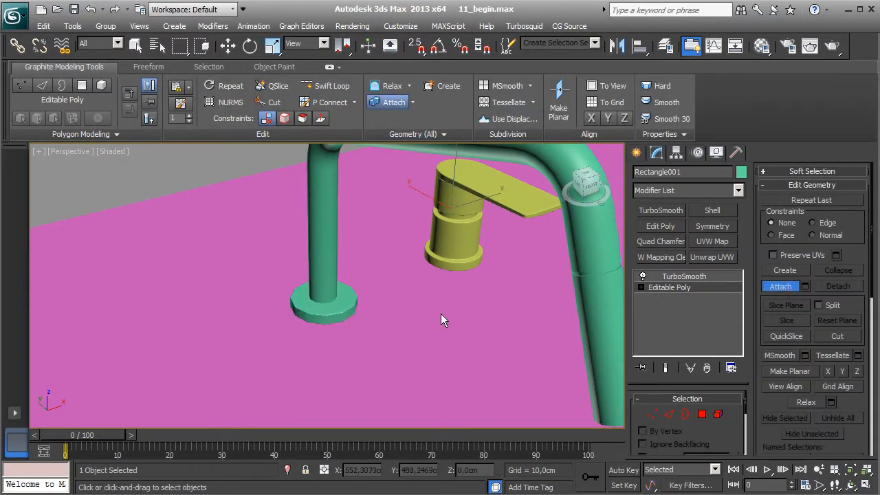
{"action": "key", "text": "w"}
{"action": "left_click", "coordinate": [674, 277]}
{"action": "scroll", "coordinate": [449, 325], "scroll_direction": "down", "scroll_amount": 5}
{"action": "mouse_move", "coordinate": [449, 326]}
{"action": "middle_mouse_down", "text": "alt"}
{"action": "mouse_move", "coordinate": [385, 346]}
{"action": "mouse_move", "coordinate": [436, 331]}
{"action": "middle_mouse_up", "text": "alt"}
{"action": "middle_click_drag", "start_coordinate": [390, 360], "coordinate": [440, 330]}
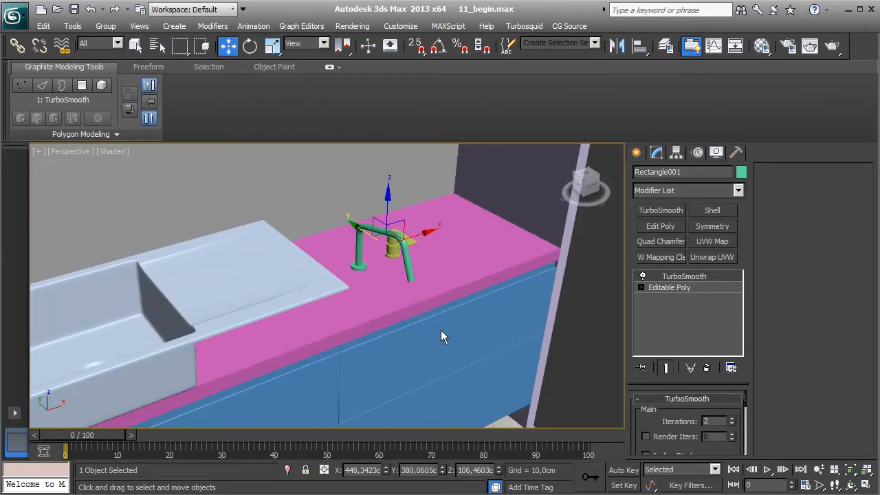
{"action": "scroll", "coordinate": [441, 330], "scroll_direction": "down", "scroll_amount": 5}
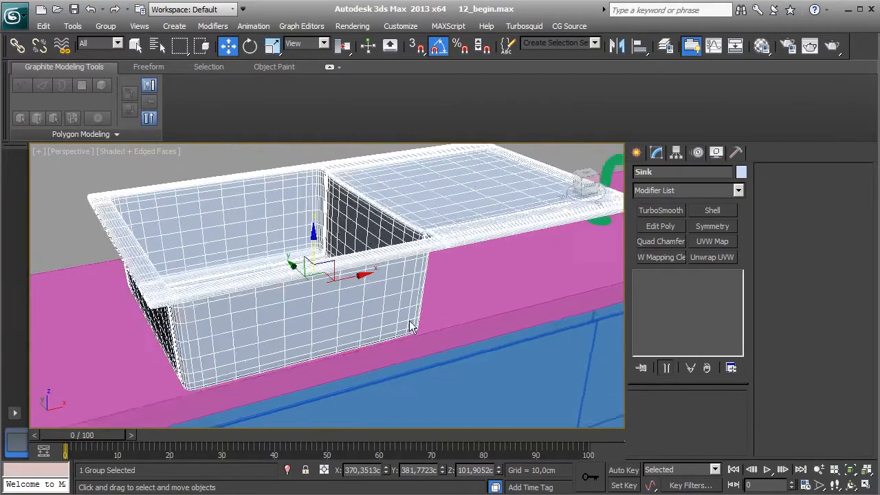
- Move the Sink group down into the countertop until its rim rests on the surface, and adjust its horizontal position
{"action": "middle_click_drag", "start_coordinate": [411, 326], "coordinate": [447, 309], "text": "alt"}
{"action": "left_click_drag", "start_coordinate": [323, 241], "coordinate": [330, 334]}
{"action": "middle_click_drag", "start_coordinate": [330, 334], "coordinate": [317, 374], "text": "alt"}
{"action": "left_click_drag", "start_coordinate": [303, 344], "coordinate": [263, 330]}
{"action": "middle_click_drag", "start_coordinate": [263, 330], "coordinate": [271, 351], "text": "alt"}
{"action": "left_click_drag", "start_coordinate": [282, 338], "coordinate": [339, 333]}
{"action": "middle_click_drag", "start_coordinate": [339, 332], "coordinate": [289, 364], "text": "alt"}
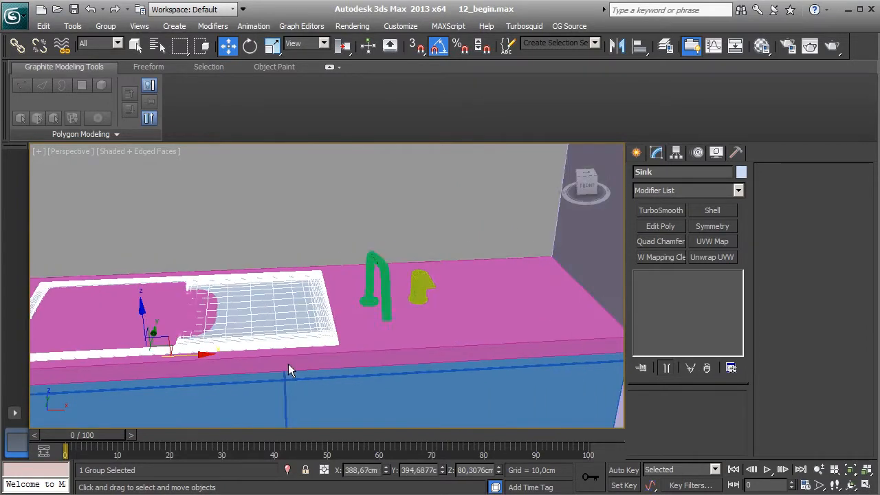
- Rotate the spout about its vertical axis so that its outlet end swings toward the sink
{"action": "left_click", "coordinate": [364, 309]}
{"action": "middle_click_drag", "start_coordinate": [394, 343], "coordinate": [311, 157], "text": "alt"}
{"action": "key", "text": "e"}
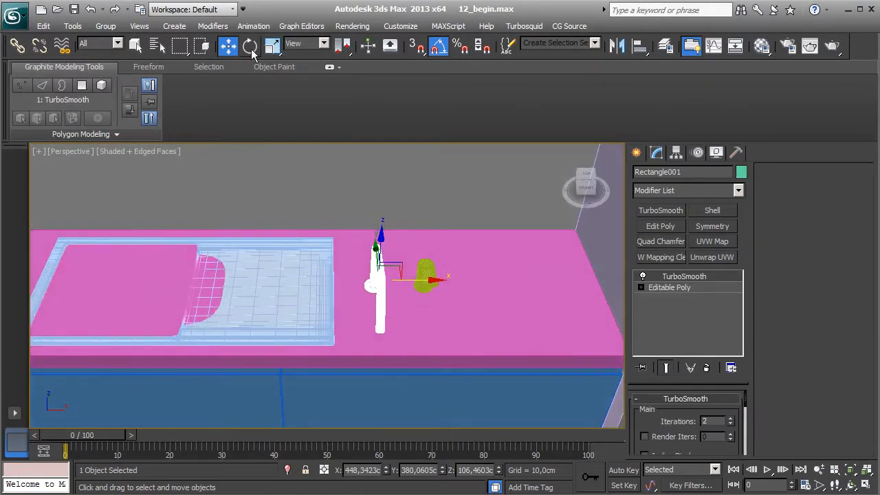
{"action": "middle_click_drag", "start_coordinate": [469, 216], "coordinate": [470, 252], "text": "alt"}
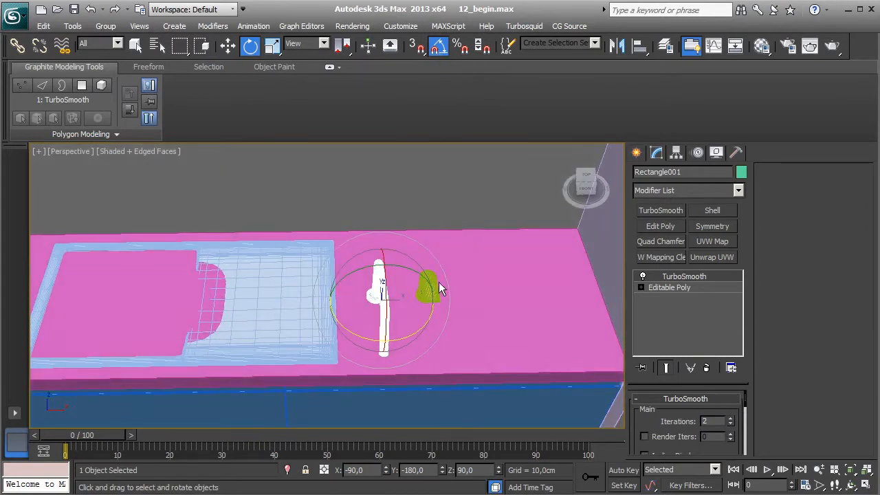
{"action": "left_click_drag", "start_coordinate": [351, 342], "coordinate": [335, 330]}
- Move the rotated spout so that its base stands in line beside the lever fitting's base
{"action": "left_click", "coordinate": [227, 45]}
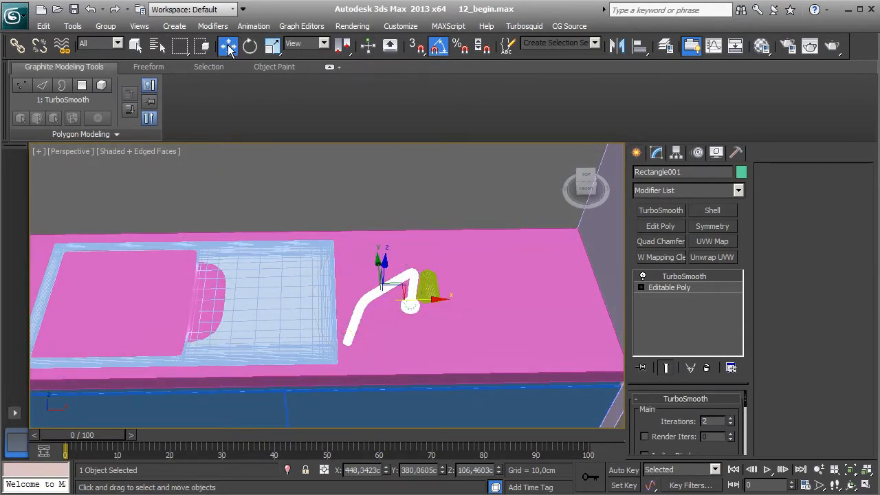
{"action": "key", "text": "z"}
{"action": "middle_click_drag", "start_coordinate": [412, 291], "coordinate": [354, 263], "text": "alt"}
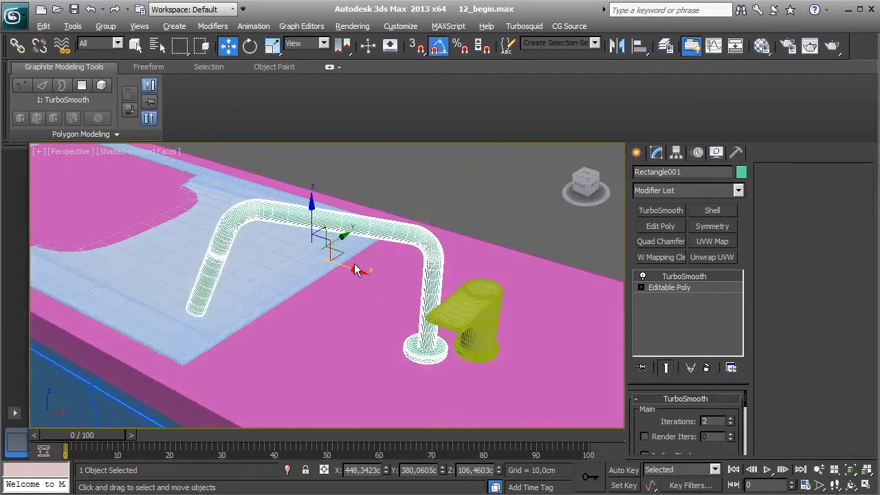
{"action": "scroll", "coordinate": [349, 276], "scroll_direction": "up", "scroll_amount": 3}
{"action": "scroll", "coordinate": [349, 277], "scroll_direction": "up", "scroll_amount": 10}
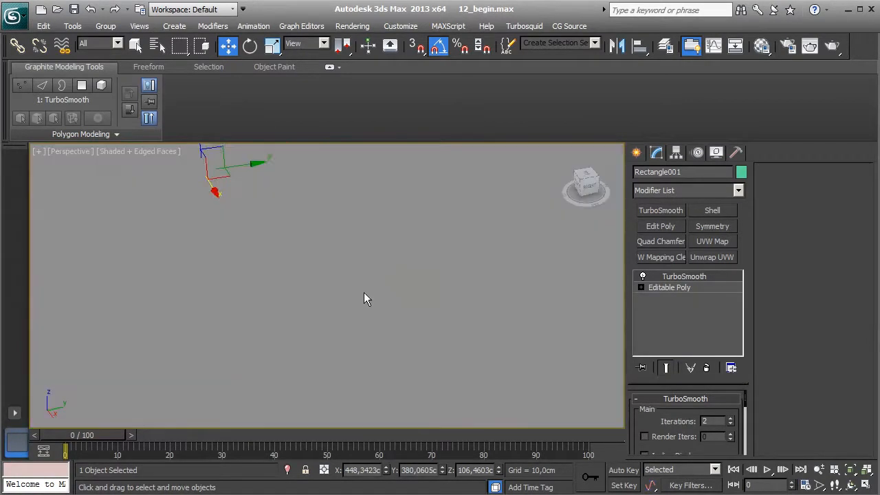
{"action": "scroll", "coordinate": [345, 286], "scroll_direction": "down", "scroll_amount": 4}
{"action": "middle_click_drag", "start_coordinate": [345, 286], "coordinate": [365, 291], "text": "alt"}
{"action": "middle_click_drag", "start_coordinate": [322, 271], "coordinate": [329, 319]}
{"action": "left_click_drag", "start_coordinate": [179, 186], "coordinate": [219, 184]}
{"action": "middle_click_drag", "start_coordinate": [289, 288], "coordinate": [356, 300], "text": "alt"}
{"action": "left_click", "coordinate": [286, 273]}
{"action": "left_click", "coordinate": [338, 232]}
{"action": "middle_click_drag", "start_coordinate": [295, 271], "coordinate": [348, 330], "text": "alt"}
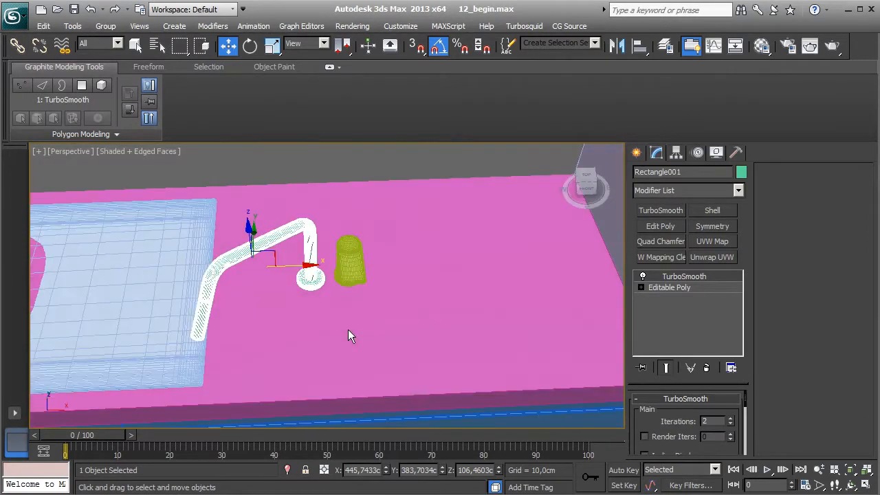
- Group the spout and the lever fitting under the name Faucet
{"action": "left_click", "coordinate": [349, 272], "text": "ctrl"}
{"action": "left_click", "coordinate": [105, 25]}
{"action": "left_click", "coordinate": [112, 40]}
{"action": "type", "text": "Faucet"}
{"action": "key", "text": "Return"}
- Move the Faucet group onto the sink's back rim and fine-tune its depth and height so the bases rest there
{"action": "middle_click_drag", "start_coordinate": [275, 289], "coordinate": [449, 343], "text": "alt"}
{"action": "left_click_drag", "start_coordinate": [440, 275], "coordinate": [234, 223]}
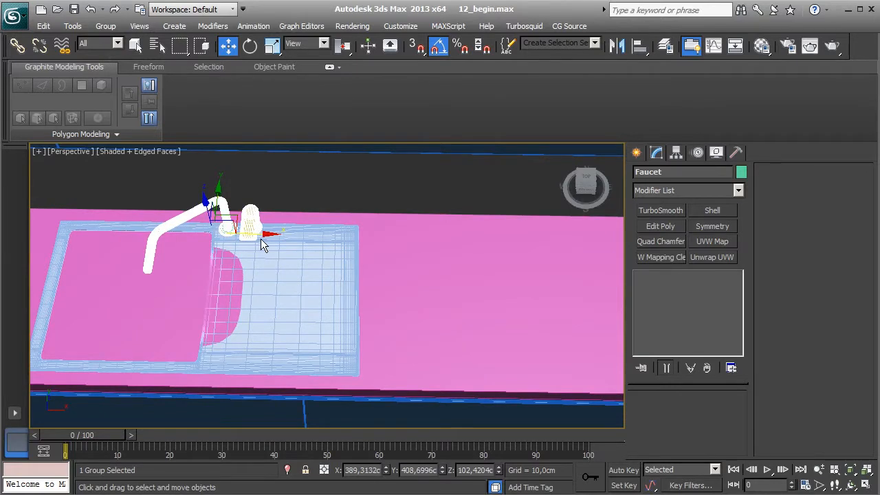
{"action": "key", "text": "z"}
{"action": "middle_click_drag", "start_coordinate": [372, 264], "coordinate": [275, 298], "text": "alt"}
{"action": "left_click_drag", "start_coordinate": [231, 248], "coordinate": [216, 250]}
{"action": "middle_click_drag", "start_coordinate": [262, 286], "coordinate": [238, 246], "text": "alt"}
{"action": "left_click_drag", "start_coordinate": [174, 209], "coordinate": [175, 201]}
- Open the Faucet group, shift the spout back about 0.5 cm along Y, and close the group again
{"action": "left_click", "coordinate": [105, 26]}
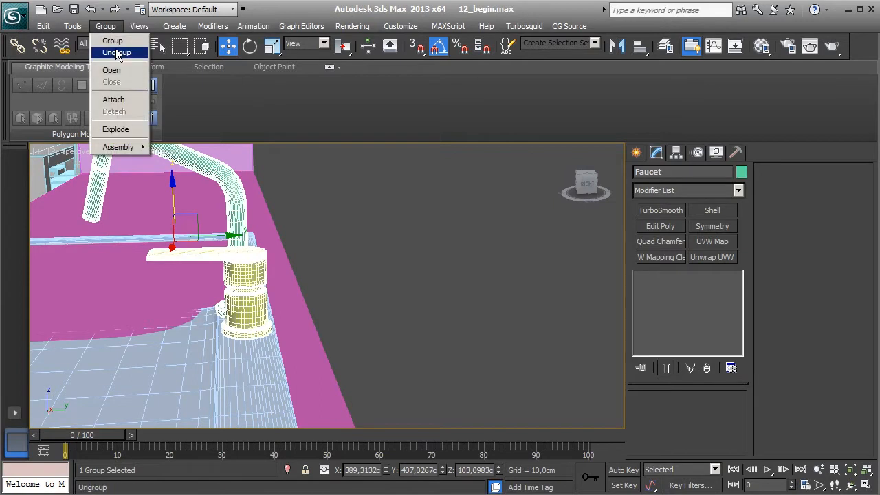
{"action": "left_click", "coordinate": [111, 69]}
{"action": "left_click", "coordinate": [242, 230]}
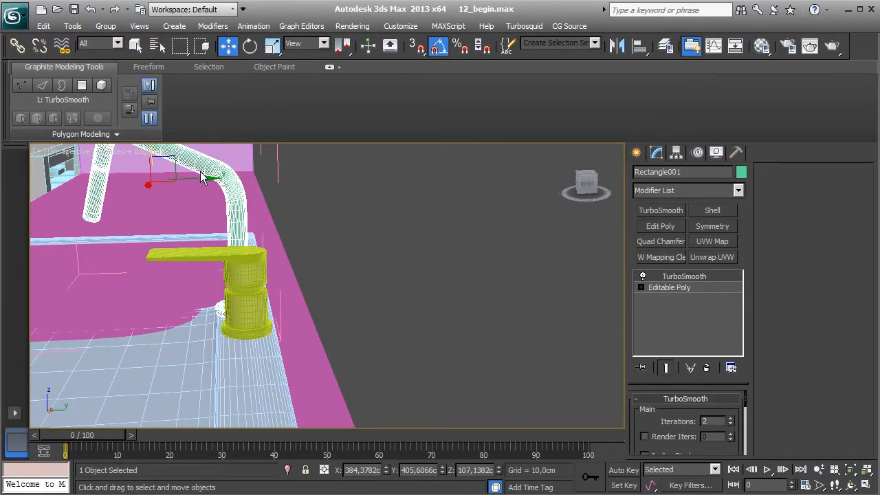
{"action": "left_click_drag", "start_coordinate": [204, 186], "coordinate": [208, 186]}
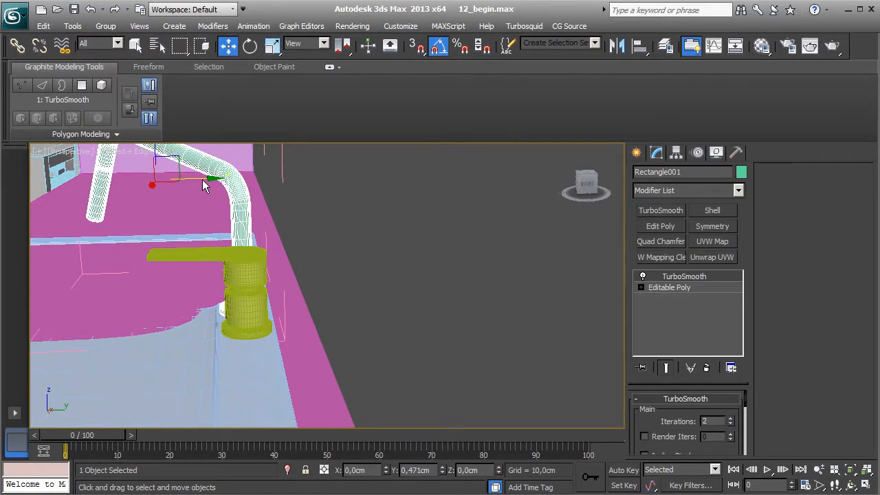
{"action": "left_click", "coordinate": [105, 26]}
{"action": "left_click", "coordinate": [111, 82]}
{"action": "scroll", "coordinate": [315, 317], "scroll_direction": "down", "scroll_amount": 3}
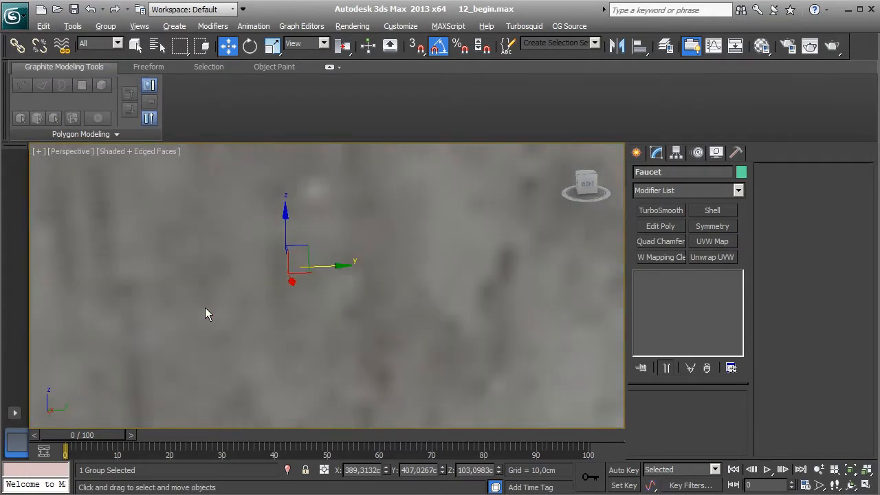
- Convert the pink countertop box around the sink to an Editable Poly and select all of its edges
{"action": "middle_click_drag", "start_coordinate": [196, 303], "coordinate": [302, 342], "text": "alt"}
{"action": "scroll", "coordinate": [302, 342], "scroll_direction": "down", "scroll_amount": 3}
{"action": "middle_click_drag", "start_coordinate": [173, 341], "coordinate": [351, 335]}
{"action": "left_click", "coordinate": [306, 341]}
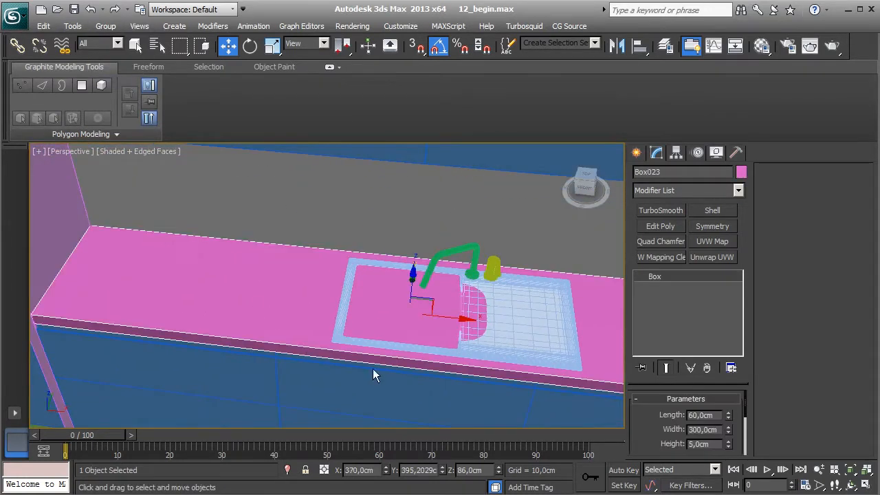
{"action": "right_click", "coordinate": [663, 274]}
{"action": "left_click", "coordinate": [702, 359]}
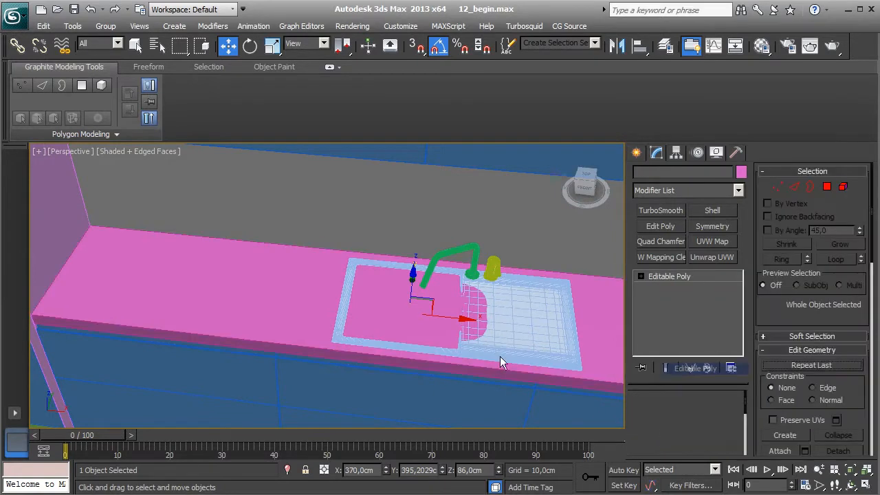
{"action": "middle_click_drag", "start_coordinate": [526, 368], "coordinate": [422, 326]}
{"action": "scroll", "coordinate": [622, 399], "scroll_direction": "down", "scroll_amount": 2}
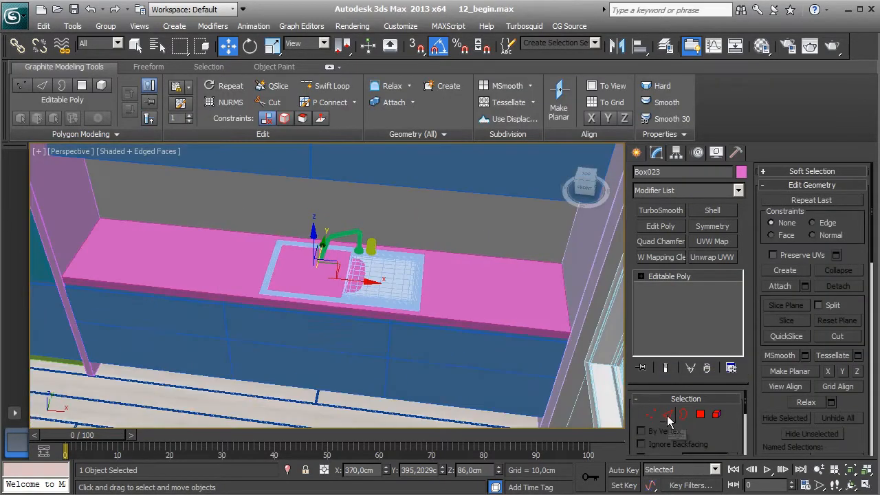
{"action": "left_click", "coordinate": [668, 415]}
{"action": "key", "text": "ctrl+a"}
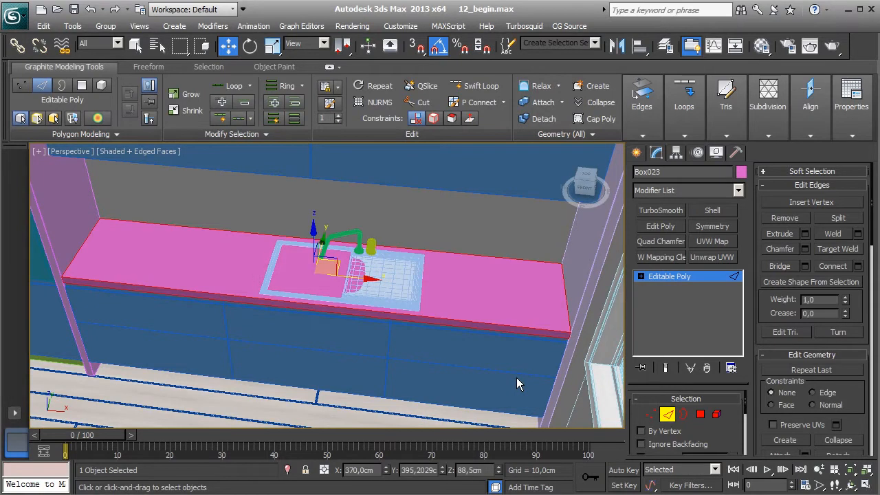
- Apply a Quad Chamfer of amount 0,2 with 2 iterations to the countertop's selected edges and collapse the whole stack
{"action": "left_click", "coordinate": [661, 241]}
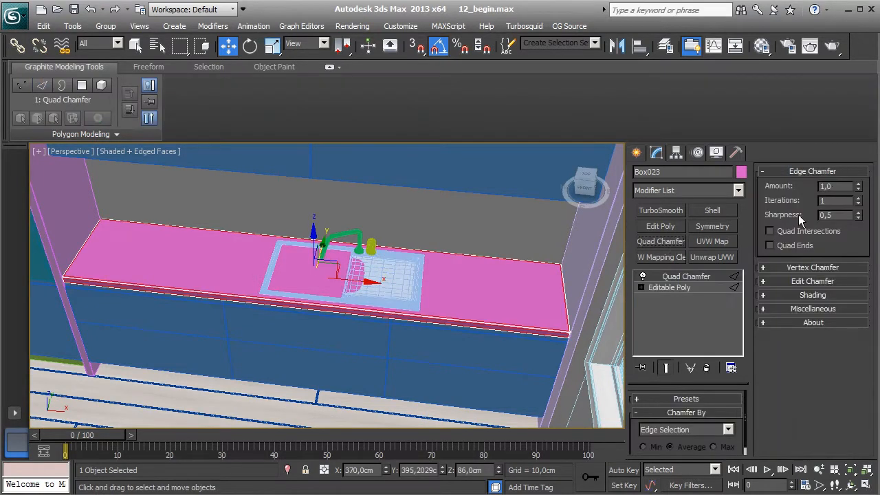
{"action": "type", "text": "0,2"}
{"action": "key", "text": "Return"}
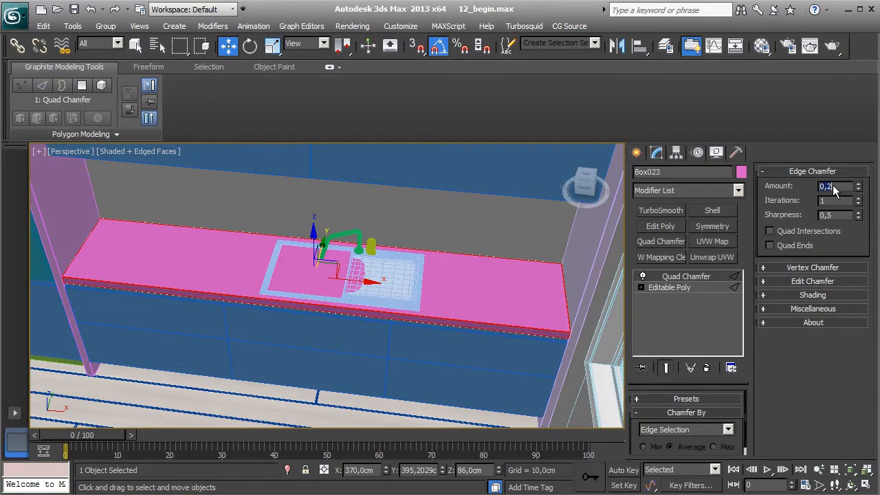
{"action": "left_click", "coordinate": [858, 198]}
{"action": "right_click", "coordinate": [689, 269]}
{"action": "left_click", "coordinate": [694, 137]}
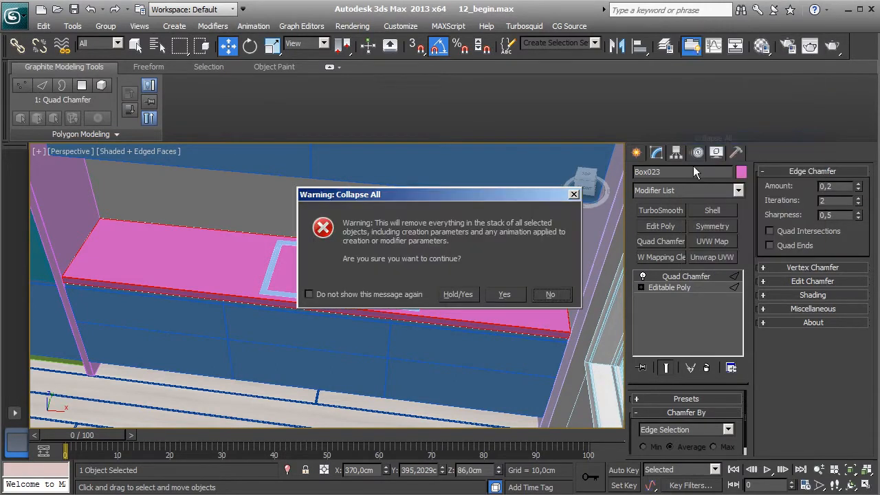
{"action": "left_click", "coordinate": [502, 294]}
- Add four edge loops to the countertop with Swift Loop, following the sink's two sides, front and back edges
{"action": "left_click", "coordinate": [332, 85]}
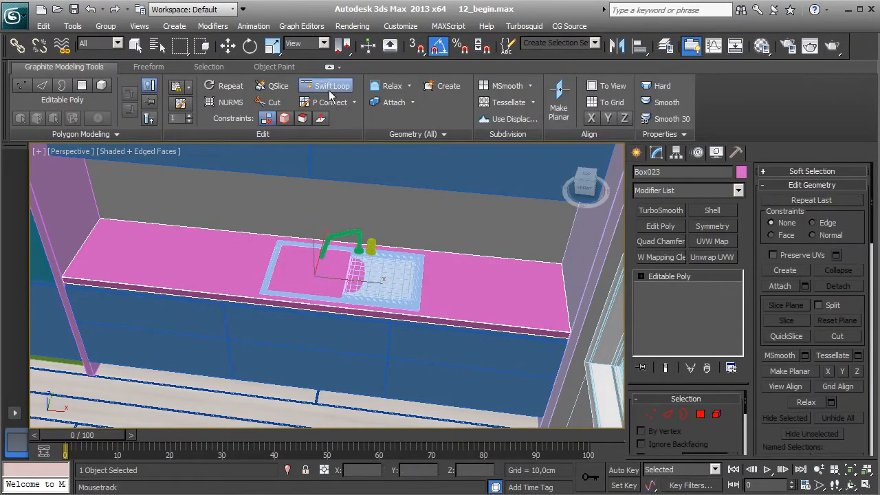
{"action": "scroll", "coordinate": [415, 294], "scroll_direction": "up", "scroll_amount": 5}
{"action": "left_click", "coordinate": [479, 351]}
{"action": "left_click", "coordinate": [120, 288]}
{"action": "middle_click_drag", "start_coordinate": [241, 333], "coordinate": [224, 344], "text": "alt"}
{"action": "left_click", "coordinate": [402, 383]}
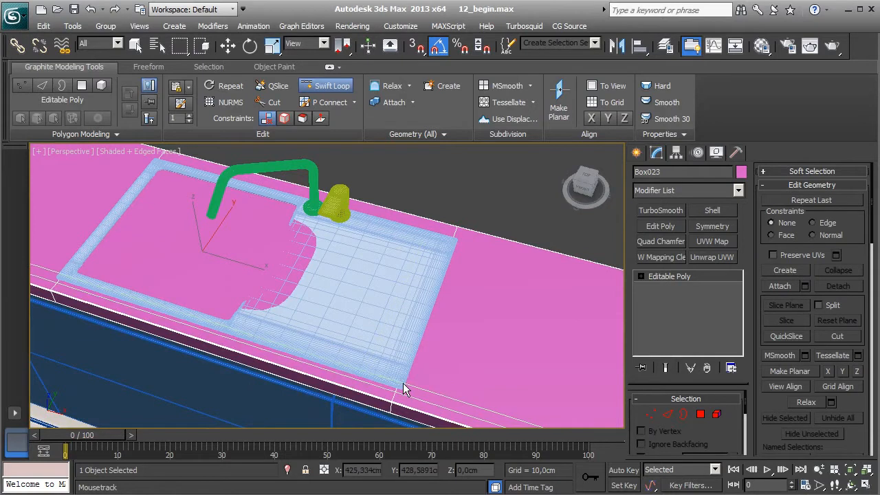
{"action": "middle_click_drag", "start_coordinate": [450, 357], "coordinate": [395, 375]}
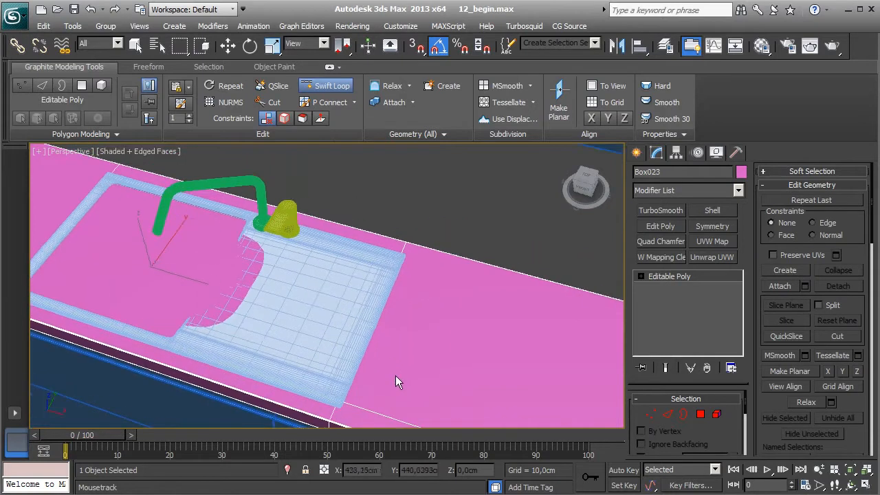
{"action": "left_click", "coordinate": [413, 263]}
{"action": "key", "text": "w"}
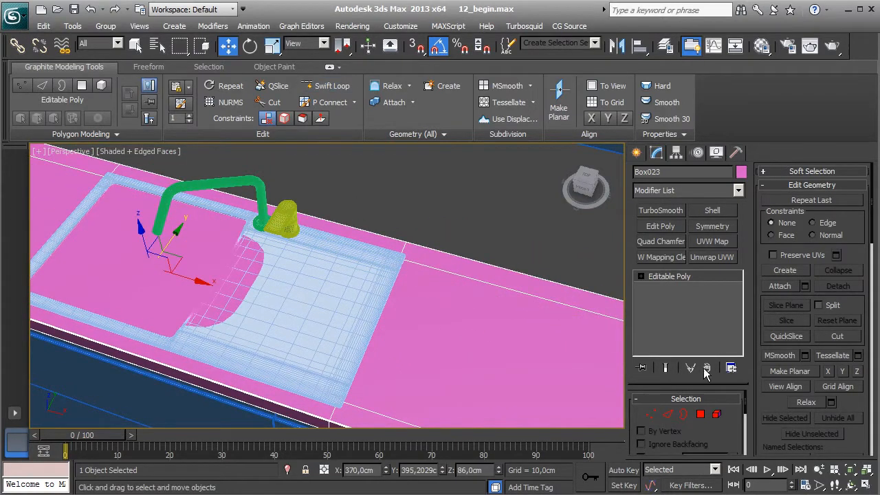
- Delete the countertop polygon enclosed by the edge loops to open a cutout for the sink
{"action": "left_click", "coordinate": [699, 415]}
{"action": "left_click", "coordinate": [165, 252]}
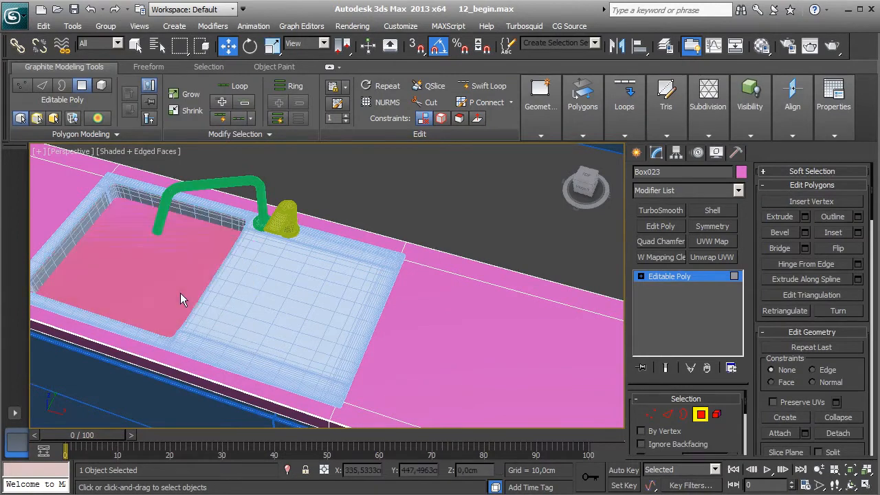
{"action": "left_click", "coordinate": [172, 266]}
{"action": "key", "text": "Delete"}
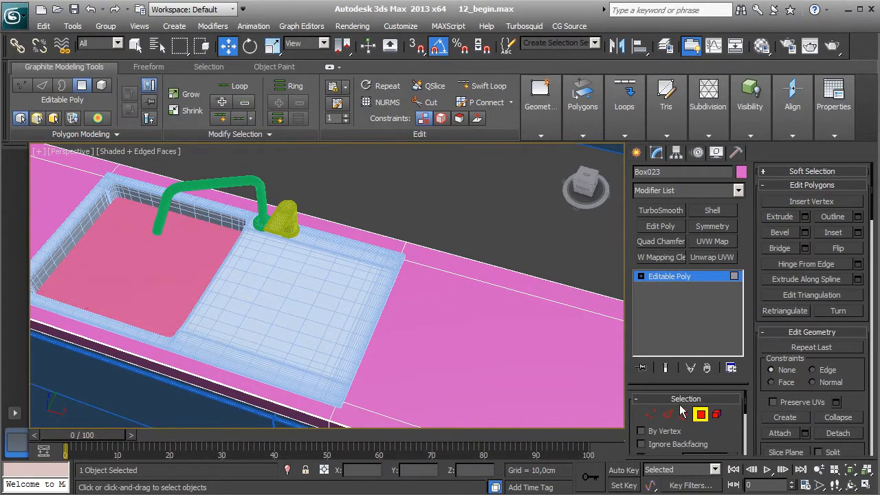
{"action": "left_click", "coordinate": [706, 416]}
- Convert the cabinet box blocking the sink basin to an Editable Poly and delete its top polygon
{"action": "left_click", "coordinate": [127, 303]}
{"action": "middle_click_drag", "start_coordinate": [127, 304], "coordinate": [264, 344]}
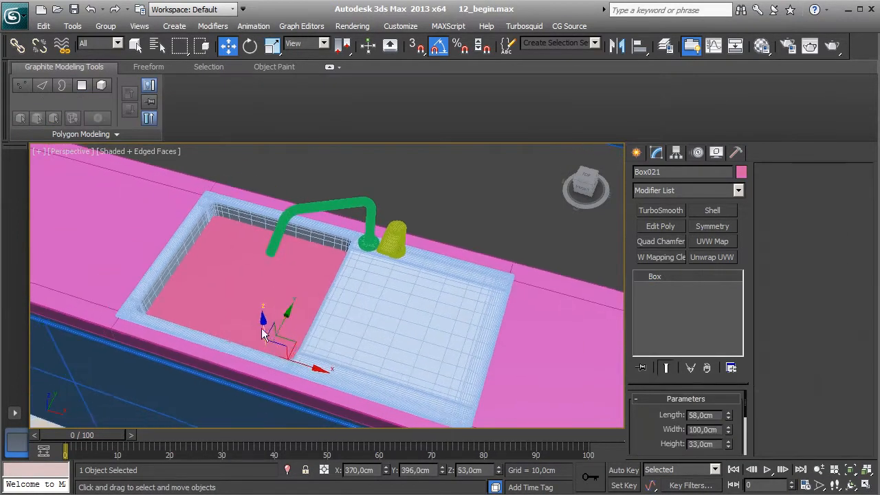
{"action": "middle_click_drag", "start_coordinate": [219, 319], "coordinate": [243, 301]}
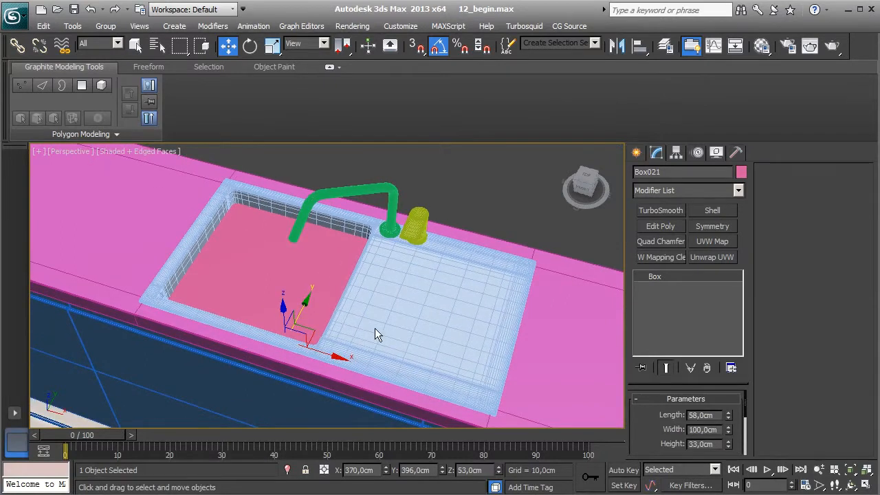
{"action": "right_click", "coordinate": [662, 279]}
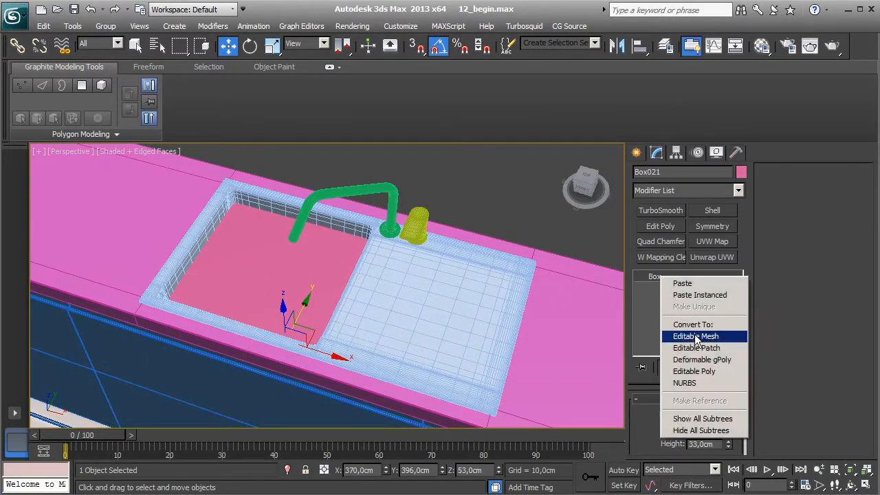
{"action": "left_click", "coordinate": [679, 367]}
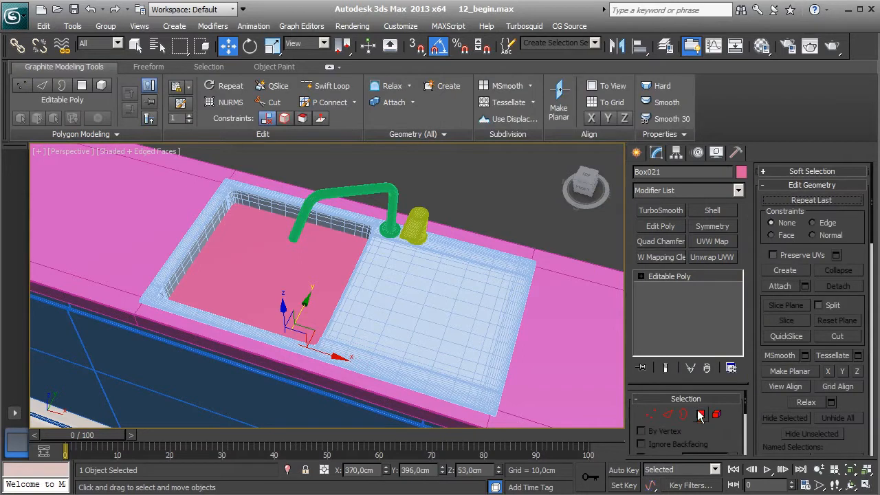
{"action": "left_click", "coordinate": [701, 414]}
{"action": "left_click", "coordinate": [296, 275]}
{"action": "key", "text": "Delete"}
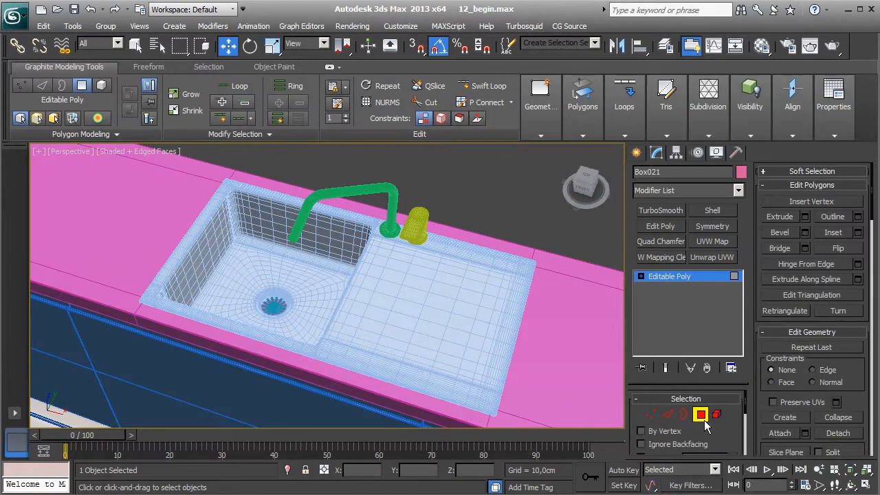
{"action": "left_click", "coordinate": [701, 415]}
- With AutoGrid off, draw a box about 93 by 122 cm and 27 cm high on the open floor before the kitchen island
{"action": "scroll", "coordinate": [385, 313], "scroll_direction": "down", "scroll_amount": 5}
{"action": "scroll", "coordinate": [302, 305], "scroll_direction": "down", "scroll_amount": 3}
{"action": "middle_click_drag", "start_coordinate": [232, 324], "coordinate": [262, 277]}
{"action": "scroll", "coordinate": [262, 277], "scroll_direction": "down", "scroll_amount": 3}
{"action": "scroll", "coordinate": [261, 277], "scroll_direction": "down", "scroll_amount": 3}
{"action": "middle_click_drag", "start_coordinate": [162, 305], "coordinate": [308, 300], "text": "alt"}
{"action": "left_click", "coordinate": [636, 152]}
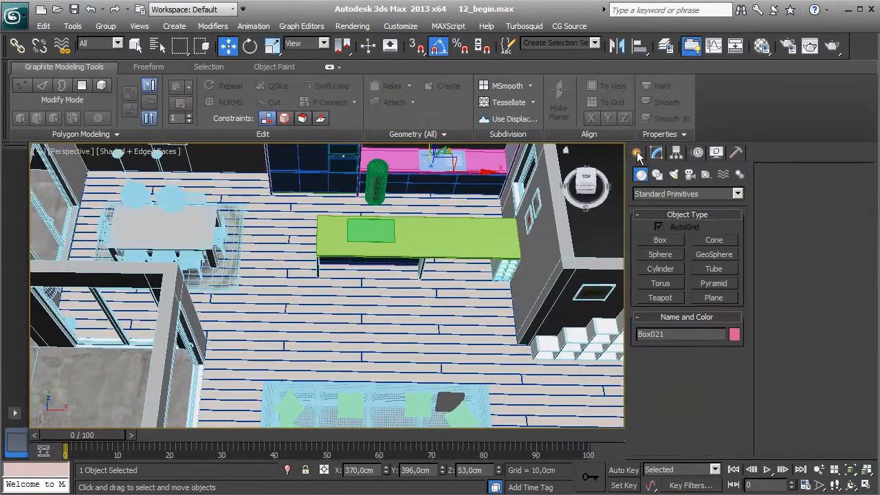
{"action": "left_click", "coordinate": [660, 242]}
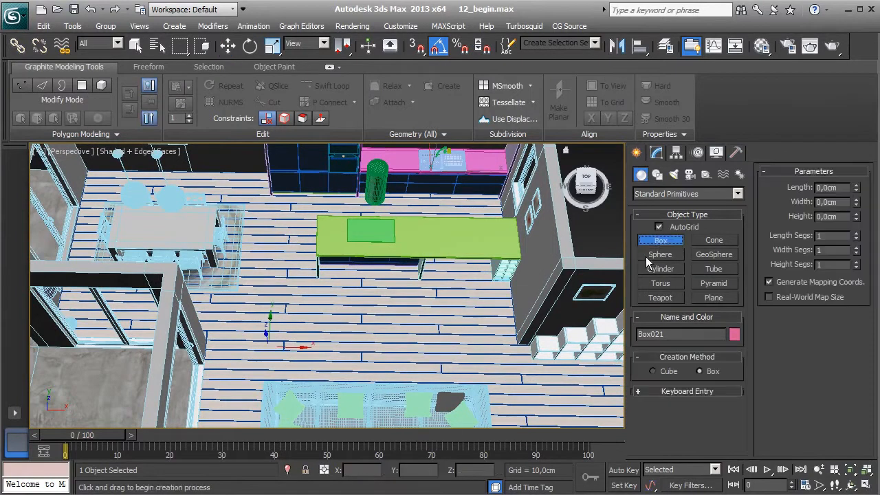
{"action": "left_click", "coordinate": [677, 230]}
{"action": "left_click_drag", "start_coordinate": [251, 322], "coordinate": [310, 361]}
{"action": "left_click", "coordinate": [310, 347]}
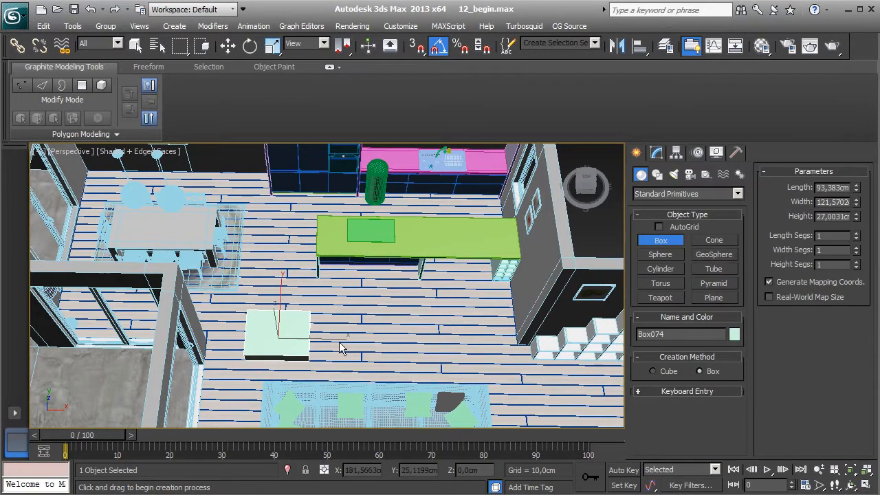
- Place the new box at X 0, Y 0 and set its length and width to 35 cm and height to 1 cm
{"action": "key", "text": "w"}
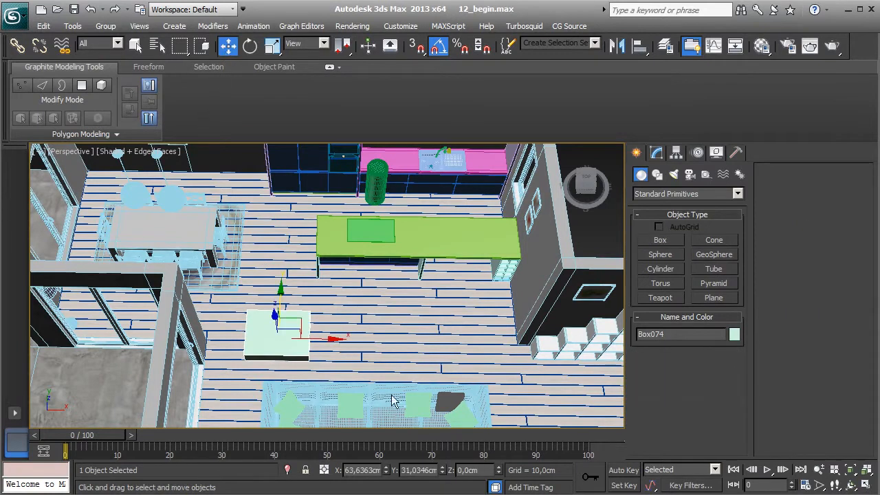
{"action": "right_click", "coordinate": [386, 470]}
{"action": "right_click", "coordinate": [445, 470]}
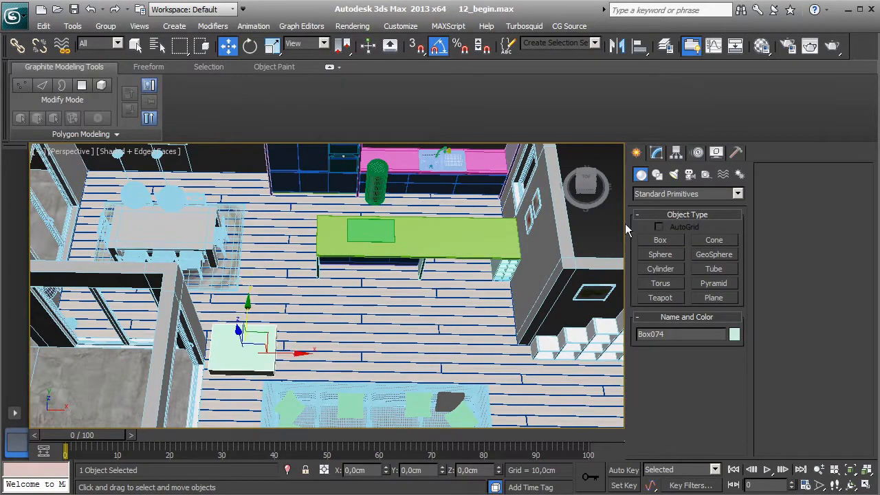
{"action": "left_click", "coordinate": [658, 154]}
{"action": "double_click", "coordinate": [708, 417]}
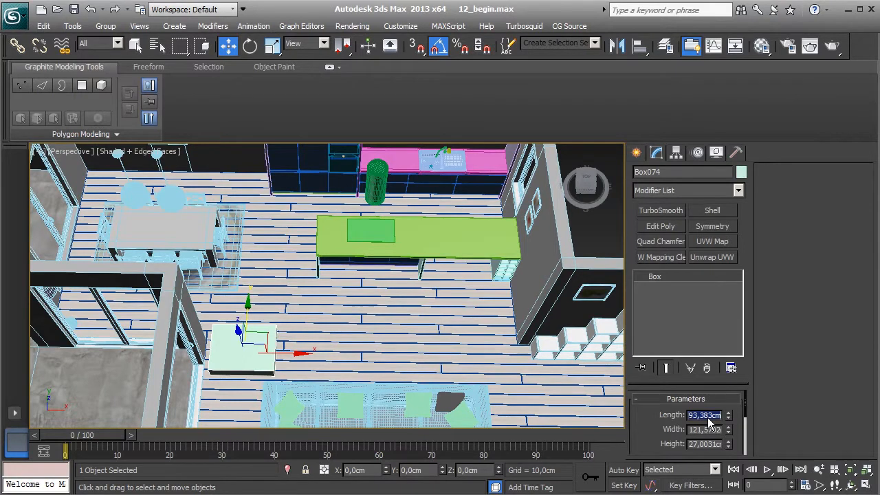
{"action": "type", "text": "35"}
{"action": "key", "text": "Tab"}
{"action": "type", "text": "35"}
{"action": "key", "text": "Tab"}
{"action": "type", "text": "1"}
{"action": "key", "text": "Return"}
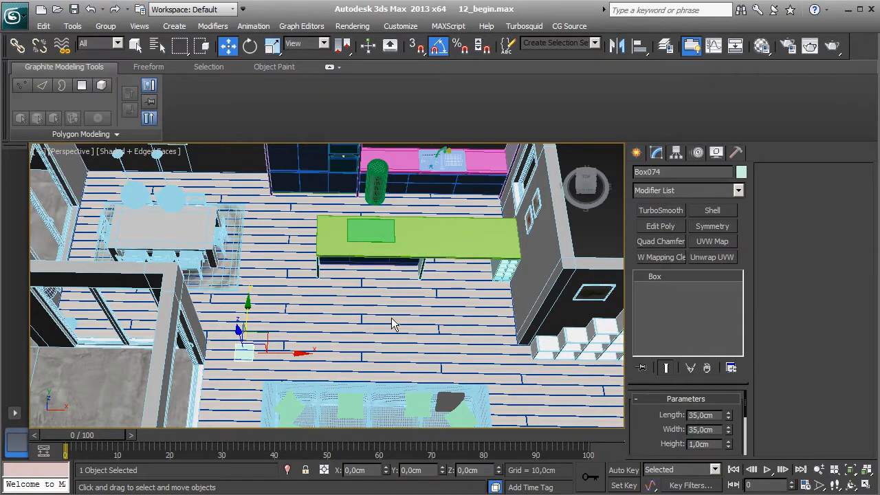
- Isolate the thin square slab and raise it to a Z position of 69 cm
{"action": "key", "text": "alt+q"}
{"action": "key", "text": "z"}
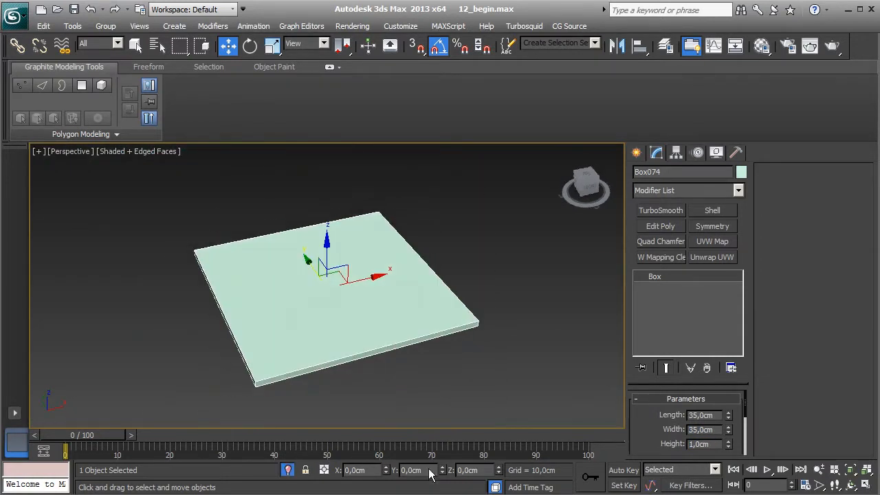
{"action": "double_click", "coordinate": [469, 471]}
{"action": "type", "text": "69"}
{"action": "key", "text": "Return"}
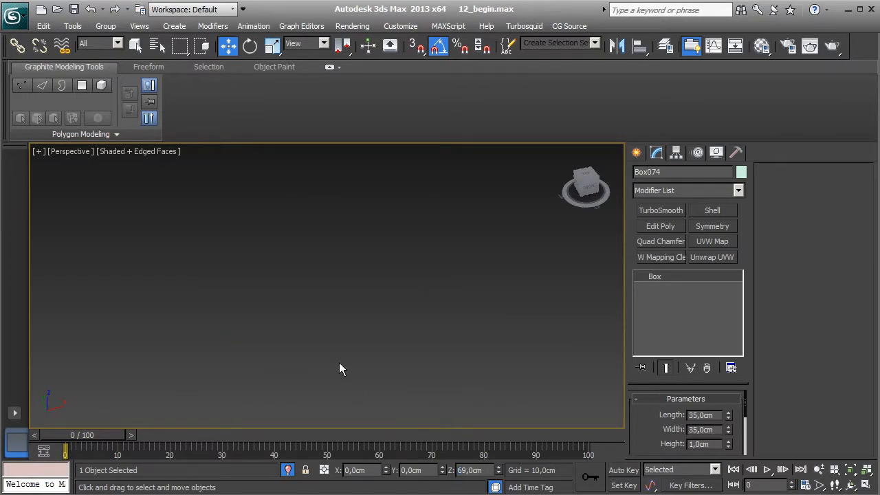
{"action": "key", "text": "z"}
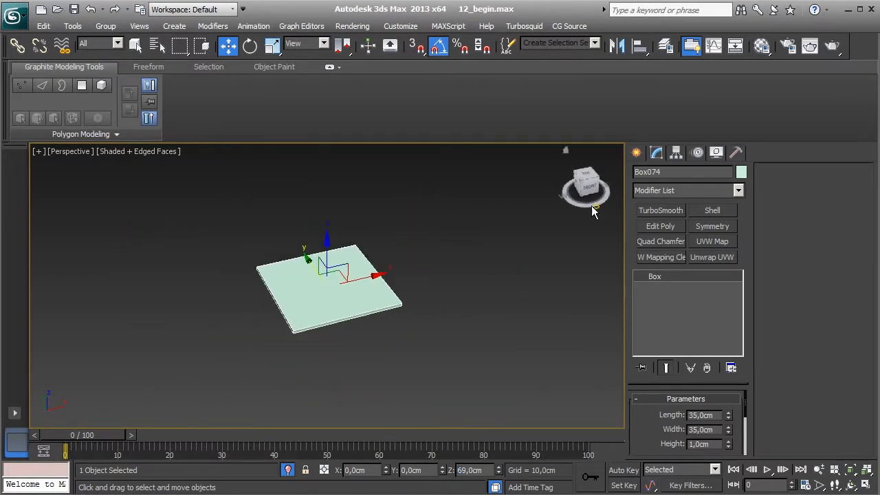
- Draw an upright box about 8 by 9.5 cm and 56 cm high as a leg near a corner of the slab
{"action": "left_click", "coordinate": [634, 154]}
{"action": "left_click", "coordinate": [659, 240]}
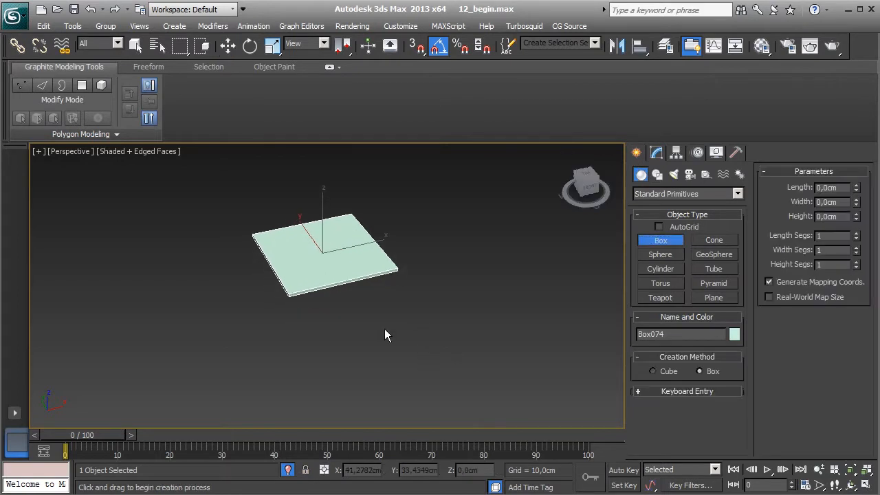
{"action": "left_click_drag", "start_coordinate": [276, 355], "coordinate": [262, 378]}
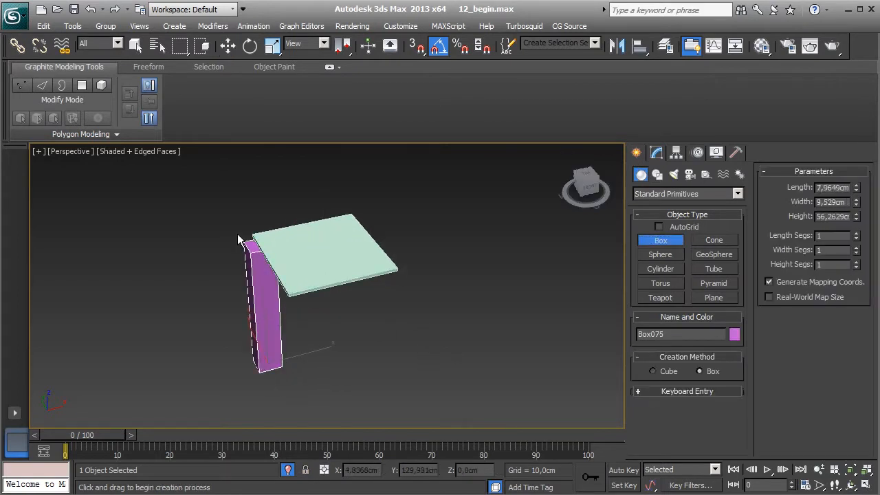
{"action": "left_click", "coordinate": [237, 235]}
{"action": "right_click", "coordinate": [352, 228]}
- Set the leg box's length and width to 3 cm
{"action": "left_click", "coordinate": [657, 152]}
{"action": "double_click", "coordinate": [707, 415]}
{"action": "type", "text": "3"}
{"action": "key", "text": "Tab"}
{"action": "type", "text": "3"}
{"action": "key", "text": "Return"}
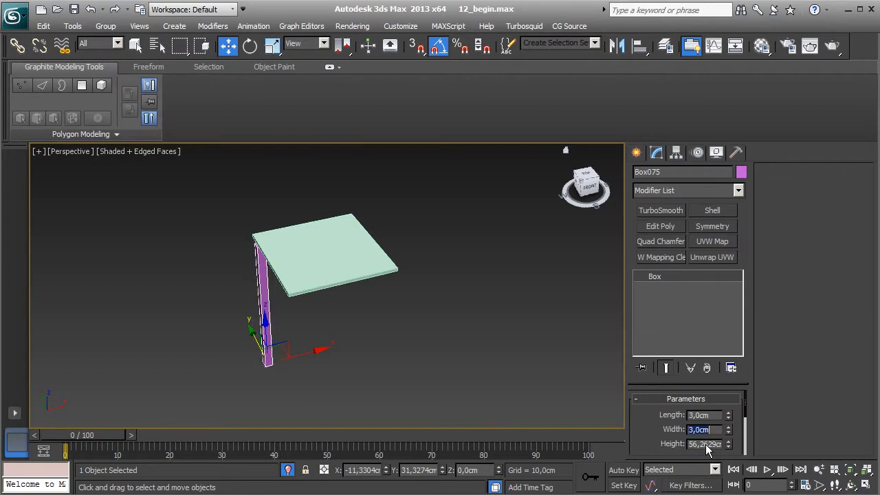
- Set the leg's height to 69 cm and snap the leg into place beneath the seat slab's corner
{"action": "type", "text": "69"}
{"action": "key", "text": "Return"}
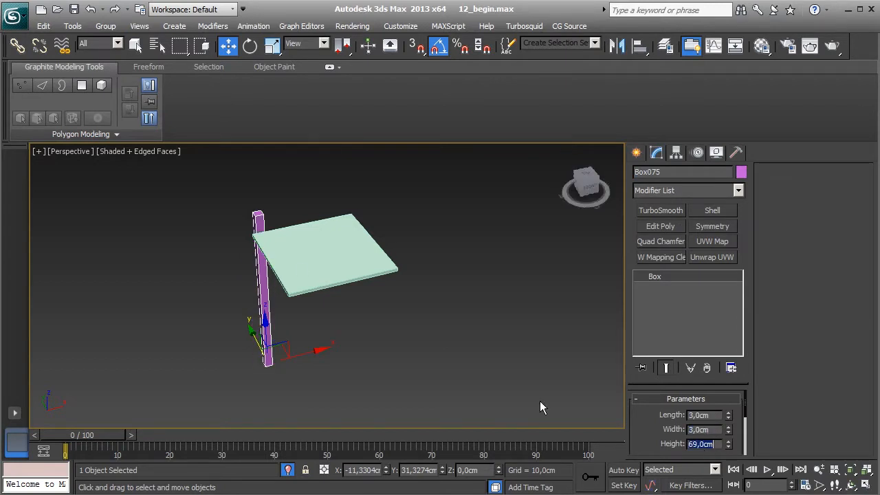
{"action": "middle_click_drag", "start_coordinate": [332, 274], "coordinate": [406, 355], "text": "alt"}
{"action": "left_click", "coordinate": [417, 45]}
{"action": "left_click_drag", "start_coordinate": [263, 268], "coordinate": [346, 313]}
{"action": "middle_click_drag", "start_coordinate": [421, 360], "coordinate": [373, 350], "text": "alt"}
- Offset the leg inward from the seat's edges by 1 cm in X and -1 cm in Y
{"action": "left_click", "coordinate": [324, 470]}
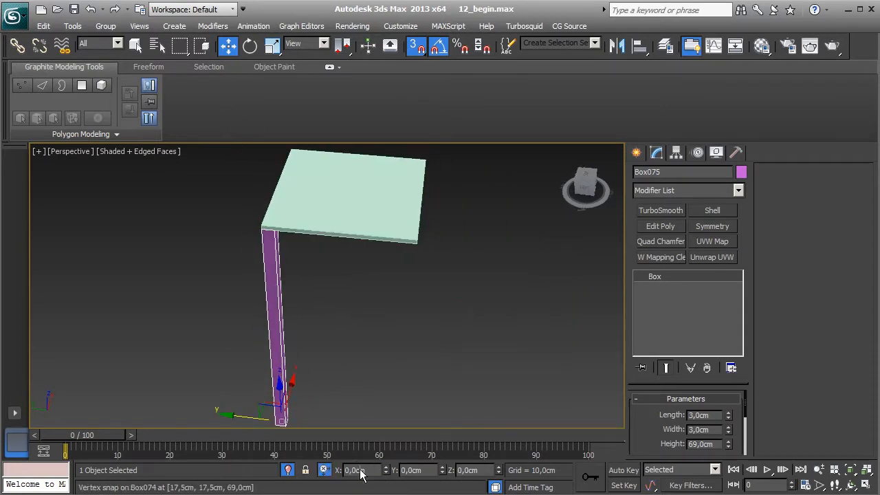
{"action": "type", "text": "1"}
{"action": "key", "text": "Return"}
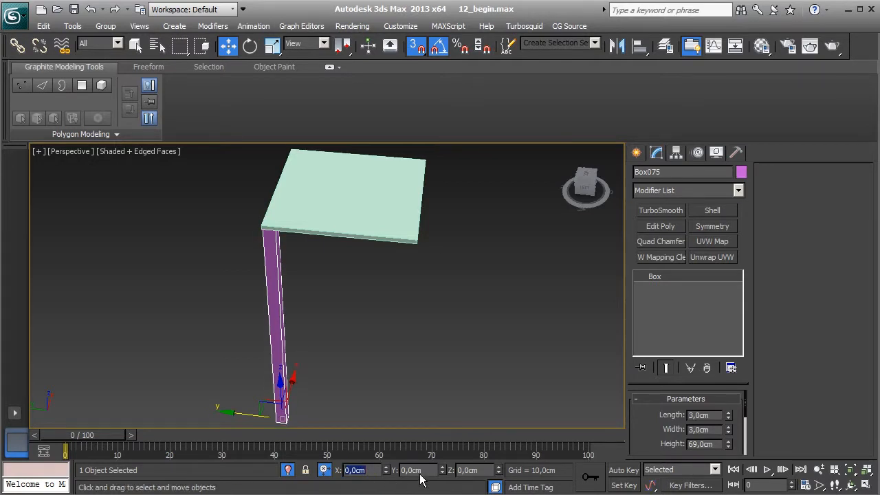
{"action": "key", "text": "Tab"}
{"action": "type", "text": "-1"}
{"action": "key", "text": "Return"}
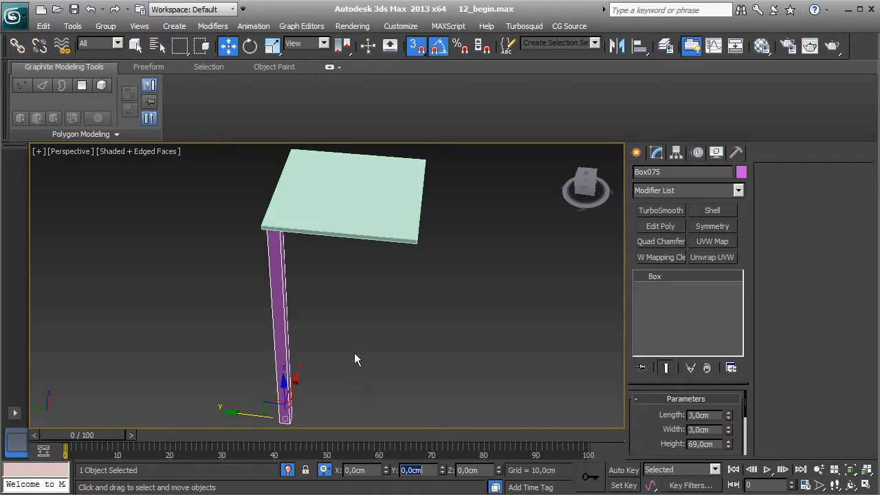
- Center the leg's pivot on the object, then place the pivot at X 0, Y 0 under the seat's middle
{"action": "left_click", "coordinate": [677, 154]}
{"action": "left_click", "coordinate": [695, 241]}
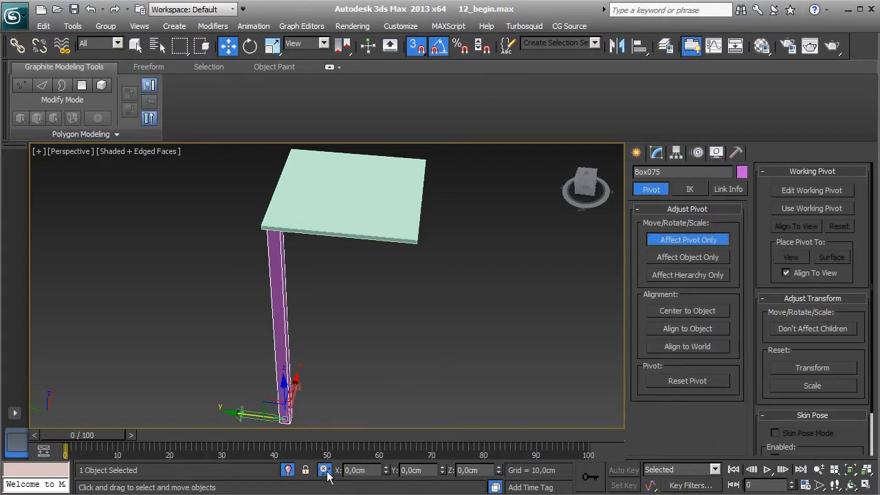
{"action": "middle_click_drag", "start_coordinate": [357, 389], "coordinate": [356, 363]}
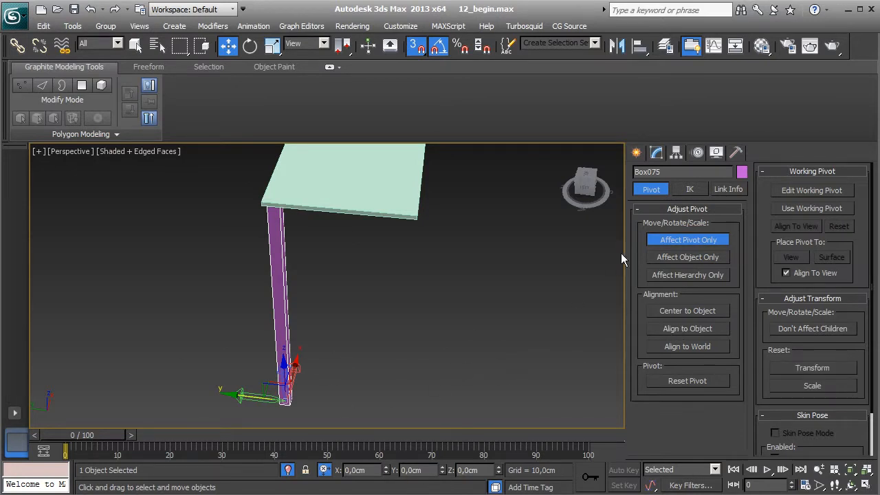
{"action": "left_click", "coordinate": [684, 311]}
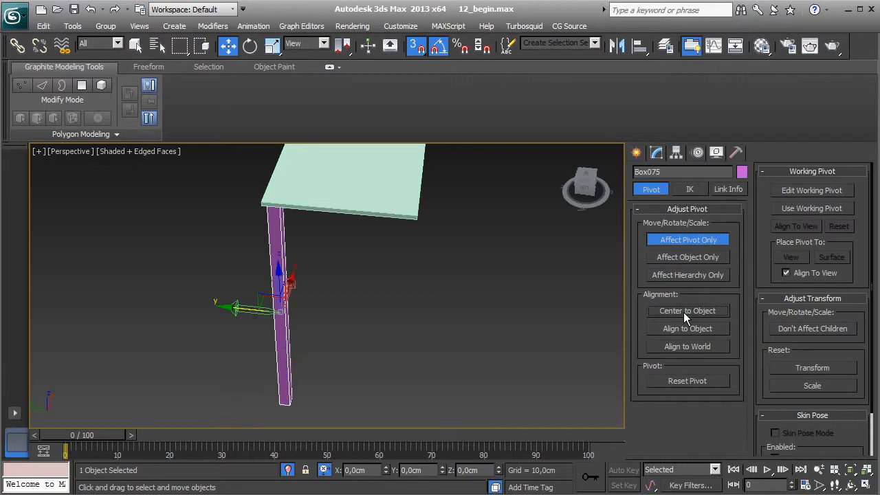
{"action": "left_click", "coordinate": [326, 470]}
{"action": "right_click", "coordinate": [387, 473]}
{"action": "right_click", "coordinate": [442, 473]}
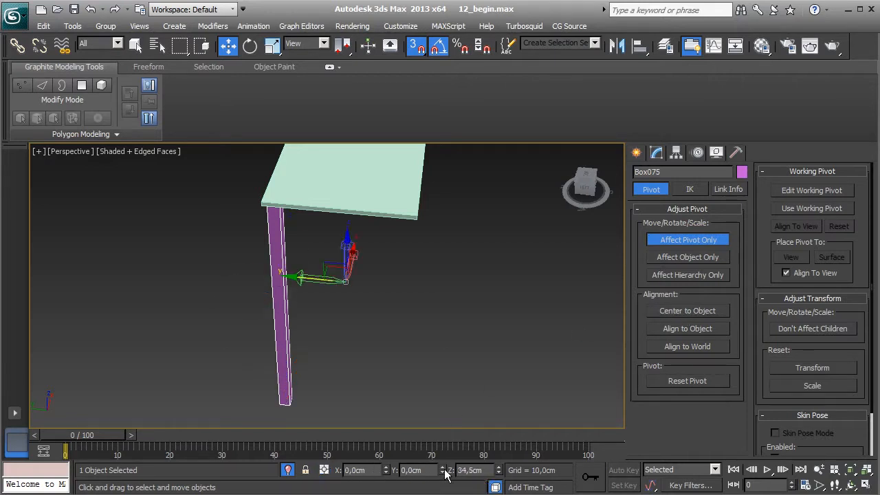
{"action": "middle_click_drag", "start_coordinate": [427, 440], "coordinate": [342, 374], "text": "alt"}
{"action": "left_click", "coordinate": [663, 240]}
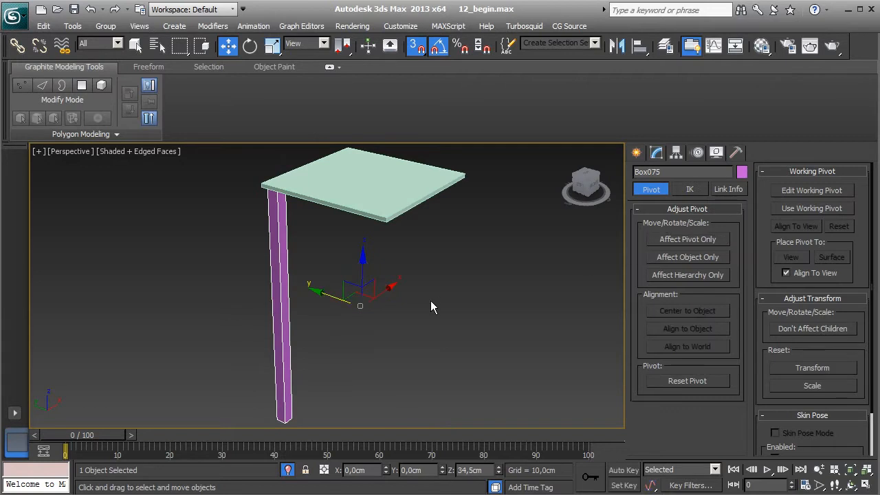
- Rotate-clone the leg by 90 degrees around Z as three instances, giving the stool a leg at every corner
{"action": "left_click", "coordinate": [415, 45]}
{"action": "middle_click_drag", "start_coordinate": [386, 242], "coordinate": [371, 227], "text": "alt"}
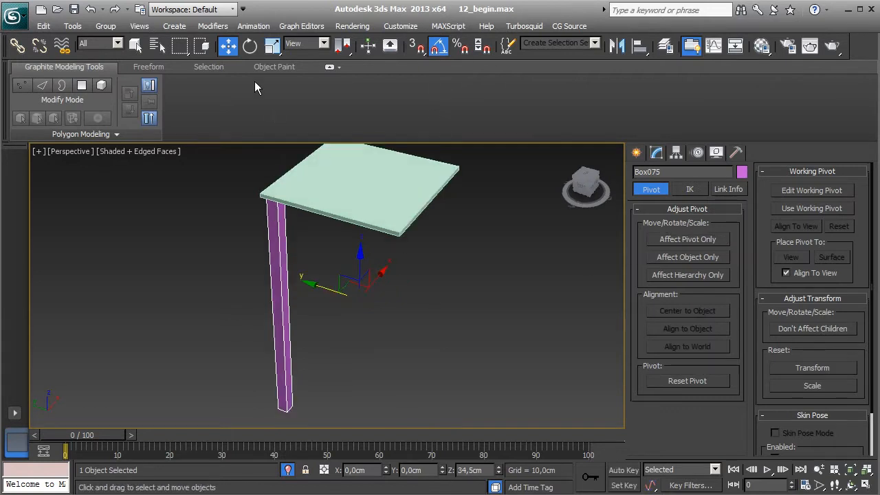
{"action": "left_click", "coordinate": [249, 46]}
{"action": "left_click_drag", "start_coordinate": [355, 339], "coordinate": [414, 348], "text": "shift"}
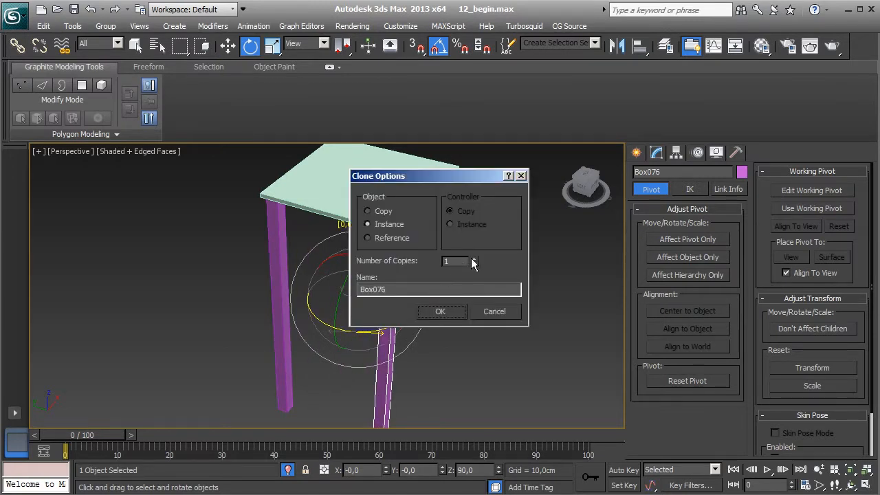
{"action": "left_click", "coordinate": [440, 311]}
{"action": "mouse_move", "coordinate": [442, 311]}
{"action": "middle_mouse_down", "text": "alt"}
{"action": "mouse_move", "coordinate": [428, 338]}
{"action": "mouse_move", "coordinate": [365, 327]}
{"action": "mouse_move", "coordinate": [413, 326]}
{"action": "mouse_move", "coordinate": [378, 338]}
{"action": "mouse_move", "coordinate": [391, 347]}
{"action": "middle_mouse_up", "text": "alt"}
{"action": "scroll", "coordinate": [378, 337], "scroll_direction": "up", "scroll_amount": 2}
- With AutoGrid on, draw a rail box about 3.6 by 1.2 cm and 22.7 cm long from one leg's inner face
{"action": "left_click", "coordinate": [637, 152]}
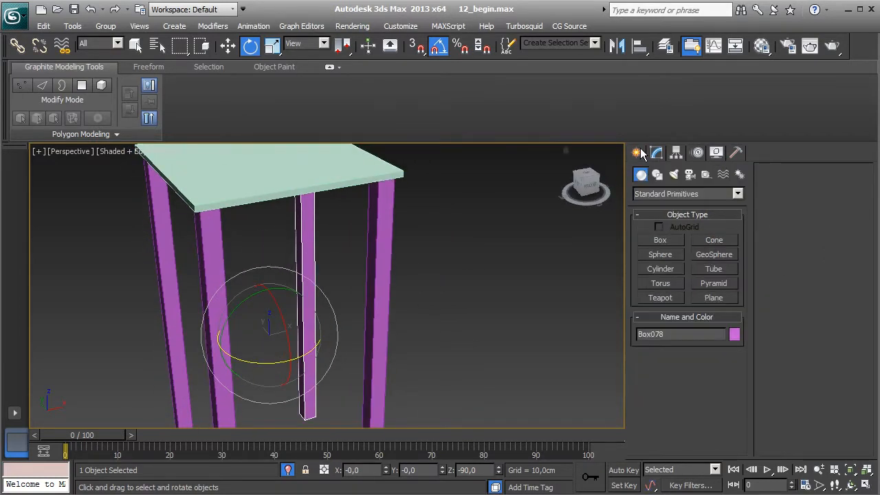
{"action": "left_click", "coordinate": [660, 240]}
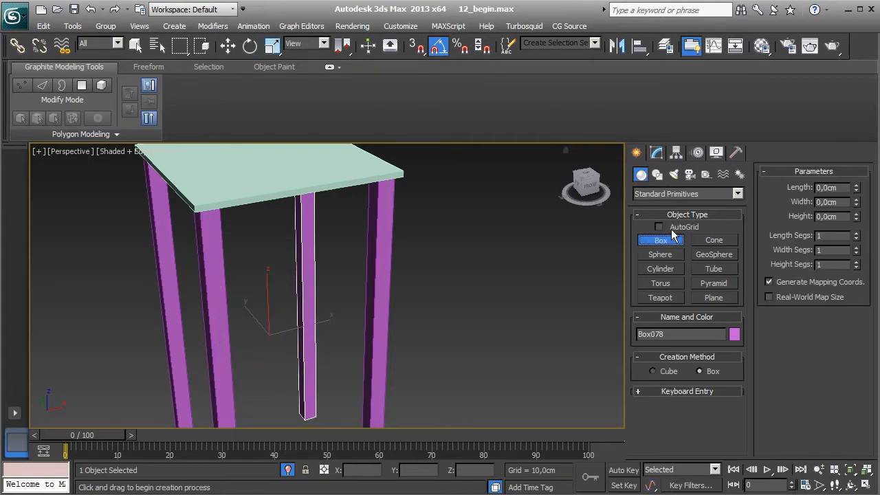
{"action": "left_click", "coordinate": [659, 226]}
{"action": "middle_click_drag", "start_coordinate": [599, 247], "coordinate": [416, 269]}
{"action": "scroll", "coordinate": [457, 280], "scroll_direction": "up", "scroll_amount": 2}
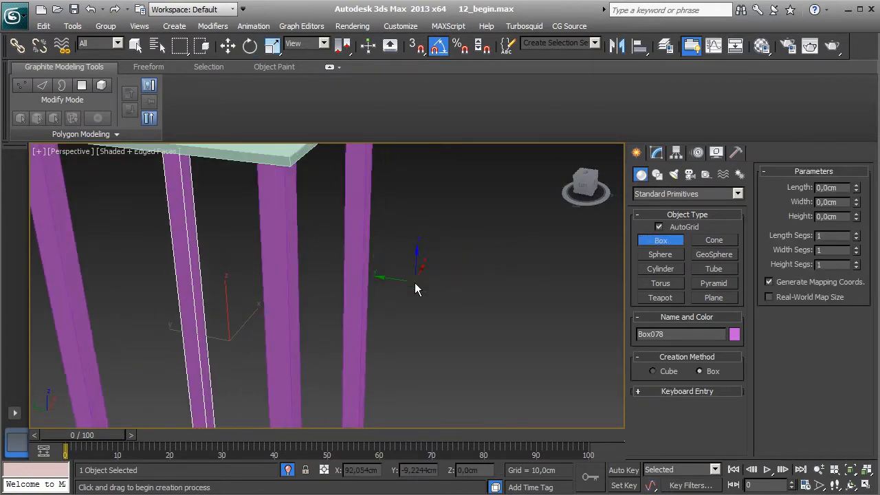
{"action": "left_click_drag", "start_coordinate": [354, 229], "coordinate": [359, 254]}
{"action": "left_click", "coordinate": [267, 362]}
{"action": "key", "text": "e"}
{"action": "middle_click_drag", "start_coordinate": [267, 363], "coordinate": [363, 329], "text": "alt"}
- Set the rail box's length to 4 cm, width to 1.5 cm and height to 27 cm
{"action": "left_click", "coordinate": [656, 152]}
{"action": "middle_click_drag", "start_coordinate": [419, 306], "coordinate": [423, 324], "text": "alt"}
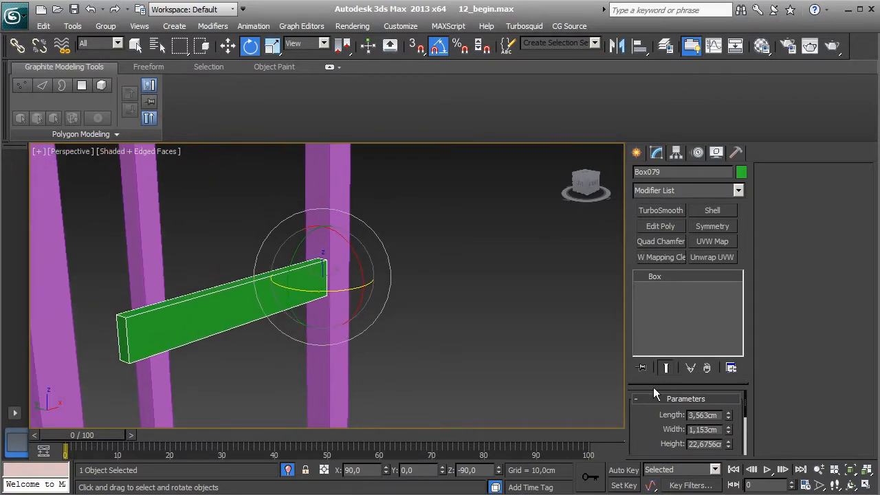
{"action": "double_click", "coordinate": [711, 416]}
{"action": "type", "text": "4"}
{"action": "key", "text": "Return"}
{"action": "double_click", "coordinate": [715, 430]}
{"action": "type", "text": "1,5"}
{"action": "key", "text": "Return"}
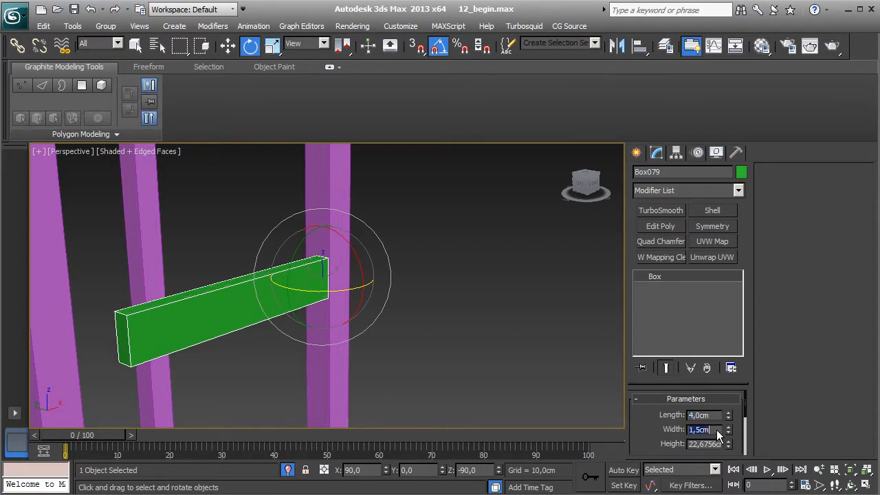
{"action": "type", "text": "27"}
{"action": "key", "text": "Return"}
- Shift the rail slightly inward along Y to about -15 cm between its two legs
{"action": "scroll", "coordinate": [405, 323], "scroll_direction": "up", "scroll_amount": 3}
{"action": "middle_click_drag", "start_coordinate": [384, 318], "coordinate": [295, 339], "text": "alt"}
{"action": "left_click", "coordinate": [232, 47]}
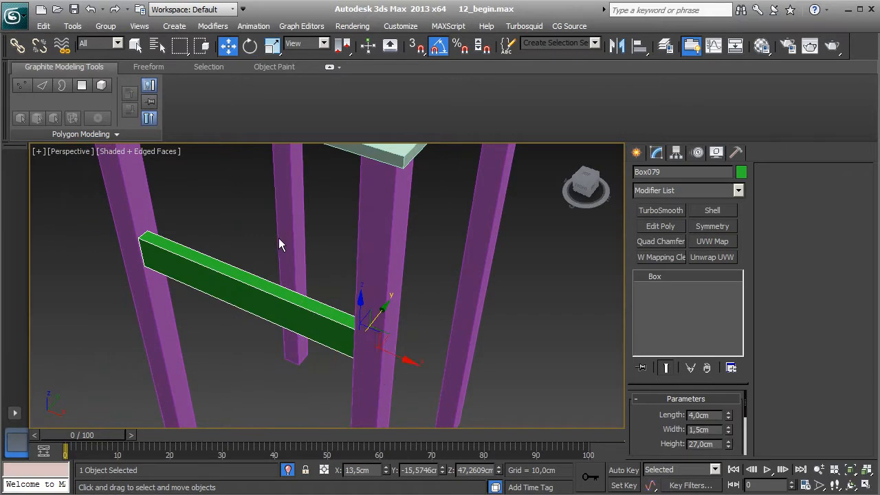
{"action": "left_click_drag", "start_coordinate": [383, 315], "coordinate": [388, 311]}
{"action": "middle_click_drag", "start_coordinate": [517, 337], "coordinate": [565, 270]}
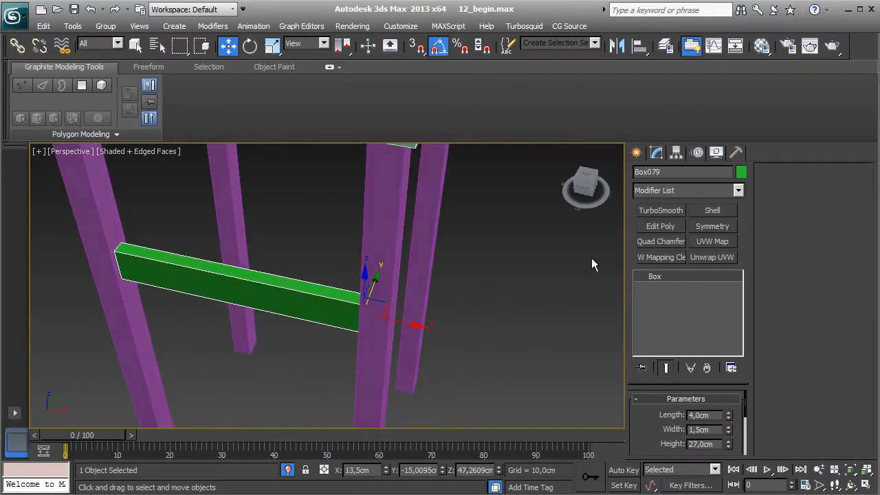
- Move only the rail's pivot to X 0, Y 0 at the stool's center
{"action": "left_click", "coordinate": [678, 152]}
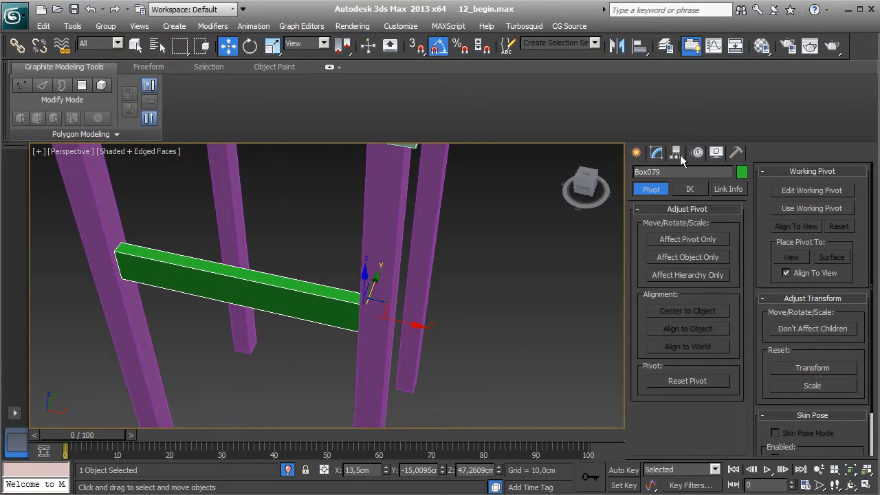
{"action": "left_click", "coordinate": [697, 241]}
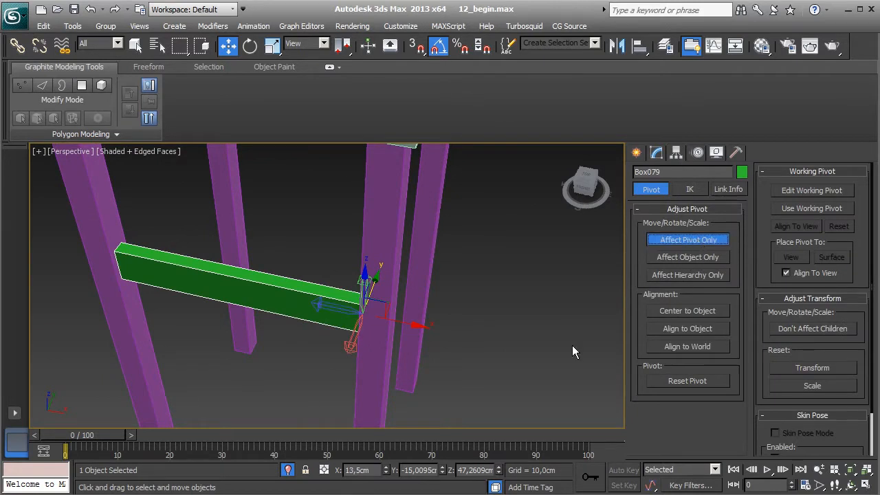
{"action": "key", "text": "ctrl+s"}
{"action": "right_click", "coordinate": [385, 474]}
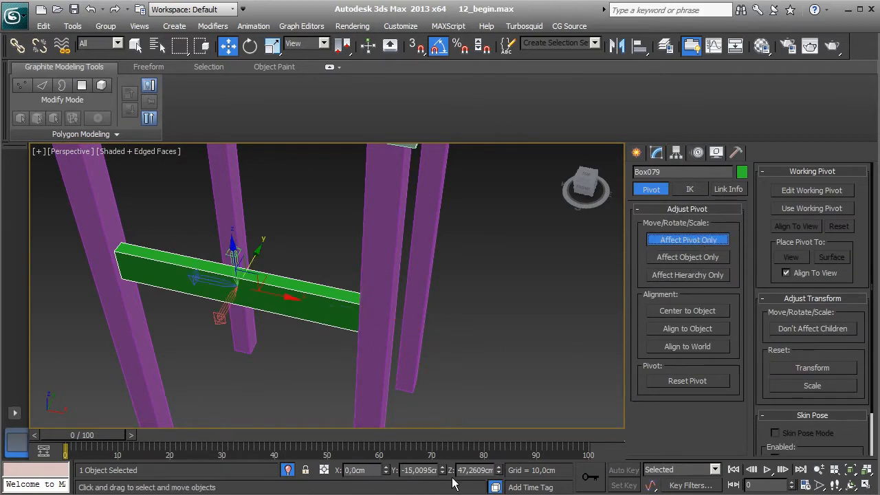
{"action": "right_click", "coordinate": [442, 472]}
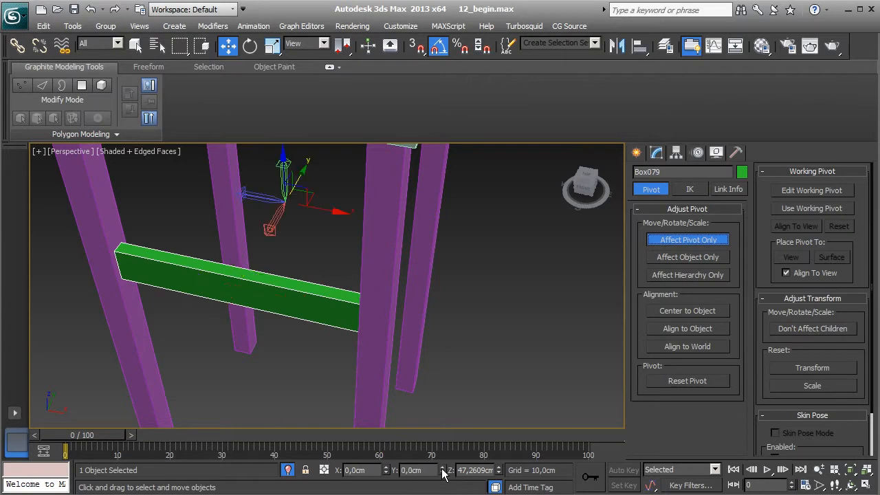
{"action": "left_click", "coordinate": [686, 243]}
- Rotate-clone the rail by 90 degrees around Z as three instances to connect all four legs
{"action": "left_click", "coordinate": [249, 46]}
{"action": "middle_click_drag", "start_coordinate": [275, 278], "coordinate": [278, 290]}
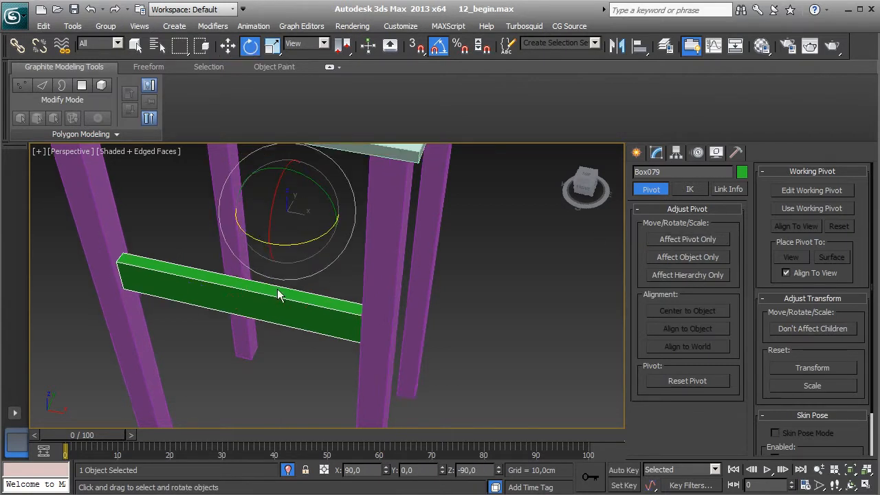
{"action": "left_click_drag", "start_coordinate": [290, 254], "coordinate": [352, 256]}
{"action": "left_click", "coordinate": [475, 259]}
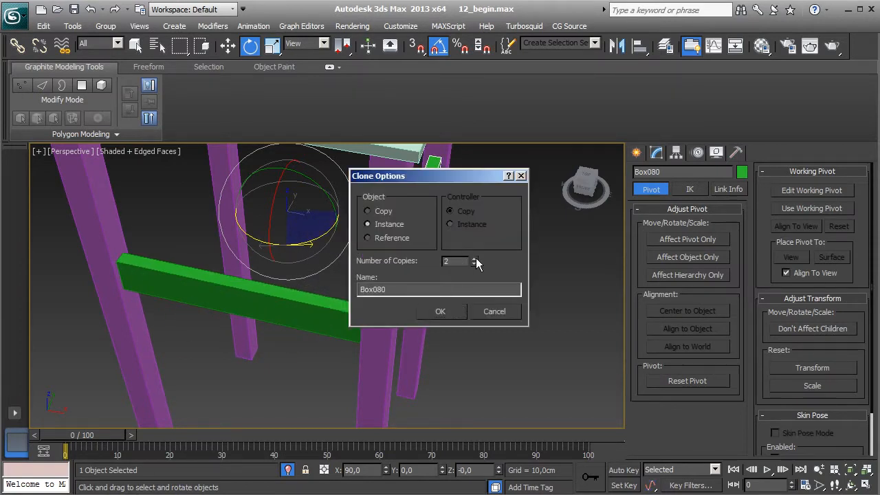
{"action": "left_click", "coordinate": [449, 314]}
{"action": "mouse_move", "coordinate": [416, 323]}
{"action": "middle_mouse_down", "text": "alt"}
{"action": "mouse_move", "coordinate": [395, 328]}
{"action": "mouse_move", "coordinate": [378, 290]}
{"action": "mouse_move", "coordinate": [386, 293]}
{"action": "mouse_move", "coordinate": [365, 268]}
{"action": "middle_mouse_up", "text": "alt"}
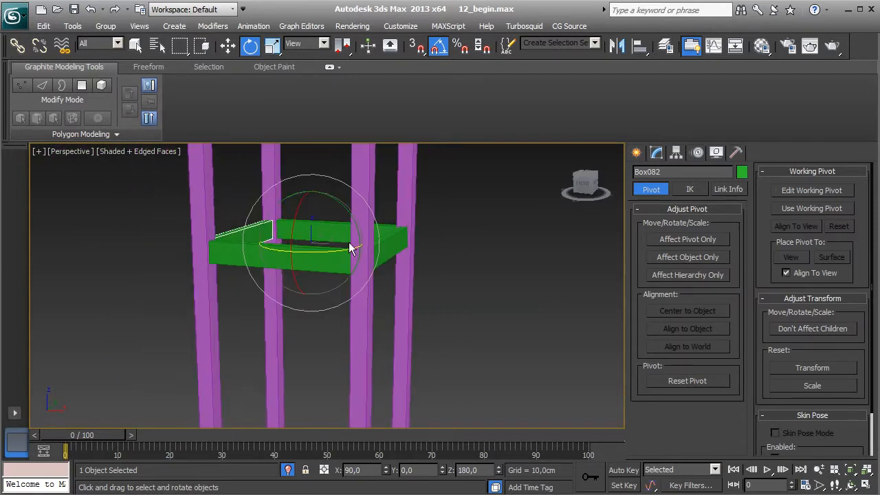
- Select all four rails and lower them together along Z by about 18.8 cm
{"action": "left_click", "coordinate": [328, 237], "text": "ctrl"}
{"action": "left_click", "coordinate": [327, 266], "text": "ctrl"}
{"action": "left_click", "coordinate": [385, 260], "text": "ctrl"}
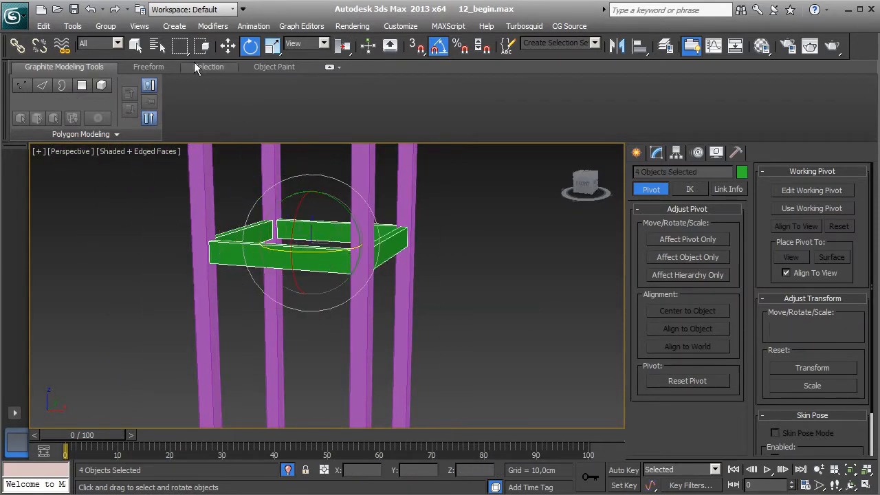
{"action": "left_click", "coordinate": [225, 48]}
{"action": "scroll", "coordinate": [355, 281], "scroll_direction": "down", "scroll_amount": 4}
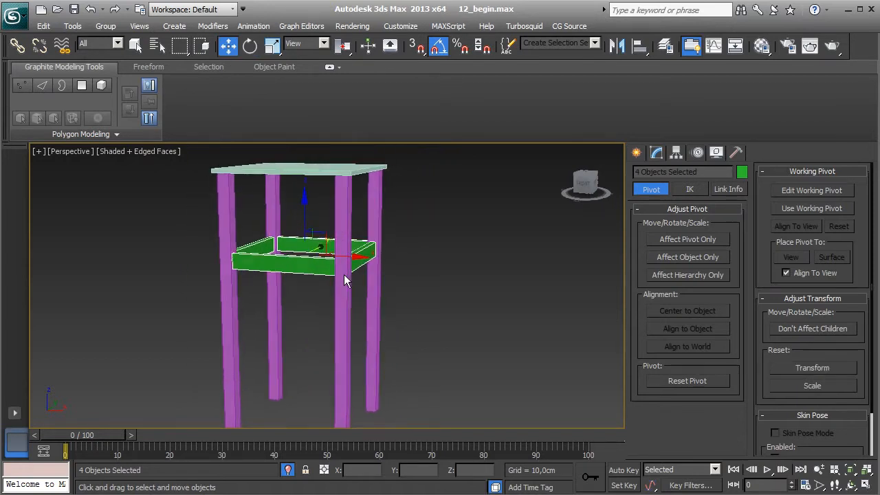
{"action": "left_click_drag", "start_coordinate": [306, 208], "coordinate": [312, 271]}
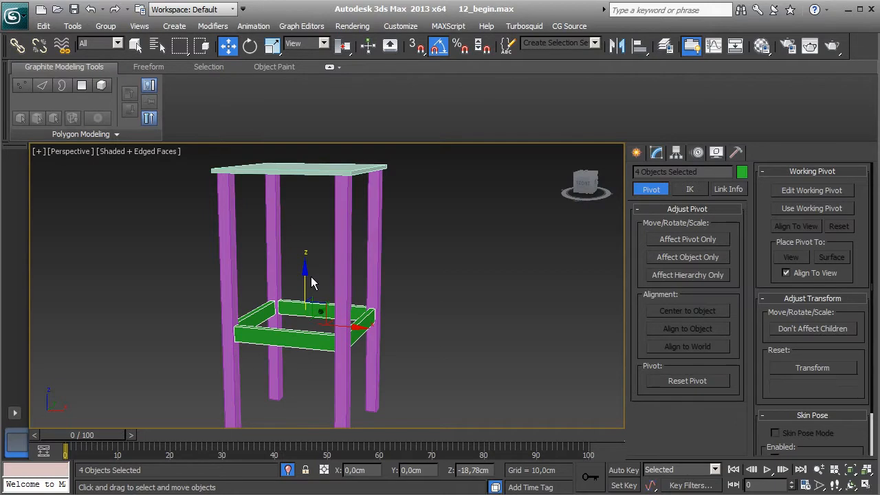
- Clone the front rail upward to a Z position of about 60.4 cm as an independent copy
{"action": "left_click", "coordinate": [278, 344]}
{"action": "left_click_drag", "start_coordinate": [306, 290], "coordinate": [308, 181], "text": "shift"}
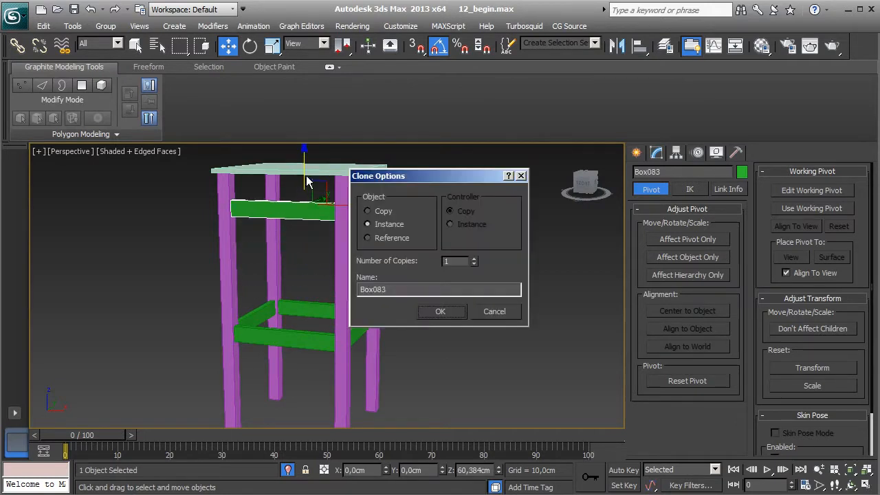
{"action": "left_click", "coordinate": [385, 213]}
{"action": "left_click", "coordinate": [439, 314]}
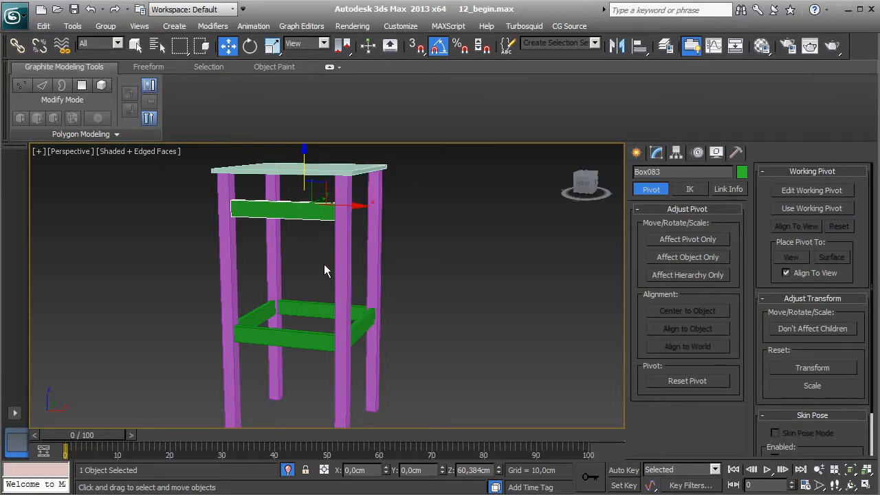
- Set the upper front rail's length to 5 cm
{"action": "middle_click_drag", "start_coordinate": [324, 267], "coordinate": [320, 324], "text": "alt"}
{"action": "left_click", "coordinate": [657, 152]}
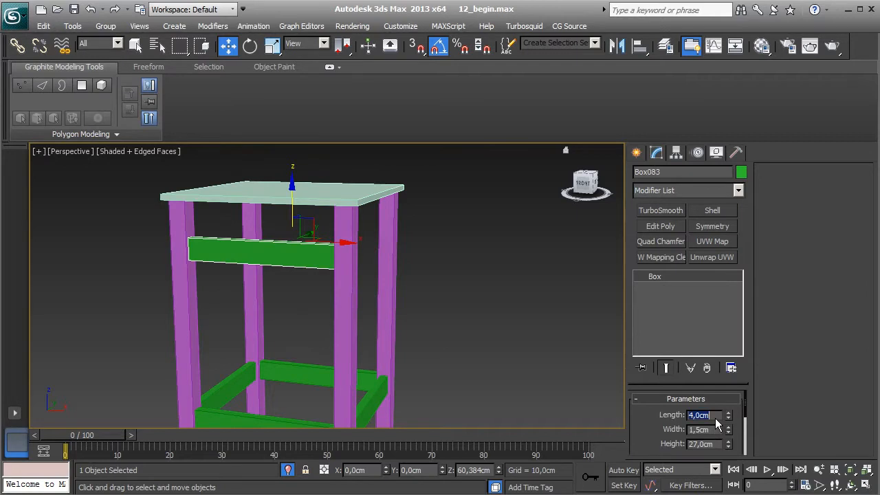
{"action": "scroll", "coordinate": [309, 243], "scroll_direction": "up", "scroll_amount": 5}
{"action": "middle_click_drag", "start_coordinate": [233, 243], "coordinate": [328, 255]}
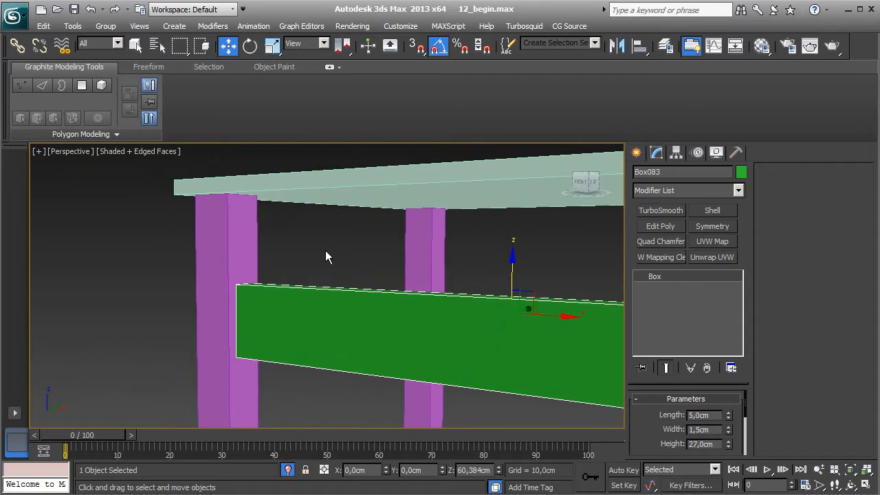
- Vertex-snap the upper front rail up against the seat's underside, fitted between the front legs and flush with their outer faces
{"action": "left_click", "coordinate": [416, 46]}
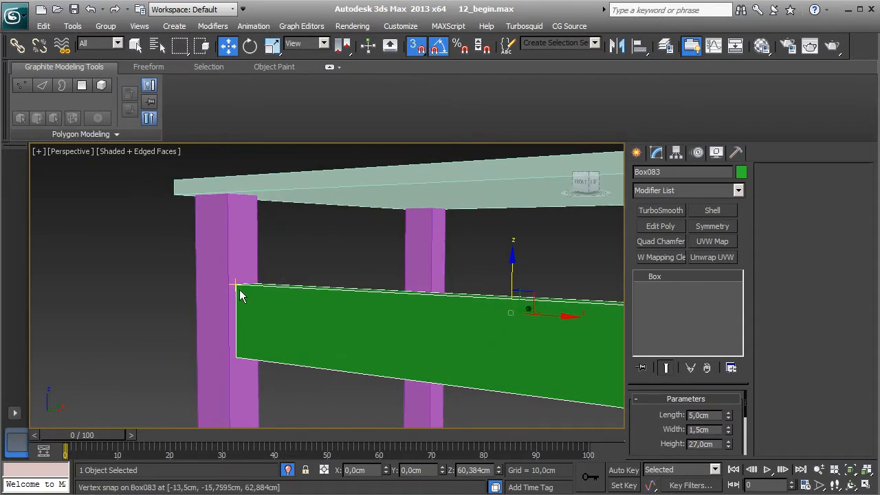
{"action": "left_click_drag", "start_coordinate": [240, 294], "coordinate": [226, 197]}
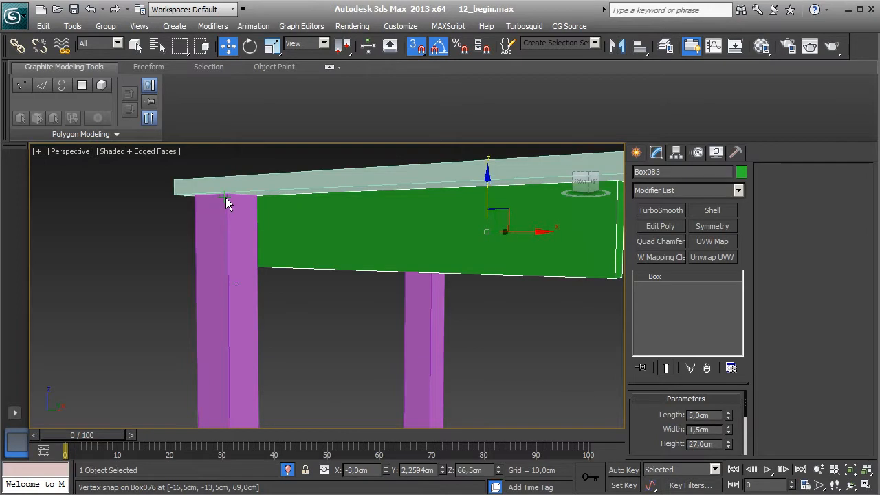
{"action": "left_click", "coordinate": [91, 11]}
{"action": "middle_click_drag", "start_coordinate": [196, 267], "coordinate": [217, 285], "text": "alt"}
{"action": "left_click_drag", "start_coordinate": [229, 288], "coordinate": [218, 197]}
{"action": "middle_click_drag", "start_coordinate": [349, 304], "coordinate": [307, 315], "text": "alt"}
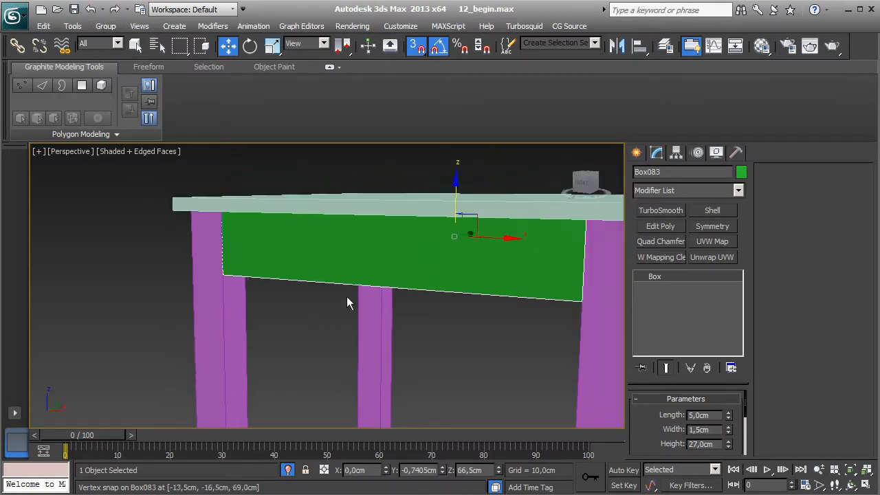
- Turn off snapping and move the upper front rail inward along Y to about 0.02 cm, recessed from the legs' outer faces
{"action": "left_click", "coordinate": [415, 45]}
{"action": "middle_click_drag", "start_coordinate": [416, 165], "coordinate": [497, 288], "text": "alt"}
{"action": "middle_click_drag", "start_coordinate": [495, 321], "coordinate": [485, 305], "text": "alt"}
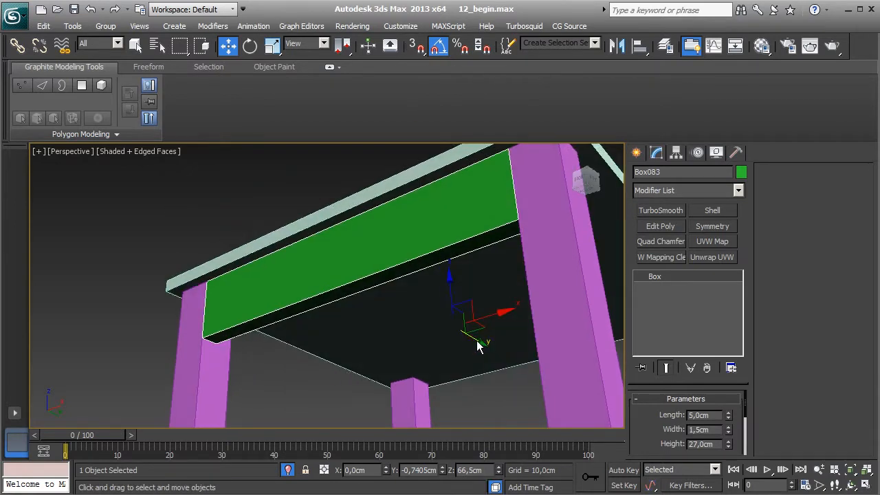
{"action": "left_click_drag", "start_coordinate": [479, 349], "coordinate": [483, 350]}
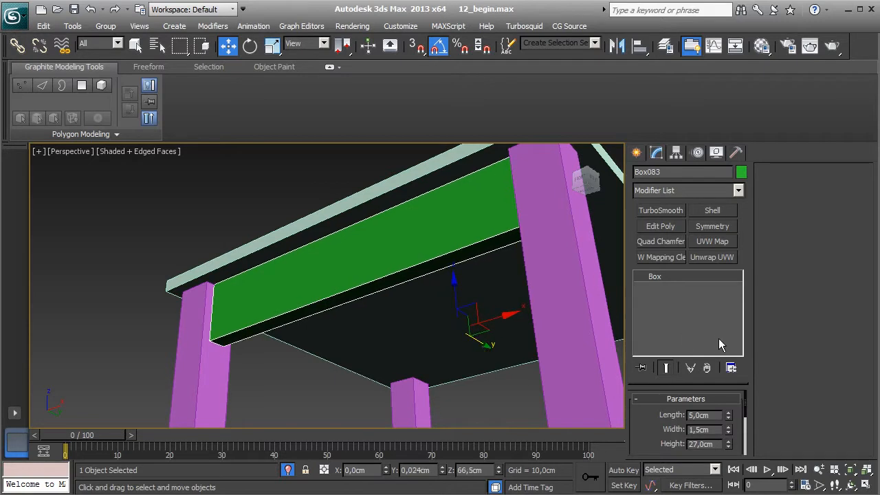
- Set only the upper front rail's pivot to Y 0 cm, then leave pivot editing
{"action": "left_click", "coordinate": [676, 152]}
{"action": "left_click", "coordinate": [693, 240]}
{"action": "middle_click_drag", "start_coordinate": [388, 372], "coordinate": [359, 378], "text": "alt"}
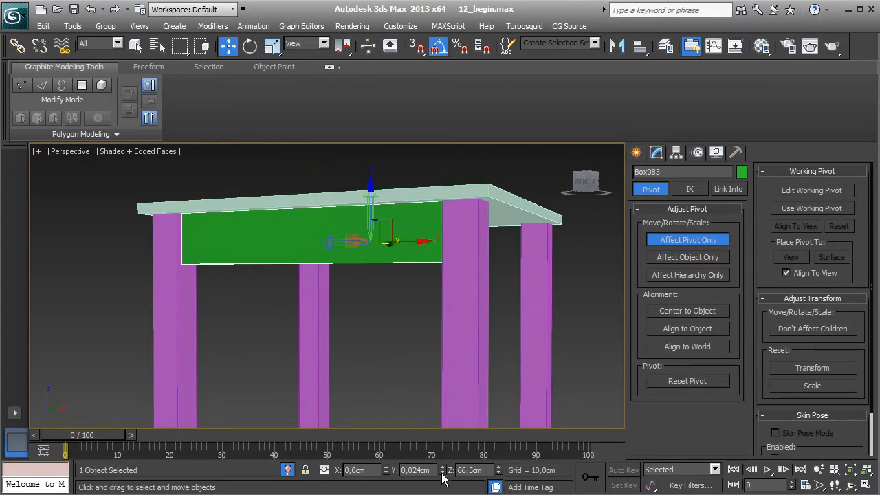
{"action": "left_click", "coordinate": [670, 244]}
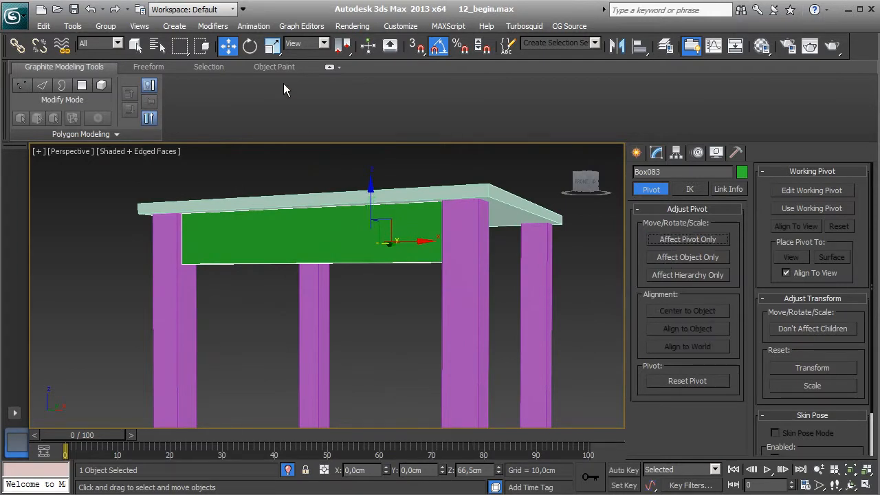
- Rotate-clone the upper front rail around Z in 90-degree steps as three independent copies, one for each remaining side
{"action": "key", "text": "e"}
{"action": "middle_click_drag", "start_coordinate": [291, 152], "coordinate": [297, 244], "text": "alt"}
{"action": "mouse_move", "coordinate": [385, 214]}
{"action": "left_mouse_down", "text": "shift"}
{"action": "mouse_move", "coordinate": [459, 214]}
{"action": "mouse_move", "coordinate": [448, 217]}
{"action": "left_mouse_up", "text": "shift"}
{"action": "left_click", "coordinate": [474, 260]}
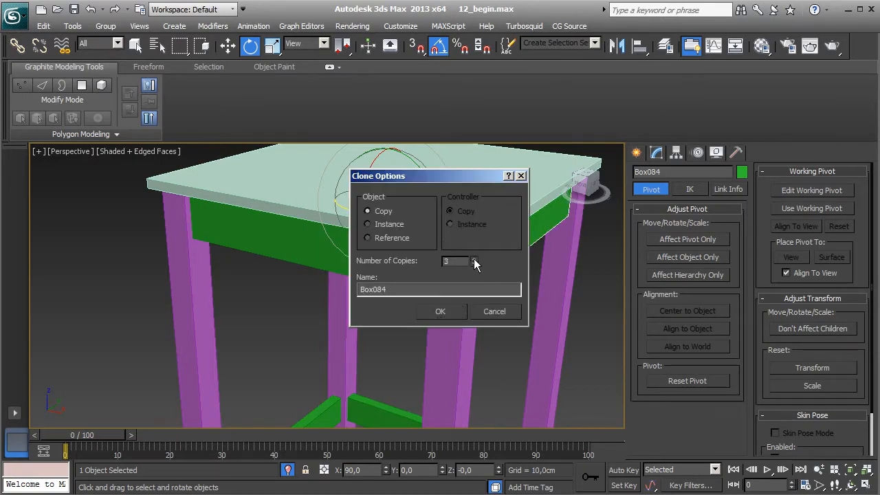
{"action": "left_click", "coordinate": [438, 311]}
{"action": "scroll", "coordinate": [419, 319], "scroll_direction": "down", "scroll_amount": 5}
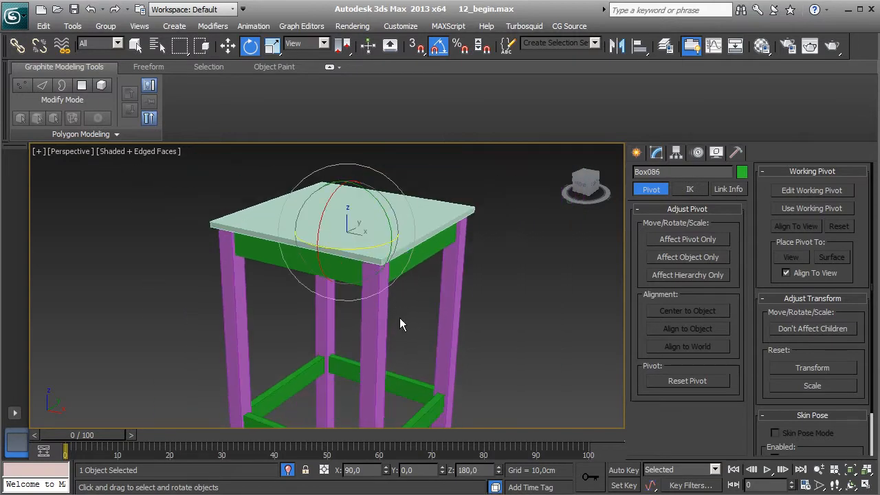
{"action": "scroll", "coordinate": [383, 268], "scroll_direction": "down", "scroll_amount": 3}
{"action": "middle_click_drag", "start_coordinate": [394, 326], "coordinate": [448, 307]}
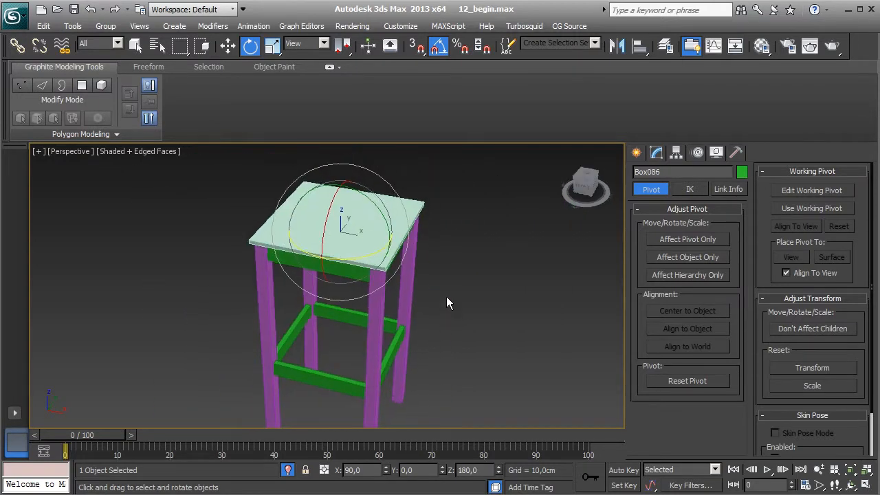
- Convert the stool's seat box to an Editable Poly
{"action": "scroll", "coordinate": [448, 307], "scroll_direction": "up", "scroll_amount": 3}
{"action": "left_click", "coordinate": [656, 153]}
{"action": "left_click", "coordinate": [435, 196]}
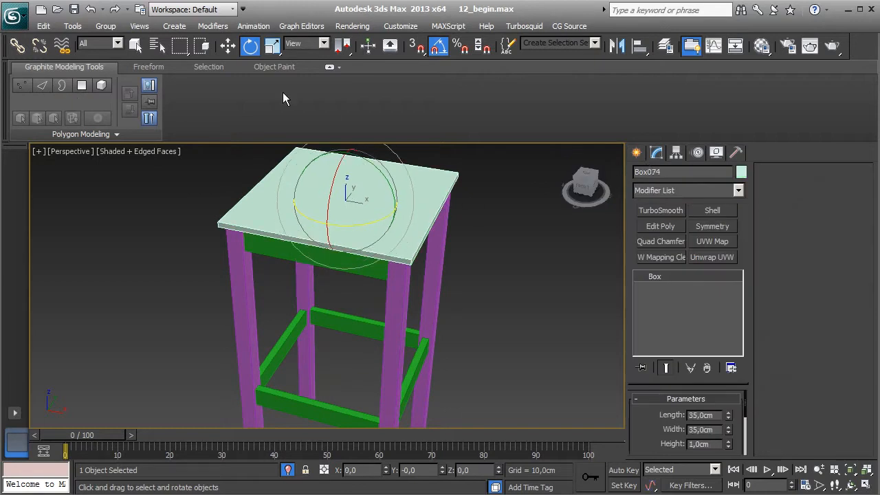
{"action": "left_click", "coordinate": [228, 45]}
{"action": "right_click", "coordinate": [670, 283]}
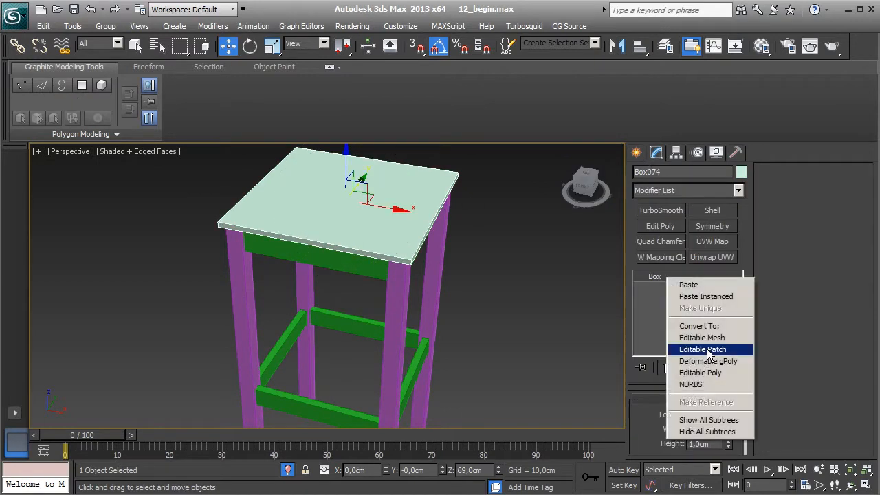
{"action": "left_click", "coordinate": [700, 373]}
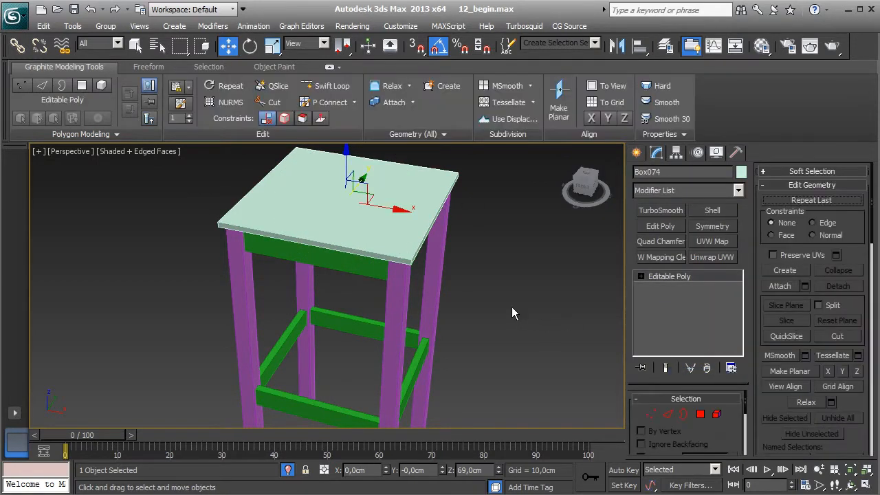
- Convert the upper front rail to an Editable Poly
{"action": "middle_click_drag", "start_coordinate": [511, 313], "coordinate": [502, 278], "text": "alt"}
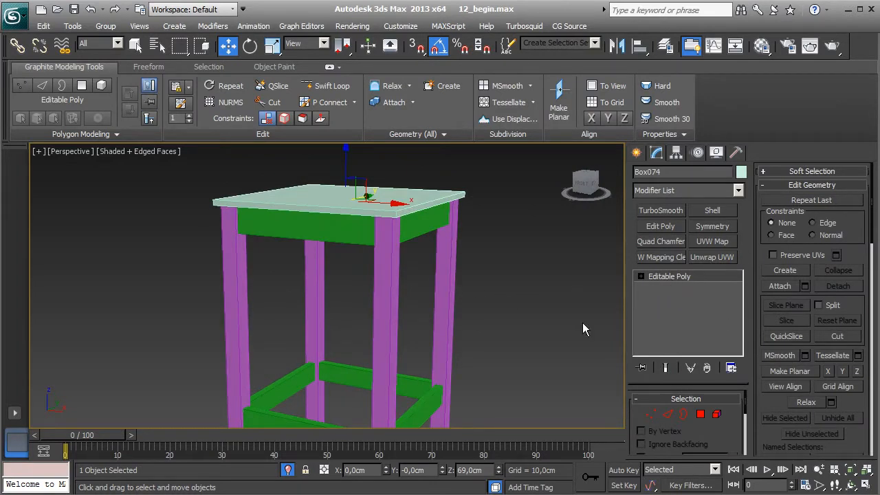
{"action": "left_click", "coordinate": [333, 233]}
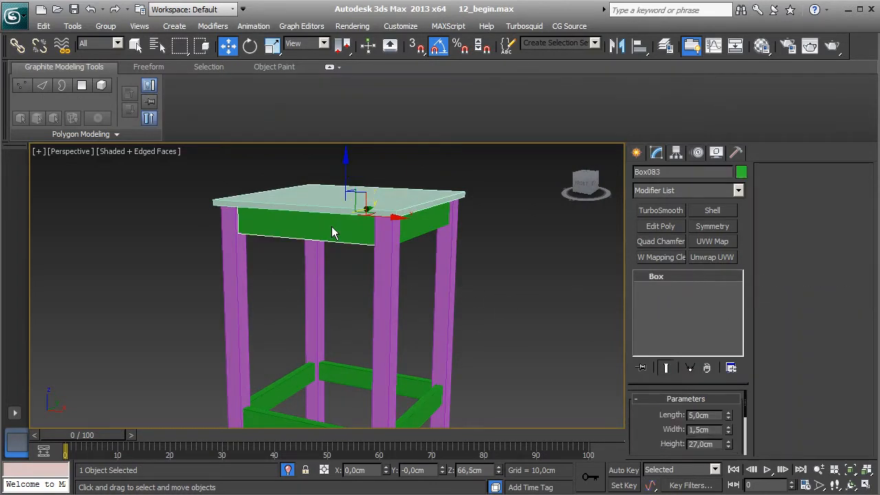
{"action": "right_click", "coordinate": [674, 279]}
{"action": "left_click", "coordinate": [702, 373]}
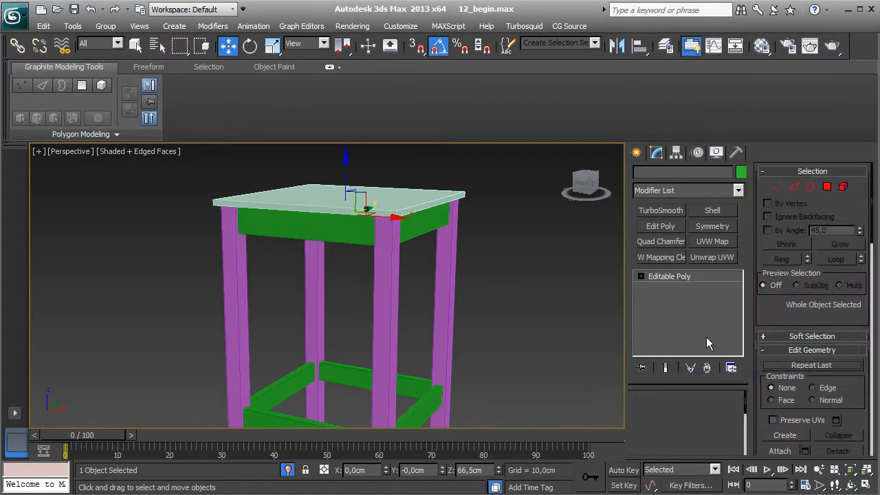
- Attach the other three upper rails and all four lower rails to the upper front rail as one object
{"action": "left_click", "coordinate": [779, 286]}
{"action": "middle_click_drag", "start_coordinate": [414, 228], "coordinate": [391, 243], "text": "alt"}
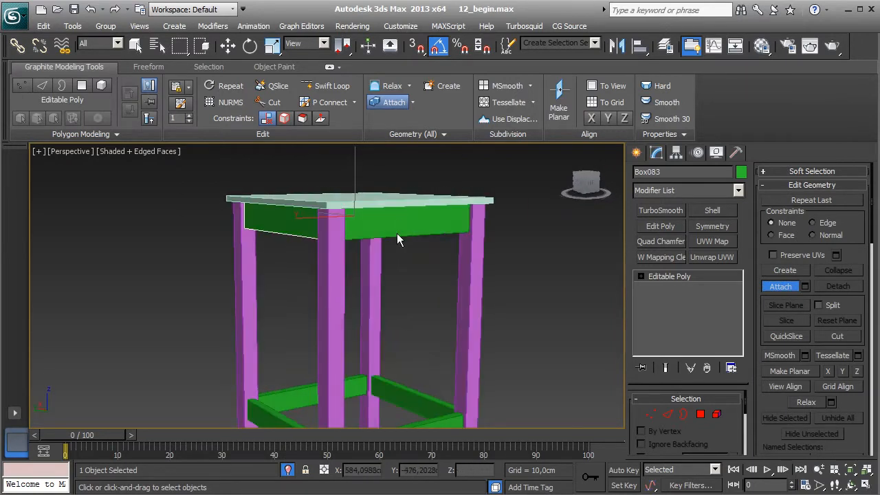
{"action": "key", "text": "w"}
{"action": "middle_click_drag", "start_coordinate": [453, 300], "coordinate": [526, 327], "text": "alt"}
{"action": "left_click", "coordinate": [776, 285]}
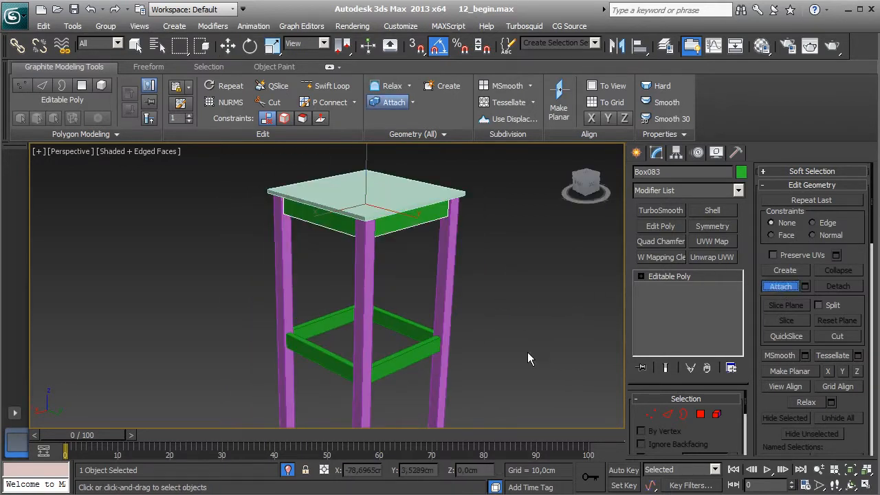
{"action": "left_click", "coordinate": [407, 366]}
{"action": "left_click", "coordinate": [316, 339]}
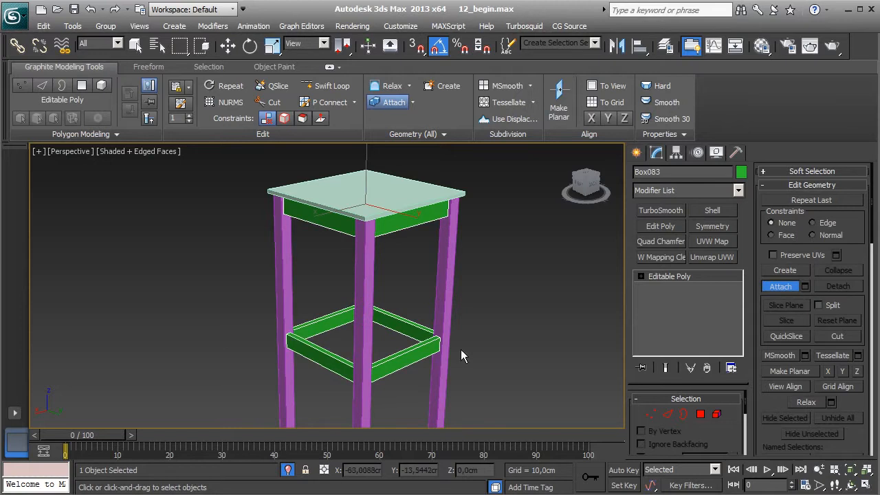
{"action": "right_click", "coordinate": [481, 316]}
- Select one of the stool's legs and convert it to an Editable Poly
{"action": "key", "text": "w"}
{"action": "left_click", "coordinate": [448, 291]}
{"action": "right_click", "coordinate": [649, 278]}
{"action": "left_click", "coordinate": [662, 282]}
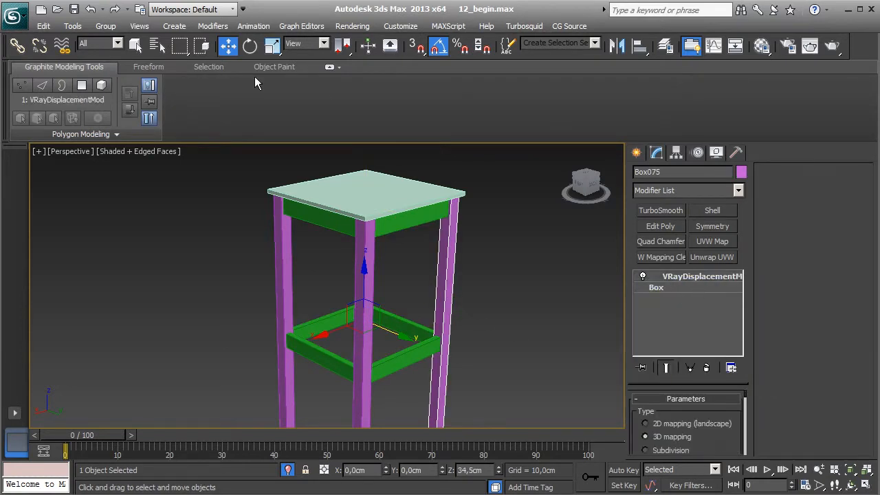
{"action": "left_click", "coordinate": [90, 9]}
{"action": "right_click", "coordinate": [677, 279]}
{"action": "left_click", "coordinate": [718, 372]}
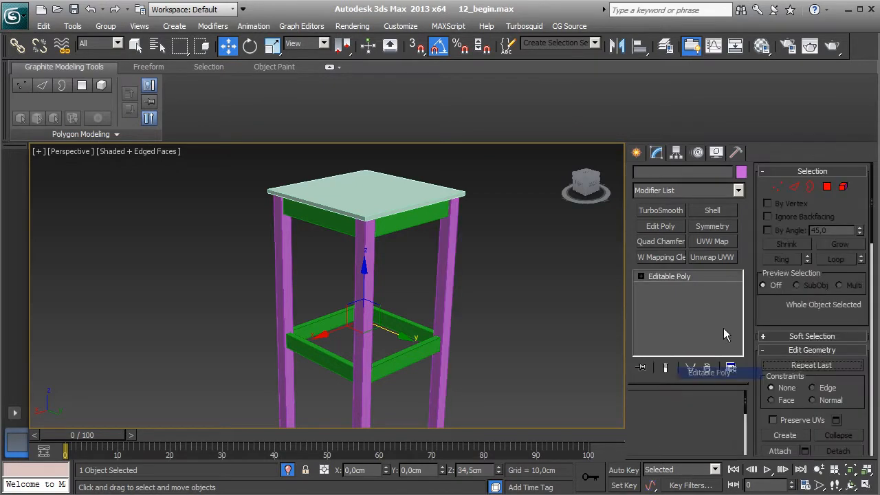
- Attach the other three legs to the converted leg, keeping the rails as a separate object
{"action": "left_click", "coordinate": [781, 286]}
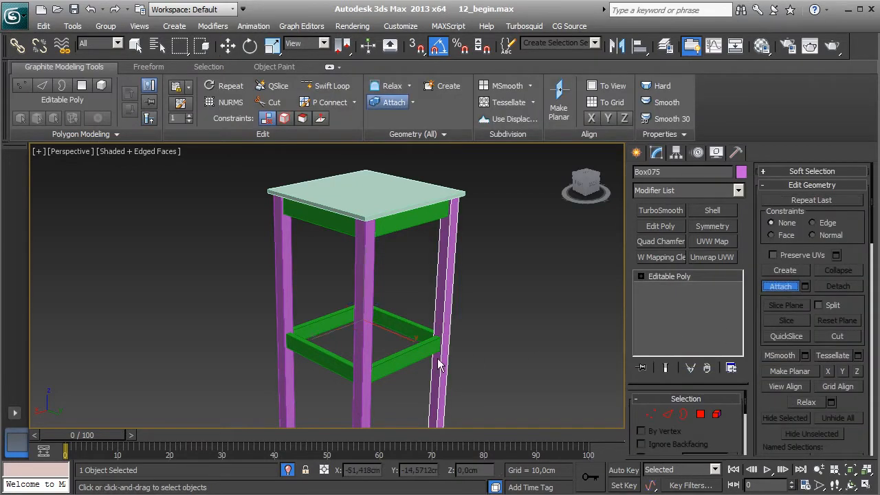
{"action": "left_click", "coordinate": [418, 336]}
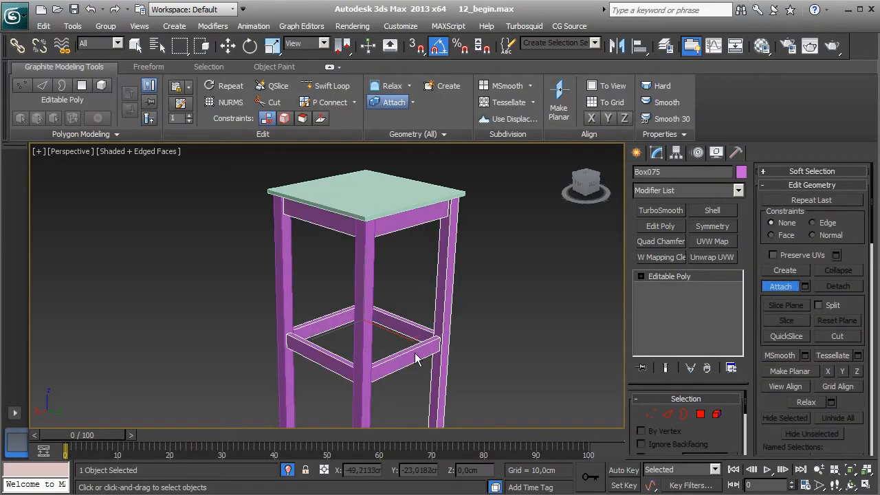
{"action": "left_click", "coordinate": [91, 9]}
{"action": "middle_click_drag", "start_coordinate": [284, 268], "coordinate": [316, 287], "text": "alt"}
{"action": "left_click", "coordinate": [287, 268]}
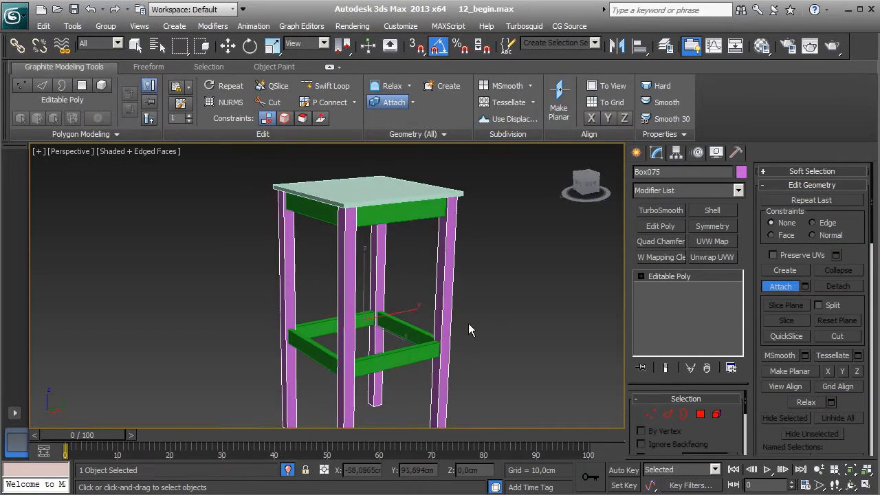
- Select the seat, rails and legs together and apply a shared Edit Poly modifier
{"action": "key", "text": "w"}
{"action": "mouse_move", "coordinate": [498, 303]}
{"action": "middle_mouse_down", "text": "alt"}
{"action": "mouse_move", "coordinate": [488, 308]}
{"action": "mouse_move", "coordinate": [503, 318]}
{"action": "middle_mouse_up", "text": "alt"}
{"action": "scroll", "coordinate": [506, 344], "scroll_direction": "down", "scroll_amount": 3}
{"action": "left_click_drag", "start_coordinate": [506, 427], "coordinate": [268, 216]}
{"action": "left_click", "coordinate": [657, 232]}
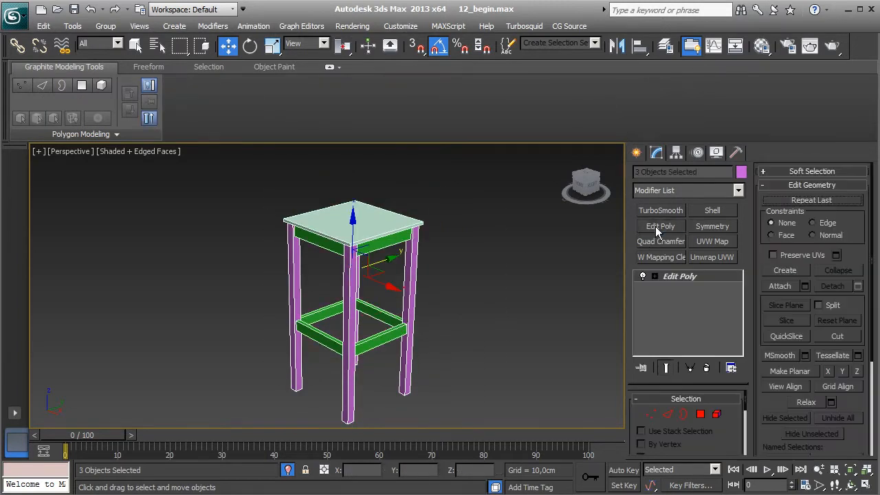
- Select all edges of the stool and apply a Quad Chamfer with an amount of 0.2 and 2 iterations
{"action": "left_click", "coordinate": [668, 414]}
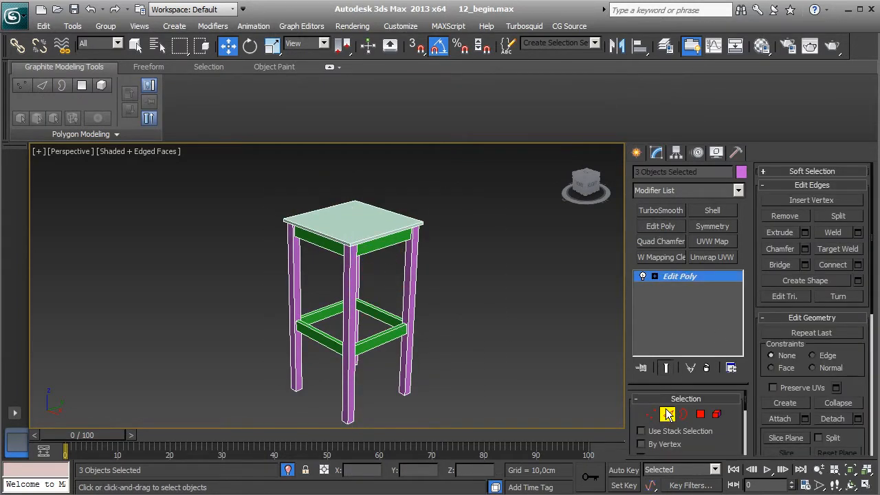
{"action": "key", "text": "ctrl+a"}
{"action": "left_click", "coordinate": [660, 242]}
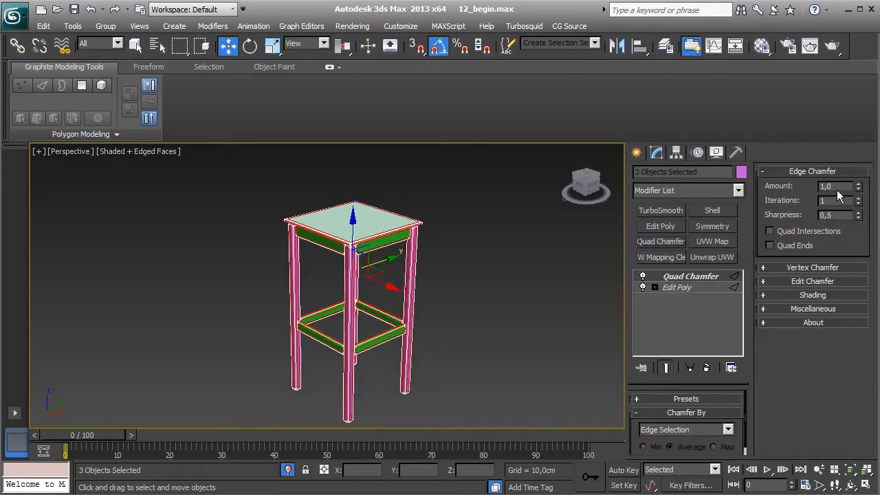
{"action": "left_click", "coordinate": [837, 189]}
{"action": "type", "text": "0,2"}
{"action": "key", "text": "Return"}
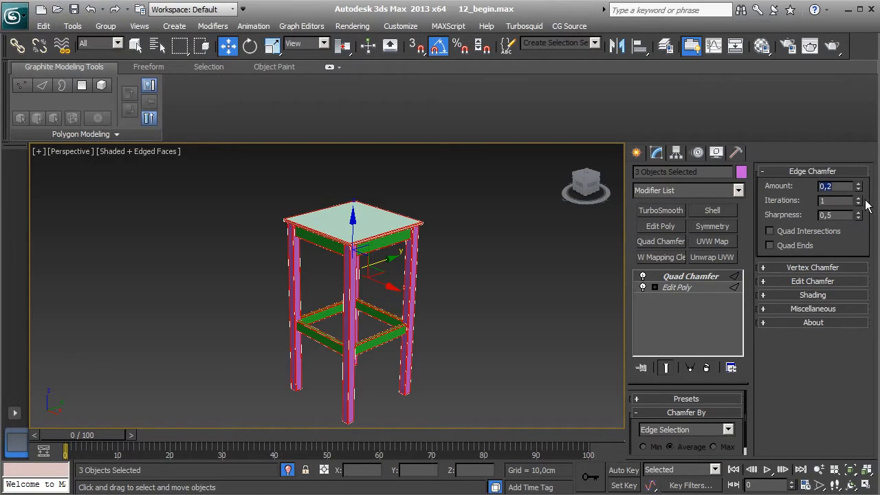
- Collapse the stool's whole modifier stack, accepting the warning
{"action": "right_click", "coordinate": [669, 279]}
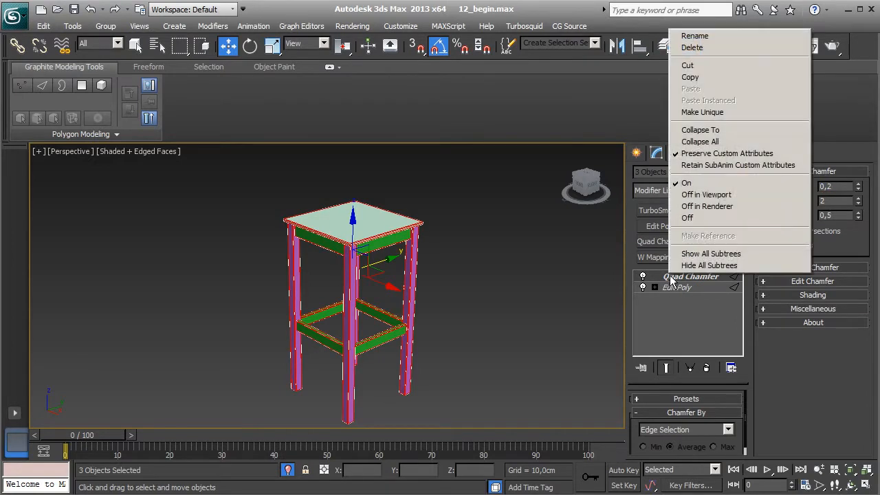
{"action": "left_click", "coordinate": [719, 143]}
{"action": "left_click", "coordinate": [505, 294]}
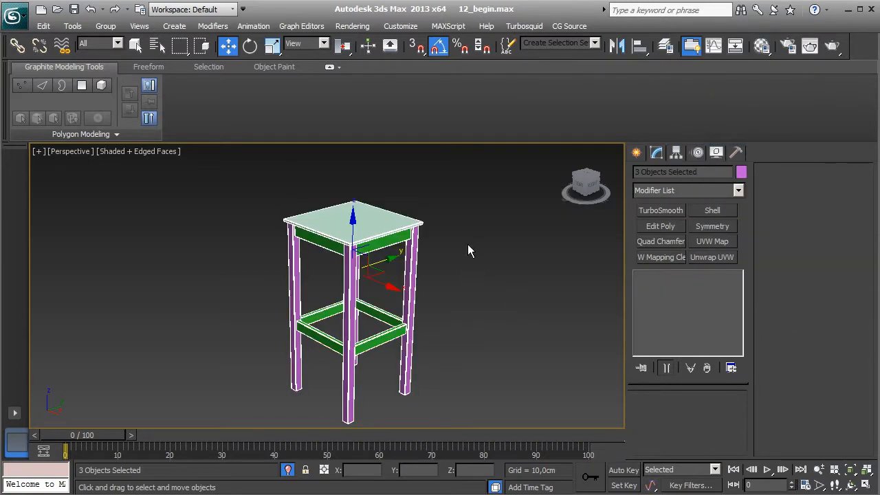
- Exit isolation and move the whole stool across the floor to the open side of the kitchen island
{"action": "key", "text": "alt+q"}
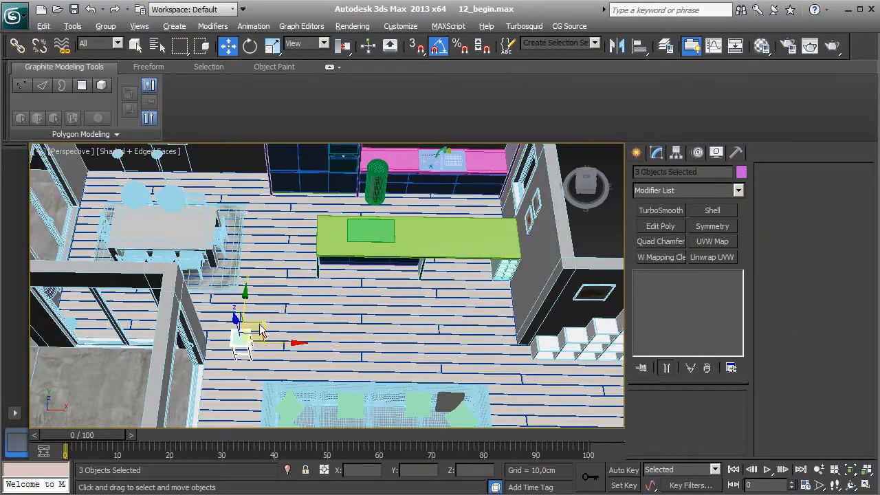
{"action": "left_click_drag", "start_coordinate": [290, 332], "coordinate": [362, 273]}
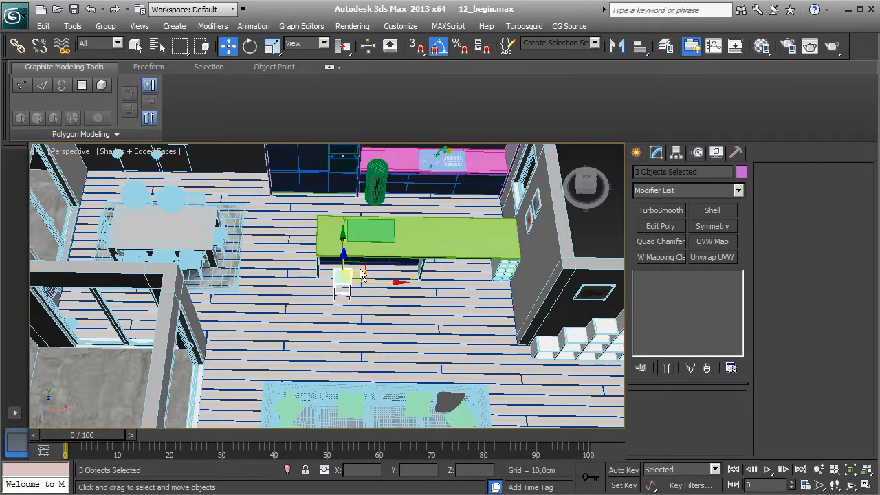
{"action": "key", "text": "z"}
{"action": "middle_click_drag", "start_coordinate": [362, 273], "coordinate": [414, 249], "text": "alt"}
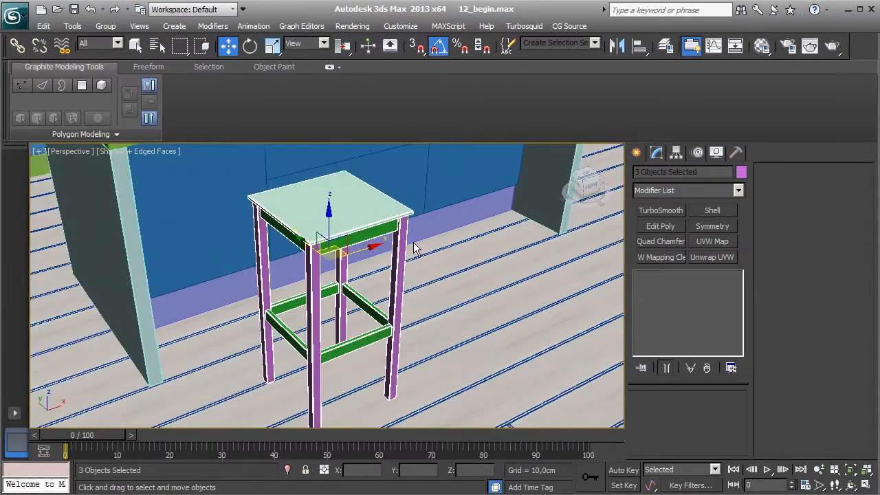
{"action": "scroll", "coordinate": [414, 249], "scroll_direction": "down", "scroll_amount": 3}
{"action": "middle_click_drag", "start_coordinate": [401, 301], "coordinate": [432, 365], "text": "alt"}
{"action": "scroll", "coordinate": [433, 366], "scroll_direction": "down", "scroll_amount": 3}
{"action": "middle_click_drag", "start_coordinate": [427, 292], "coordinate": [427, 356]}
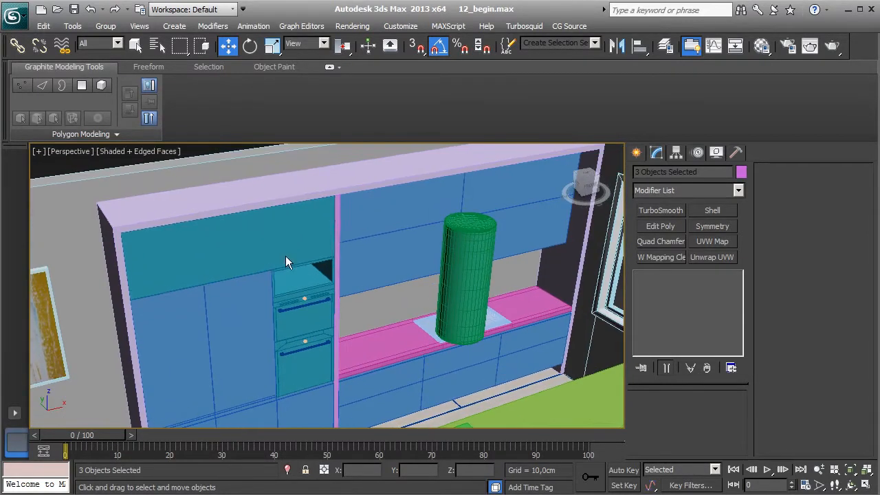
- Select the wide upper cabinet front above the oven column and offset its left-side vertices 0,2 cm along X
{"action": "left_click", "coordinate": [286, 258]}
{"action": "mouse_move", "coordinate": [337, 302]}
{"action": "middle_mouse_down", "text": "alt"}
{"action": "mouse_move", "coordinate": [348, 322]}
{"action": "mouse_move", "coordinate": [361, 304]}
{"action": "mouse_move", "coordinate": [341, 301]}
{"action": "mouse_move", "coordinate": [345, 307]}
{"action": "middle_mouse_up", "text": "alt"}
{"action": "middle_click_drag", "start_coordinate": [397, 268], "coordinate": [430, 316]}
{"action": "middle_click_drag", "start_coordinate": [337, 306], "coordinate": [410, 323], "text": "alt"}
{"action": "scroll", "coordinate": [423, 344], "scroll_direction": "up", "scroll_amount": 3}
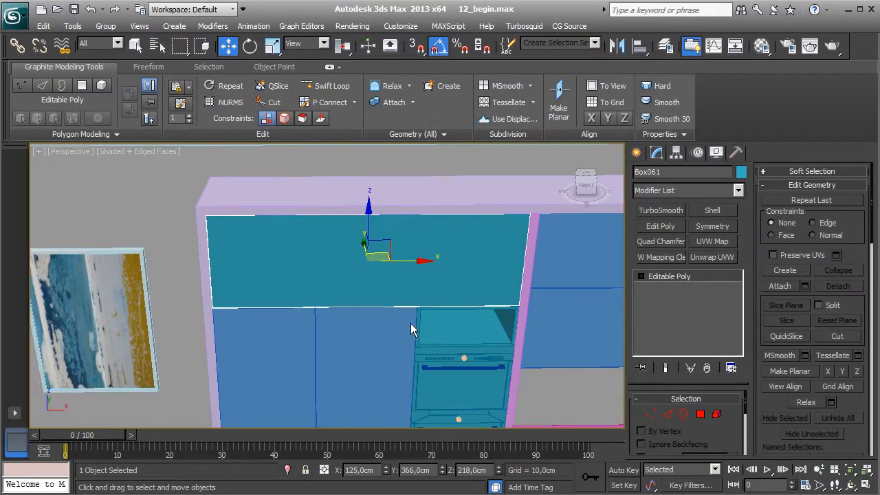
{"action": "left_click", "coordinate": [650, 414]}
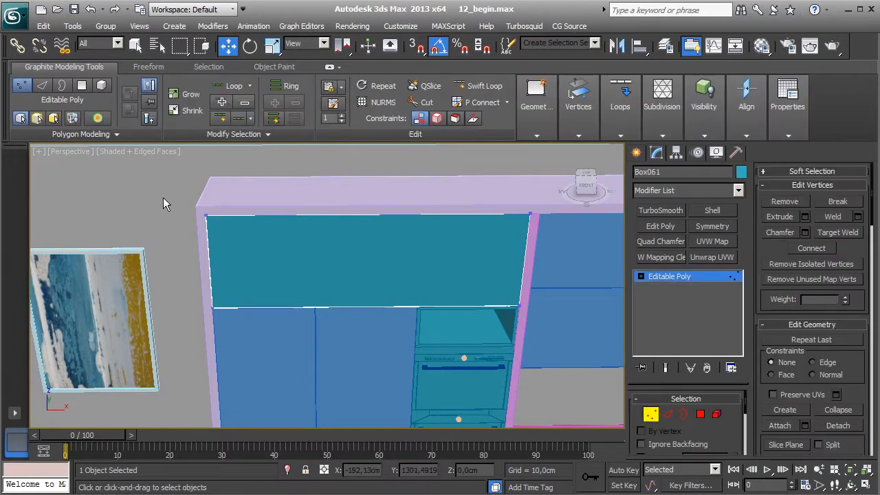
{"action": "left_click_drag", "start_coordinate": [171, 192], "coordinate": [280, 336]}
{"action": "left_click", "coordinate": [324, 470]}
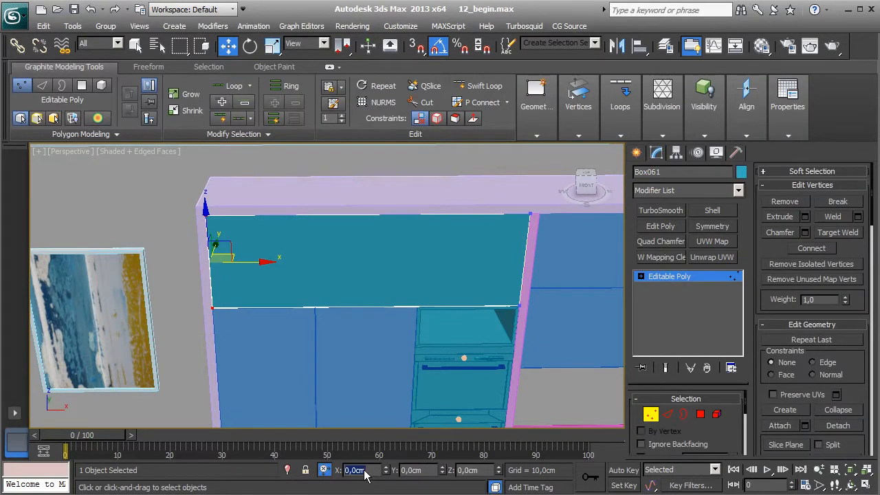
{"action": "type", "text": "0,2"}
{"action": "key", "text": "Return"}
- Offset the right-side vertices of the wide upper cabinet front by -0,2 cm along X
{"action": "left_click_drag", "start_coordinate": [493, 184], "coordinate": [546, 335]}
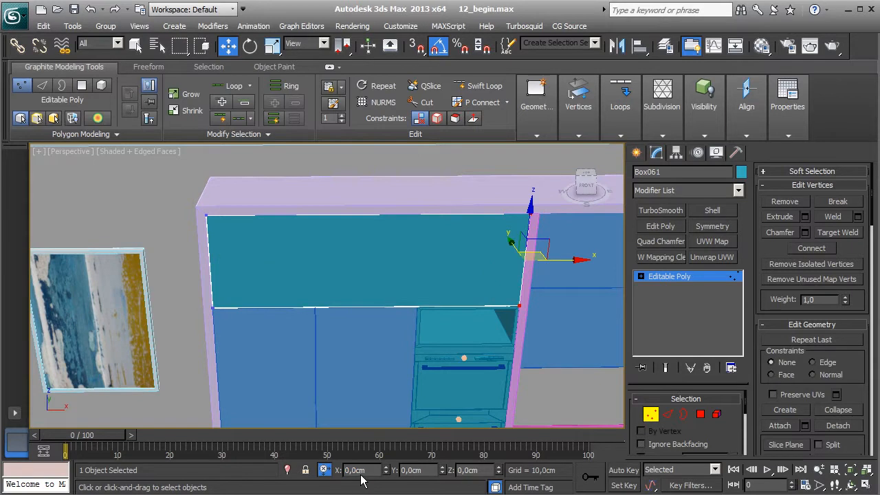
{"action": "type", "text": "-0,2"}
{"action": "key", "text": "Return"}
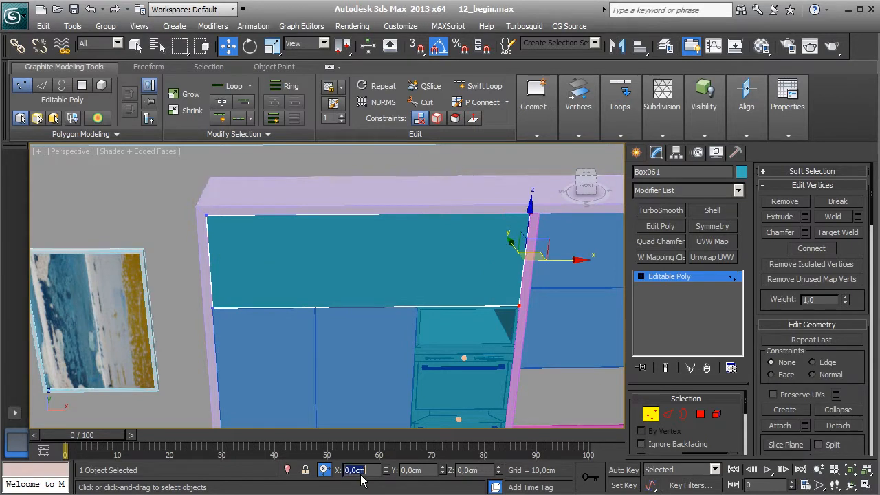
- Offset the wide upper front's top vertices -0,2 cm along Z, raise its bottom vertices slightly, and leave vertex editing
{"action": "middle_click_drag", "start_coordinate": [361, 424], "coordinate": [297, 393], "text": "alt"}
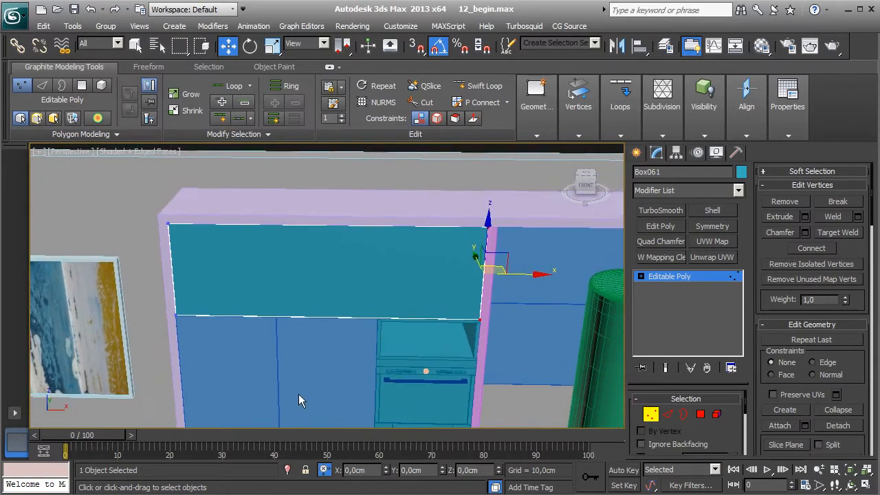
{"action": "left_click_drag", "start_coordinate": [216, 216], "coordinate": [516, 270]}
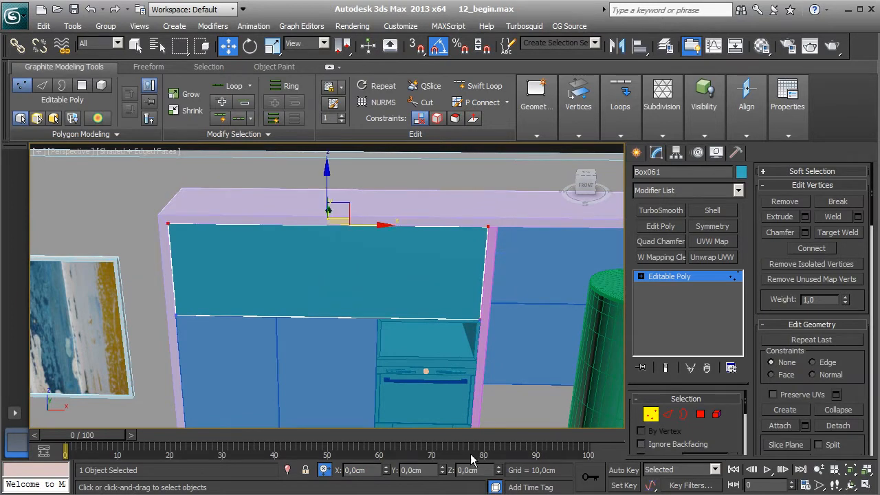
{"action": "type", "text": "-0,2"}
{"action": "key", "text": "Return"}
{"action": "left_click_drag", "start_coordinate": [464, 344], "coordinate": [523, 345]}
{"action": "double_click", "coordinate": [473, 472]}
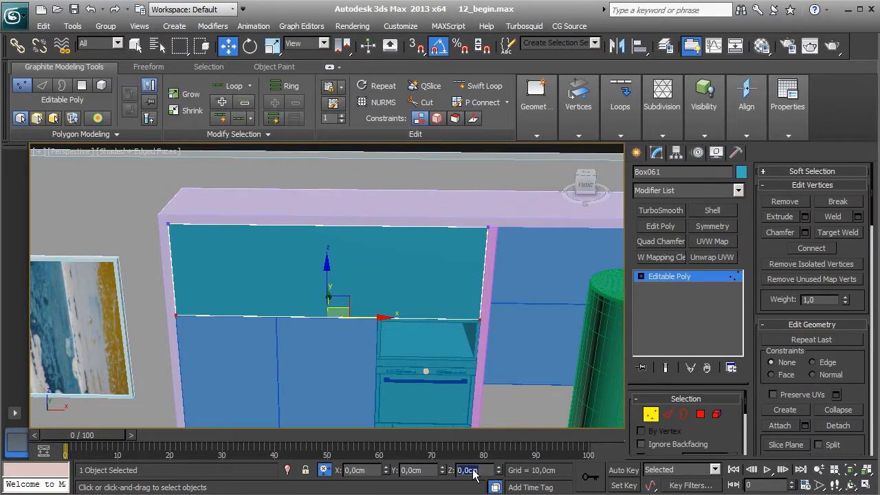
{"action": "key", "text": "Return"}
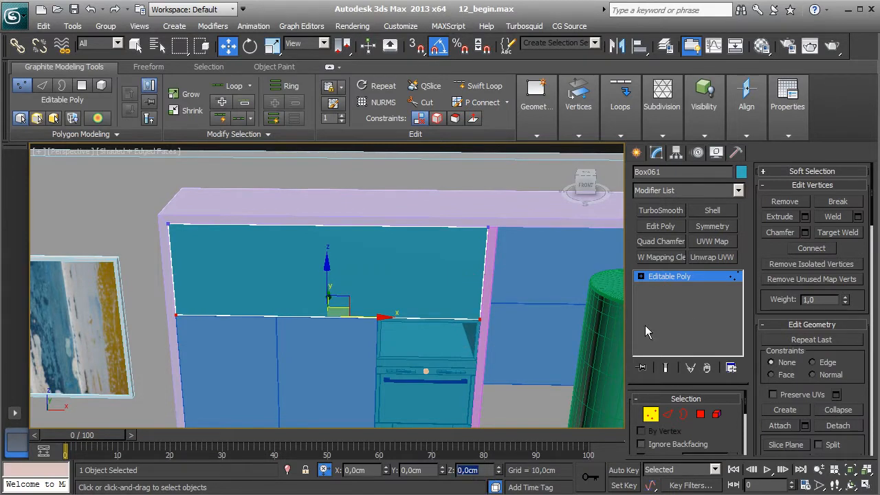
{"action": "left_click", "coordinate": [650, 415]}
- Offset the tall leftmost cabinet door's right-side vertices -0,2 cm along X and shift its left-side vertices inward
{"action": "middle_click_drag", "start_coordinate": [364, 280], "coordinate": [362, 229]}
{"action": "left_click", "coordinate": [286, 272]}
{"action": "middle_click_drag", "start_coordinate": [285, 278], "coordinate": [304, 330]}
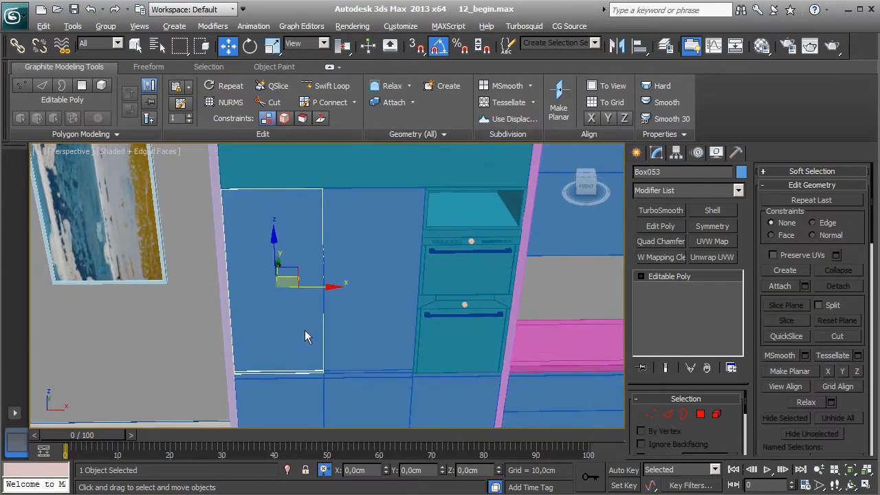
{"action": "left_click", "coordinate": [651, 414]}
{"action": "middle_click_drag", "start_coordinate": [466, 337], "coordinate": [449, 342]}
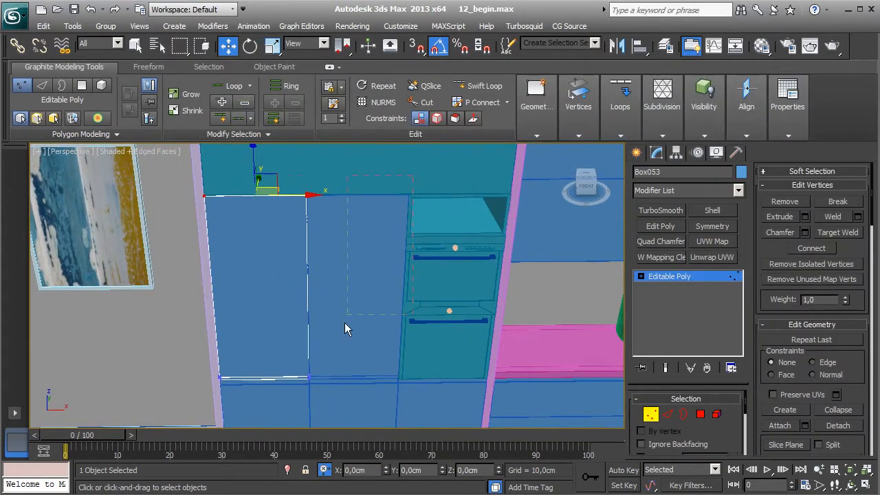
{"action": "left_click_drag", "start_coordinate": [289, 403], "coordinate": [289, 403]}
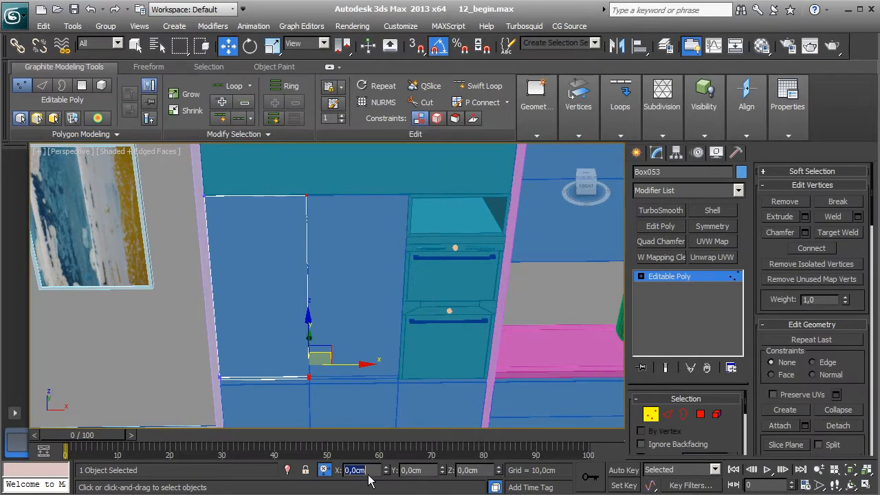
{"action": "type", "text": "-0,2"}
{"action": "key", "text": "Return"}
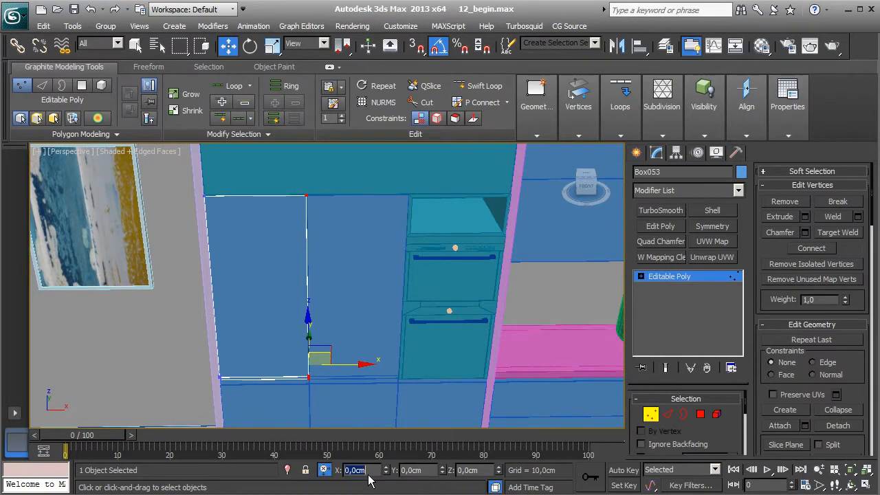
{"action": "left_click_drag", "start_coordinate": [182, 165], "coordinate": [249, 416]}
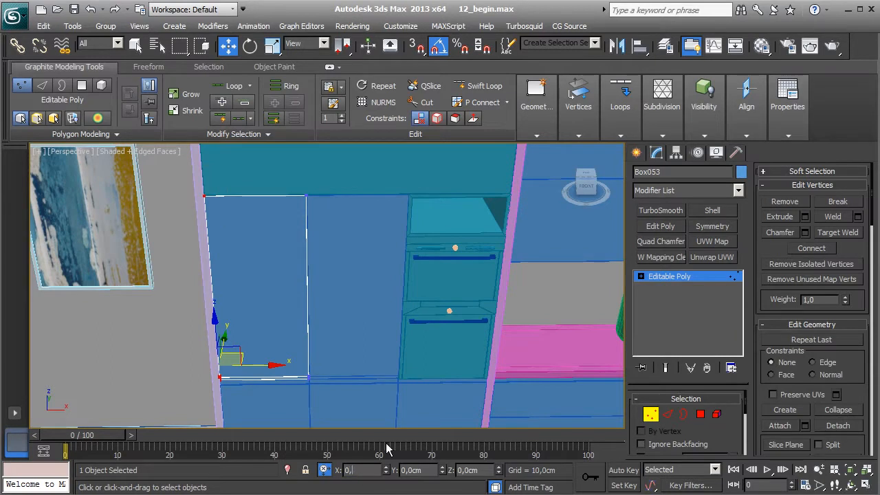
- Offset the tall leftmost door's bottom vertices 0,1 cm and its top vertices -0,1 cm along Z
{"action": "left_click_drag", "start_coordinate": [186, 349], "coordinate": [363, 406]}
{"action": "double_click", "coordinate": [468, 470]}
{"action": "type", "text": "0,1"}
{"action": "key", "text": "Return"}
{"action": "left_click_drag", "start_coordinate": [185, 188], "coordinate": [236, 211]}
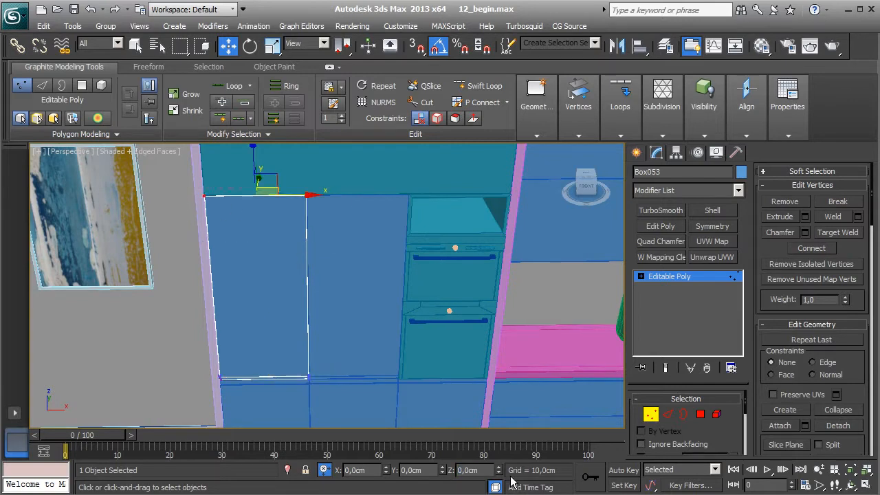
{"action": "type", "text": "-0,1"}
{"action": "key", "text": "Return"}
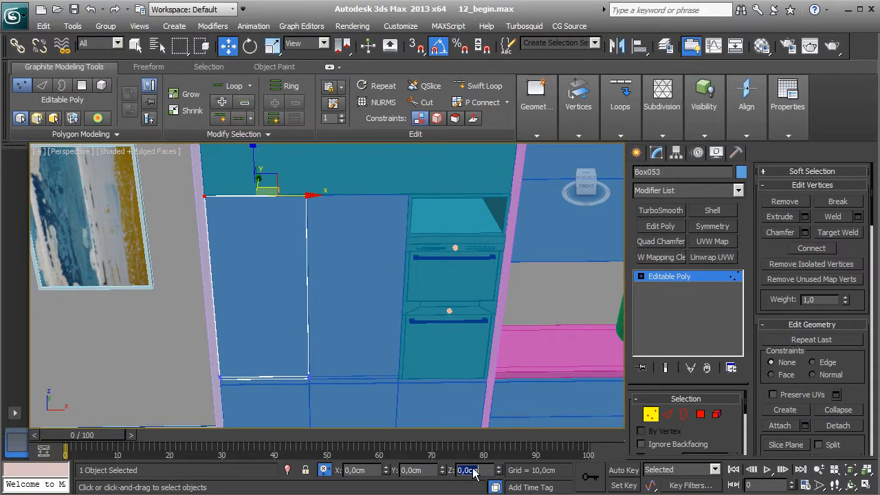
{"action": "left_click", "coordinate": [649, 414]}
- Select the Microwave group in the oven column and open it for editing its parts
{"action": "middle_click_drag", "start_coordinate": [336, 313], "coordinate": [298, 318]}
{"action": "middle_click_drag", "start_coordinate": [373, 294], "coordinate": [427, 322]}
{"action": "scroll", "coordinate": [314, 214], "scroll_direction": "up", "scroll_amount": 2}
{"action": "middle_click_drag", "start_coordinate": [428, 322], "coordinate": [398, 337]}
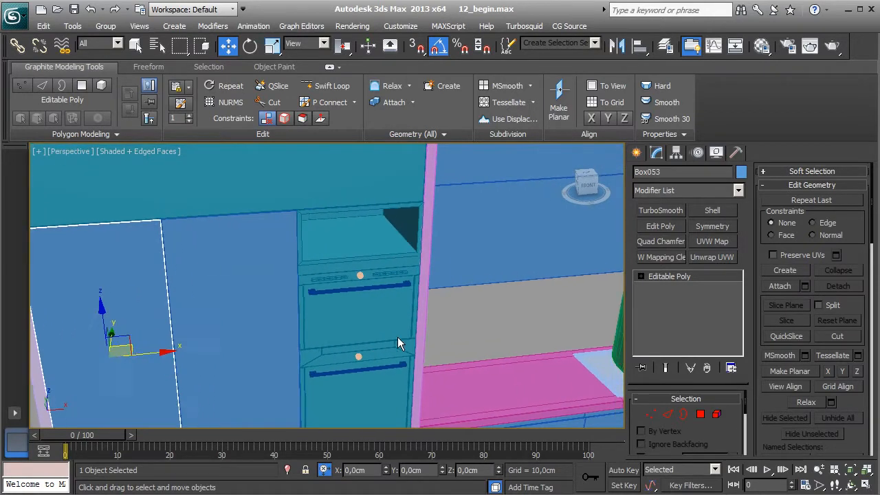
{"action": "left_click", "coordinate": [361, 292]}
{"action": "scroll", "coordinate": [355, 317], "scroll_direction": "up", "scroll_amount": 5}
{"action": "middle_click_drag", "start_coordinate": [355, 317], "coordinate": [356, 340]}
{"action": "scroll", "coordinate": [356, 340], "scroll_direction": "up", "scroll_amount": 3}
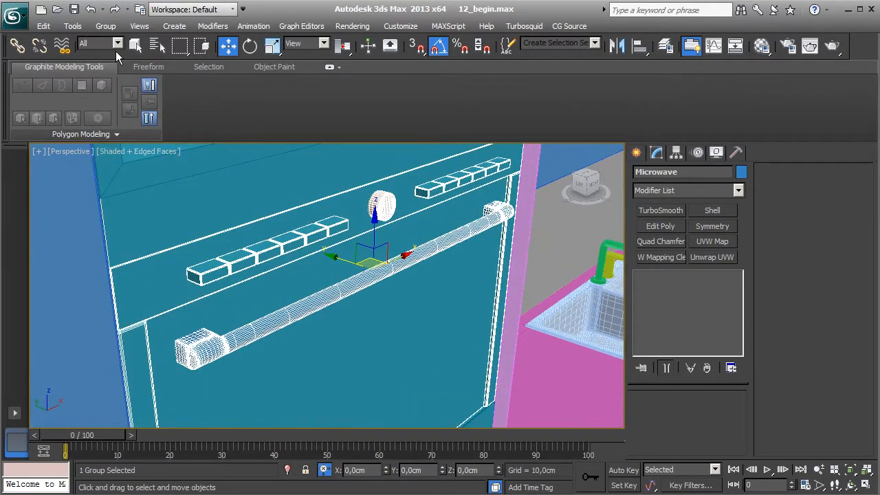
{"action": "left_click", "coordinate": [106, 26]}
{"action": "left_click", "coordinate": [112, 69]}
- Move the microwave's control buttons about 1 cm along Y into the front panel, and close the group
{"action": "middle_click_drag", "start_coordinate": [271, 277], "coordinate": [274, 275], "text": "alt"}
{"action": "left_click", "coordinate": [273, 275]}
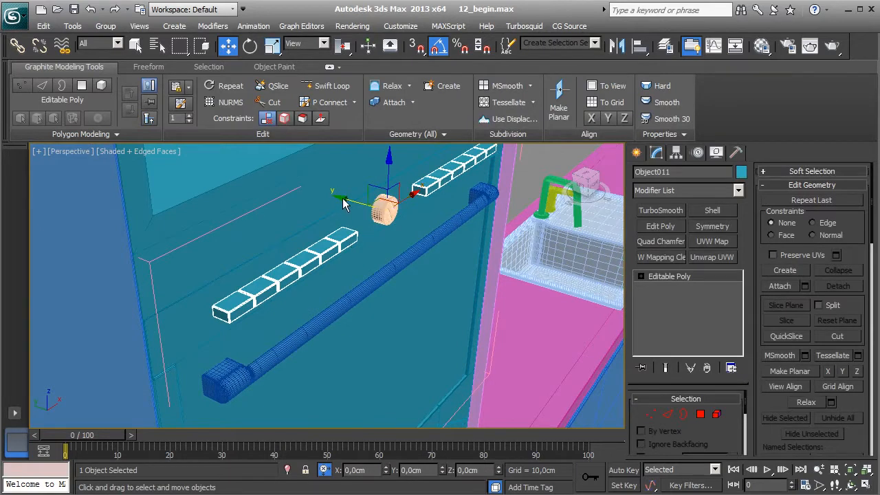
{"action": "left_click_drag", "start_coordinate": [336, 200], "coordinate": [334, 200]}
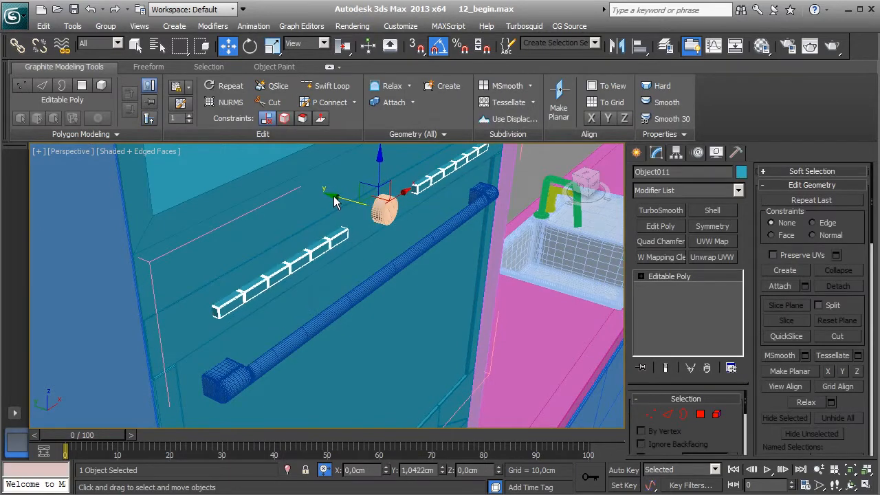
{"action": "left_click", "coordinate": [105, 26]}
{"action": "left_click", "coordinate": [112, 83]}
- Apply an Edit Poly modifier to the Microwave group and offset its left-half vertices 0,2 cm along X
{"action": "scroll", "coordinate": [406, 347], "scroll_direction": "down", "scroll_amount": 2}
{"action": "middle_click_drag", "start_coordinate": [440, 330], "coordinate": [397, 312], "text": "alt"}
{"action": "left_click", "coordinate": [658, 225]}
{"action": "left_click", "coordinate": [649, 414]}
{"action": "left_click_drag", "start_coordinate": [177, 181], "coordinate": [319, 404]}
{"action": "left_click", "coordinate": [369, 473]}
{"action": "type", "text": "0,2"}
{"action": "key", "text": "Return"}
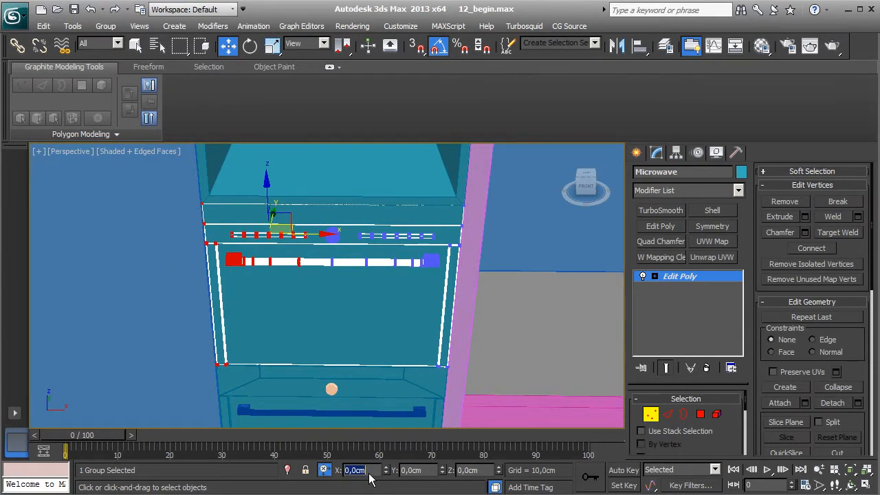
- Offset the microwave's right-half vertices by -0,2 cm along X
{"action": "left_click_drag", "start_coordinate": [500, 190], "coordinate": [353, 403]}
{"action": "left_click", "coordinate": [363, 472]}
{"action": "type", "text": "-0,2"}
{"action": "key", "text": "Return"}
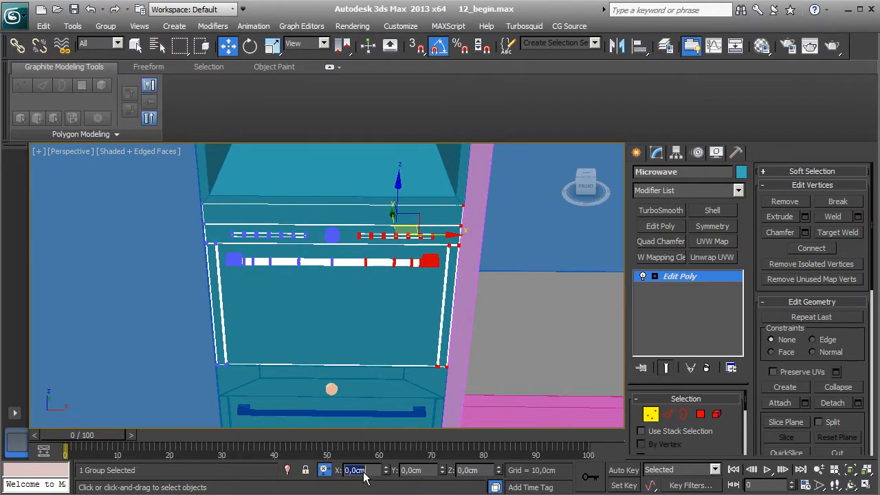
- Offset the microwave's upper vertices -0,2 cm along Z and raise its bottom-edge vertices slightly
{"action": "left_click_drag", "start_coordinate": [192, 177], "coordinate": [465, 390]}
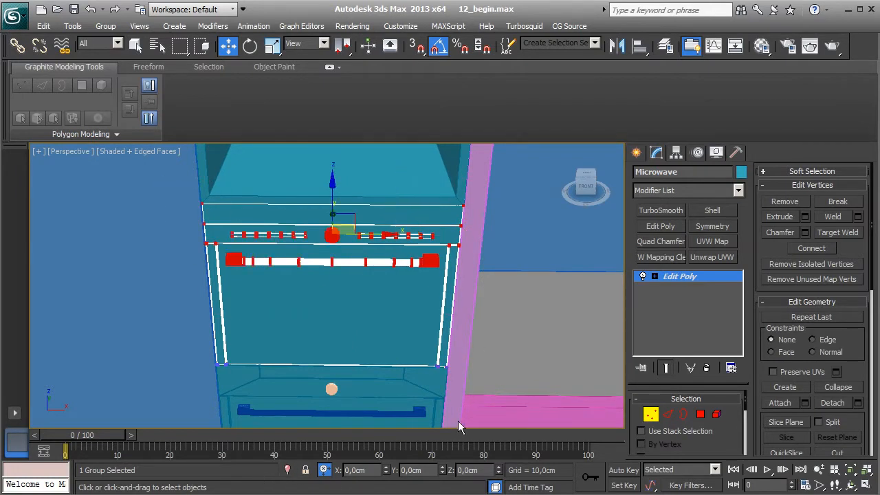
{"action": "left_click", "coordinate": [469, 471]}
{"action": "type", "text": "-0,2"}
{"action": "key", "text": "Return"}
{"action": "left_click_drag", "start_coordinate": [189, 332], "coordinate": [477, 412]}
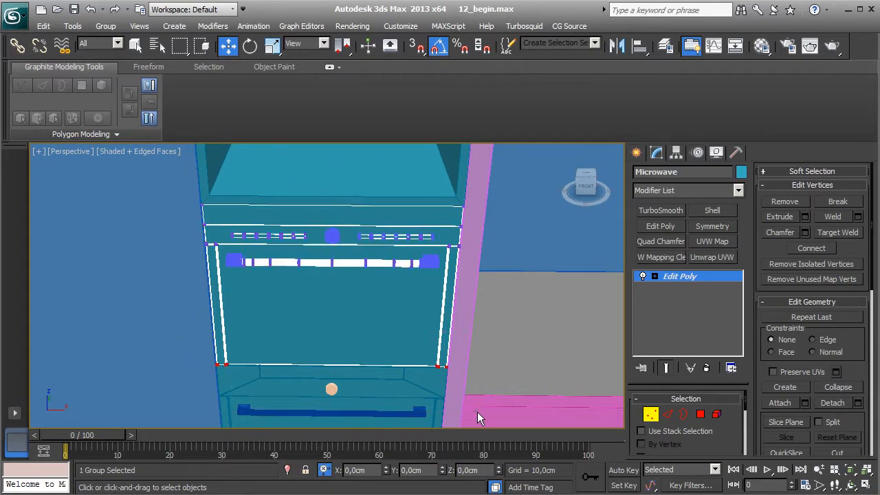
{"action": "left_click", "coordinate": [476, 472]}
{"action": "type", "text": "0"}
{"action": "key", "text": "Return"}
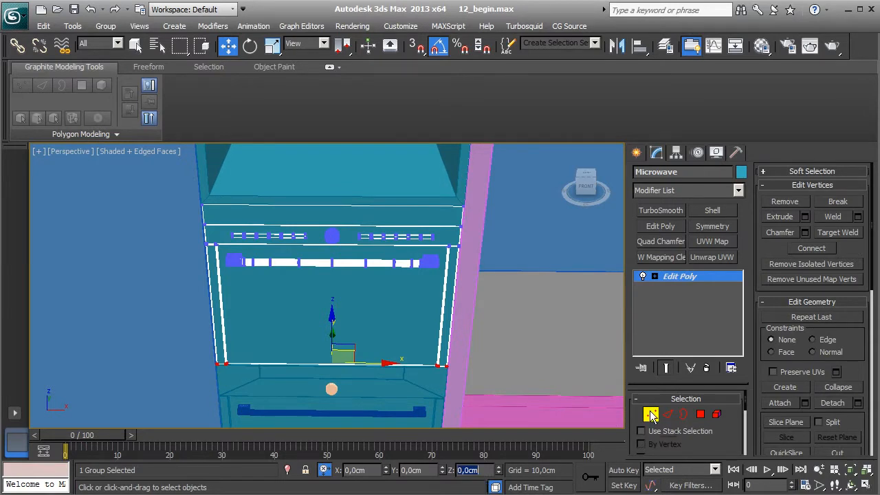
- Leave vertex editing and collapse the Microwave group's entire modifier stack
{"action": "left_click", "coordinate": [652, 415]}
{"action": "right_click", "coordinate": [689, 281]}
{"action": "left_click", "coordinate": [731, 150]}
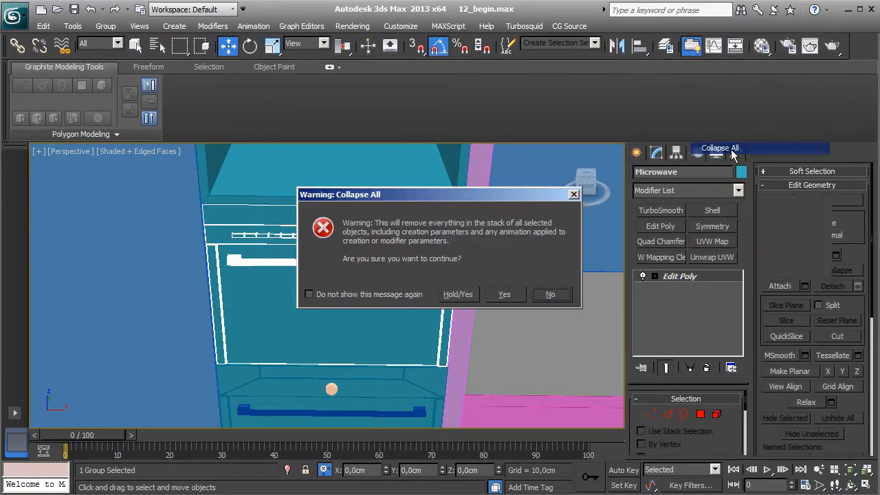
{"action": "left_click", "coordinate": [499, 296]}
- Toggle the edged-faces display to inspect the gaps between the cabinet fronts
{"action": "middle_click_drag", "start_coordinate": [441, 346], "coordinate": [412, 308]}
{"action": "scroll", "coordinate": [411, 308], "scroll_direction": "down", "scroll_amount": 3}
{"action": "middle_click_drag", "start_coordinate": [347, 320], "coordinate": [335, 307], "text": "alt"}
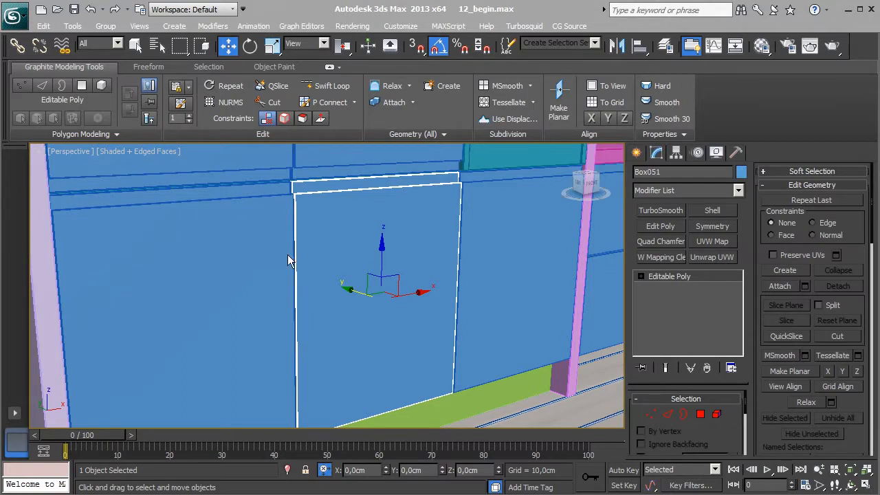
{"action": "key", "text": "F4"}
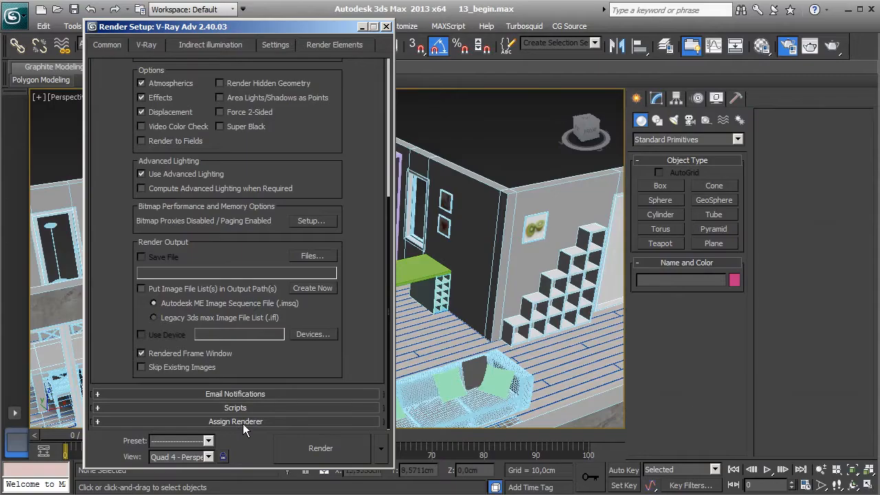
- Check the production renderer assignment in Render Setup, keep V-Ray Adv 2.40.03, and close the dialog
{"action": "left_click", "coordinate": [236, 475]}
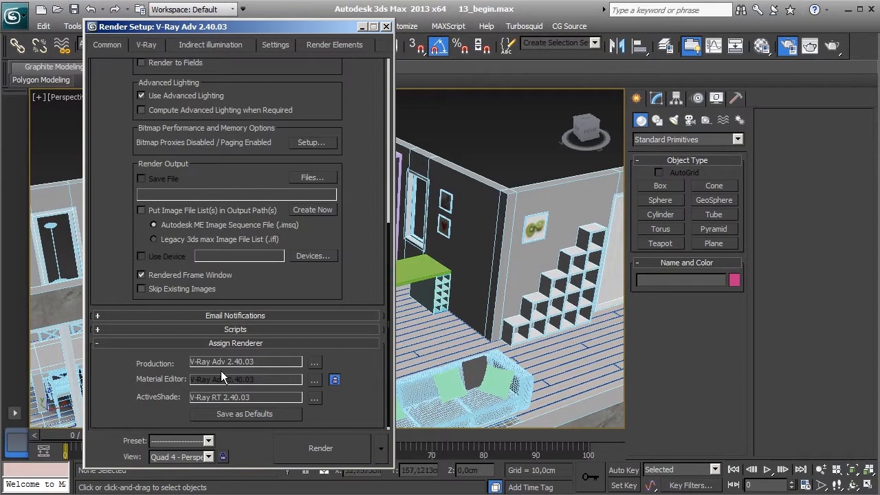
{"action": "left_click", "coordinate": [315, 363]}
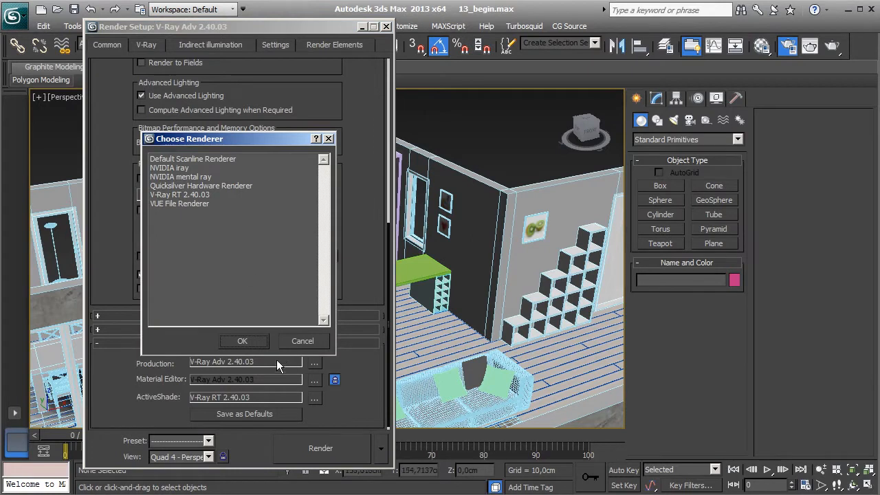
{"action": "left_click", "coordinate": [251, 341]}
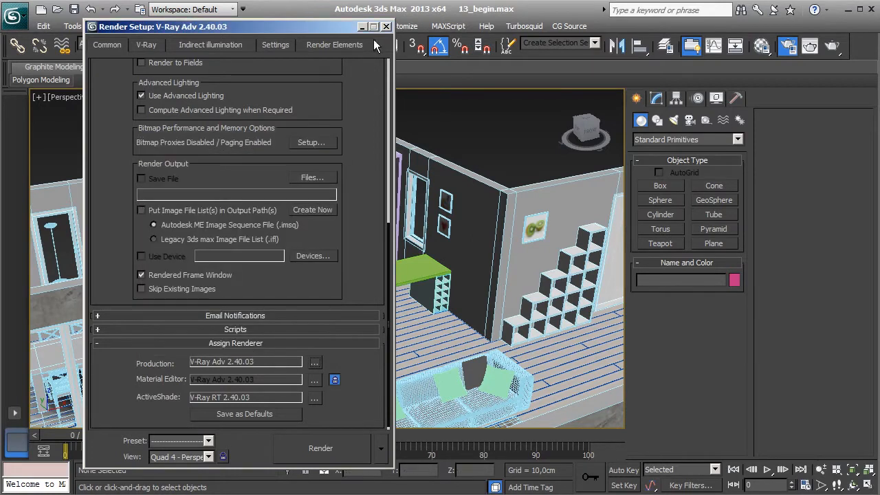
{"action": "left_click", "coordinate": [385, 26]}
- Review the Gamma/LUT correction preferences and accept them
{"action": "left_click", "coordinate": [354, 26]}
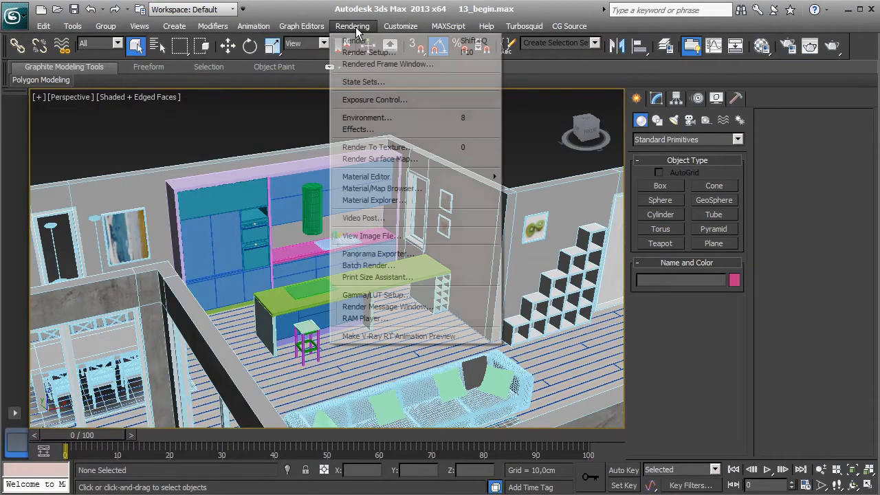
{"action": "left_click", "coordinate": [410, 300]}
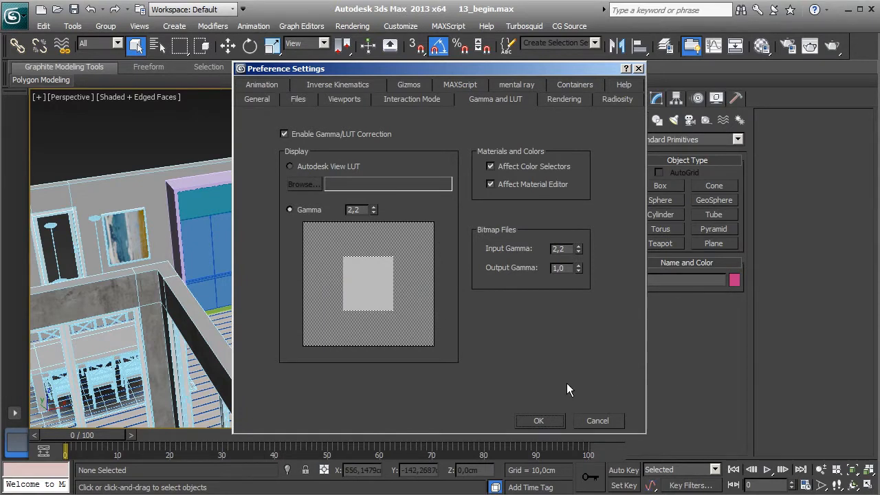
{"action": "left_click", "coordinate": [554, 421]}
- Select the five window and glass-door frame groups around the apartment and isolate them
{"action": "left_click", "coordinate": [413, 244]}
{"action": "middle_click_drag", "start_coordinate": [403, 261], "coordinate": [350, 174], "text": "alt"}
{"action": "left_click", "coordinate": [88, 273], "text": "ctrl"}
{"action": "left_click", "coordinate": [304, 334], "text": "ctrl"}
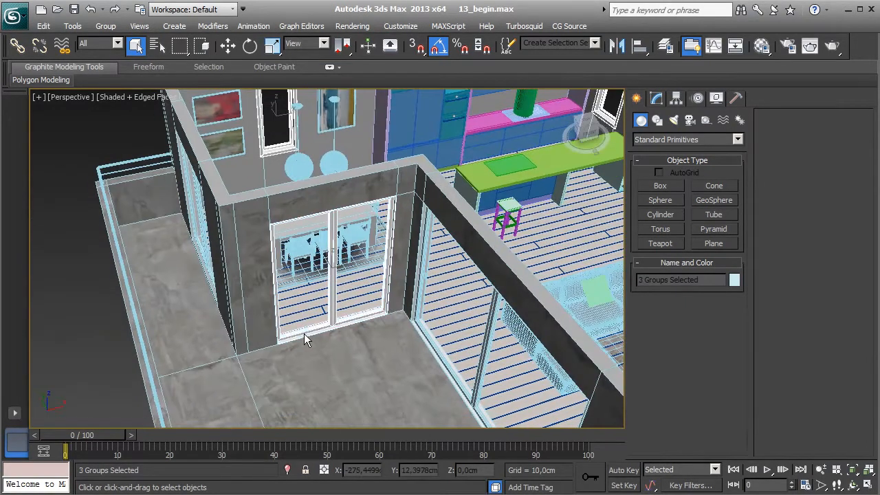
{"action": "left_click", "coordinate": [472, 397], "text": "ctrl"}
{"action": "middle_click_drag", "start_coordinate": [372, 355], "coordinate": [364, 246], "text": "alt"}
{"action": "left_click", "coordinate": [316, 368], "text": "ctrl"}
{"action": "key", "text": "alt+q"}
- Open the five isolated window and glass-door groups so that their individual parts can be selected
{"action": "middle_click_drag", "start_coordinate": [376, 339], "coordinate": [416, 307], "text": "alt"}
{"action": "left_click", "coordinate": [110, 31]}
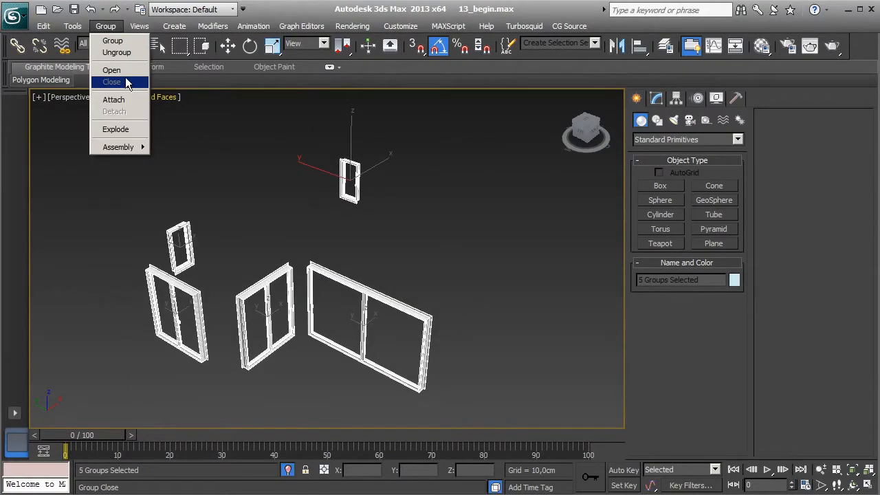
{"action": "left_click", "coordinate": [112, 67]}
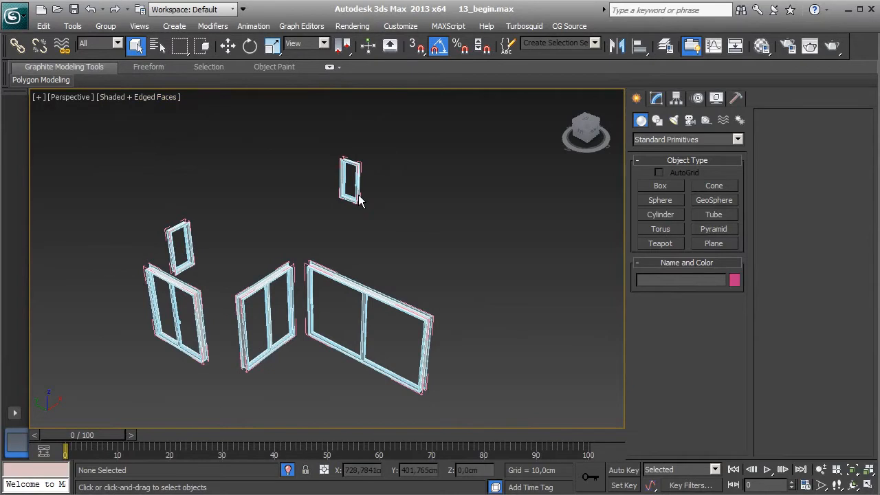
- Select all eight window glass panes, Window_Glass_001 to Window_Glass_008, inside the opened window and door frames
{"action": "scroll", "coordinate": [358, 198], "scroll_direction": "up", "scroll_amount": 3}
{"action": "left_click", "coordinate": [359, 167]}
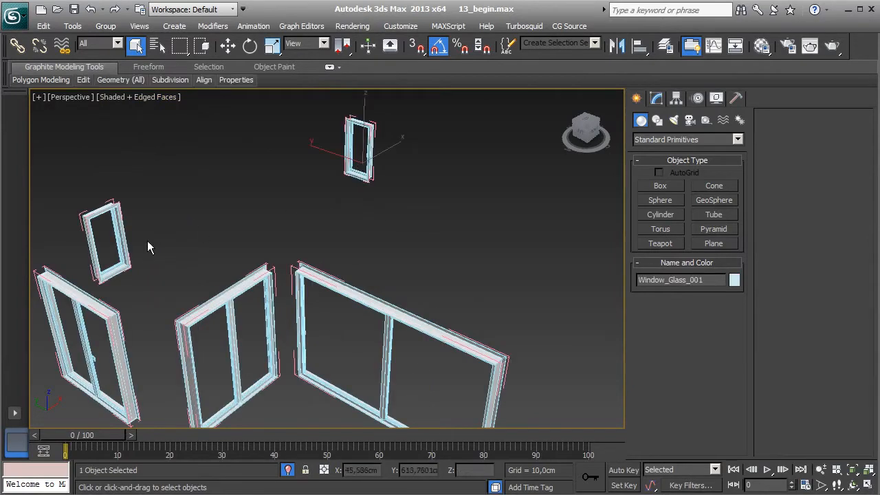
{"action": "left_click", "coordinate": [111, 242], "text": "ctrl"}
{"action": "mouse_move", "coordinate": [152, 236]}
{"action": "middle_mouse_down", "text": "alt"}
{"action": "mouse_move", "coordinate": [256, 231]}
{"action": "mouse_move", "coordinate": [159, 236]}
{"action": "middle_mouse_up", "text": "alt"}
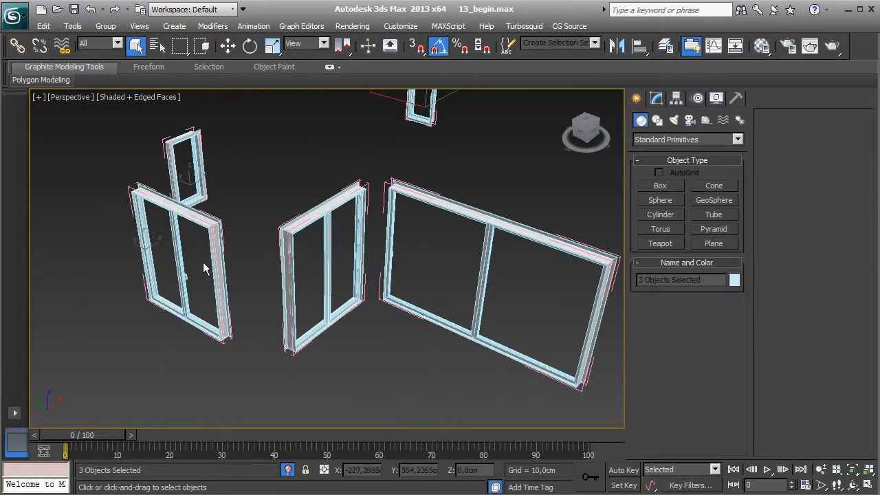
{"action": "left_click", "coordinate": [313, 282], "text": "ctrl"}
{"action": "left_click", "coordinate": [351, 264], "text": "ctrl"}
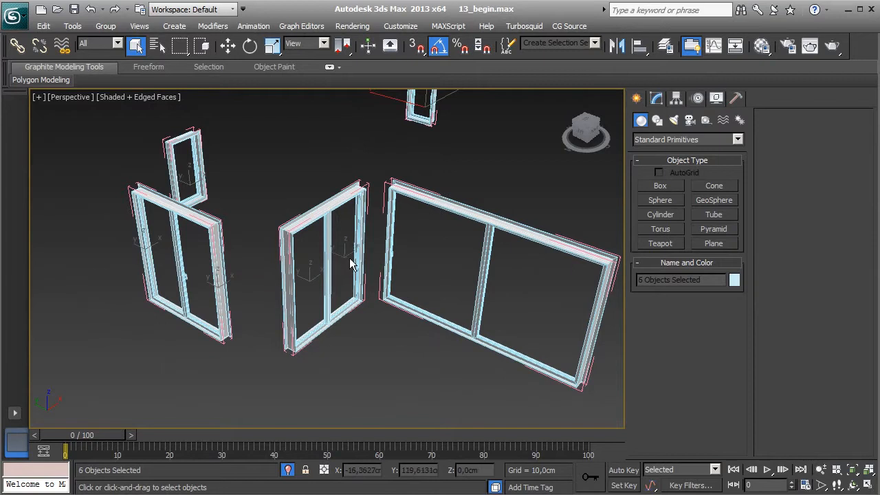
- Turn off Visible to GI in the V-Ray object properties of the eight glass panes, and end the isolation
{"action": "right_click", "coordinate": [443, 255]}
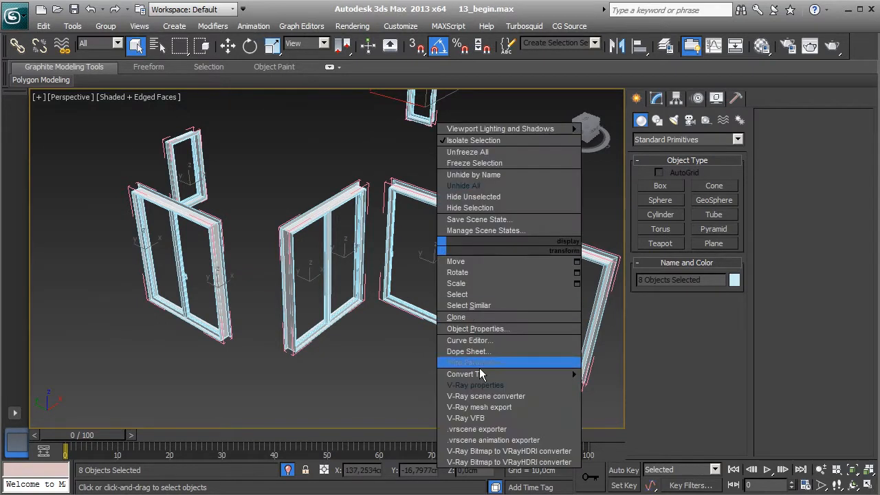
{"action": "left_click", "coordinate": [482, 394]}
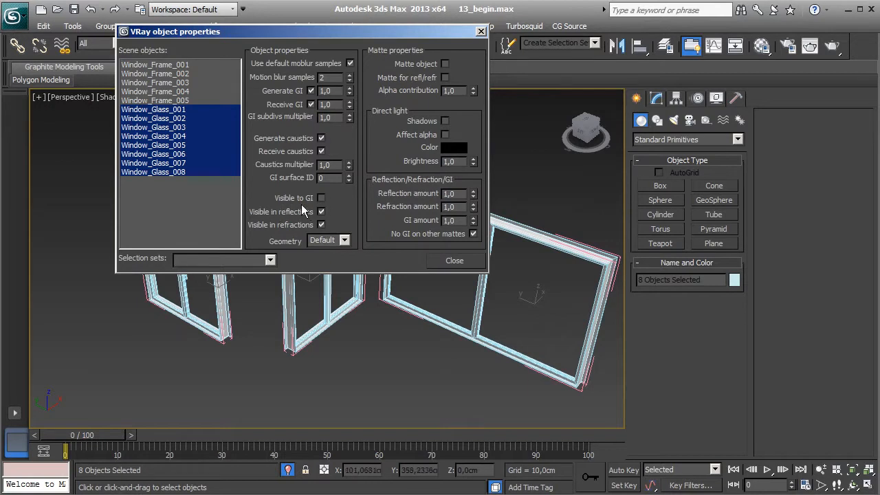
{"action": "left_click", "coordinate": [454, 261]}
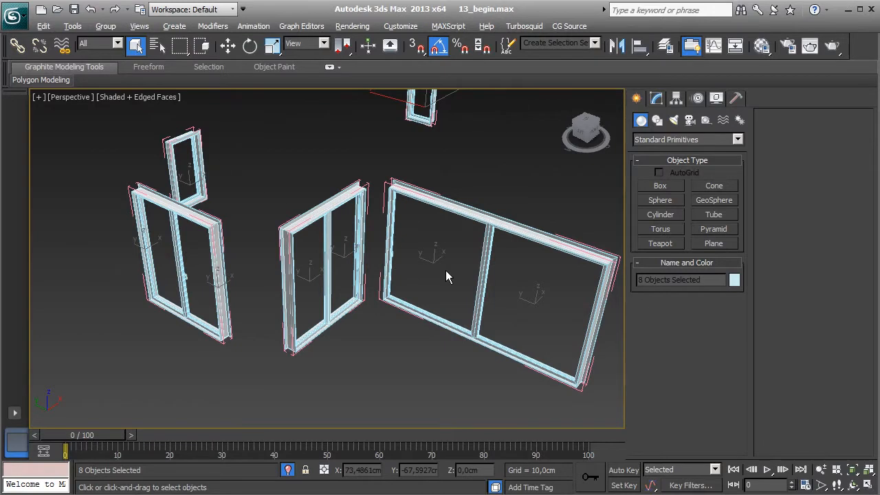
{"action": "key", "text": "alt+q"}
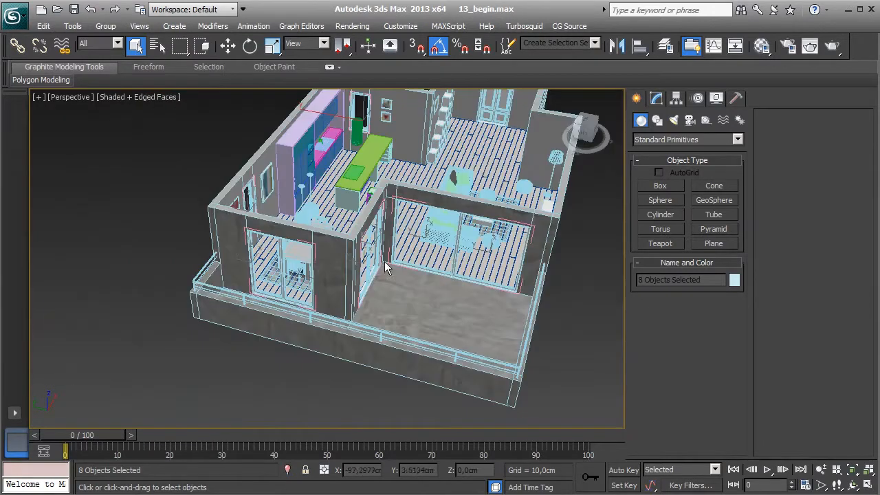
{"action": "middle_click_drag", "start_coordinate": [457, 275], "coordinate": [388, 254], "text": "alt"}
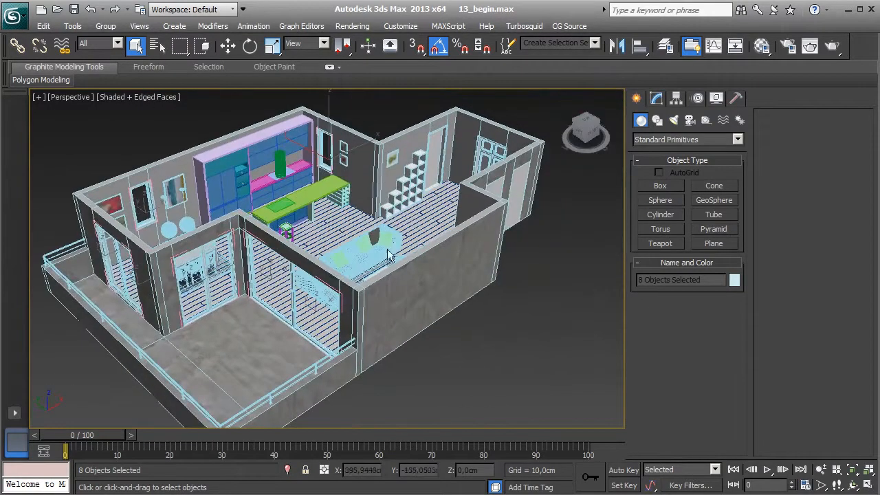
- Create a VRayMtl material in the first Material Editor slot and name it Basic
{"action": "left_click", "coordinate": [762, 45]}
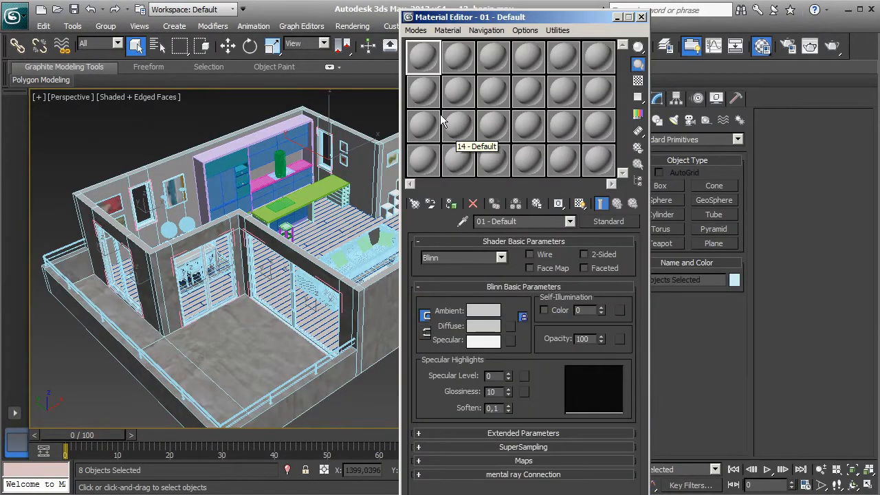
{"action": "left_click", "coordinate": [415, 203]}
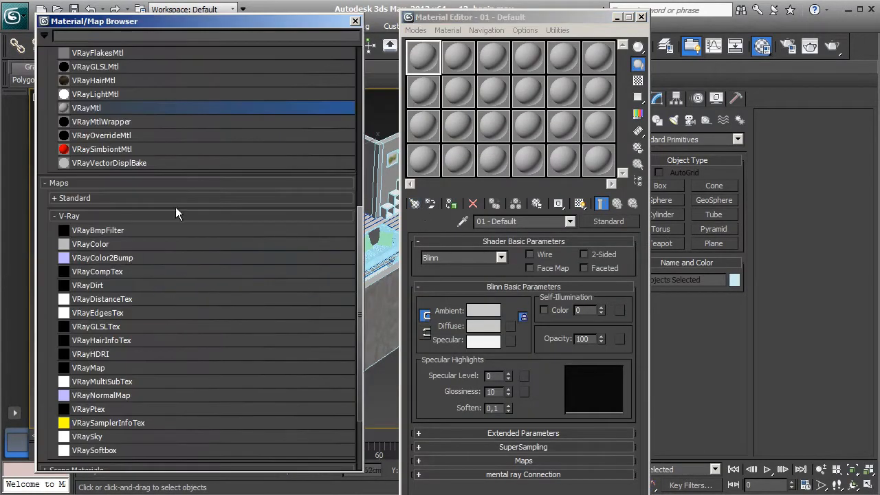
{"action": "double_click", "coordinate": [101, 109]}
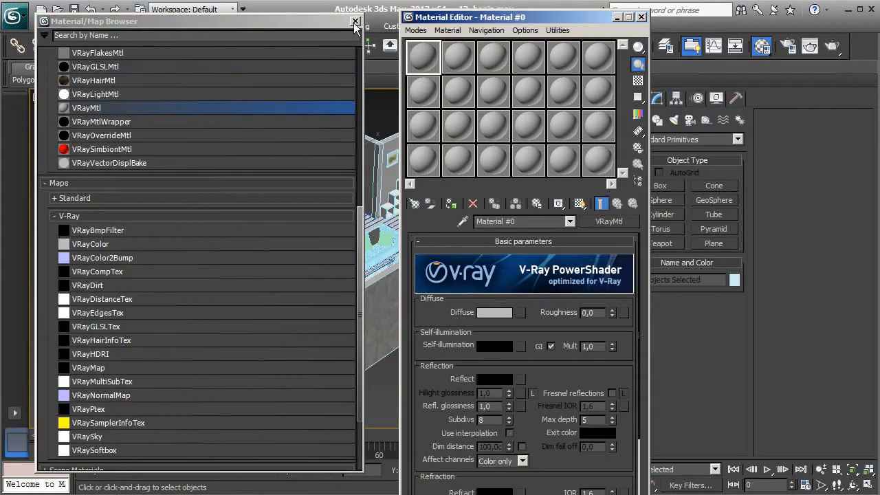
{"action": "left_click", "coordinate": [354, 22]}
{"action": "left_click", "coordinate": [526, 222]}
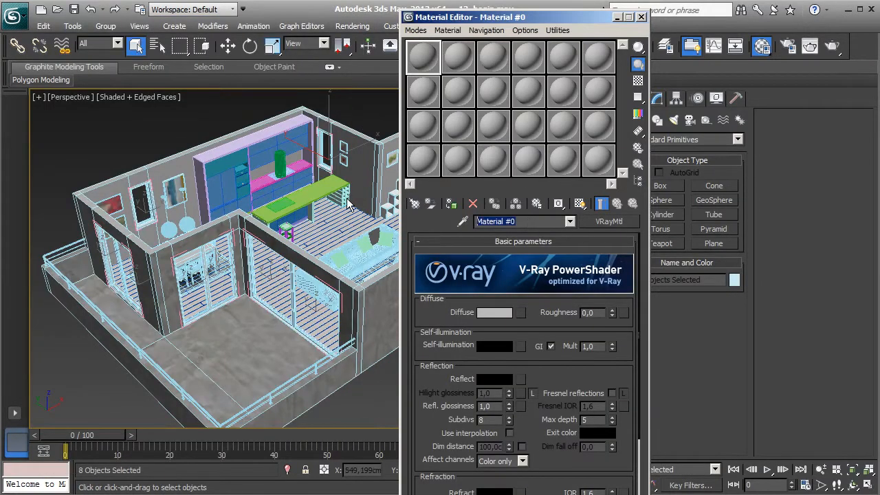
{"action": "type", "text": "Basic"}
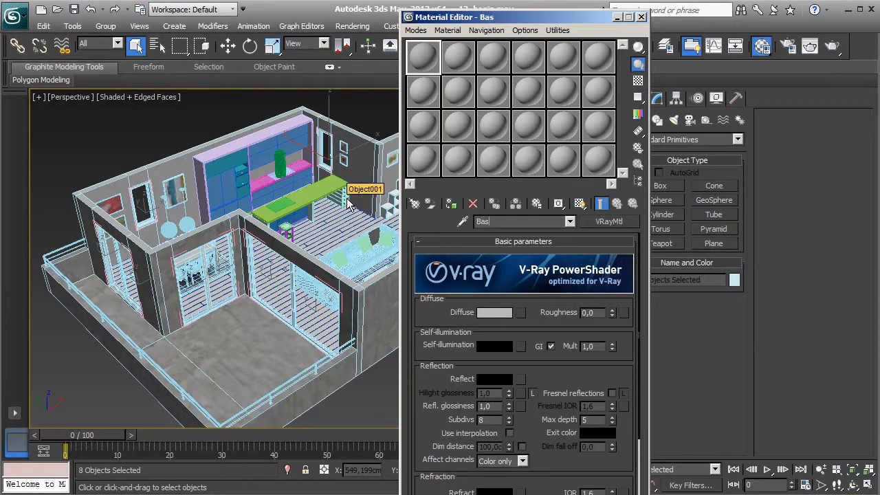
- Enlarge the Basic material's preview with a checkered background and set its diffuse colour value to 200
{"action": "double_click", "coordinate": [436, 66]}
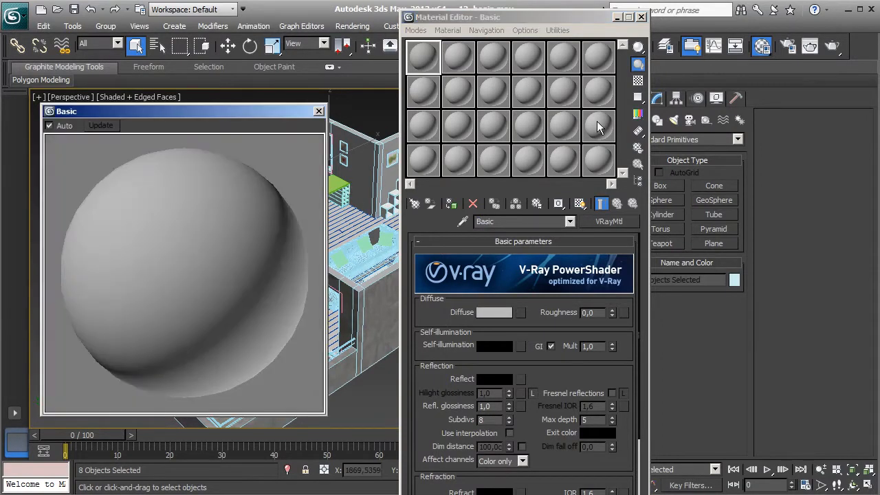
{"action": "left_click", "coordinate": [638, 81]}
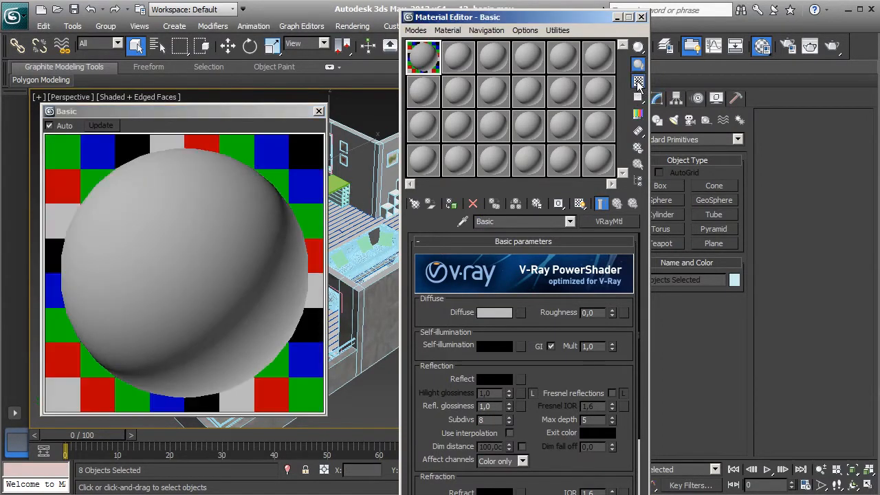
{"action": "left_click", "coordinate": [495, 313]}
{"action": "left_click", "coordinate": [344, 156]}
{"action": "type", "text": "200"}
{"action": "left_click", "coordinate": [302, 203]}
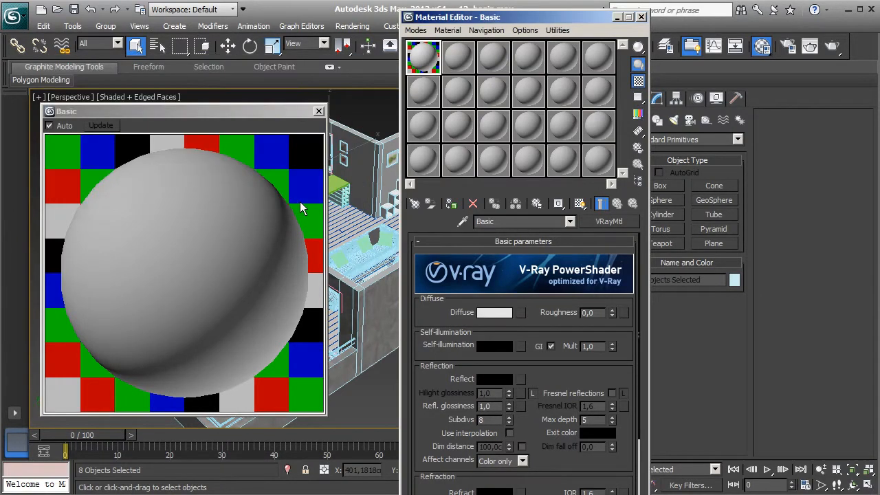
- Set the Basic material's reflection colour value to 128
{"action": "left_click", "coordinate": [495, 380]}
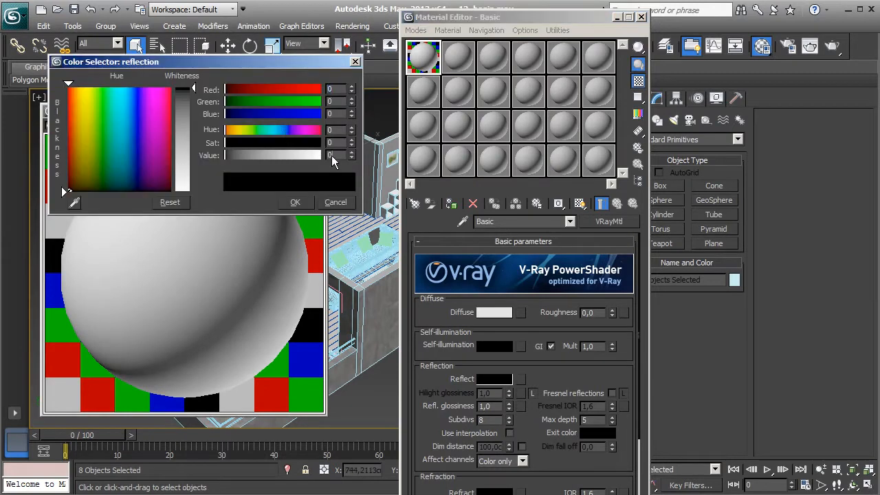
{"action": "left_click", "coordinate": [332, 156]}
{"action": "type", "text": "128"}
{"action": "key", "text": "Return"}
{"action": "left_click", "coordinate": [296, 204]}
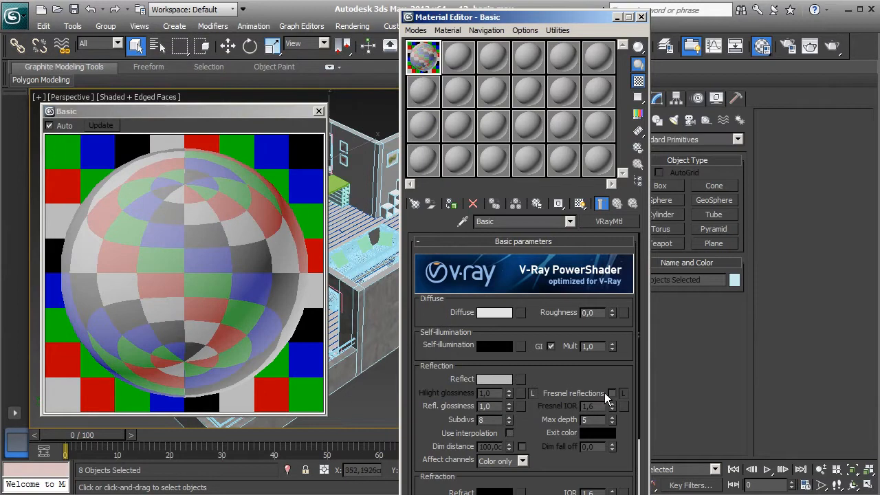
- Enable Fresnel reflections on the Basic material, set its reflection glossiness to 0,6, and close the enlarged preview
{"action": "left_click", "coordinate": [612, 394]}
{"action": "double_click", "coordinate": [497, 406]}
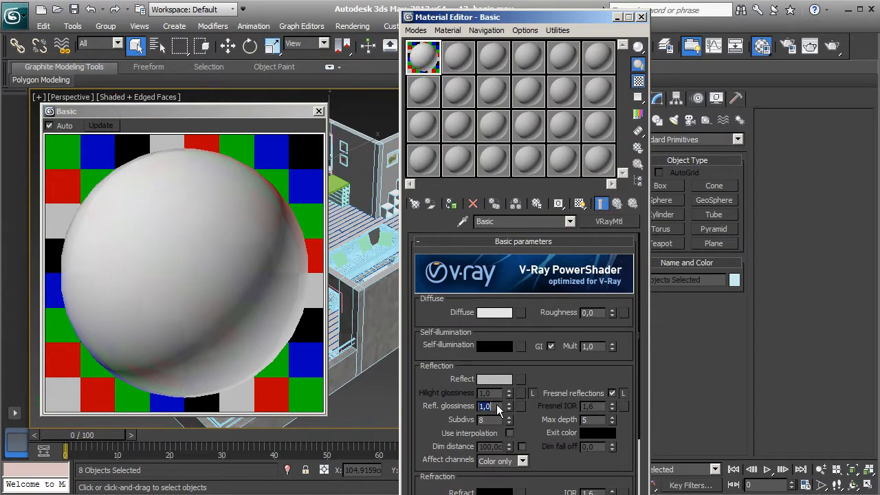
{"action": "type", "text": "0,6"}
{"action": "left_click", "coordinate": [318, 111]}
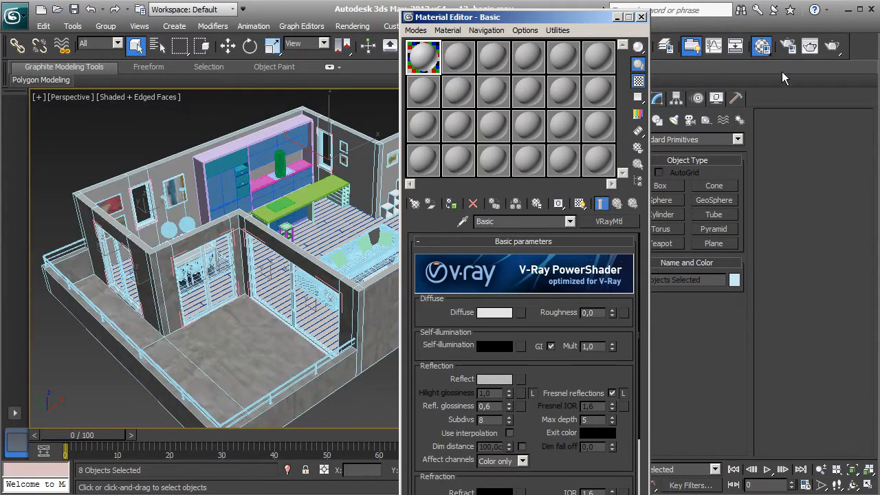
- Enable the built-in V-Ray frame buffer in Render Setup
{"action": "left_click", "coordinate": [788, 47]}
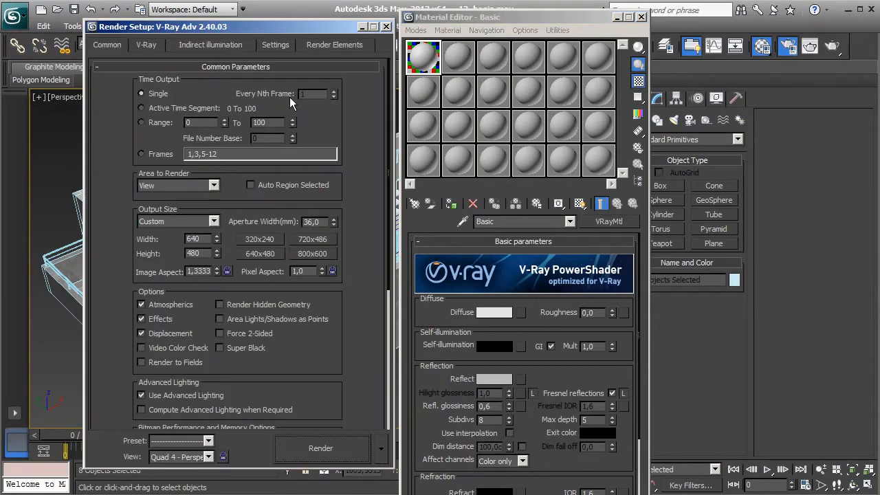
{"action": "left_click", "coordinate": [145, 45]}
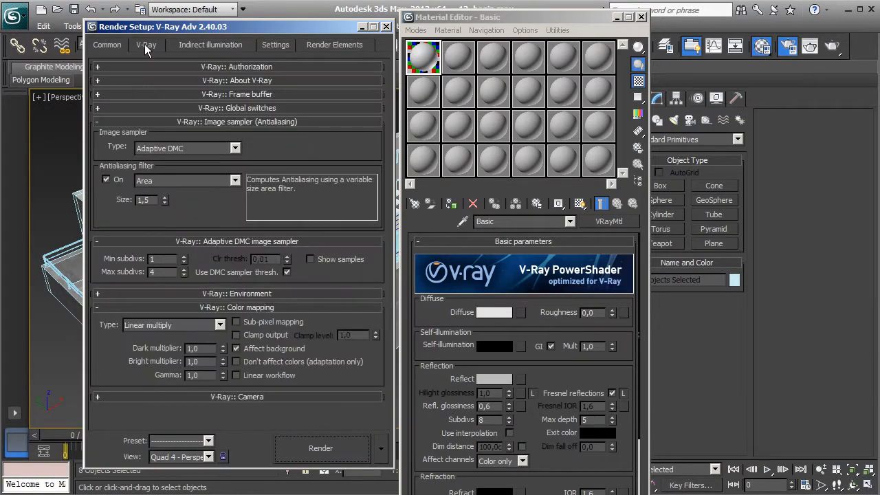
{"action": "left_click", "coordinate": [250, 94]}
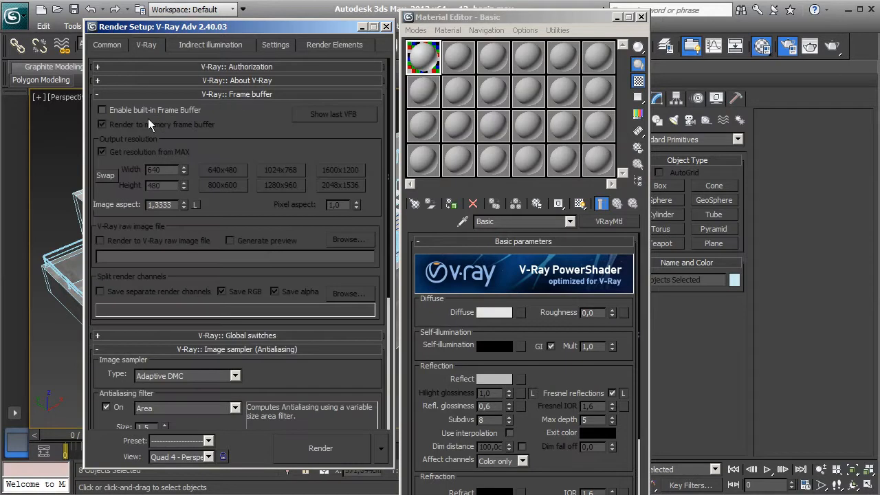
{"action": "left_click", "coordinate": [103, 110]}
{"action": "left_click", "coordinate": [236, 94]}
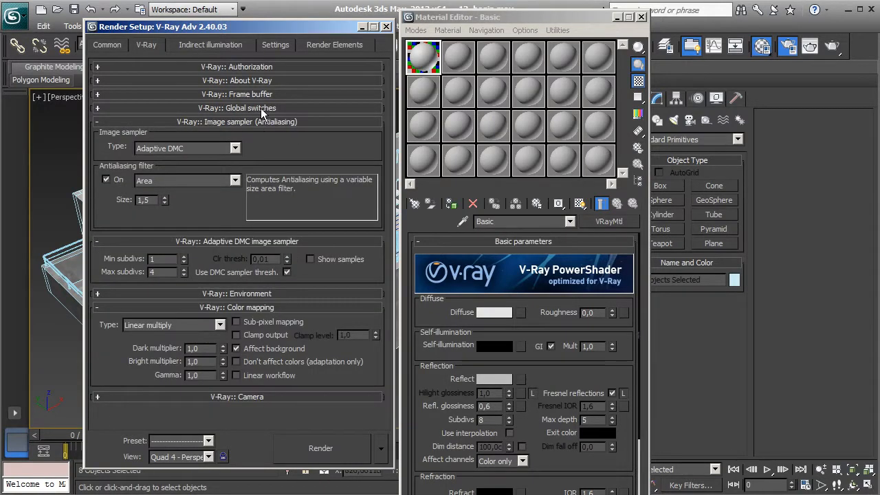
- Enable the override material in V-Ray's global switches, assign Basic to it as an instance, and close the Material Editor
{"action": "left_click", "coordinate": [261, 110]}
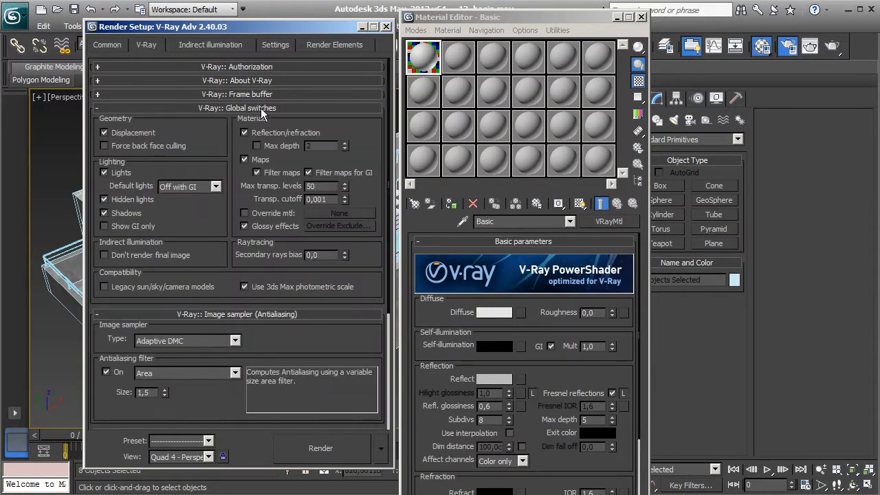
{"action": "left_click", "coordinate": [273, 214]}
{"action": "left_click", "coordinate": [430, 62]}
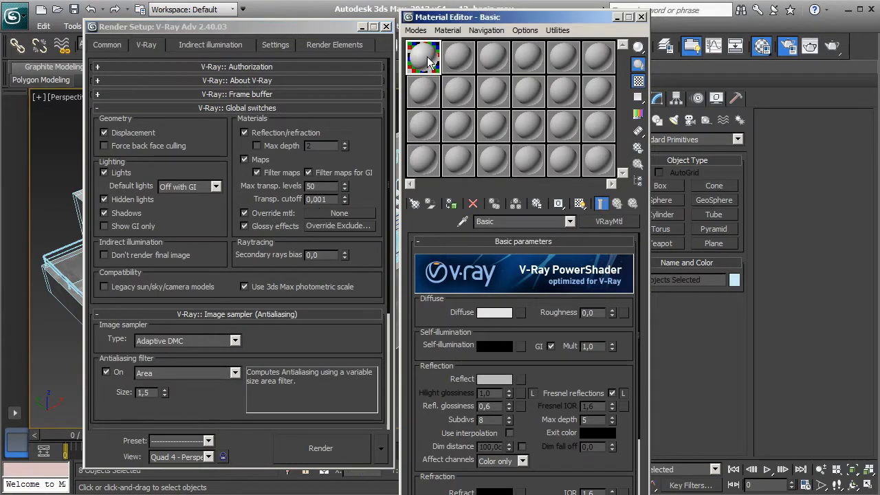
{"action": "left_click_drag", "start_coordinate": [343, 195], "coordinate": [329, 213]}
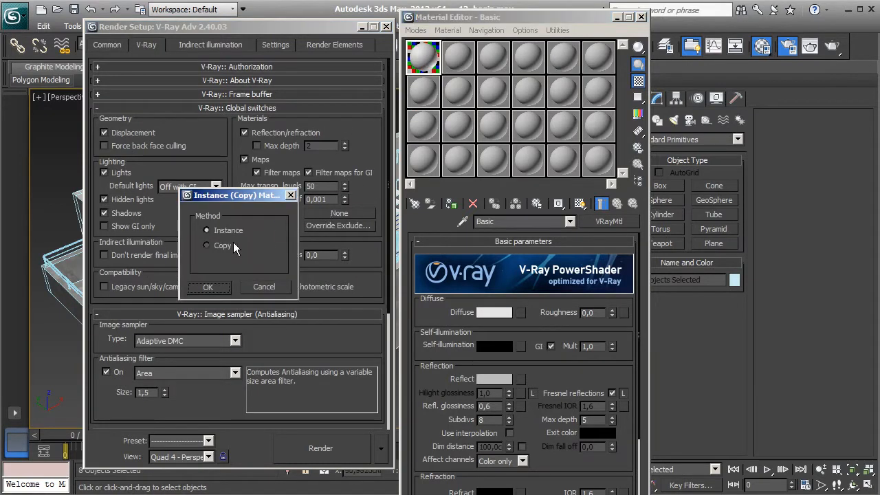
{"action": "left_click", "coordinate": [216, 289]}
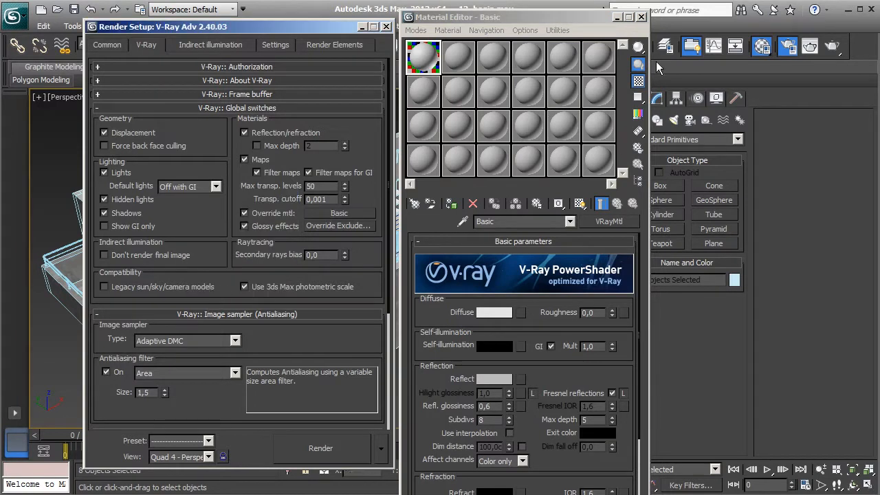
{"action": "left_click", "coordinate": [639, 21]}
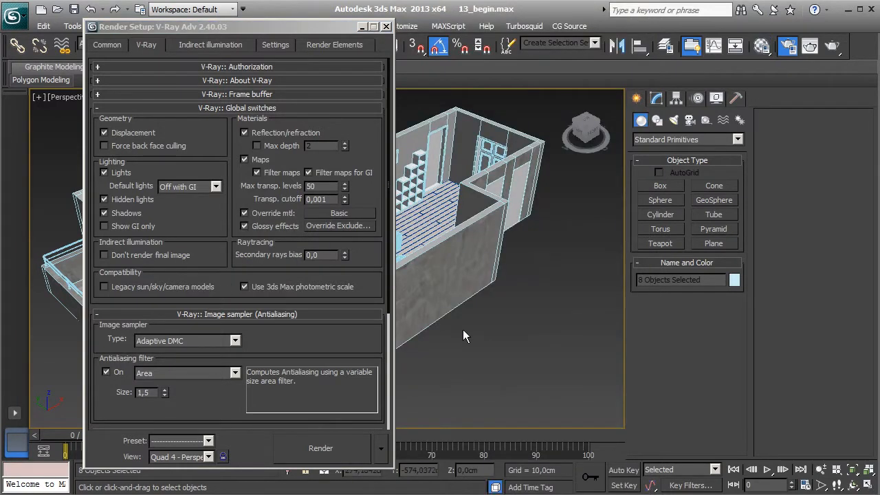
- Exclude Window_Glass_001 to Window_Glass_008 from the material override and collapse the global switches
{"action": "middle_click_drag", "start_coordinate": [536, 303], "coordinate": [502, 306], "text": "alt"}
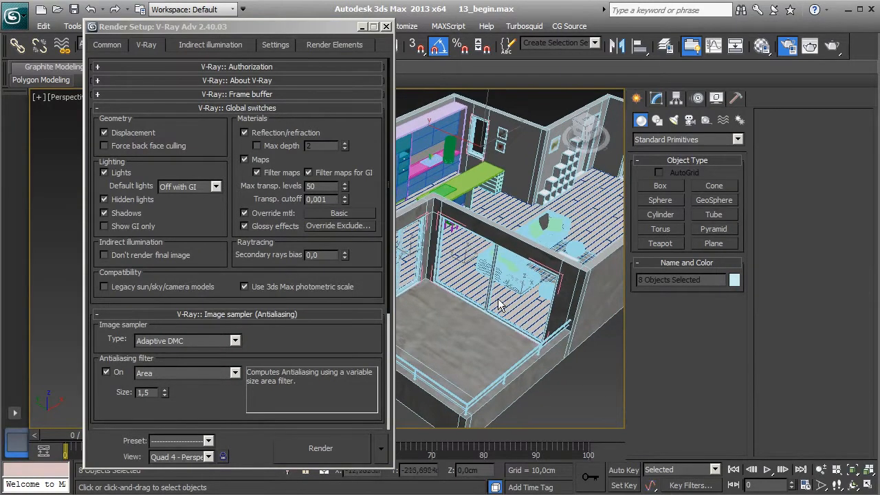
{"action": "left_click", "coordinate": [342, 227]}
{"action": "left_click_drag", "start_coordinate": [416, 171], "coordinate": [415, 343]}
{"action": "left_click", "coordinate": [261, 321]}
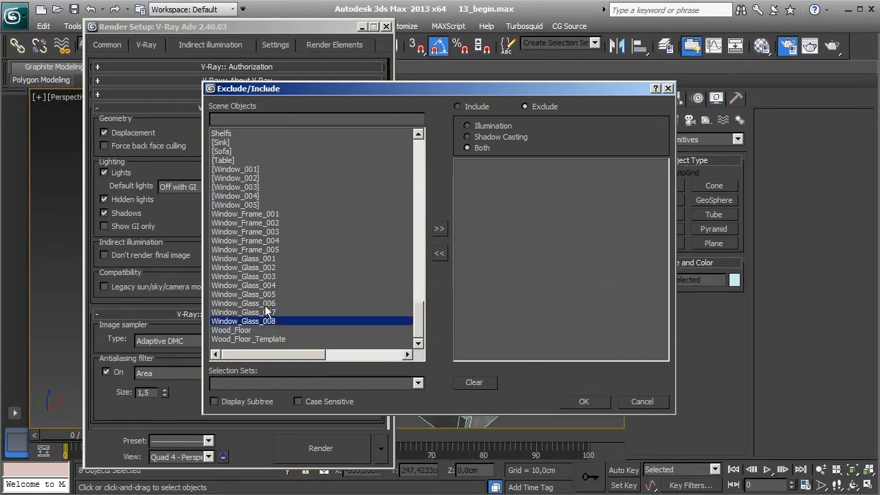
{"action": "left_click", "coordinate": [265, 259], "text": "shift"}
{"action": "left_click", "coordinate": [438, 229]}
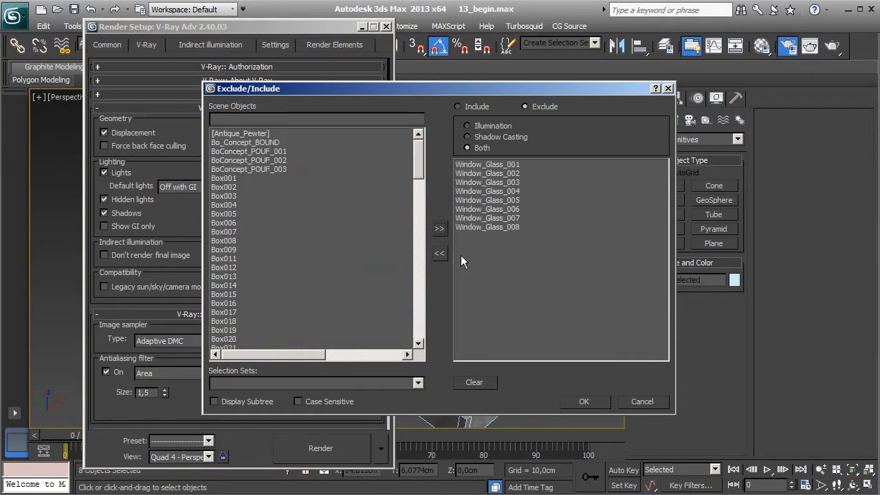
{"action": "left_click", "coordinate": [582, 400]}
{"action": "left_click", "coordinate": [237, 108]}
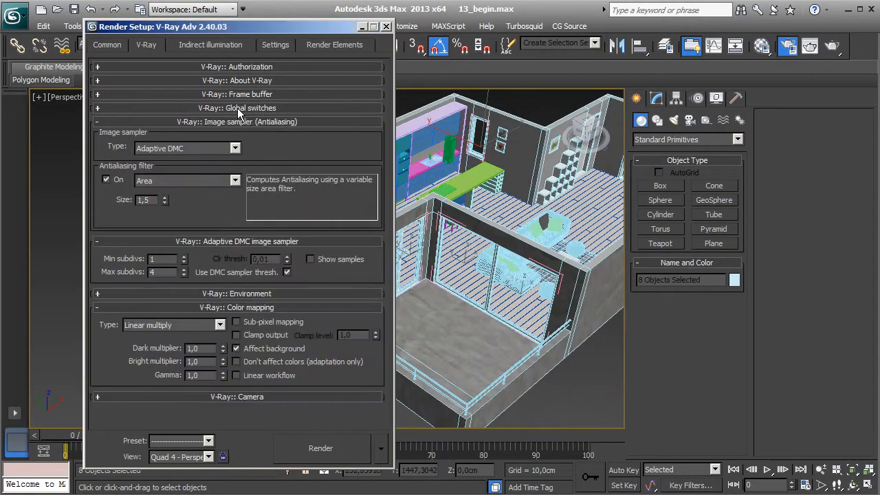
- Switch V-Ray's color mapping type to Reinhard with a burn value of 0,1
{"action": "left_click", "coordinate": [201, 241]}
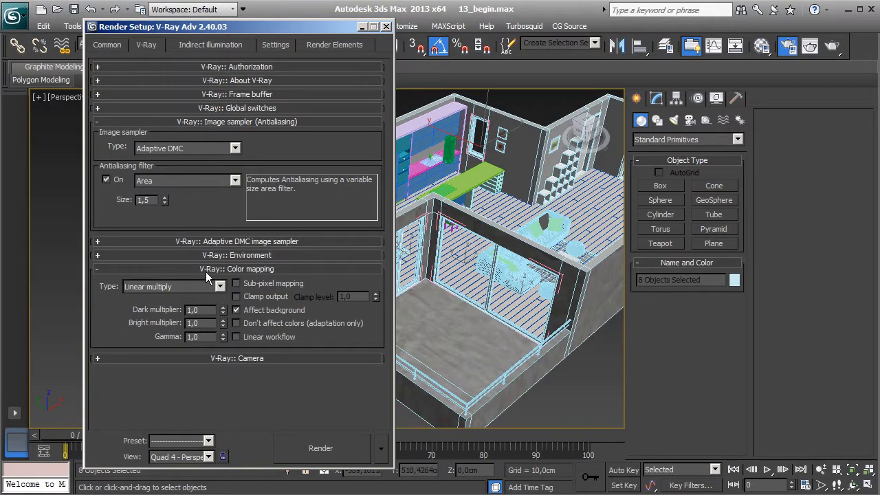
{"action": "left_click", "coordinate": [220, 287]}
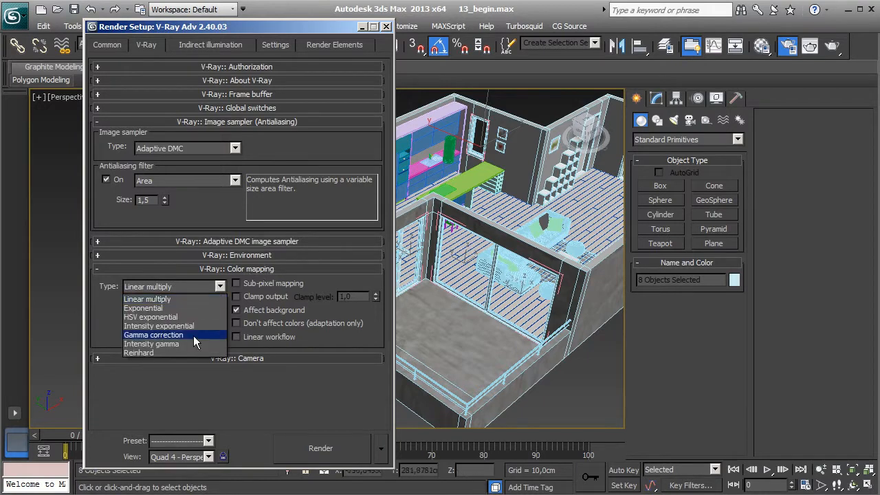
{"action": "left_click", "coordinate": [168, 354]}
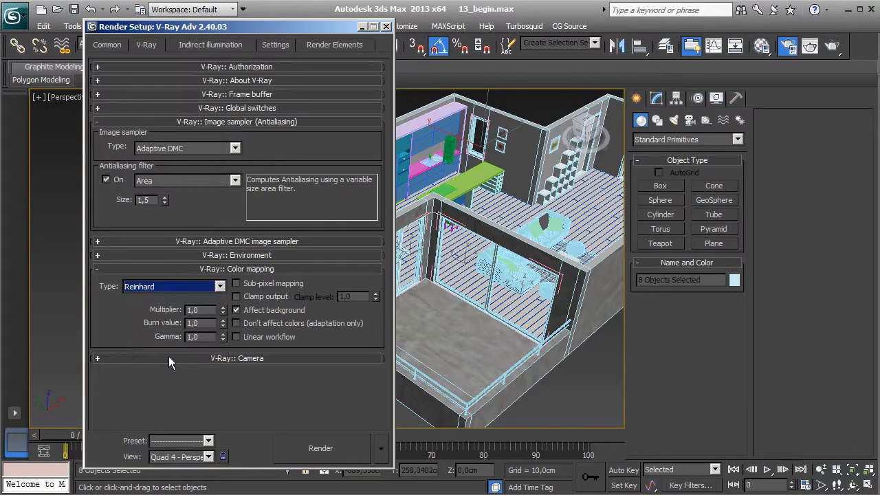
{"action": "left_click", "coordinate": [196, 323]}
{"action": "type", "text": "0"}
{"action": "key", "text": "Return"}
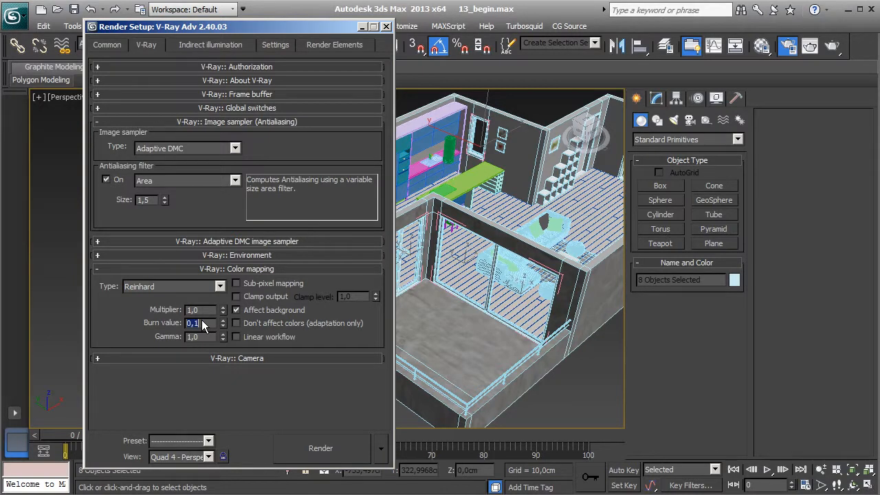
- Try Reinhard burn values of 0, 0,1 and 0,05 in the color mapping settings
{"action": "type", "text": "0"}
{"action": "key", "text": "Return"}
{"action": "type", "text": "0,1"}
{"action": "key", "text": "Return"}
{"action": "type", "text": "0,05"}
{"action": "key", "text": "Return"}
- Set the color mapping gamma to 2,2
{"action": "double_click", "coordinate": [199, 337]}
{"action": "type", "text": "2,2"}
{"action": "key", "text": "Return"}
- Check the available color mapping types while trying Reinhard burn values of 1,0 and 0
{"action": "left_click", "coordinate": [171, 289]}
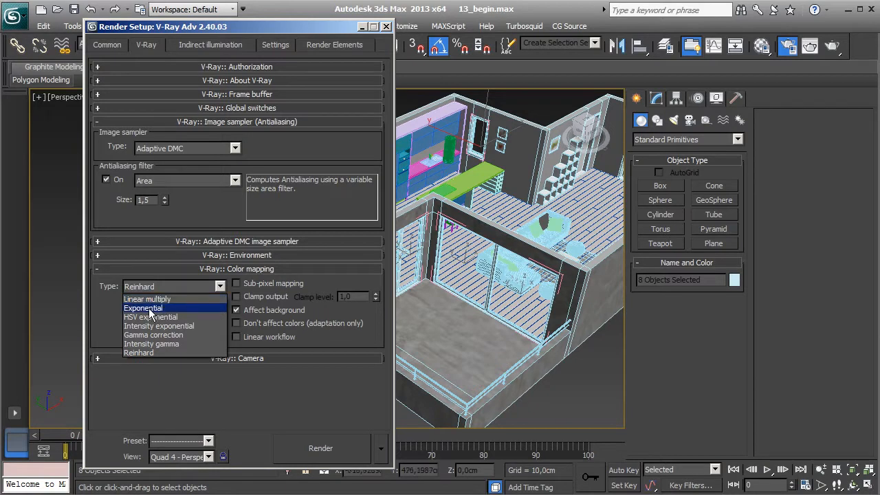
{"action": "left_click", "coordinate": [107, 302]}
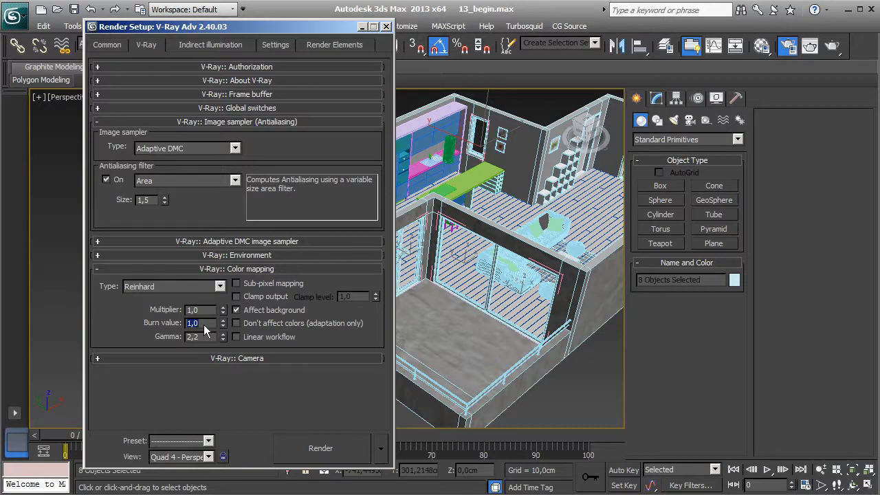
{"action": "left_click", "coordinate": [179, 287]}
{"action": "left_click", "coordinate": [104, 301]}
{"action": "type", "text": "0"}
{"action": "key", "text": "Return"}
{"action": "left_click", "coordinate": [174, 283]}
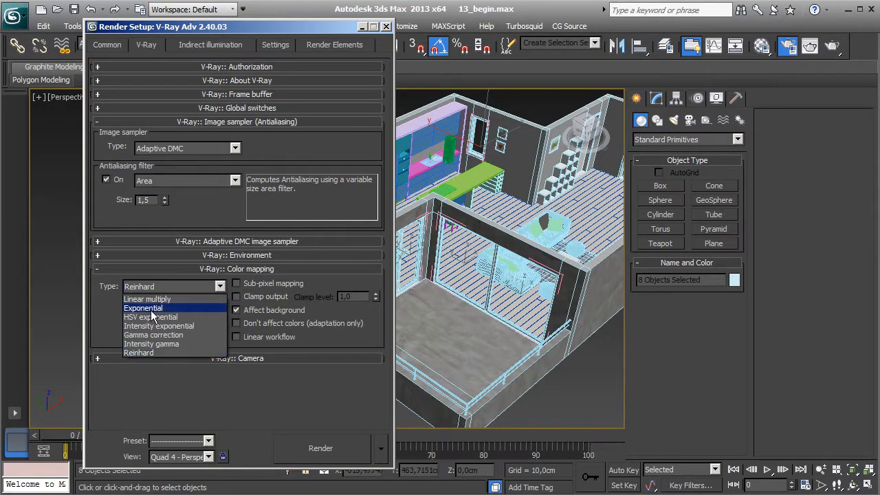
{"action": "left_click", "coordinate": [108, 309]}
- Set the Reinhard color mapping's burn value to 0,1
{"action": "double_click", "coordinate": [199, 326]}
{"action": "type", "text": "0"}
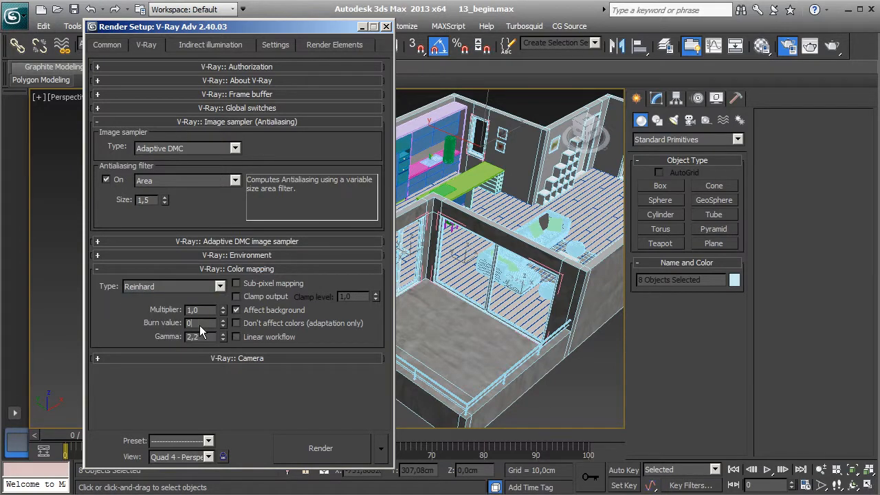
{"action": "type", "text": ",1"}
{"action": "key", "text": "Return"}
- Enable indirect illumination with Brute force for the primary bounces and Light cache for the secondary bounces
{"action": "left_click", "coordinate": [227, 46]}
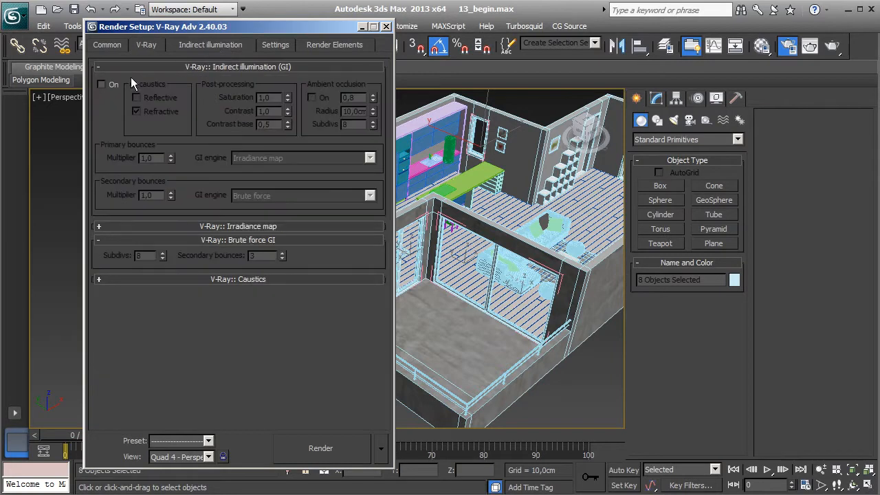
{"action": "left_click", "coordinate": [107, 84]}
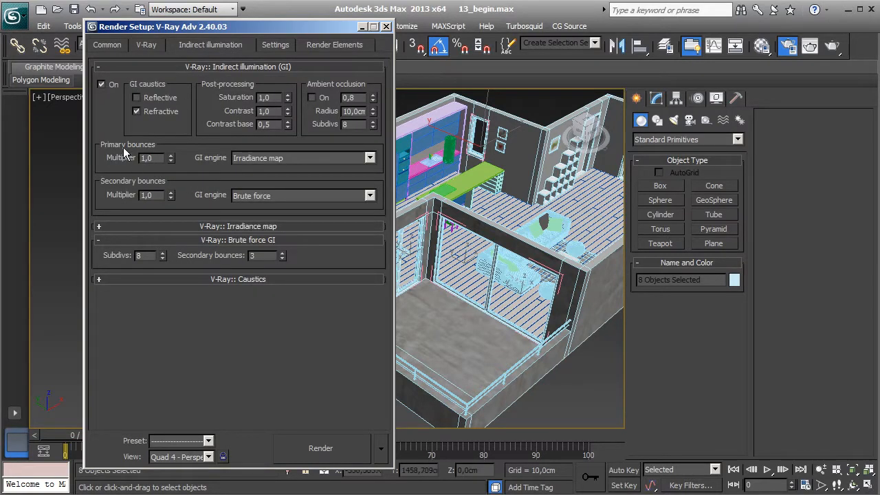
{"action": "left_click", "coordinate": [264, 159]}
{"action": "left_click", "coordinate": [254, 189]}
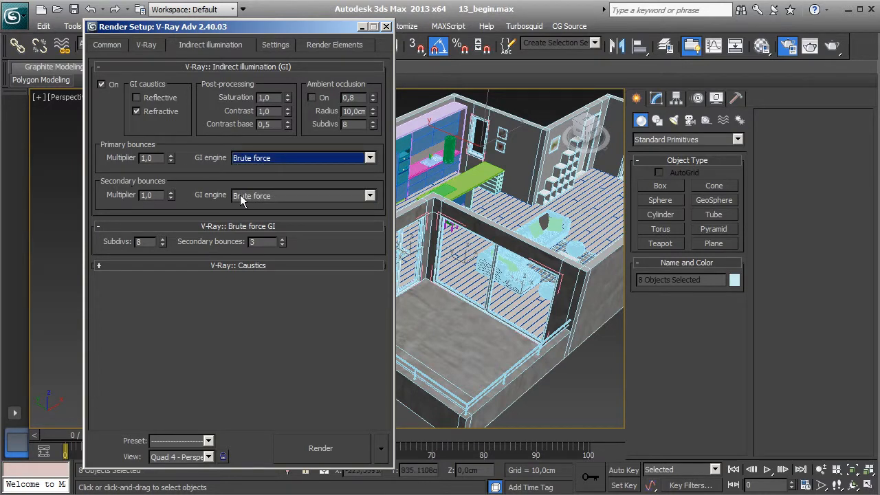
{"action": "left_click", "coordinate": [276, 195]}
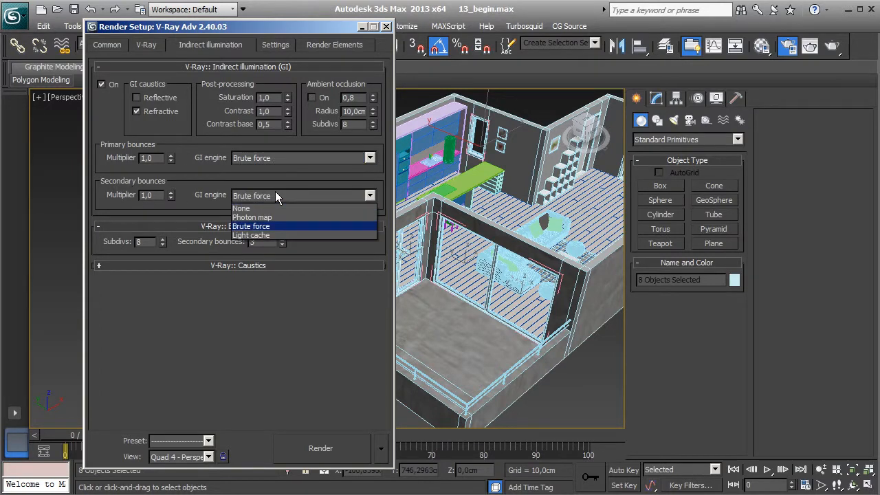
{"action": "left_click", "coordinate": [247, 235]}
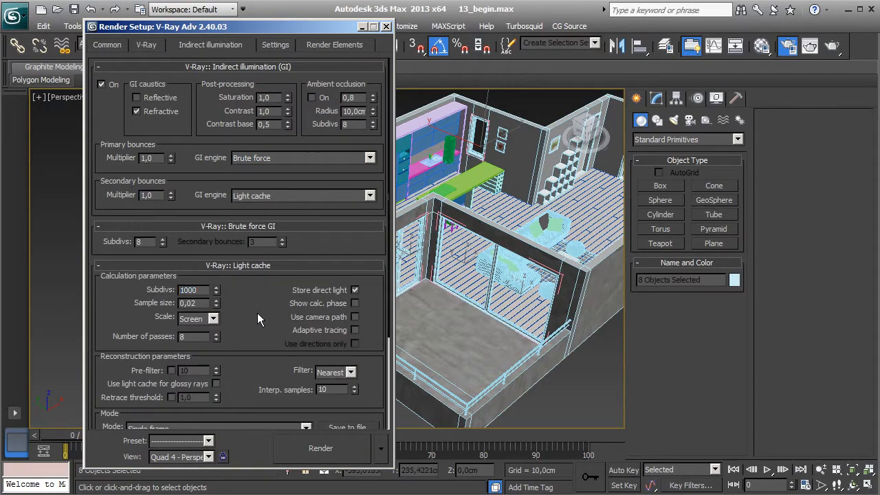
- Enable showing the calculation phase in the Light cache settings
{"action": "scroll", "coordinate": [254, 261], "scroll_direction": "down", "scroll_amount": 2}
{"action": "scroll", "coordinate": [253, 260], "scroll_direction": "down", "scroll_amount": 1}
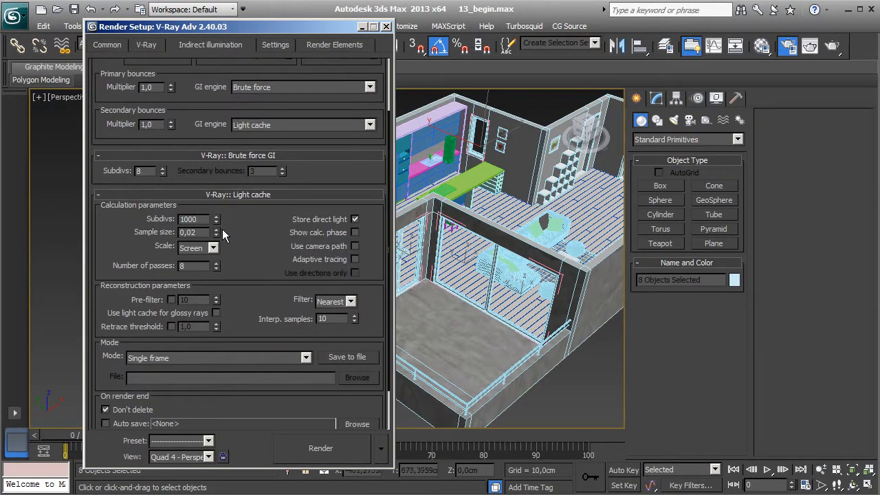
{"action": "left_click", "coordinate": [354, 232]}
{"action": "scroll", "coordinate": [258, 220], "scroll_direction": "down", "scroll_amount": 2}
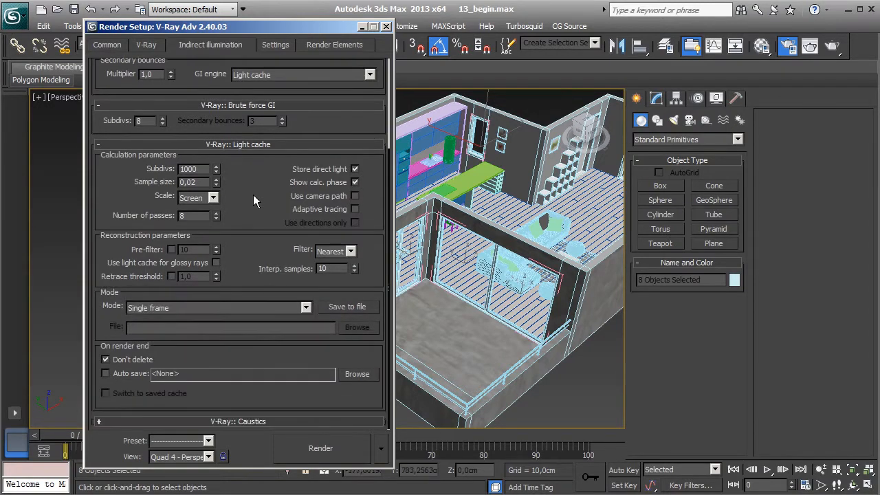
{"action": "scroll", "coordinate": [253, 194], "scroll_direction": "up", "scroll_amount": 4}
- Set the X size of the render region division to 16 and close Render Setup
{"action": "left_click", "coordinate": [275, 46]}
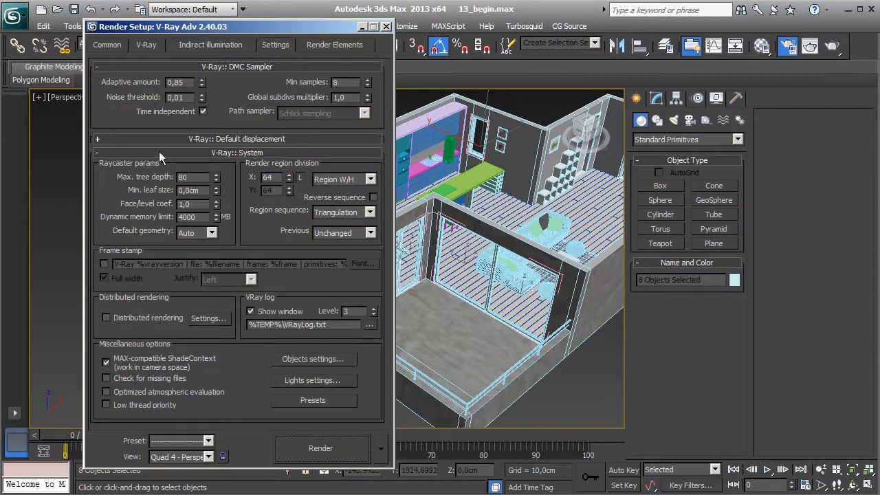
{"action": "double_click", "coordinate": [274, 178]}
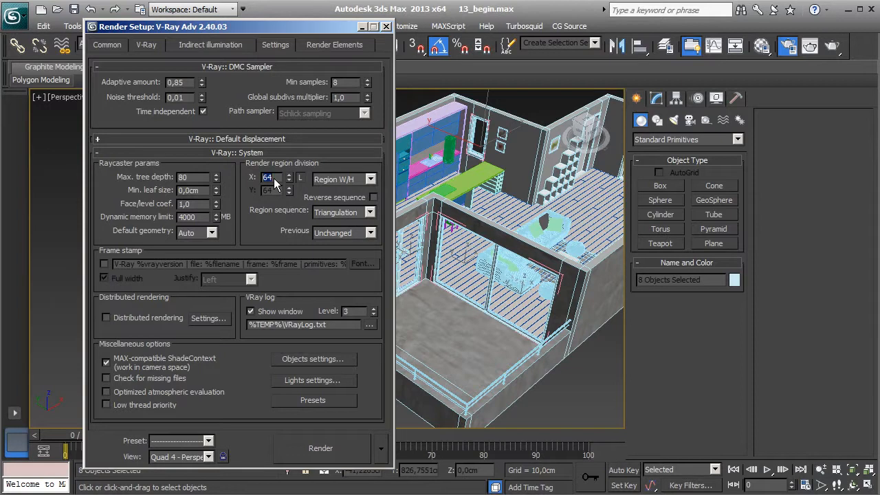
{"action": "type", "text": "16"}
{"action": "key", "text": "Return"}
{"action": "left_click", "coordinate": [227, 241]}
{"action": "type", "text": "1"}
{"action": "key", "text": "Return"}
{"action": "left_click", "coordinate": [252, 222]}
{"action": "left_click", "coordinate": [387, 28]}
- Create a VRayHDRI map in the first slot of the Material Editor's second row and close the map browser
{"action": "middle_click_drag", "start_coordinate": [366, 236], "coordinate": [338, 237]}
{"action": "scroll", "coordinate": [312, 225], "scroll_direction": "down", "scroll_amount": 4}
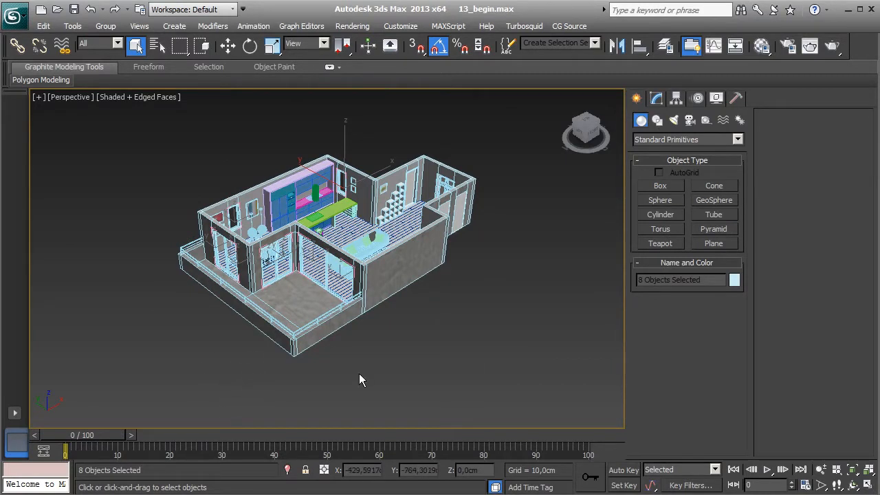
{"action": "left_click", "coordinate": [761, 47]}
{"action": "left_click", "coordinate": [423, 93]}
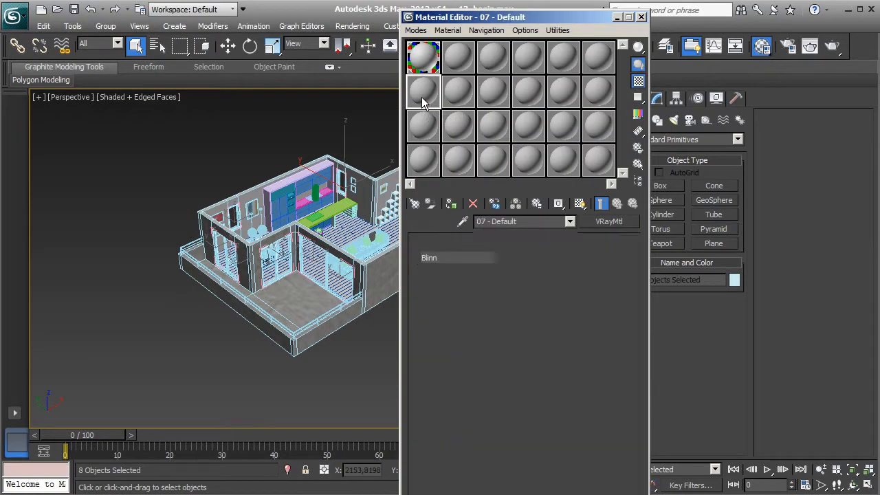
{"action": "left_click", "coordinate": [414, 204]}
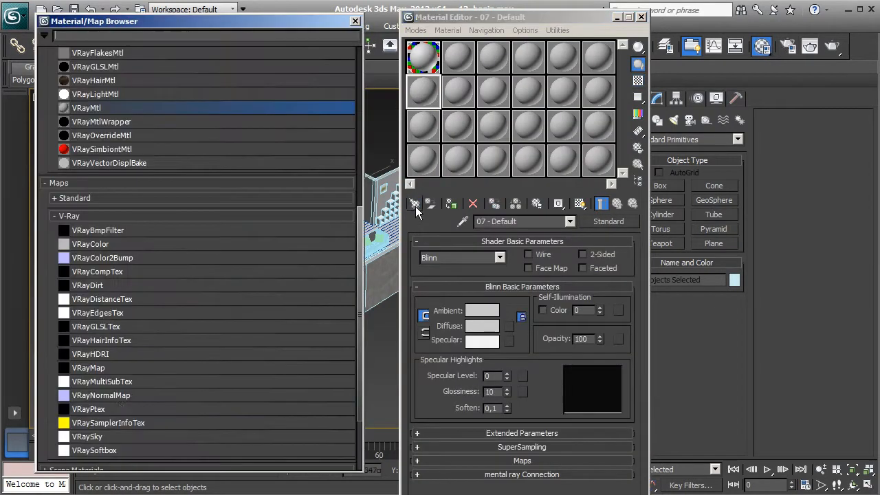
{"action": "left_click", "coordinate": [97, 355]}
{"action": "double_click", "coordinate": [97, 355]}
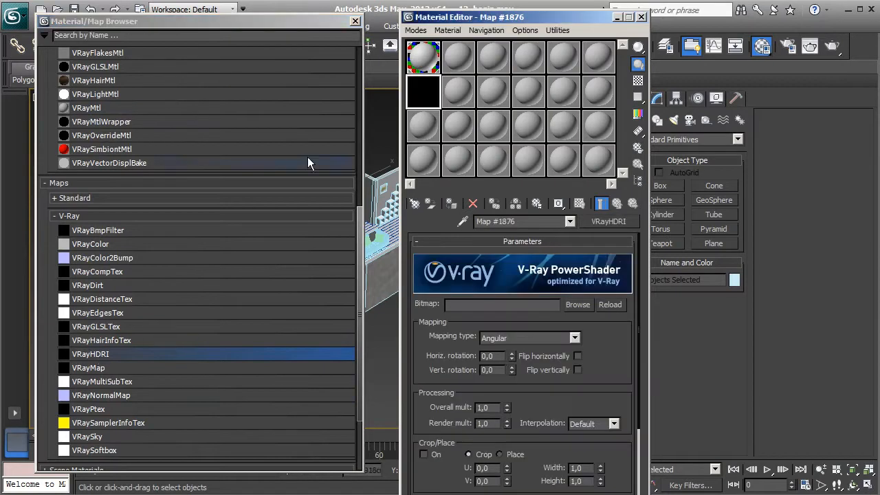
{"action": "left_click", "coordinate": [355, 22]}
- Show all file types and load the EXR image 1120 Mostly Cloudy Bright Sun as the VRayHDRI bitmap
{"action": "left_click", "coordinate": [578, 304]}
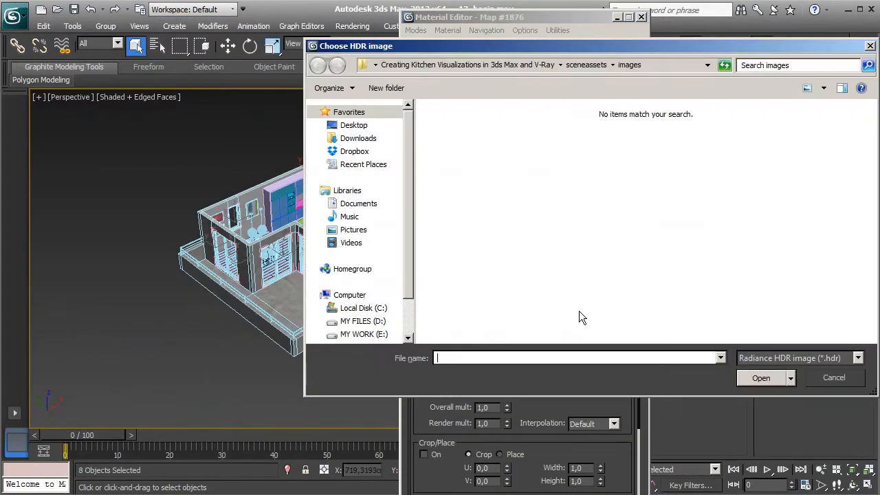
{"action": "left_click", "coordinate": [784, 358]}
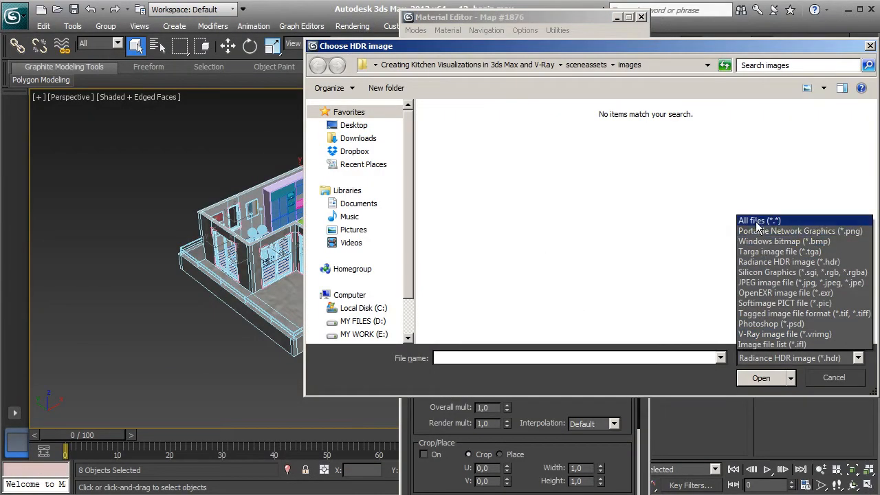
{"action": "left_click", "coordinate": [759, 222]}
{"action": "left_click", "coordinate": [473, 130]}
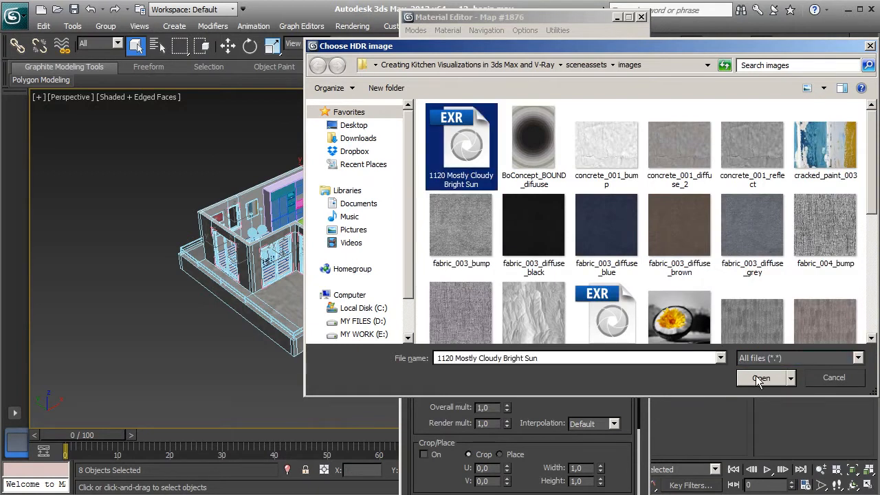
{"action": "left_click", "coordinate": [760, 378]}
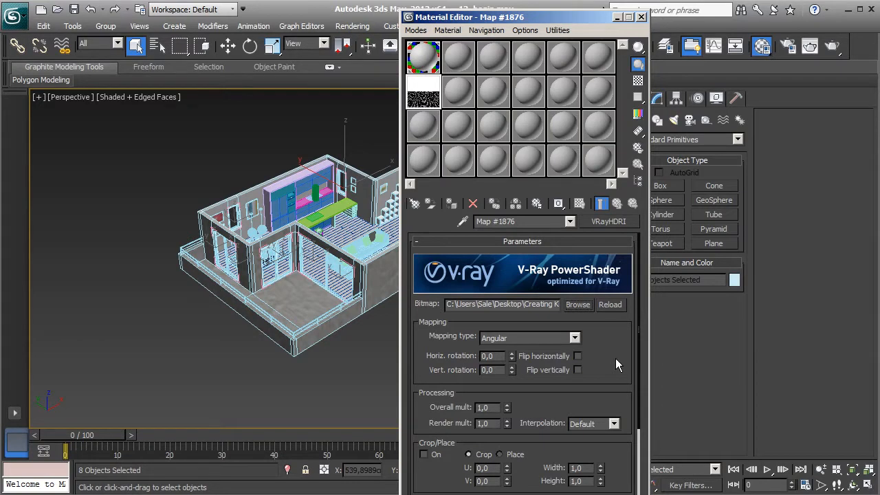
- Set the VRayHDRI map's mapping type to Spherical
{"action": "mouse_move", "coordinate": [605, 355]}
{"action": "left_mouse_down"}
{"action": "mouse_move", "coordinate": [609, 338]}
{"action": "mouse_move", "coordinate": [609, 364]}
{"action": "left_mouse_up"}
{"action": "mouse_move", "coordinate": [616, 361]}
{"action": "left_mouse_down"}
{"action": "mouse_move", "coordinate": [615, 337]}
{"action": "mouse_move", "coordinate": [614, 346]}
{"action": "left_mouse_up"}
{"action": "left_click", "coordinate": [509, 327]}
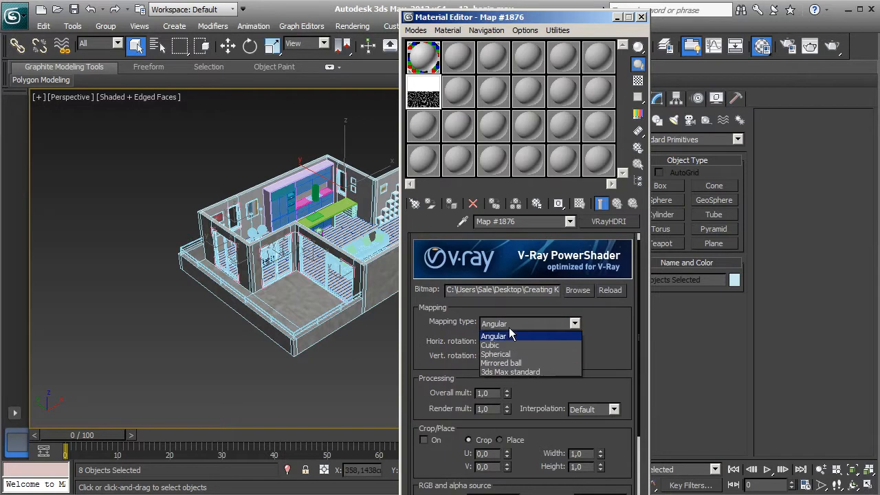
{"action": "left_click", "coordinate": [512, 349]}
{"action": "left_click_drag", "start_coordinate": [613, 351], "coordinate": [601, 335]}
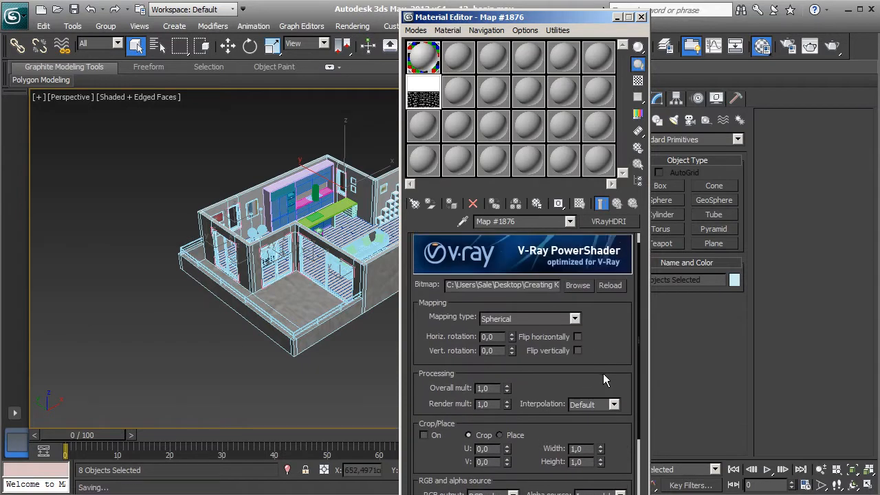
- Place a Dome-type VRayLight outside the apartment beside the balcony and open its parameters for editing
{"action": "left_click_drag", "start_coordinate": [511, 19], "coordinate": [418, 19]}
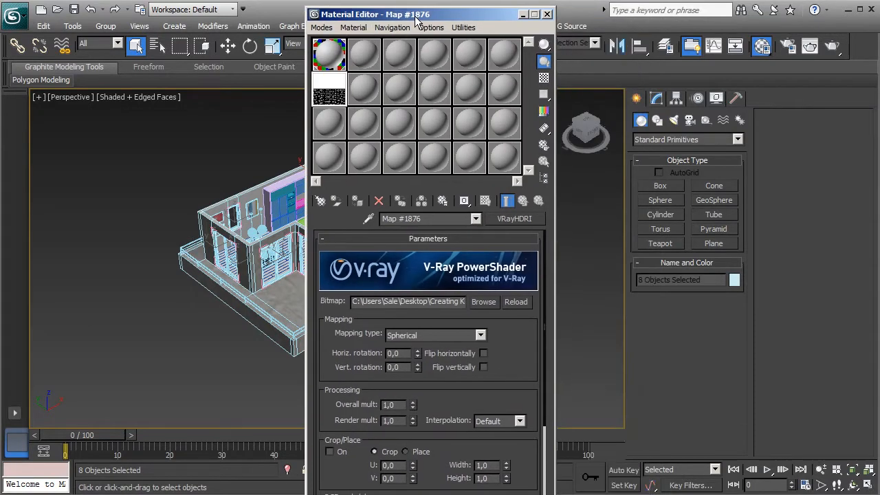
{"action": "left_click", "coordinate": [639, 101]}
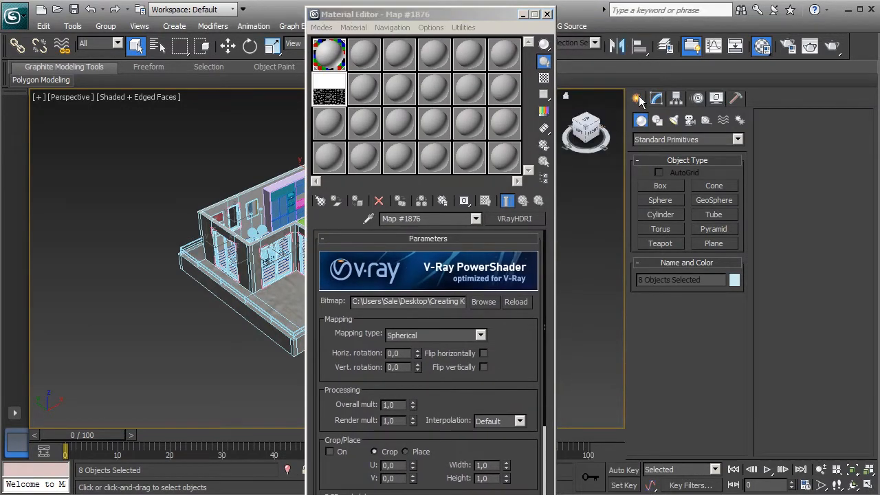
{"action": "left_click", "coordinate": [674, 120]}
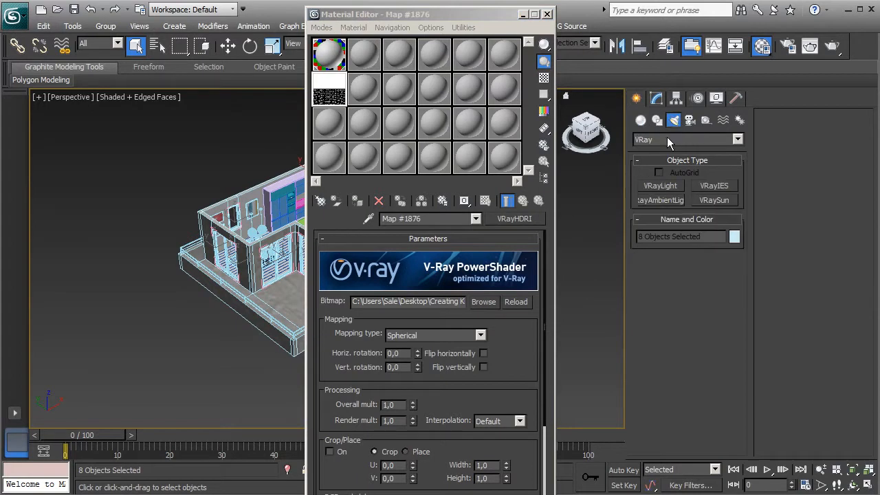
{"action": "left_click", "coordinate": [666, 138]}
{"action": "left_click", "coordinate": [650, 169]}
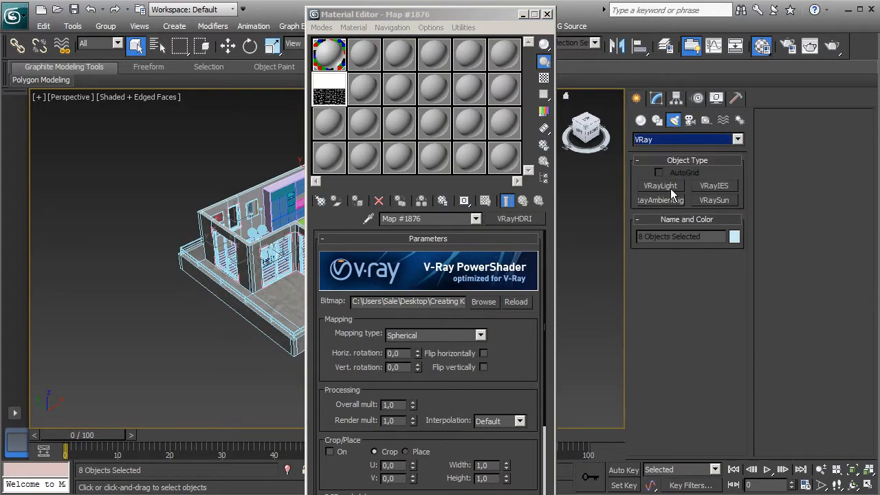
{"action": "left_click", "coordinate": [664, 187]}
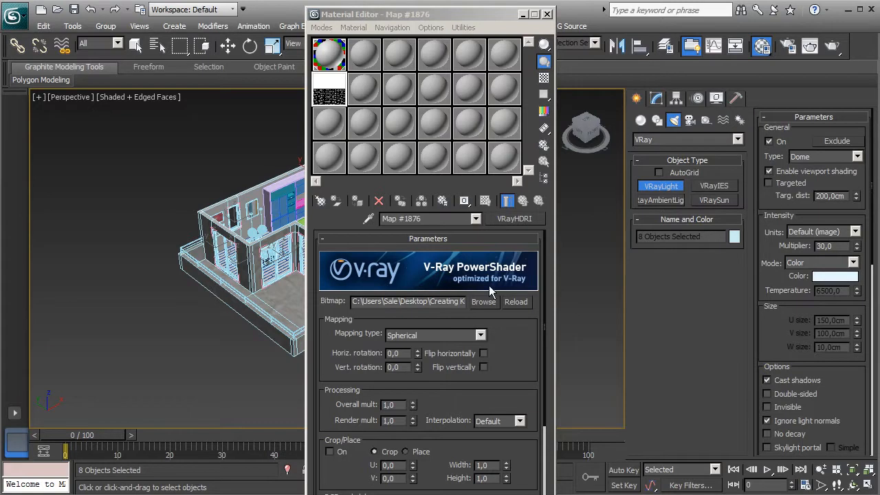
{"action": "left_click", "coordinate": [805, 159]}
{"action": "left_click", "coordinate": [800, 178]}
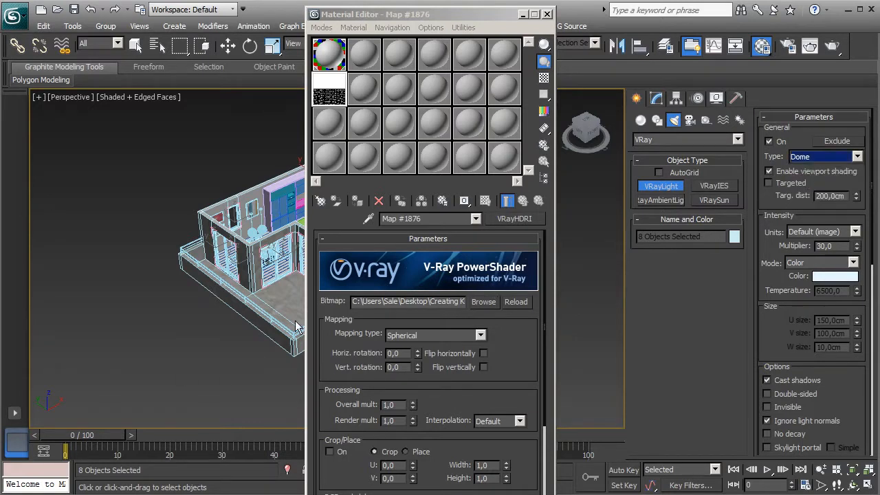
{"action": "left_click", "coordinate": [201, 343]}
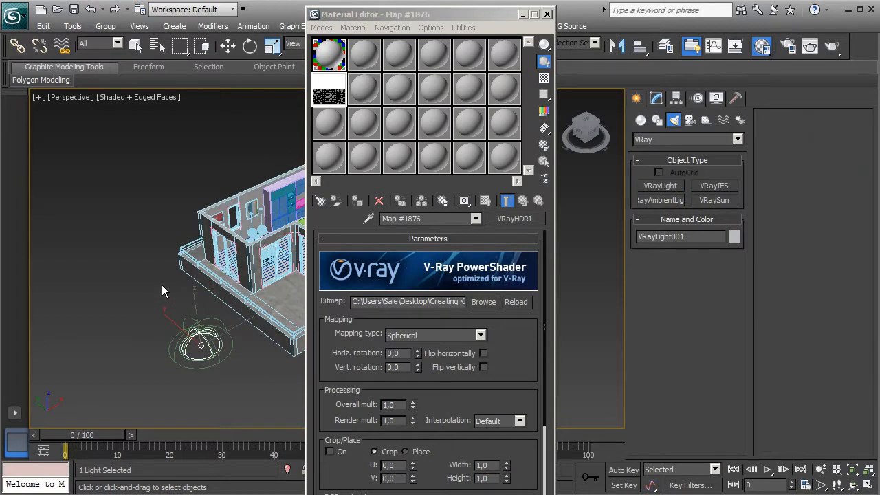
{"action": "left_click", "coordinate": [658, 99]}
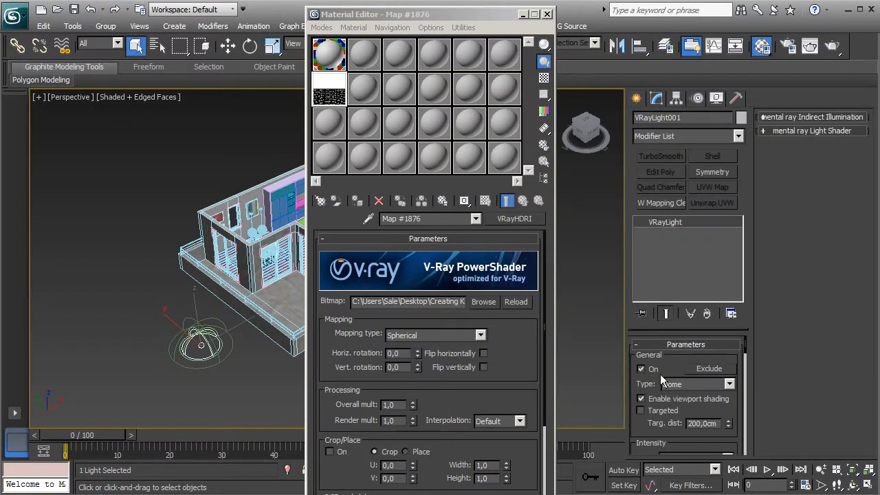
- Set the dome light's intensity multiplier to 1
{"action": "scroll", "coordinate": [651, 368], "scroll_direction": "down", "scroll_amount": 3}
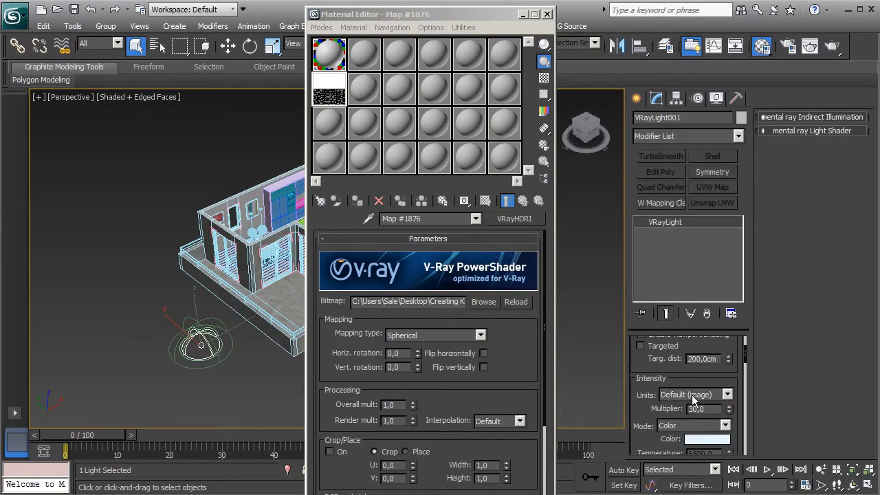
{"action": "double_click", "coordinate": [709, 408]}
{"action": "type", "text": "1"}
- Assign the VRayHDRI map from the Material Editor as the dome light's texture and close the editor
{"action": "scroll", "coordinate": [664, 410], "scroll_direction": "down", "scroll_amount": 5}
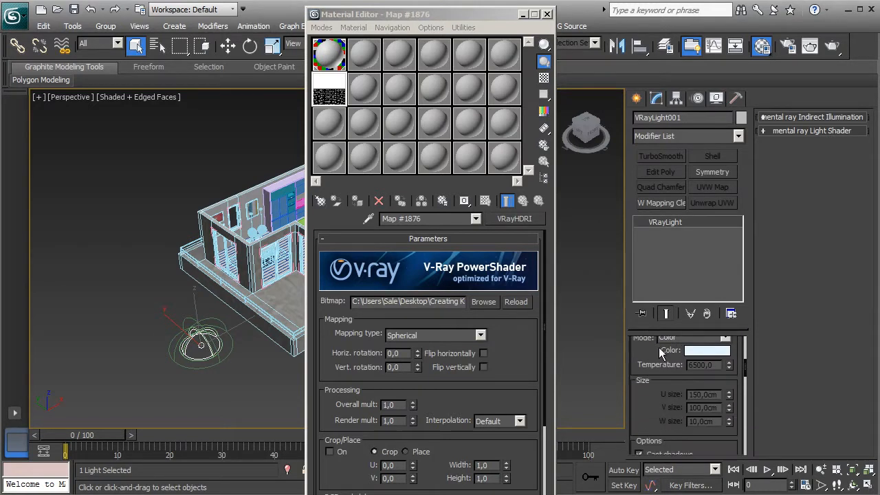
{"action": "scroll", "coordinate": [664, 411], "scroll_direction": "down", "scroll_amount": 7}
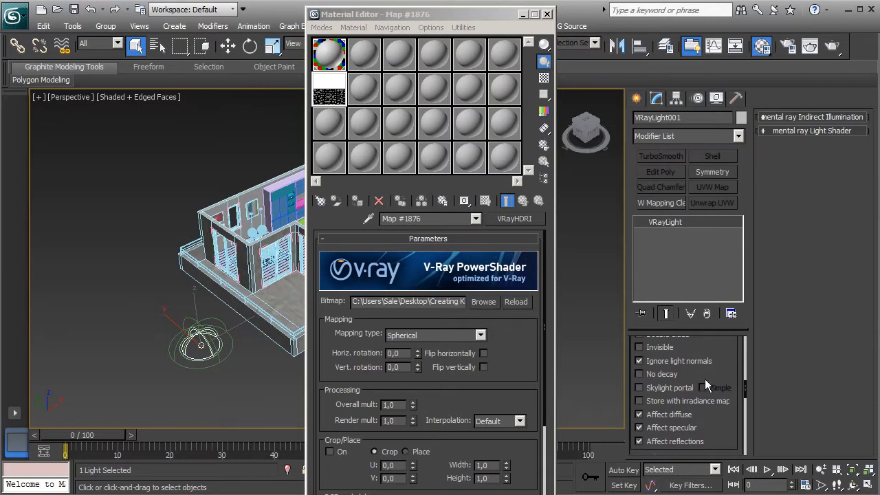
{"action": "scroll", "coordinate": [714, 445], "scroll_direction": "up", "scroll_amount": 4}
{"action": "scroll", "coordinate": [715, 412], "scroll_direction": "down", "scroll_amount": 8}
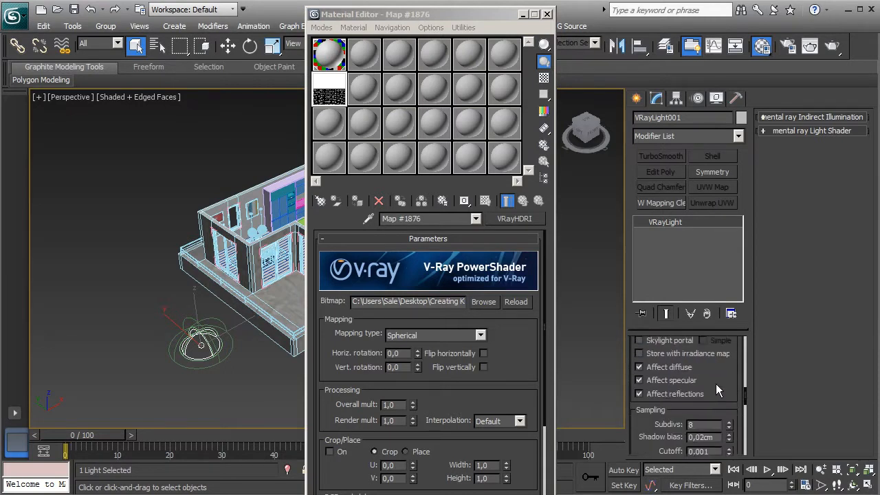
{"action": "scroll", "coordinate": [660, 412], "scroll_direction": "down", "scroll_amount": 5}
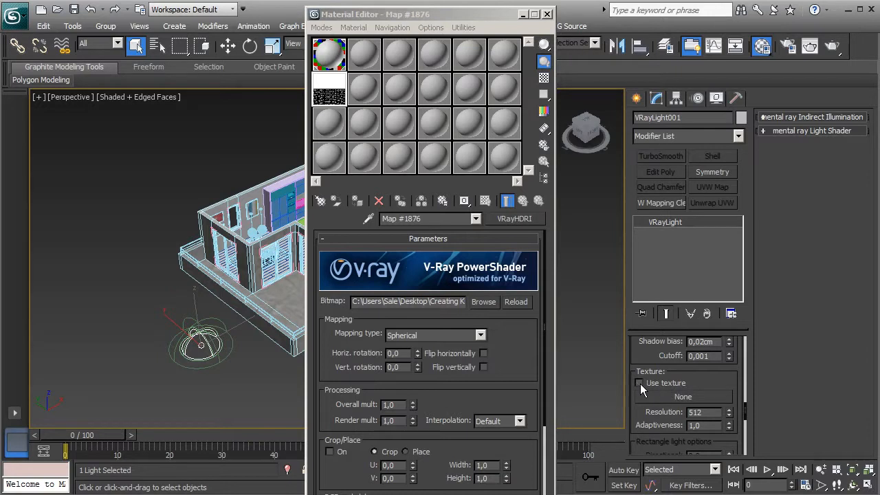
{"action": "left_click_drag", "start_coordinate": [330, 90], "coordinate": [683, 399]}
{"action": "left_click", "coordinate": [411, 291]}
{"action": "left_click", "coordinate": [547, 14]}
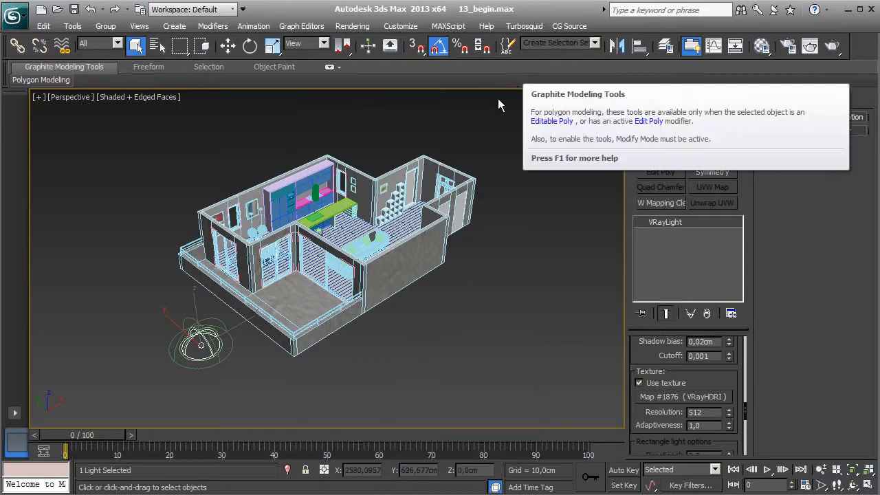
- Switch from the maximised Perspective view to the four-viewport layout
{"action": "scroll", "coordinate": [478, 271], "scroll_direction": "down", "scroll_amount": 4}
{"action": "middle_click_drag", "start_coordinate": [476, 279], "coordinate": [520, 243], "text": "alt"}
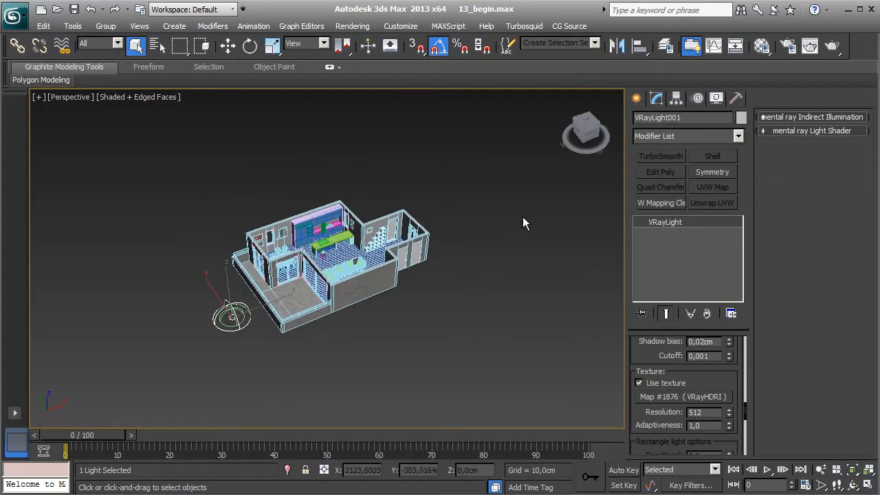
{"action": "key", "text": "alt+w"}
- Create a targeted VRayPhysicalCamera in the Top view, placed above the sofa and aimed at the kitchen island
{"action": "left_click", "coordinate": [637, 98]}
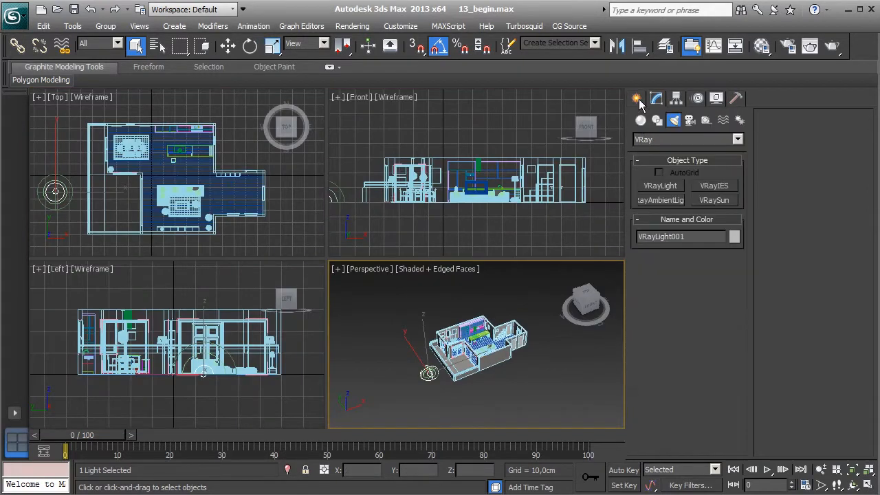
{"action": "left_click", "coordinate": [689, 121]}
{"action": "left_click", "coordinate": [689, 141]}
{"action": "left_click", "coordinate": [659, 164]}
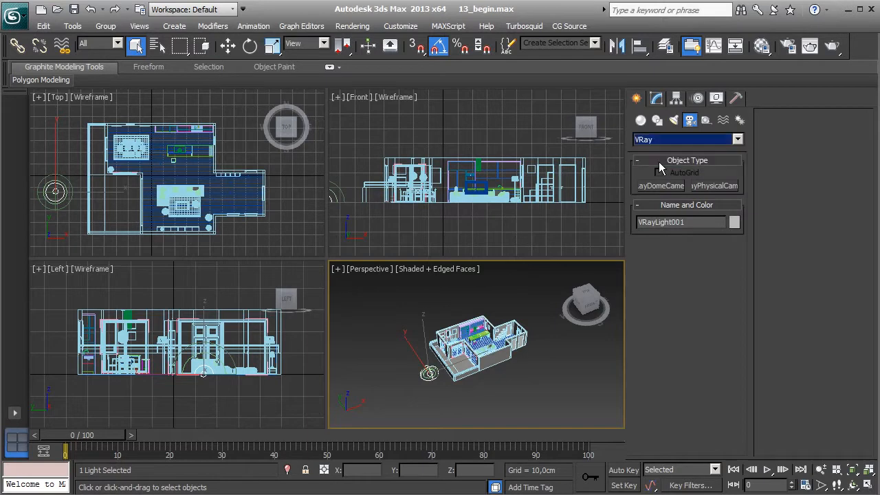
{"action": "left_click", "coordinate": [724, 187]}
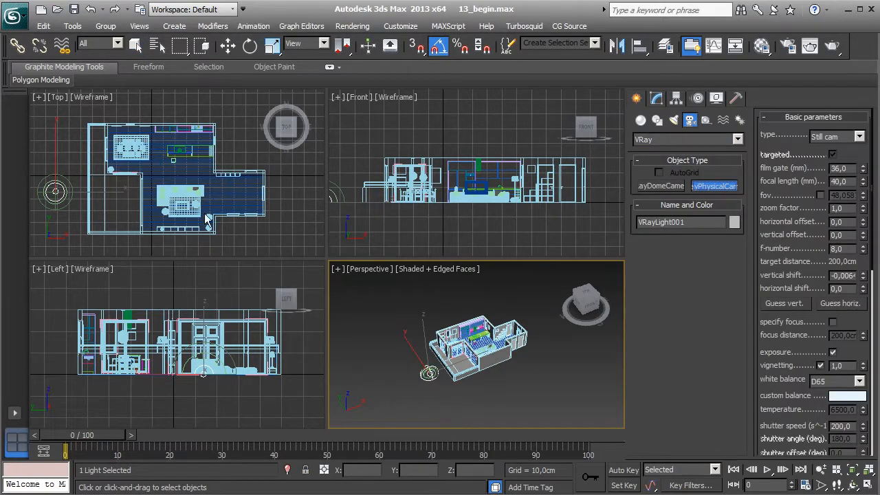
{"action": "middle_click", "coordinate": [158, 201]}
{"action": "scroll", "coordinate": [158, 198], "scroll_direction": "up", "scroll_amount": 2}
{"action": "middle_click_drag", "start_coordinate": [157, 179], "coordinate": [157, 198]}
{"action": "left_click_drag", "start_coordinate": [147, 203], "coordinate": [197, 167]}
{"action": "right_click", "coordinate": [197, 167]}
- Turn the Left viewport into the physical camera's view with safe frames shown and Shaded display
{"action": "middle_click", "coordinate": [170, 279]}
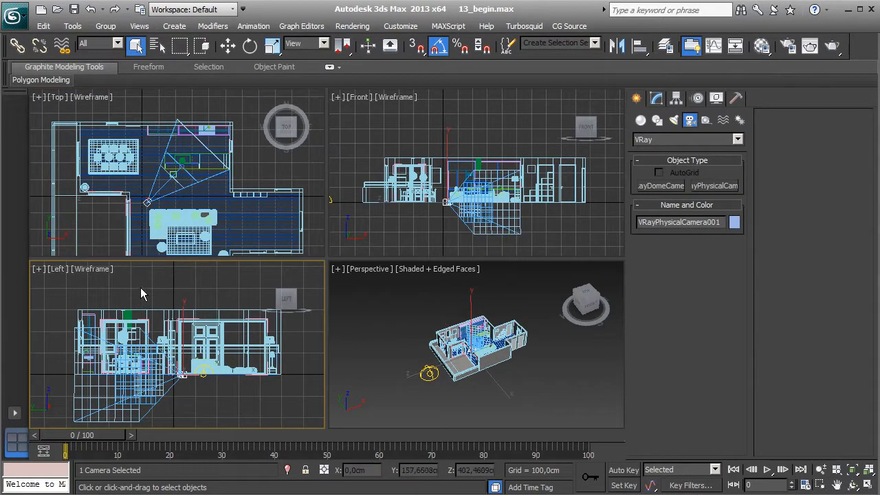
{"action": "key", "text": "c"}
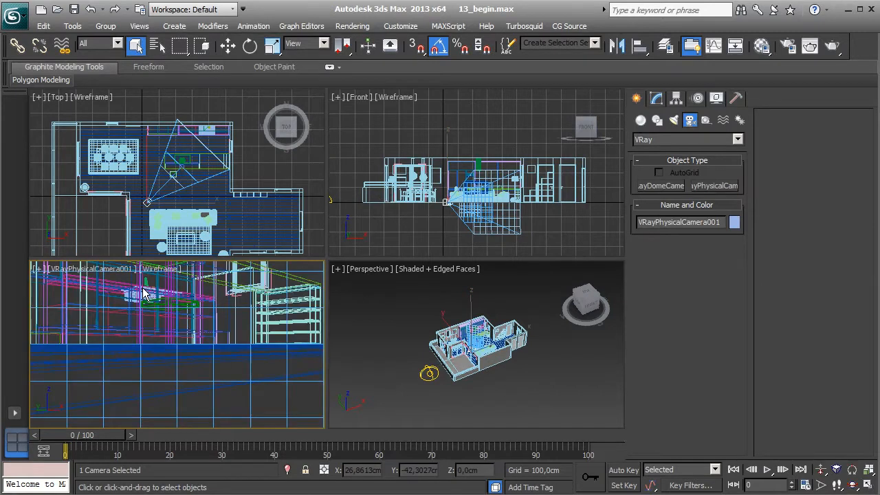
{"action": "left_click", "coordinate": [102, 275]}
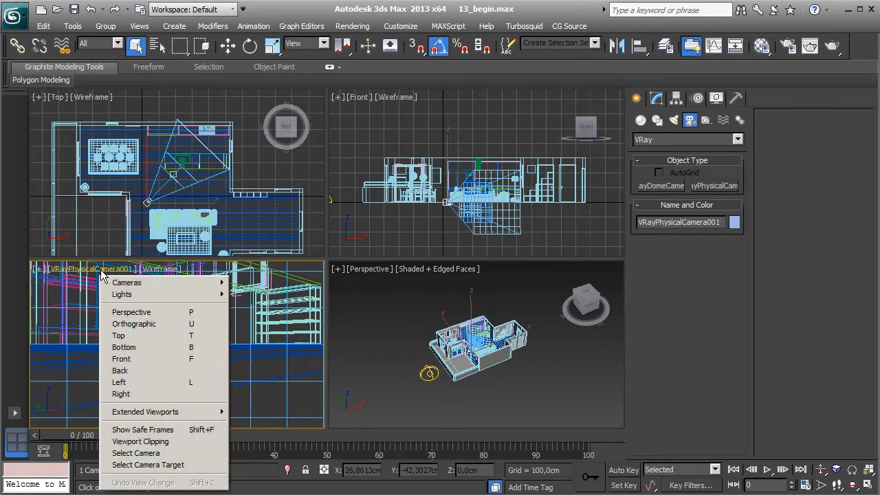
{"action": "left_click", "coordinate": [158, 433]}
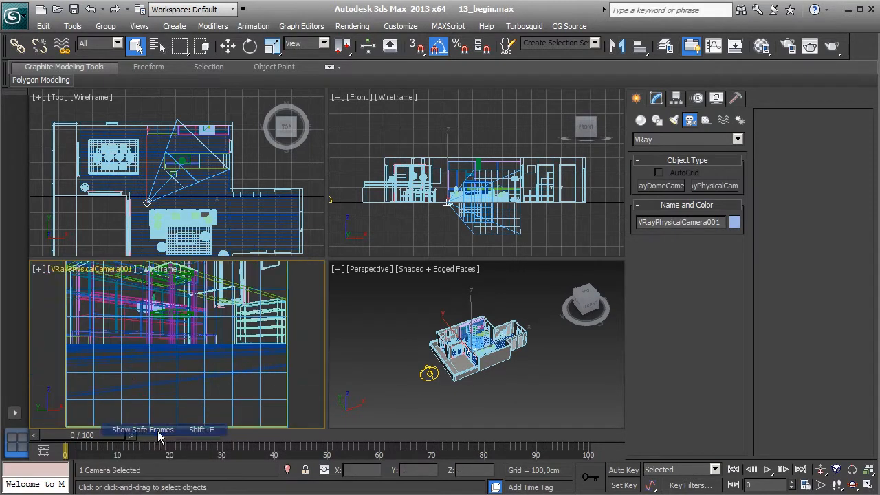
{"action": "left_click", "coordinate": [119, 274]}
{"action": "left_click", "coordinate": [164, 270]}
{"action": "left_click", "coordinate": [164, 269]}
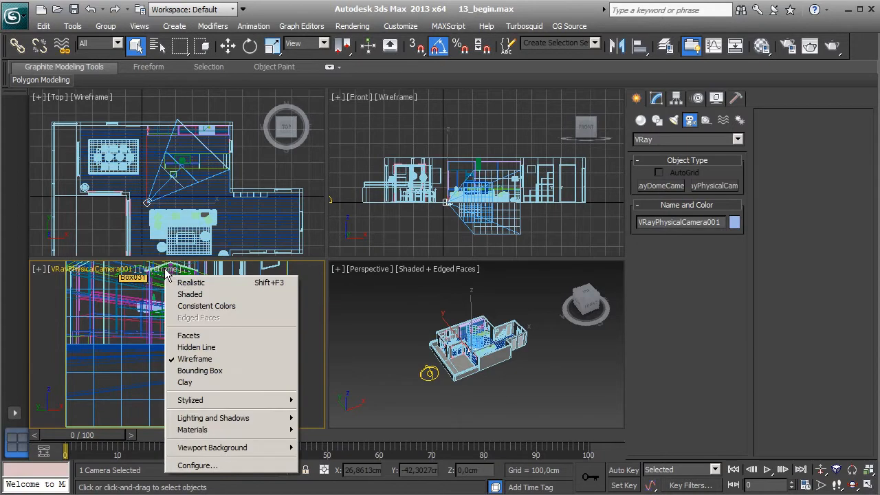
{"action": "left_click", "coordinate": [196, 294]}
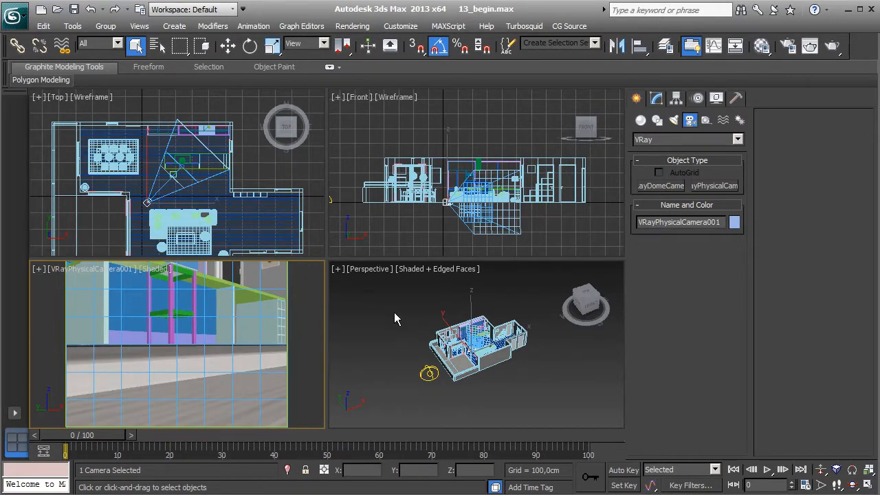
- Limit the selection filter to Cameras and raise the physical camera to a Z height of 100 cm
{"action": "left_click", "coordinate": [101, 46]}
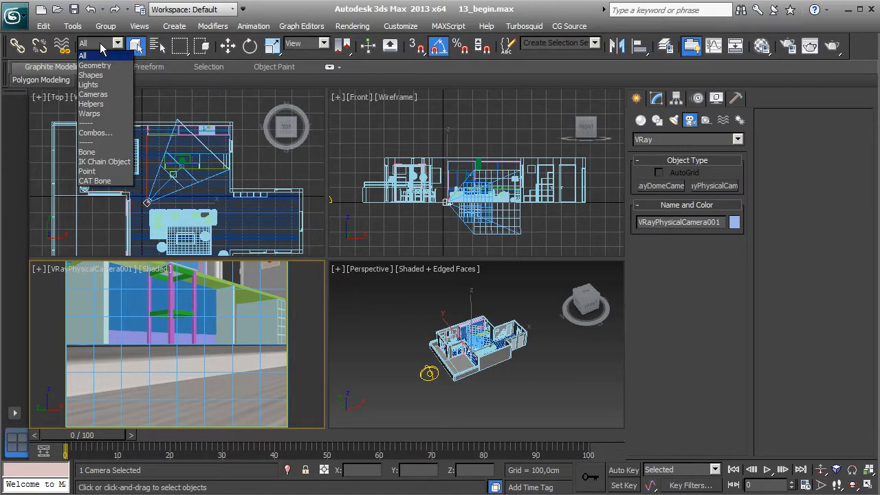
{"action": "left_click", "coordinate": [93, 94]}
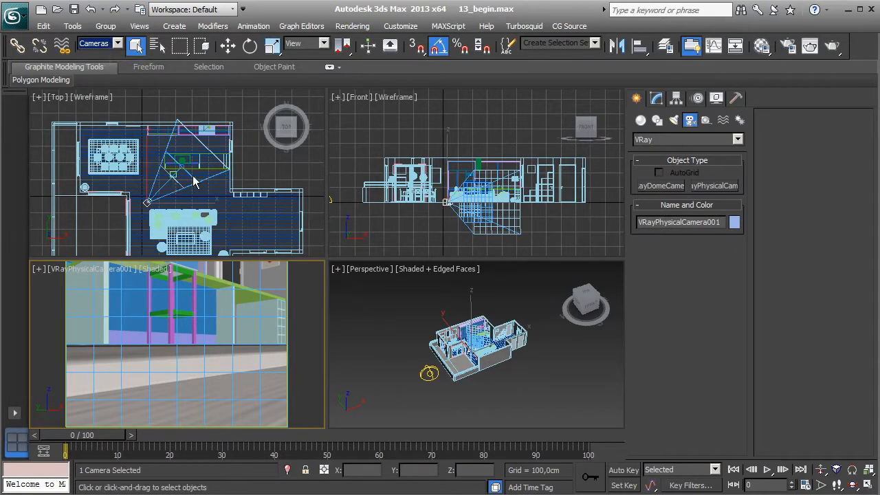
{"action": "left_click", "coordinate": [227, 47]}
{"action": "left_click", "coordinate": [149, 204]}
{"action": "right_click", "coordinate": [506, 403]}
{"action": "scroll", "coordinate": [506, 402], "scroll_direction": "up", "scroll_amount": 3}
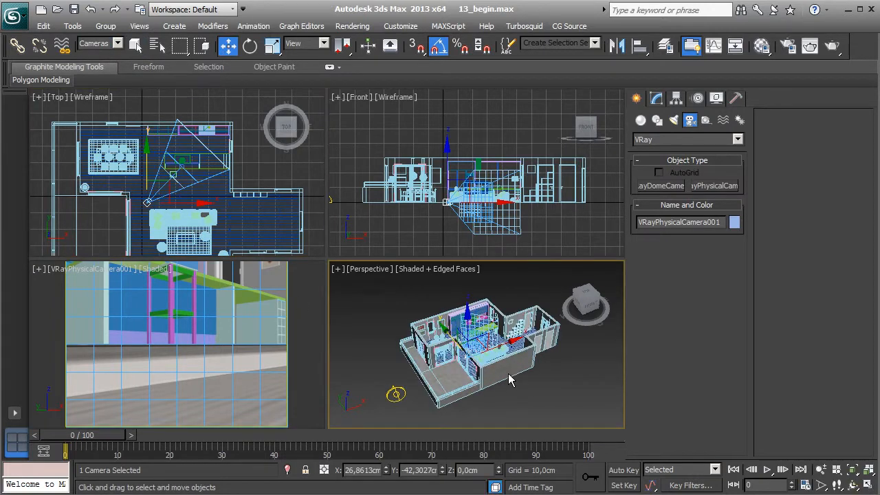
{"action": "left_click", "coordinate": [479, 470]}
{"action": "type", "text": "10"}
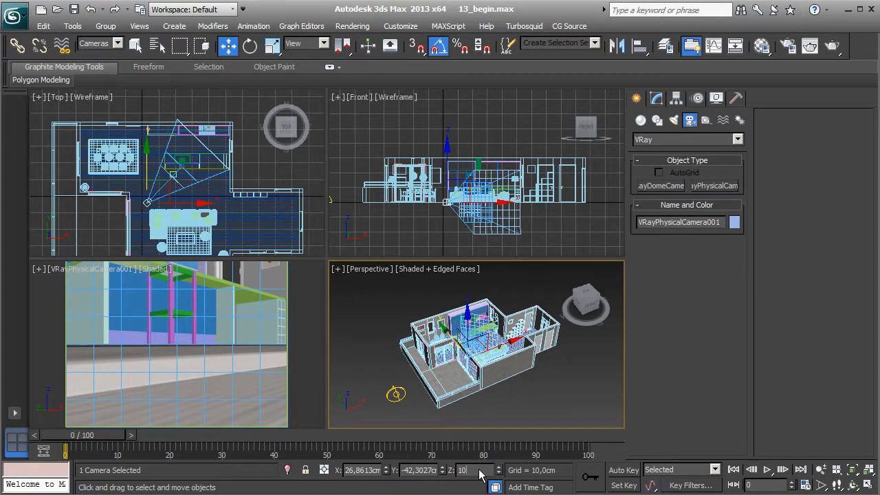
{"action": "type", "text": "0"}
{"action": "key", "text": "Return"}
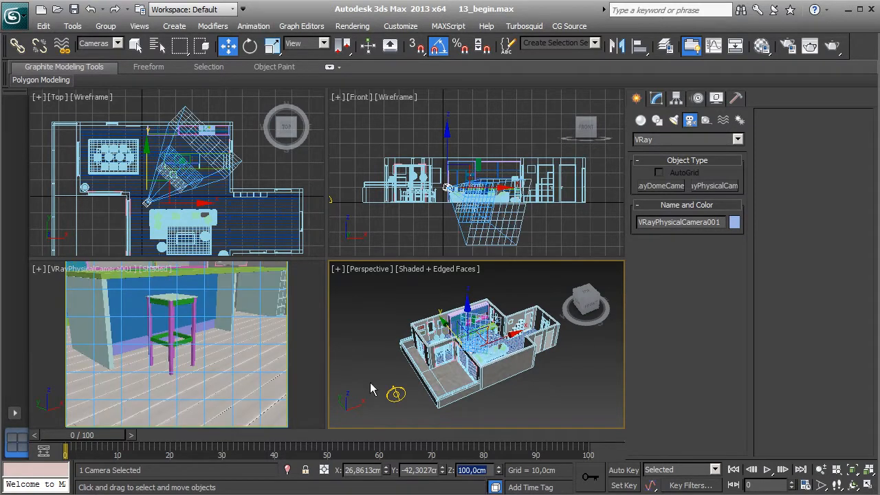
- Select the physical camera's target and set its Z height to 90 cm
{"action": "left_click", "coordinate": [196, 203]}
{"action": "left_click", "coordinate": [173, 175]}
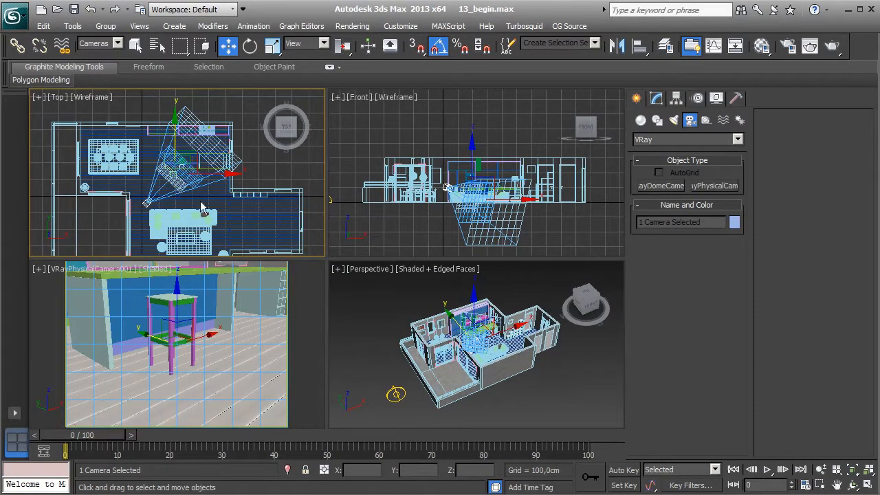
{"action": "left_click", "coordinate": [220, 144]}
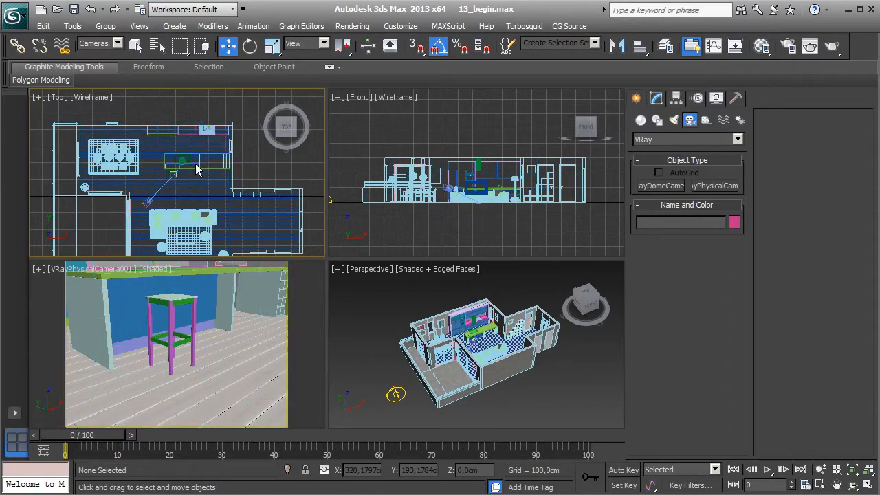
{"action": "scroll", "coordinate": [200, 171], "scroll_direction": "up", "scroll_amount": 2}
{"action": "left_click", "coordinate": [185, 167]}
{"action": "double_click", "coordinate": [479, 471]}
{"action": "type", "text": "90"}
{"action": "key", "text": "Return"}
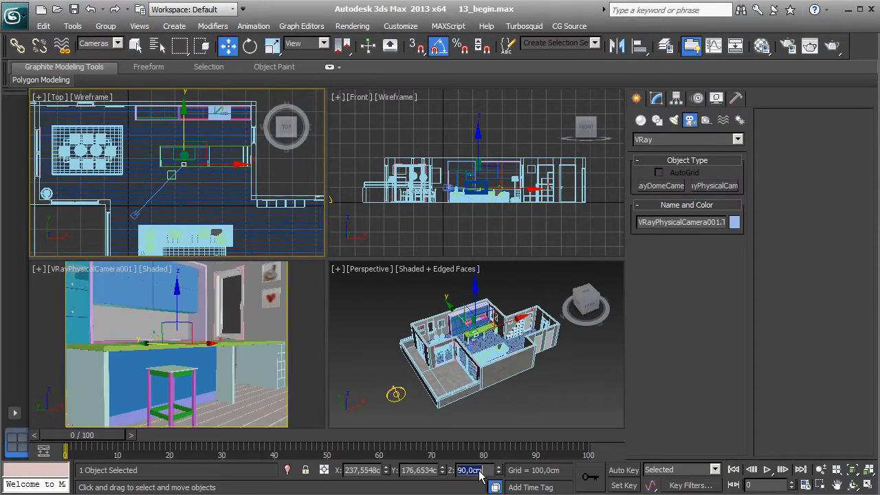
- Move the camera back towards the sofa in the Top view, to about X 60 cm, Y -100 cm
{"action": "scroll", "coordinate": [157, 200], "scroll_direction": "up", "scroll_amount": 2}
{"action": "left_click", "coordinate": [121, 207]}
{"action": "left_click_drag", "start_coordinate": [137, 189], "coordinate": [146, 206]}
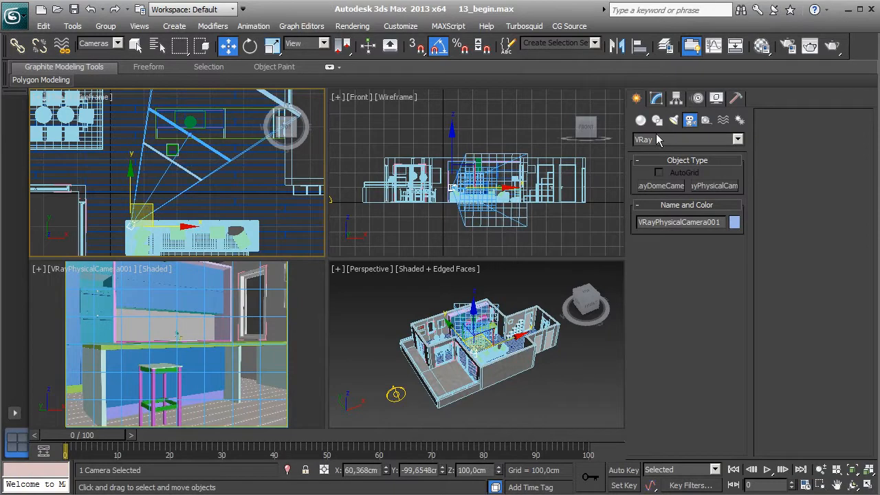
- Open the physical camera's parameters for editing and turn off vignetting
{"action": "left_click", "coordinate": [656, 98]}
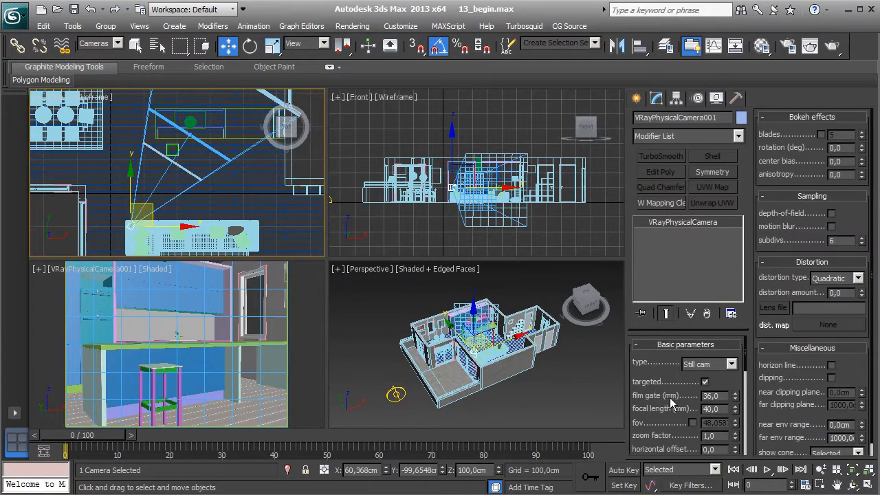
{"action": "scroll", "coordinate": [672, 402], "scroll_direction": "down", "scroll_amount": 5}
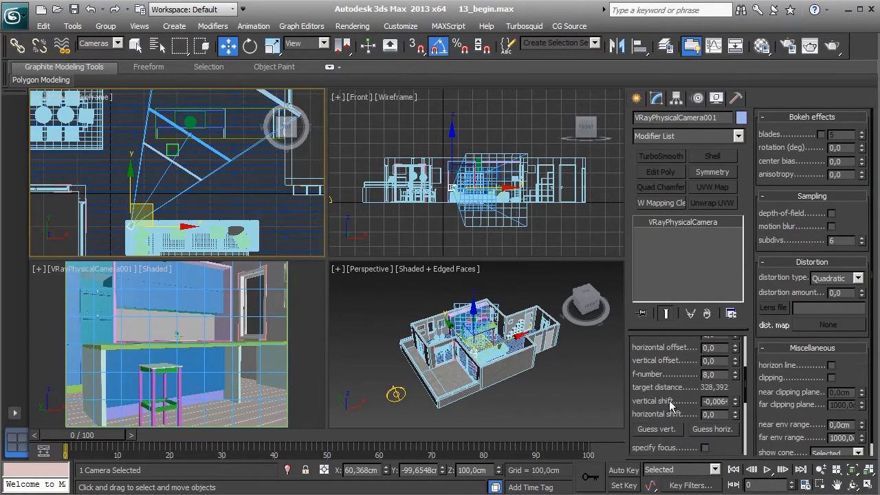
{"action": "scroll", "coordinate": [670, 405], "scroll_direction": "down", "scroll_amount": 4}
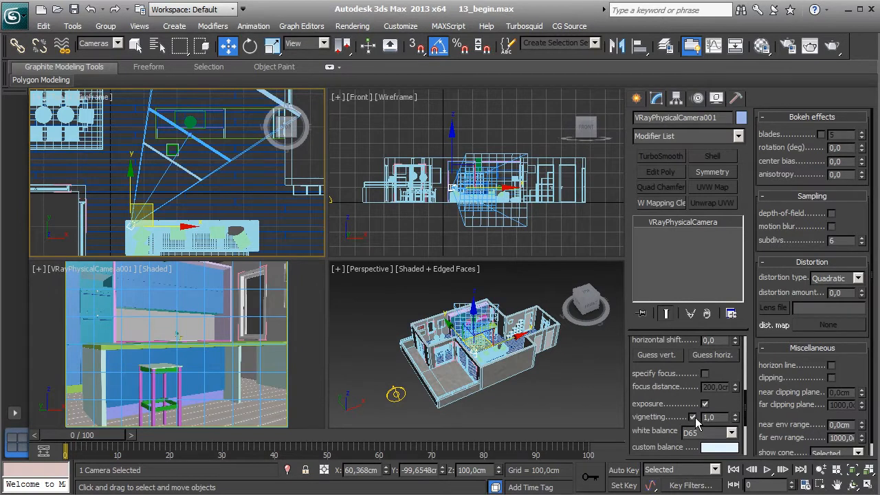
{"action": "left_click", "coordinate": [693, 418]}
{"action": "scroll", "coordinate": [662, 389], "scroll_direction": "down", "scroll_amount": 2}
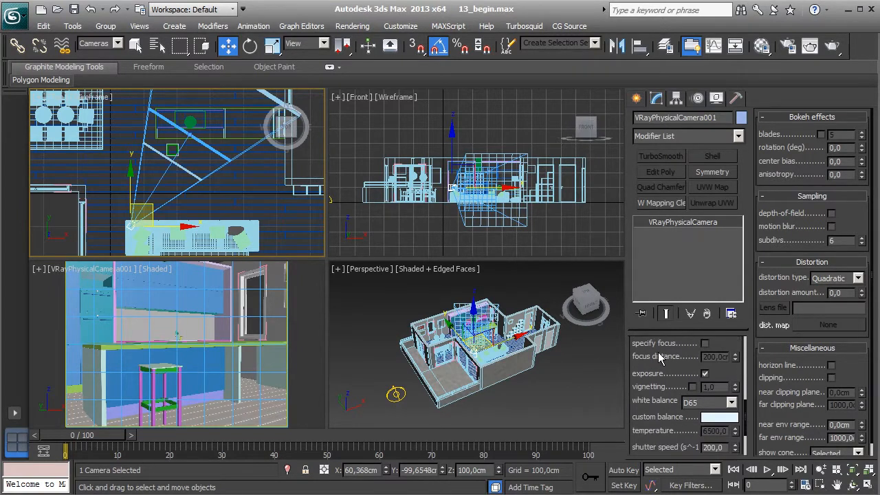
- Set the physical camera's white balance to D75
{"action": "left_click", "coordinate": [732, 403]}
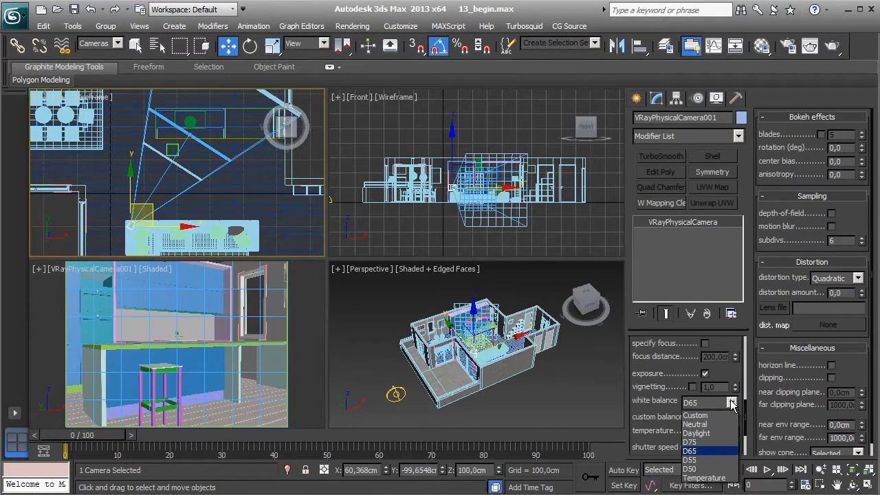
{"action": "left_click", "coordinate": [704, 444]}
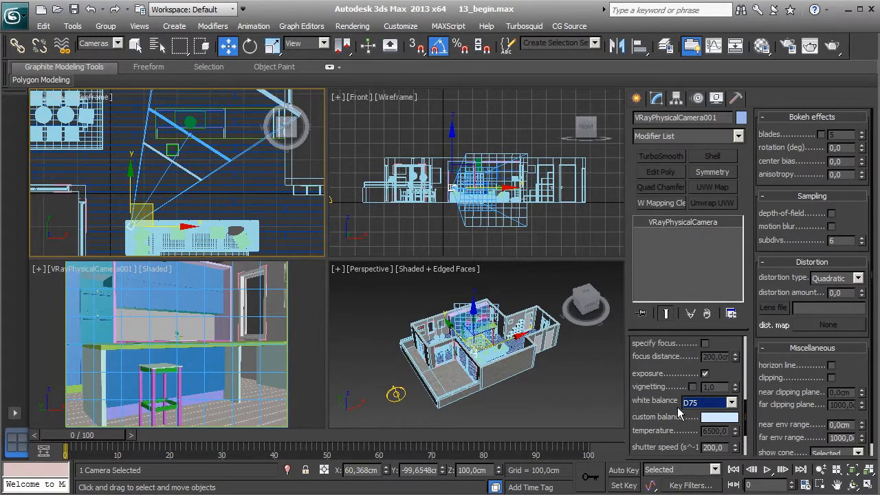
{"action": "left_click", "coordinate": [713, 408]}
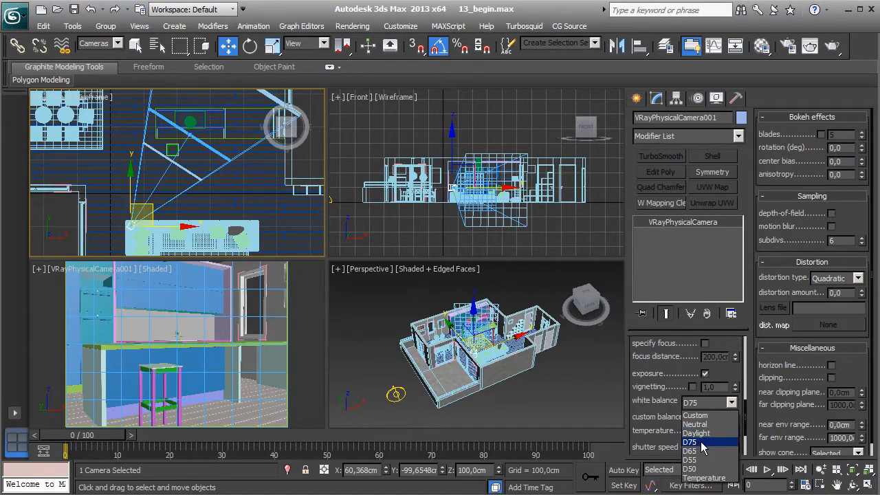
{"action": "left_click", "coordinate": [663, 375]}
{"action": "scroll", "coordinate": [674, 385], "scroll_direction": "down", "scroll_amount": 2}
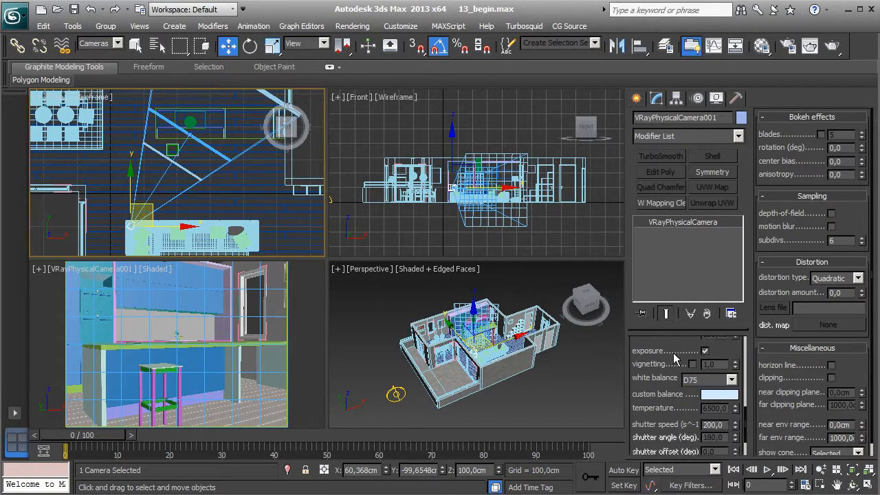
{"action": "scroll", "coordinate": [664, 382], "scroll_direction": "down", "scroll_amount": 1}
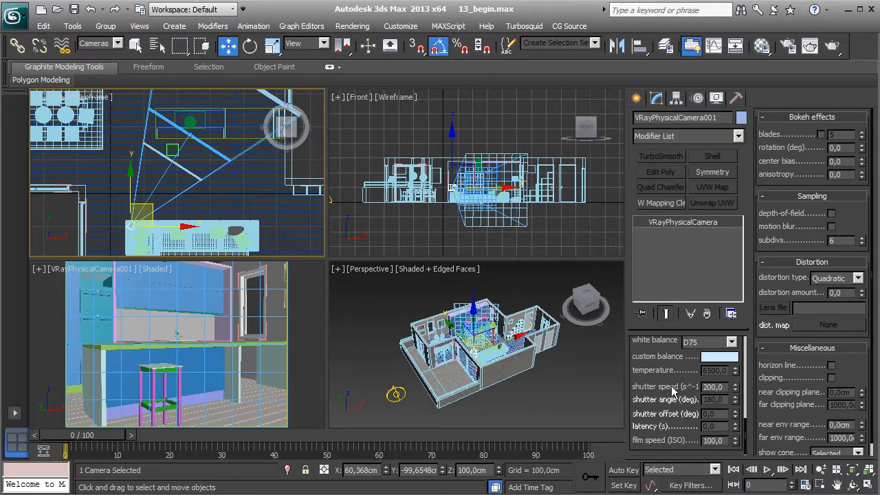
{"action": "scroll", "coordinate": [673, 389], "scroll_direction": "up", "scroll_amount": 5}
{"action": "scroll", "coordinate": [670, 371], "scroll_direction": "up", "scroll_amount": 5}
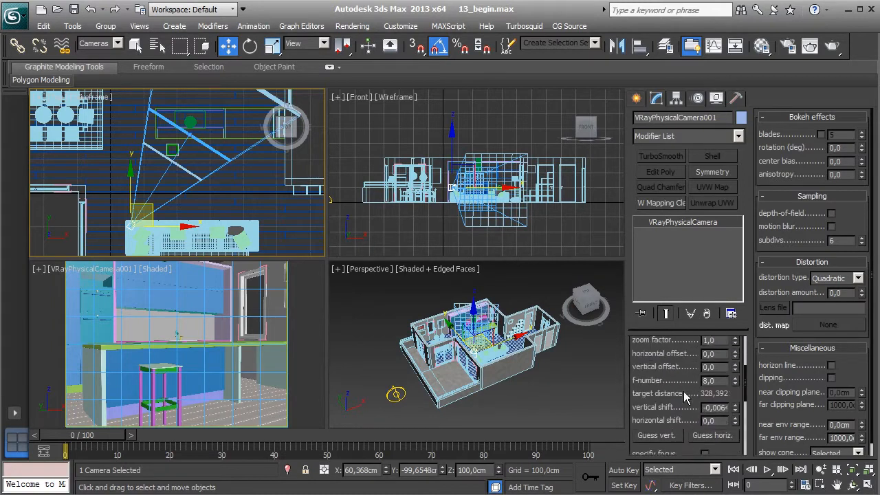
- Set the physical camera's film gate to 60 mm and reposition the camera and its target in the Top view to frame the kitchen
{"action": "scroll", "coordinate": [669, 367], "scroll_direction": "up", "scroll_amount": 6}
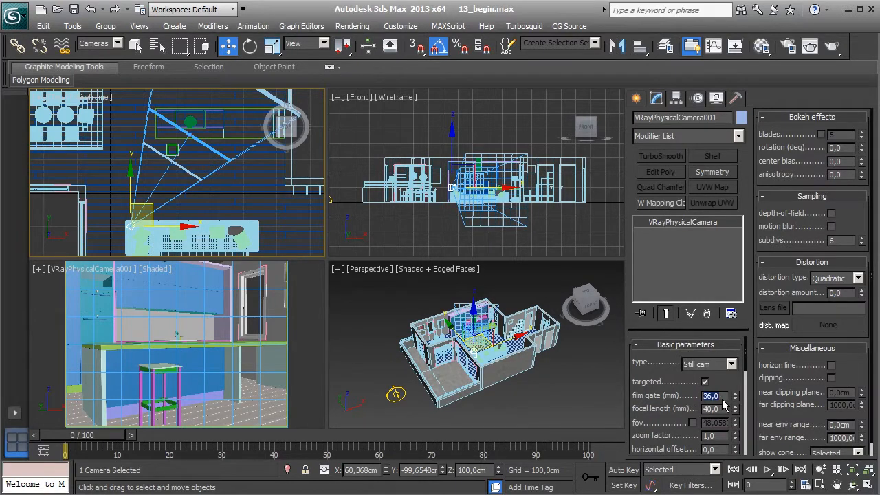
{"action": "key", "text": "Return"}
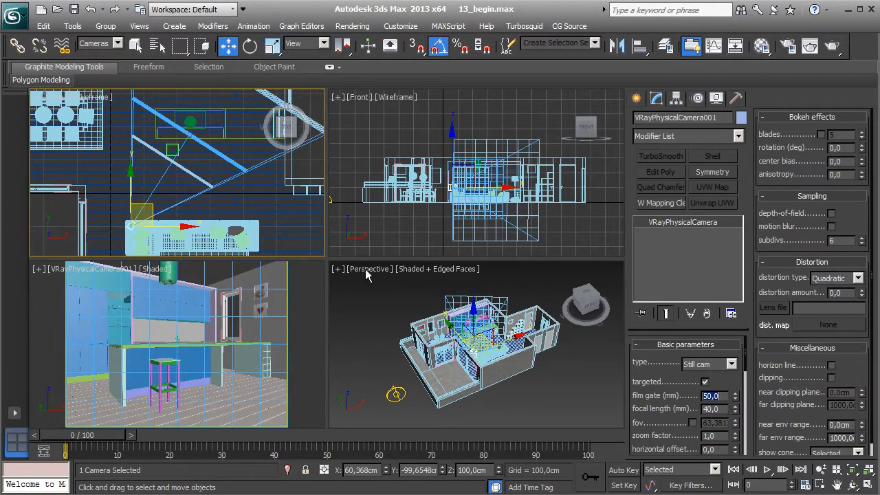
{"action": "left_click_drag", "start_coordinate": [151, 210], "coordinate": [158, 215]}
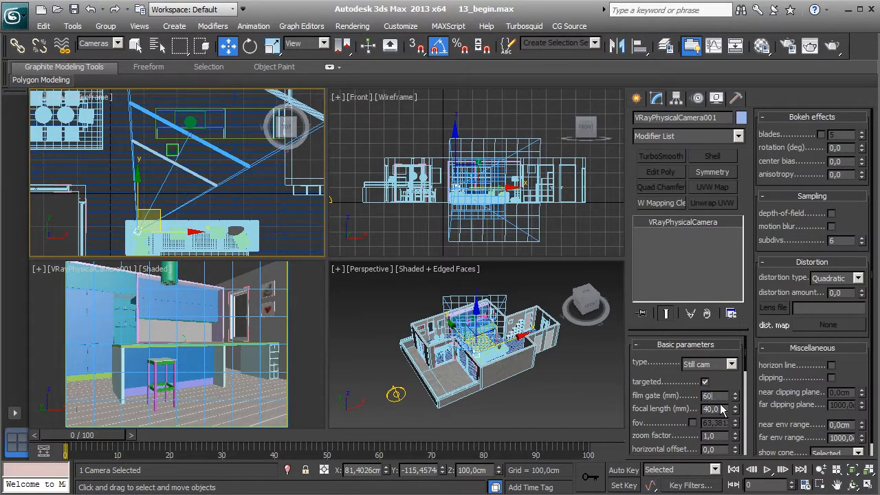
{"action": "key", "text": "Return"}
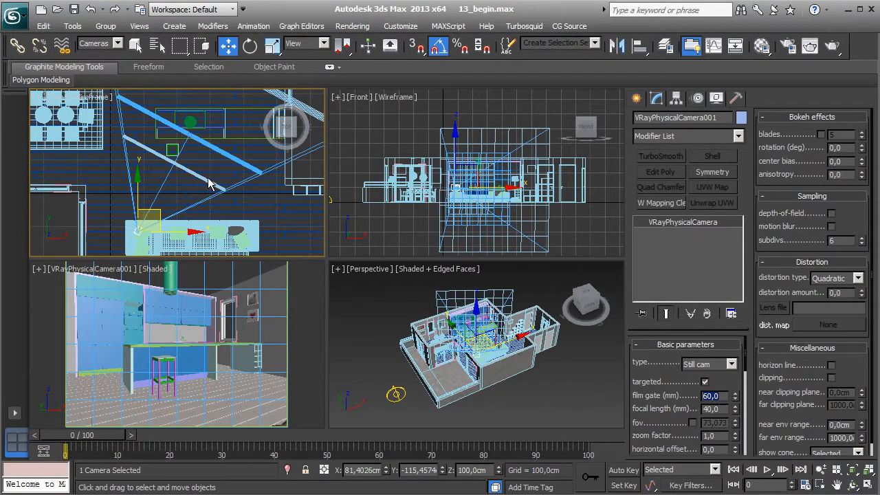
{"action": "left_click_drag", "start_coordinate": [163, 216], "coordinate": [176, 203]}
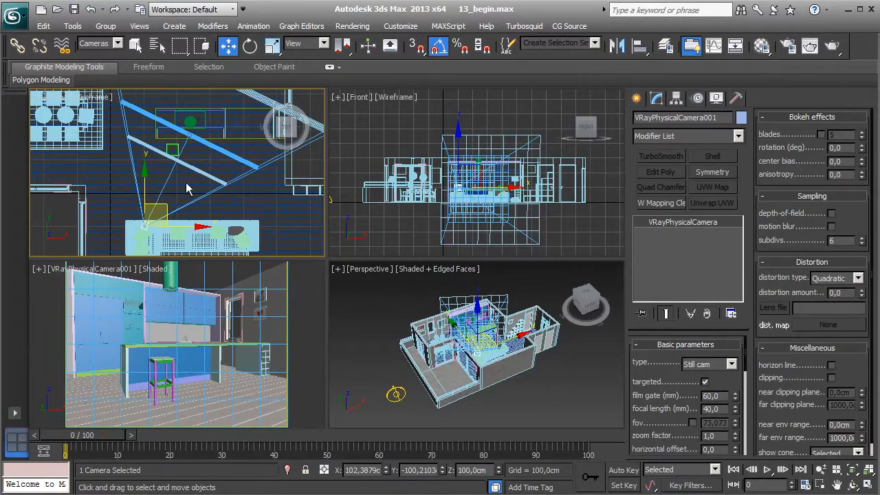
{"action": "left_click", "coordinate": [196, 147]}
{"action": "left_click_drag", "start_coordinate": [203, 135], "coordinate": [198, 134]}
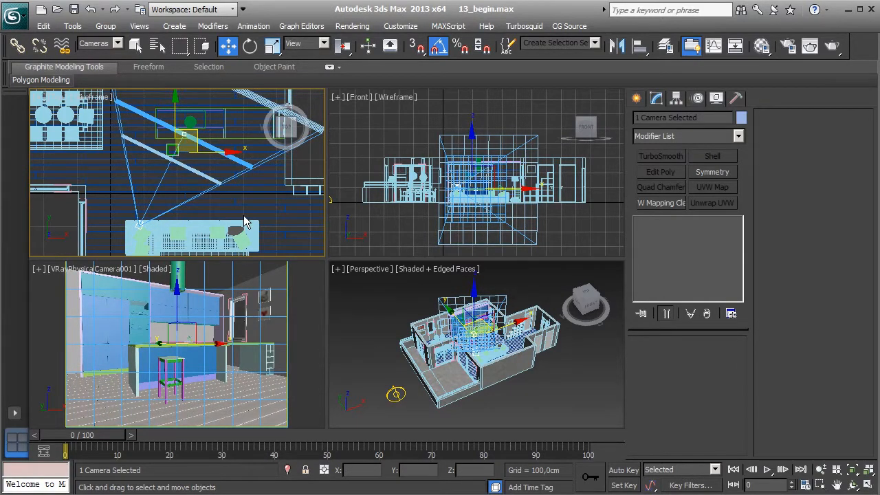
- Set the render output size to the HDTV (video) format at 1280x720 and close the render setup
{"action": "left_click", "coordinate": [788, 46]}
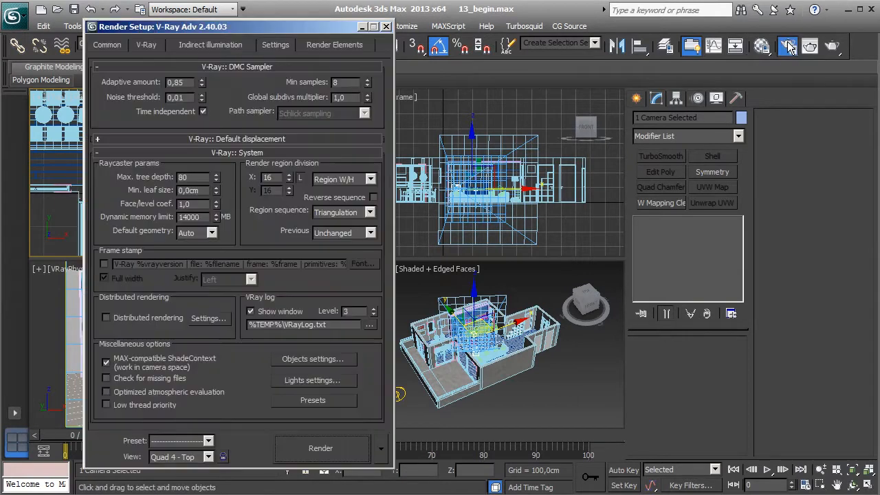
{"action": "left_click", "coordinate": [110, 45]}
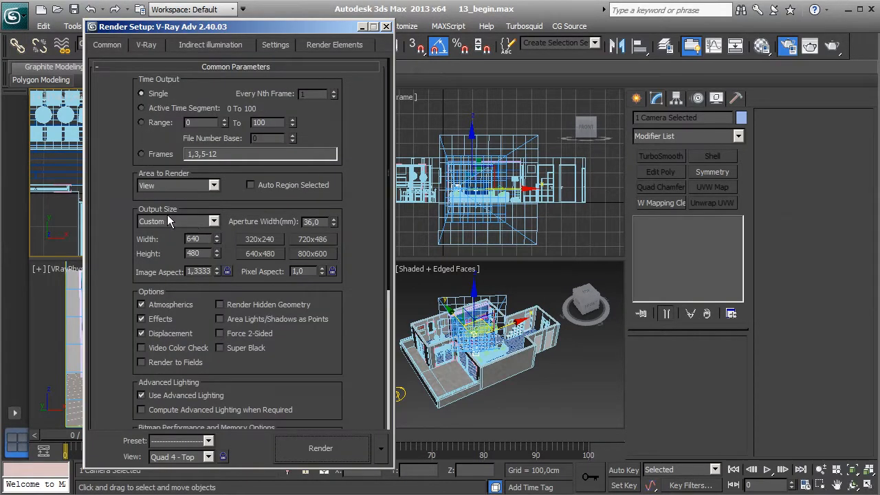
{"action": "left_click", "coordinate": [192, 221]}
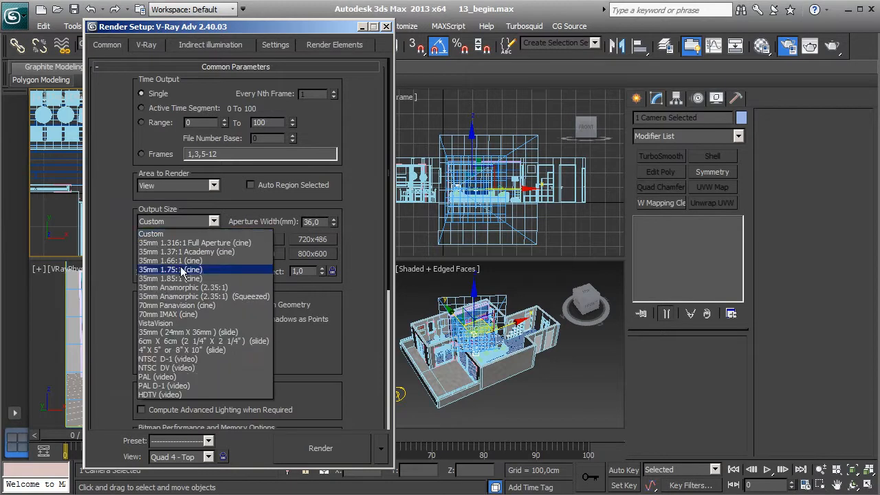
{"action": "left_click", "coordinate": [169, 395]}
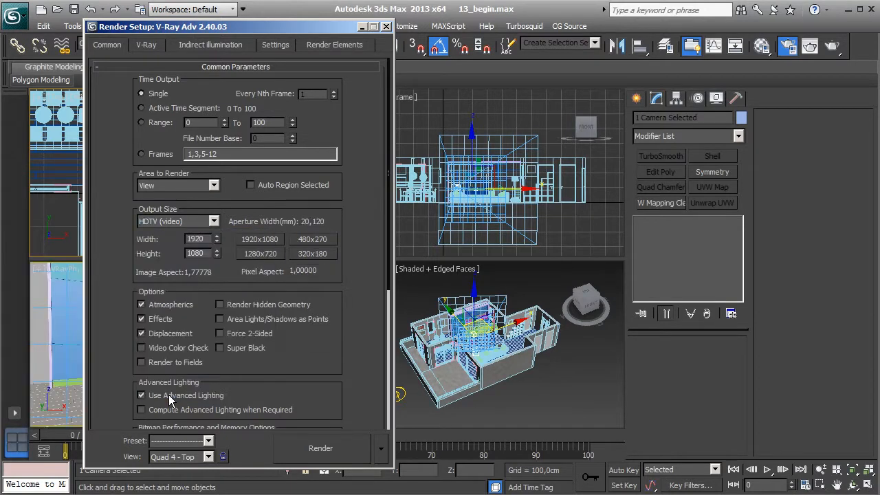
{"action": "left_click", "coordinate": [262, 256]}
{"action": "left_click", "coordinate": [388, 27]}
- Unhide all hidden objects so the apartment is closed by its ceiling
{"action": "right_click", "coordinate": [385, 313]}
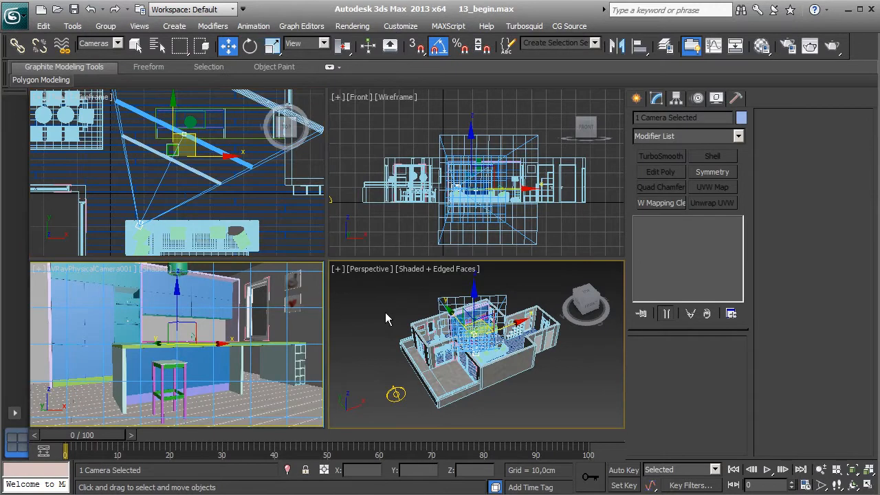
{"action": "right_click", "coordinate": [394, 286]}
{"action": "left_click", "coordinate": [417, 224]}
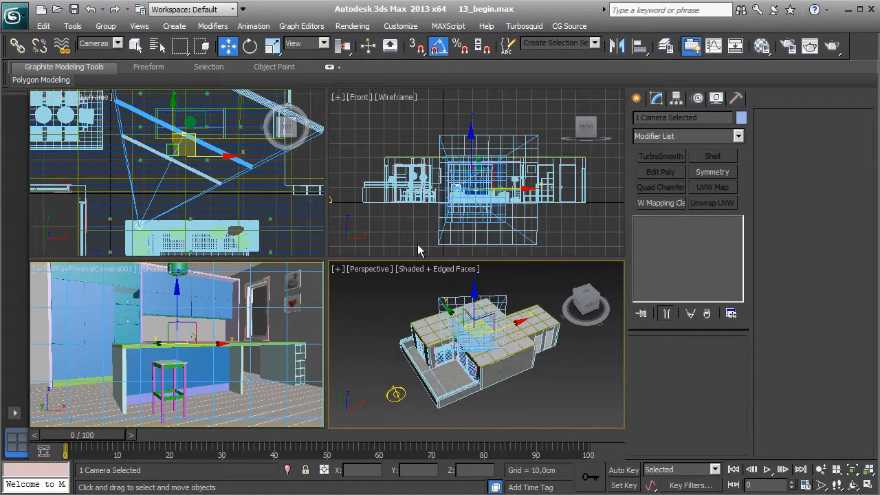
{"action": "left_click", "coordinate": [516, 396]}
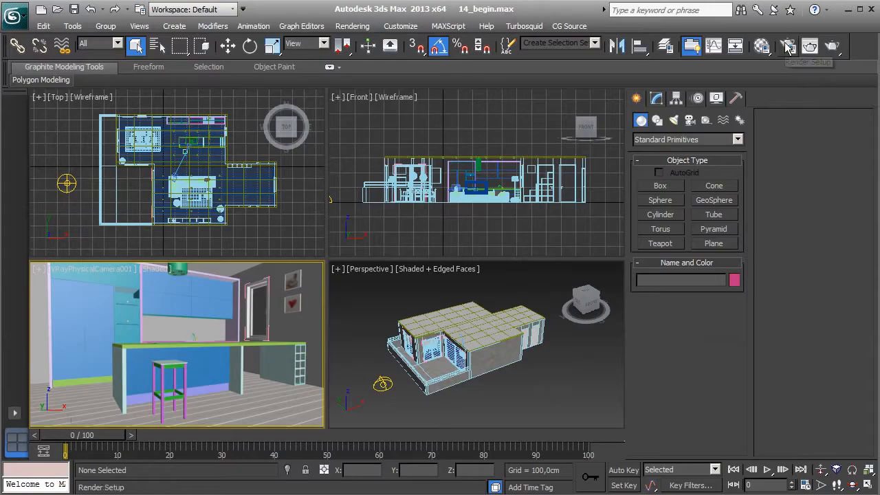
- Select VRayGlobalIllumination, VRayLighting, VRayRawGlobalIllumination, VRayRawLighting, VRayRawReflection and VRayRawRefraction as render elements to add
{"action": "left_click", "coordinate": [788, 45]}
{"action": "left_click", "coordinate": [334, 45]}
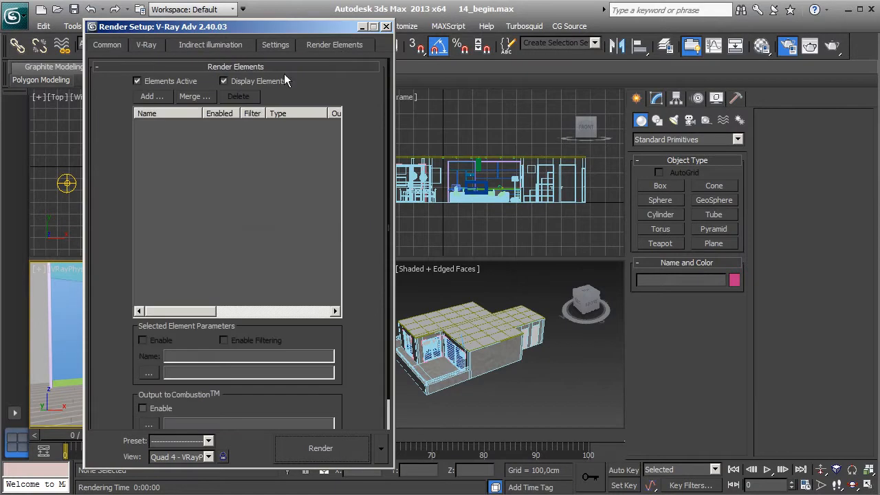
{"action": "left_click", "coordinate": [147, 96]}
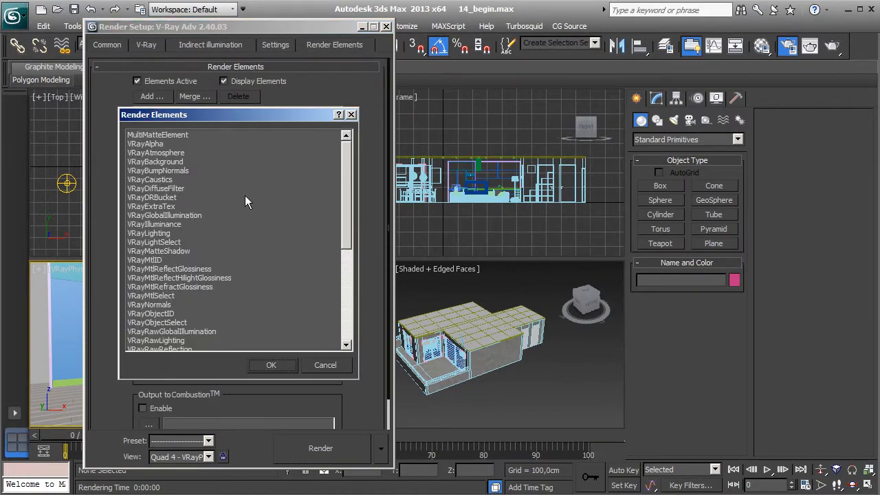
{"action": "left_click", "coordinate": [175, 215]}
{"action": "scroll", "coordinate": [345, 217], "scroll_direction": "down", "scroll_amount": 2}
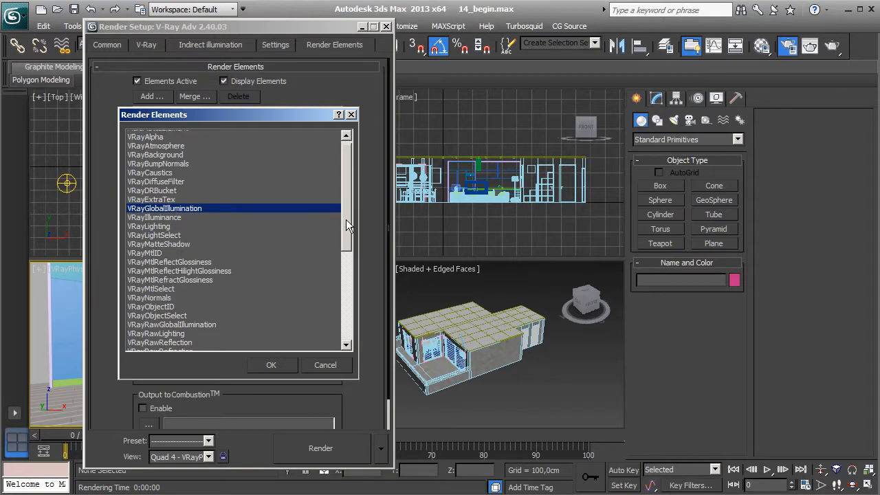
{"action": "left_click", "coordinate": [161, 216], "text": "ctrl"}
{"action": "left_click_drag", "start_coordinate": [347, 232], "coordinate": [345, 265]}
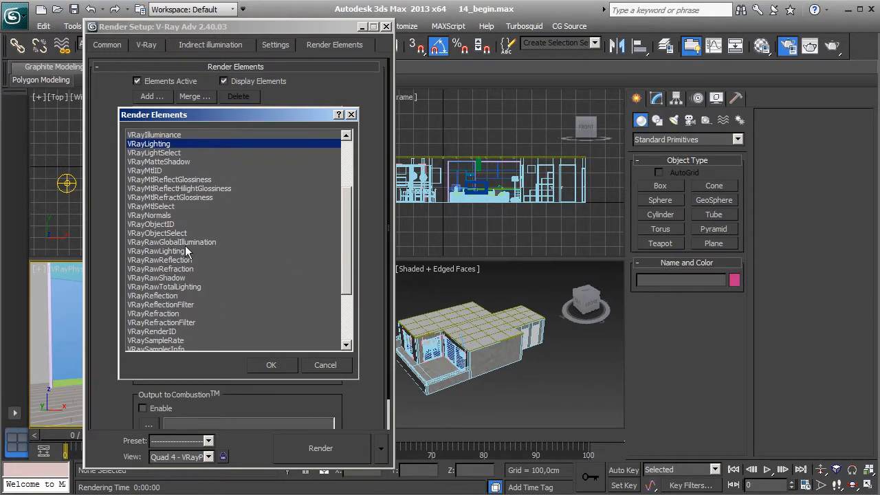
{"action": "left_click", "coordinate": [177, 242], "text": "ctrl"}
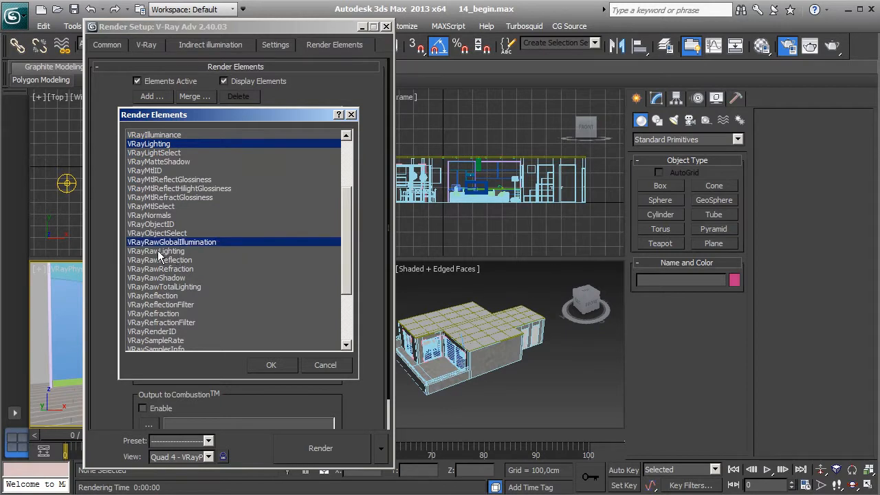
{"action": "left_click", "coordinate": [159, 251], "text": "ctrl"}
{"action": "left_click", "coordinate": [162, 260], "text": "ctrl"}
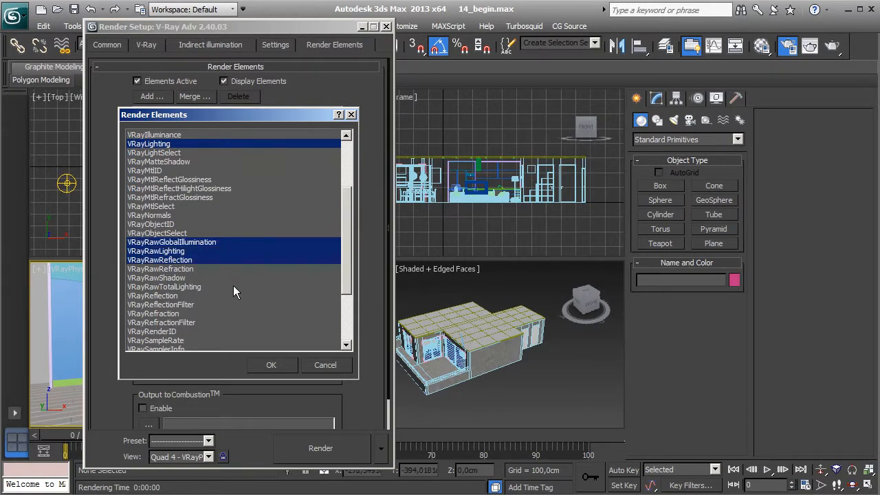
{"action": "left_click", "coordinate": [176, 269], "text": "ctrl"}
- Include VRayReflection, VRayRefraction, VRaySampleRate and VRaySpecular in the selection and add all the chosen render elements
{"action": "left_click_drag", "start_coordinate": [346, 274], "coordinate": [339, 299]}
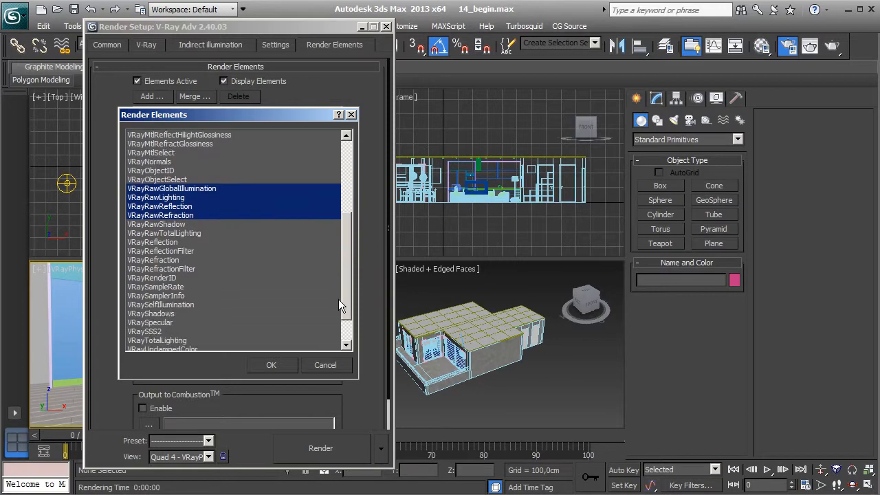
{"action": "left_click", "coordinate": [163, 244], "text": "ctrl"}
{"action": "left_click", "coordinate": [162, 261], "text": "ctrl"}
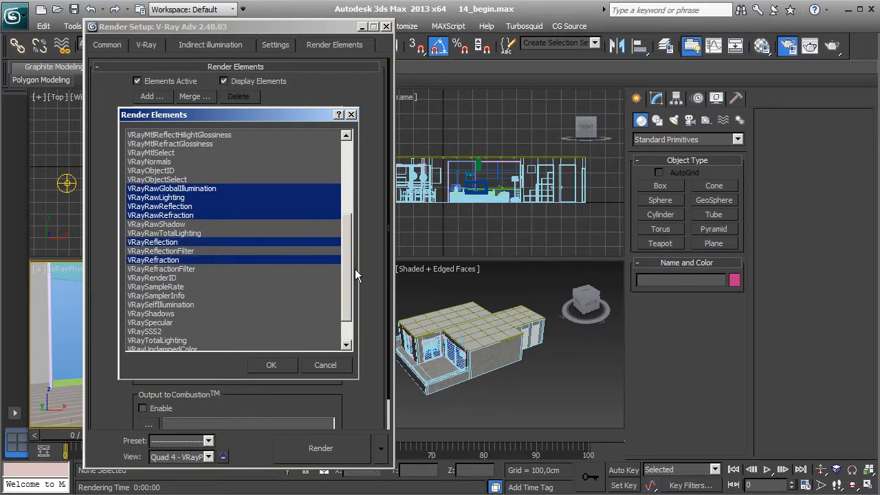
{"action": "scroll", "coordinate": [344, 266], "scroll_direction": "down", "scroll_amount": 1}
{"action": "left_click", "coordinate": [163, 260], "text": "ctrl"}
{"action": "scroll", "coordinate": [348, 276], "scroll_direction": "down", "scroll_amount": 1}
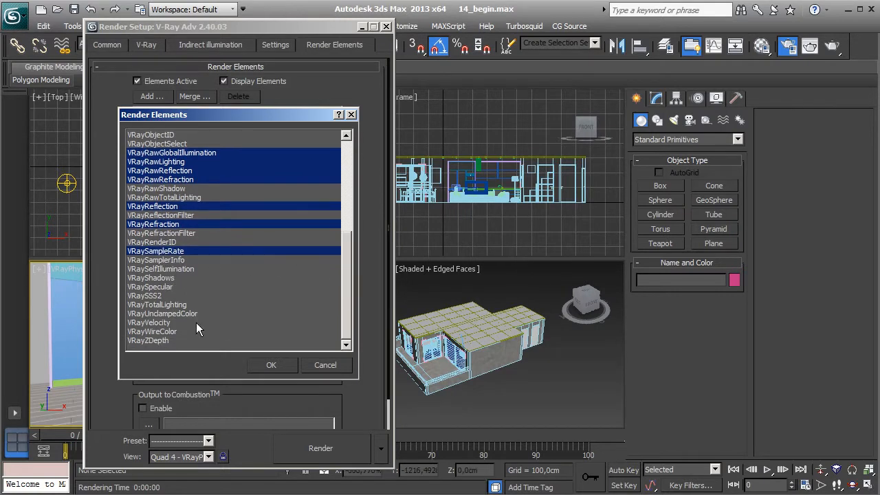
{"action": "left_click", "coordinate": [161, 288], "text": "ctrl"}
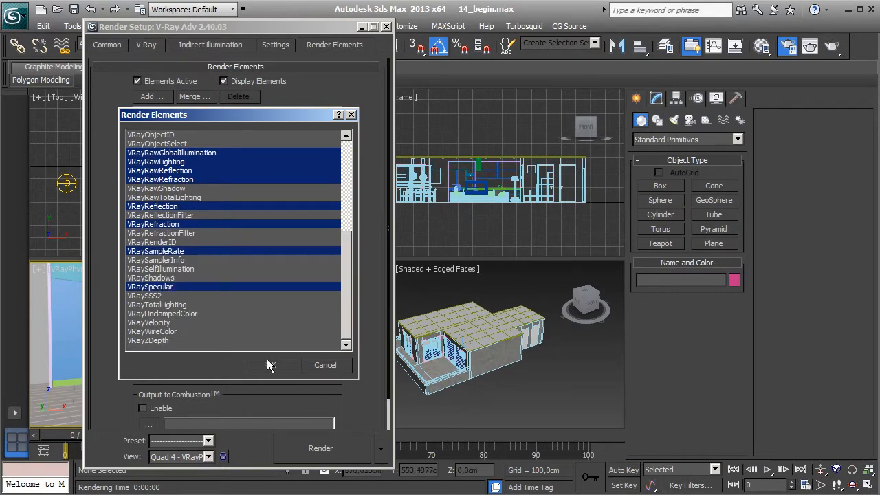
{"action": "left_click", "coordinate": [269, 365]}
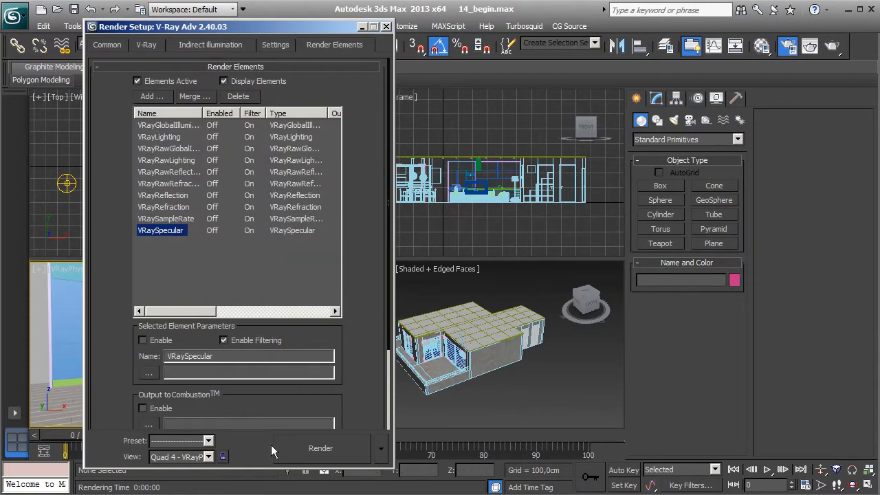
- Choose the physical camera viewport as the view to render and lock it
{"action": "left_click", "coordinate": [192, 456]}
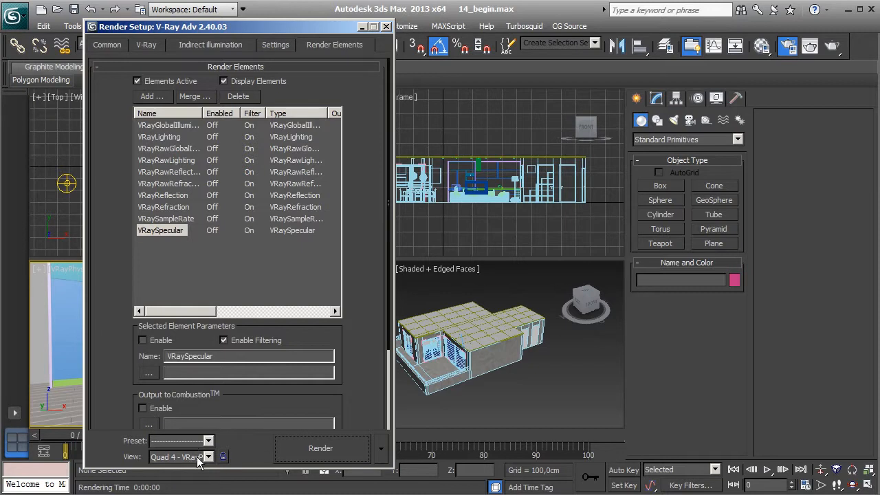
{"action": "left_click", "coordinate": [196, 456]}
{"action": "left_click", "coordinate": [192, 433]}
{"action": "left_click", "coordinate": [223, 457]}
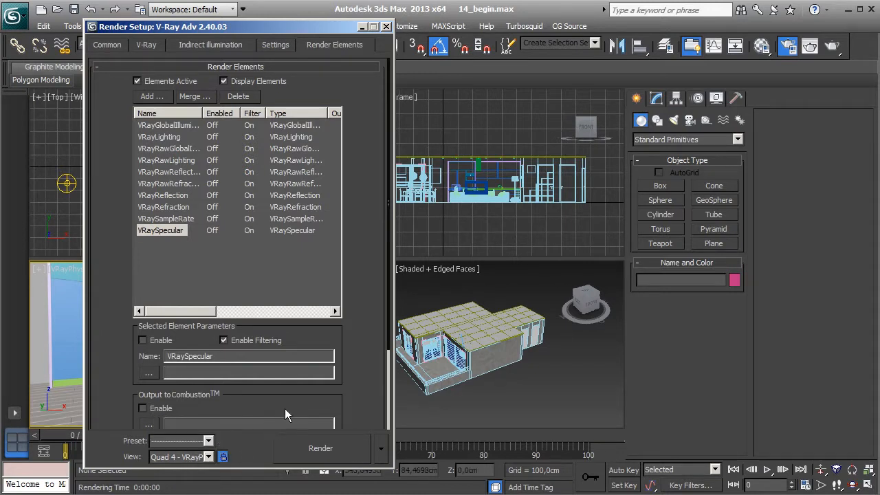
- Check the common render parameters, test-render the physical camera view and close the frame buffer
{"action": "left_click", "coordinate": [107, 45]}
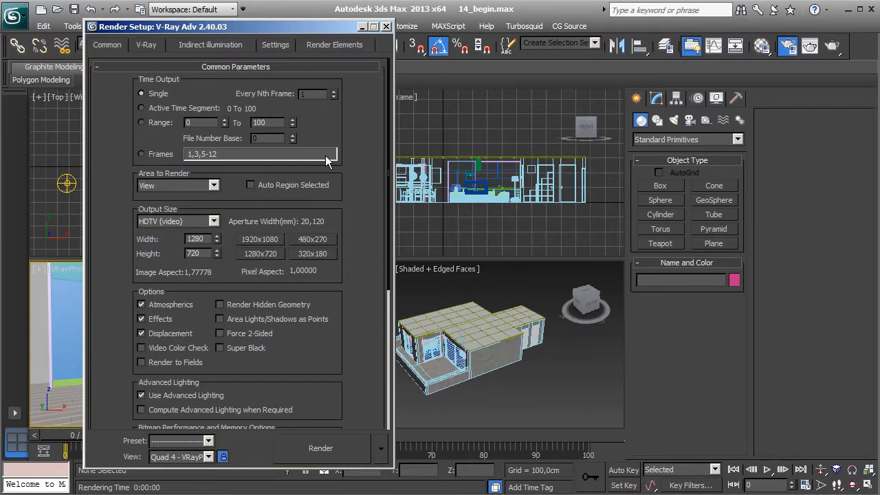
{"action": "left_click", "coordinate": [386, 28]}
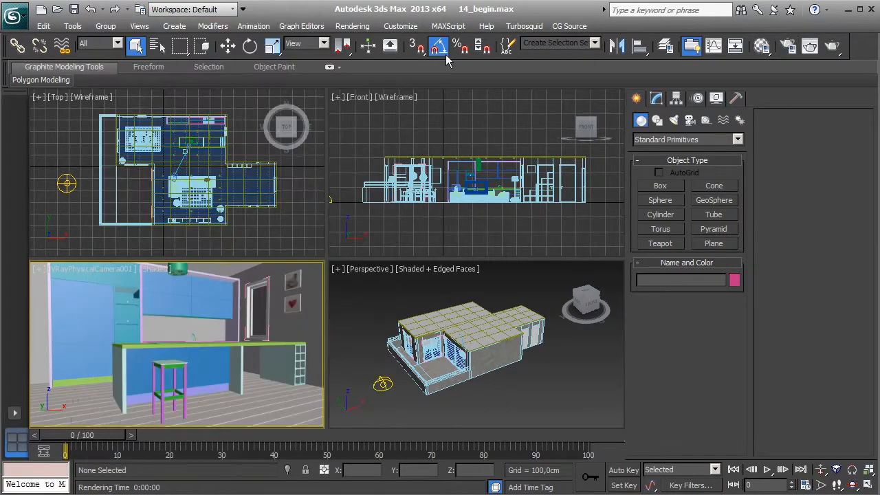
{"action": "left_click", "coordinate": [833, 47]}
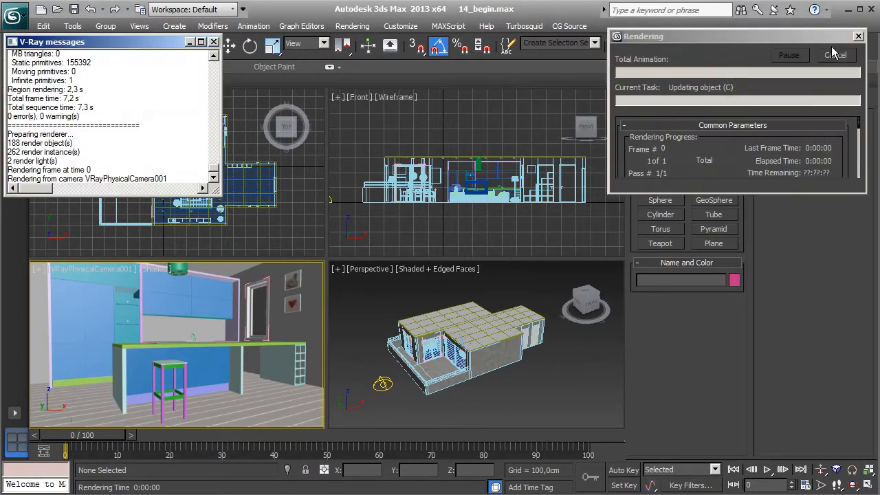
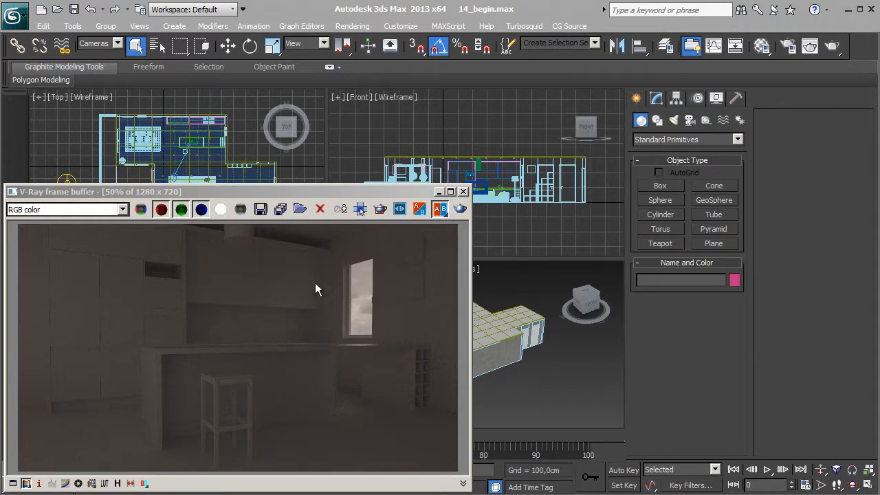
{"action": "left_click", "coordinate": [463, 193]}
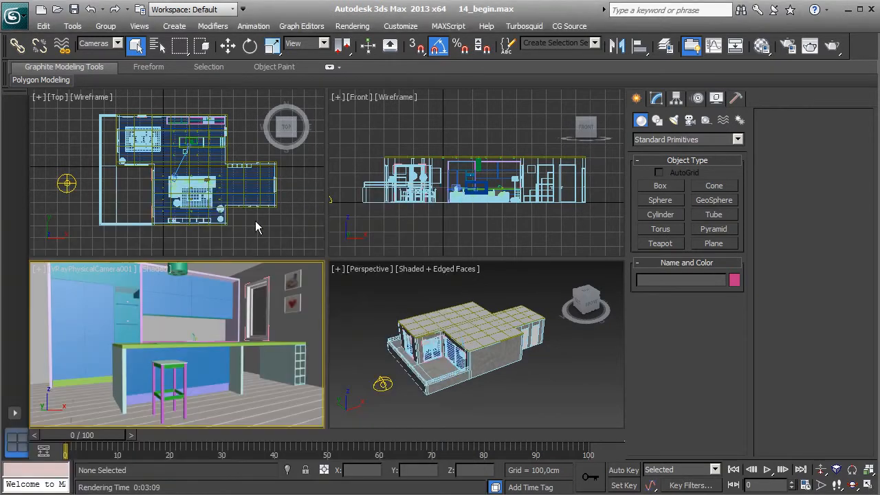
- Select the physical camera and set its shutter speed to 100 and its film speed (ISO) to 200
{"action": "left_click", "coordinate": [178, 184]}
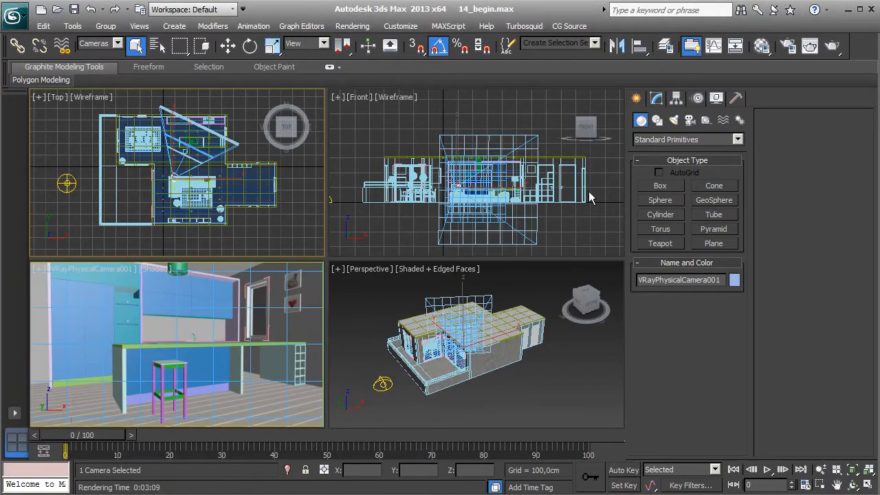
{"action": "left_click", "coordinate": [657, 98]}
{"action": "scroll", "coordinate": [658, 411], "scroll_direction": "down", "scroll_amount": 3}
{"action": "scroll", "coordinate": [667, 368], "scroll_direction": "down", "scroll_amount": 3}
{"action": "scroll", "coordinate": [654, 435], "scroll_direction": "down", "scroll_amount": 3}
{"action": "double_click", "coordinate": [712, 388]}
{"action": "type", "text": "100"}
{"action": "key", "text": "Return"}
{"action": "double_click", "coordinate": [715, 440]}
{"action": "type", "text": "2"}
{"action": "key", "text": "Return"}
- Reopen the V-Ray frame buffer, mark a render region over the wall and window beside the kitchen cabinets, and render it
{"action": "right_click", "coordinate": [233, 318]}
{"action": "right_click", "coordinate": [248, 327]}
{"action": "left_click", "coordinate": [277, 445]}
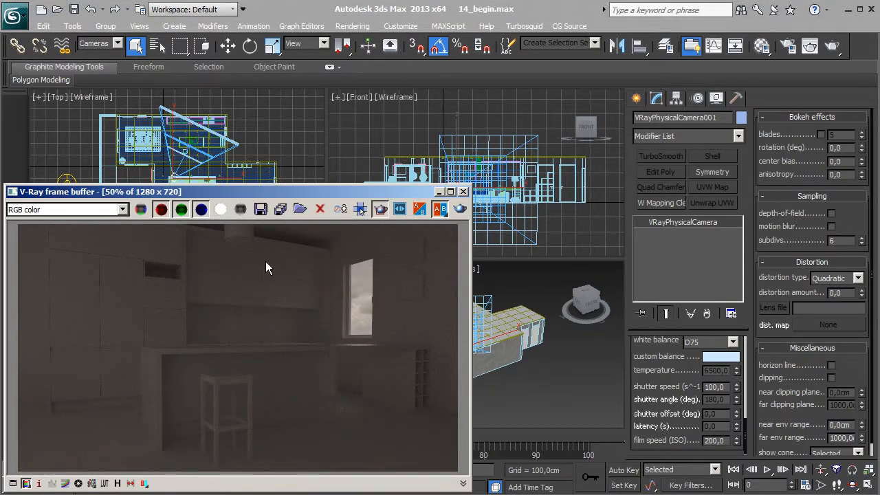
{"action": "left_click_drag", "start_coordinate": [327, 302], "coordinate": [361, 349]}
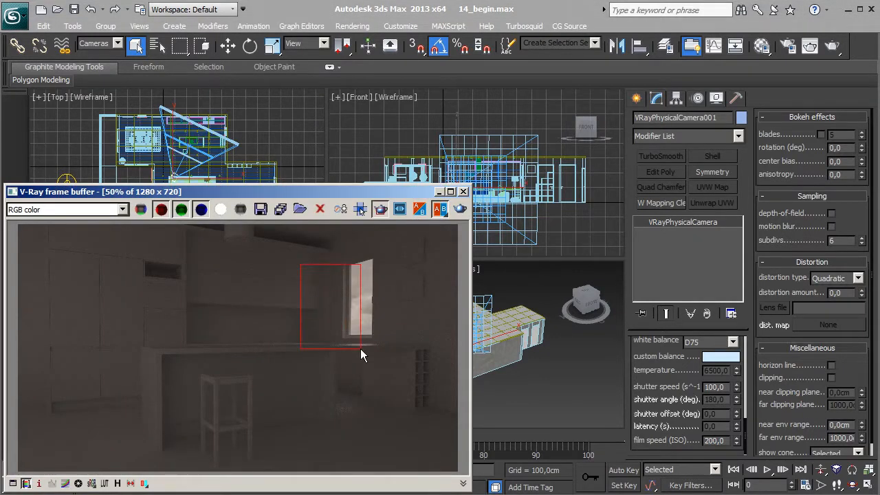
{"action": "left_click", "coordinate": [460, 209]}
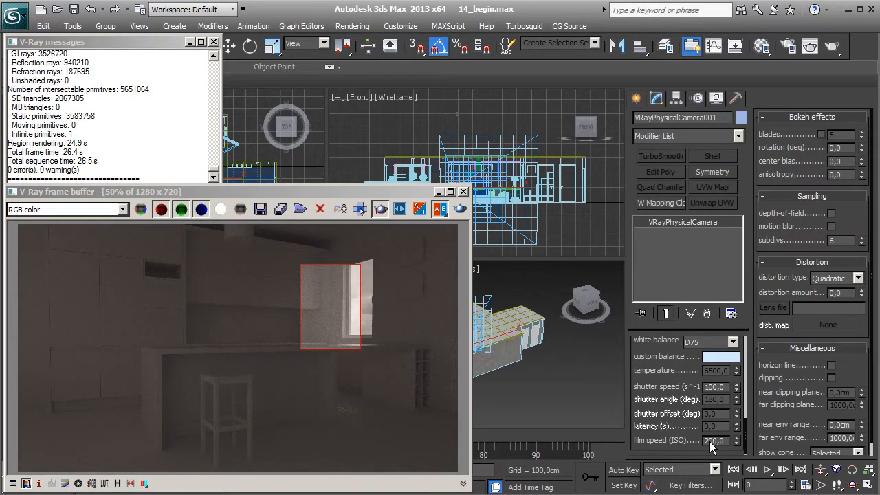
- Set the physical camera's film speed (ISO) to 400, test-render the marked region and stop the render
{"action": "type", "text": "400"}
{"action": "key", "text": "Return"}
{"action": "left_click", "coordinate": [458, 209]}
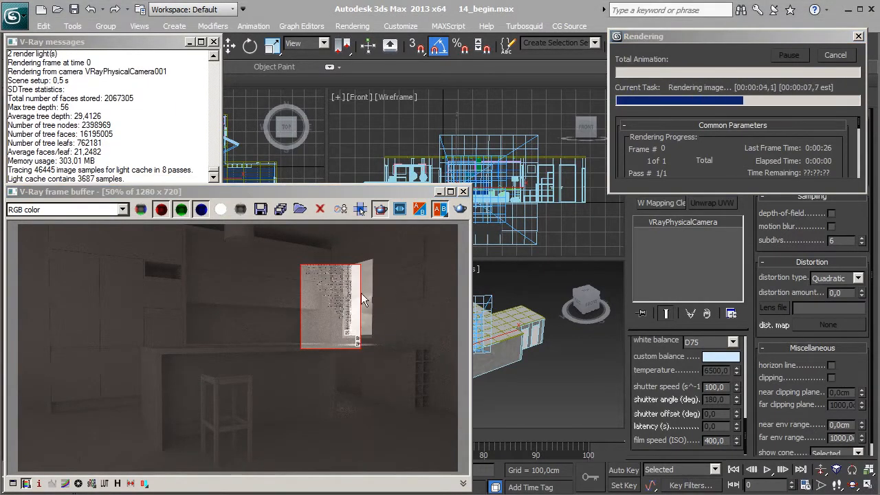
{"action": "left_click", "coordinate": [833, 58]}
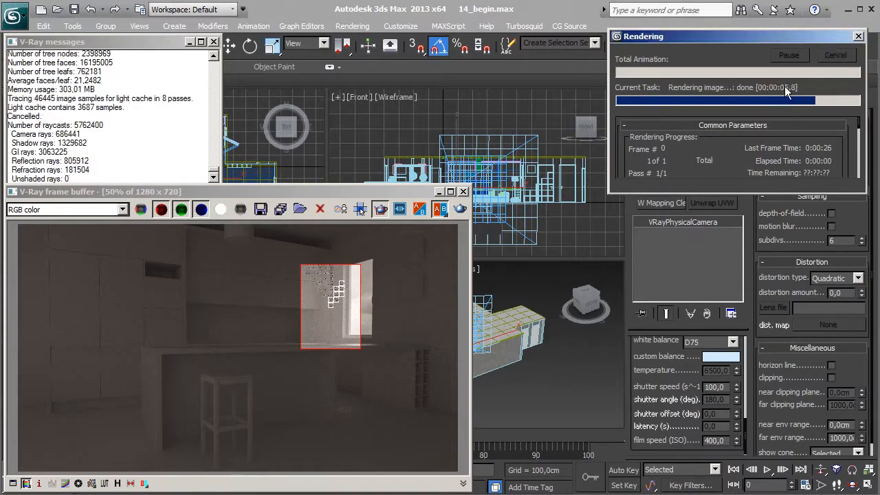
- Turn off region rendering, render the full camera frame and save the result to the V-Ray render history
{"action": "left_click", "coordinate": [381, 209]}
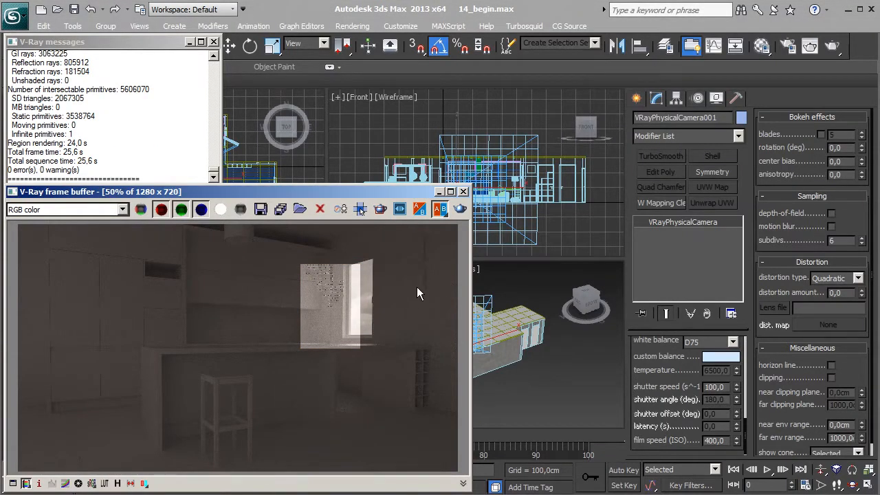
{"action": "left_click", "coordinate": [459, 210]}
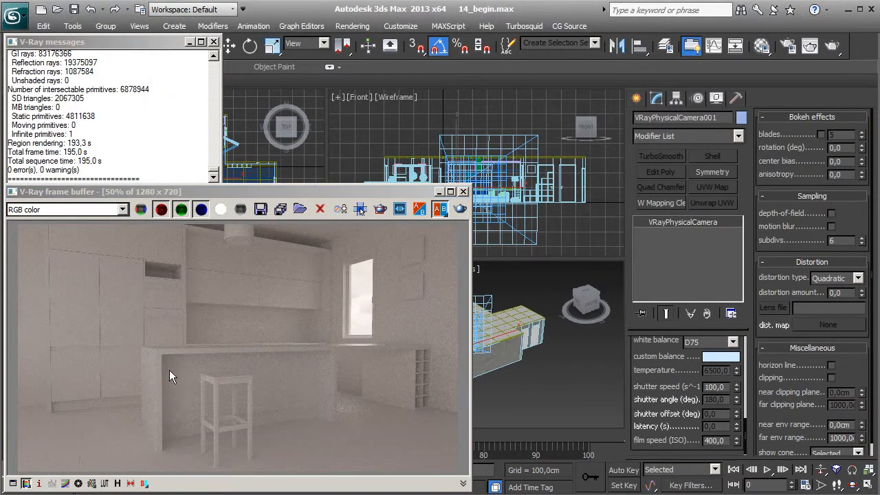
{"action": "left_click", "coordinate": [118, 482]}
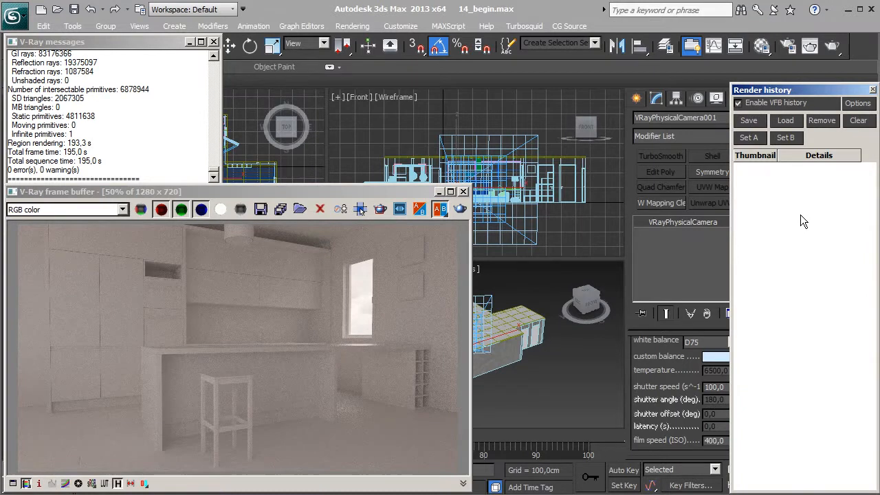
{"action": "left_click", "coordinate": [751, 122]}
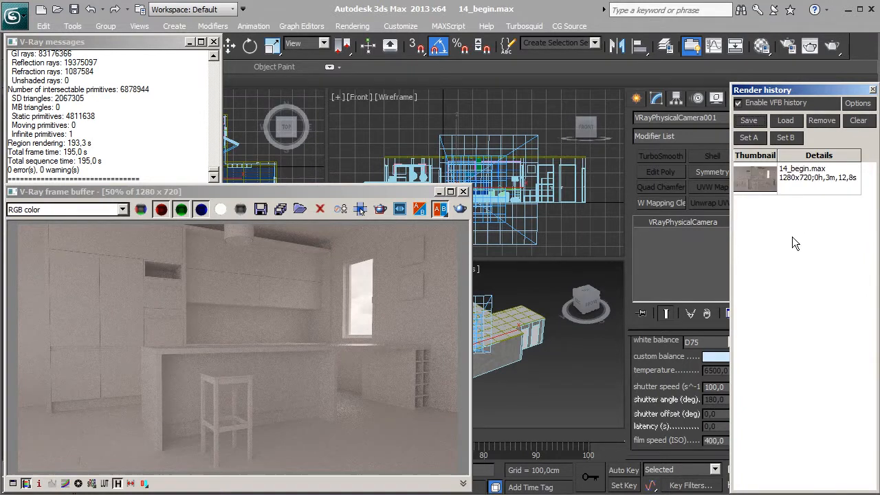
- Open the VRayHDRI map's settings in the Material Editor and mark a render region around the window and the counter below it
{"action": "left_click", "coordinate": [762, 45]}
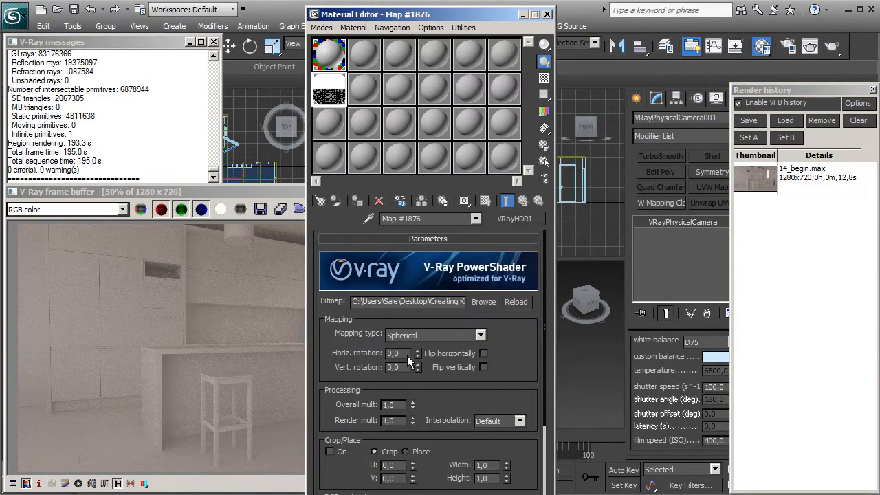
{"action": "left_click_drag", "start_coordinate": [407, 354], "coordinate": [346, 354]}
{"action": "left_click", "coordinate": [222, 292]}
{"action": "left_click", "coordinate": [383, 210]}
{"action": "left_click_drag", "start_coordinate": [296, 285], "coordinate": [393, 401]}
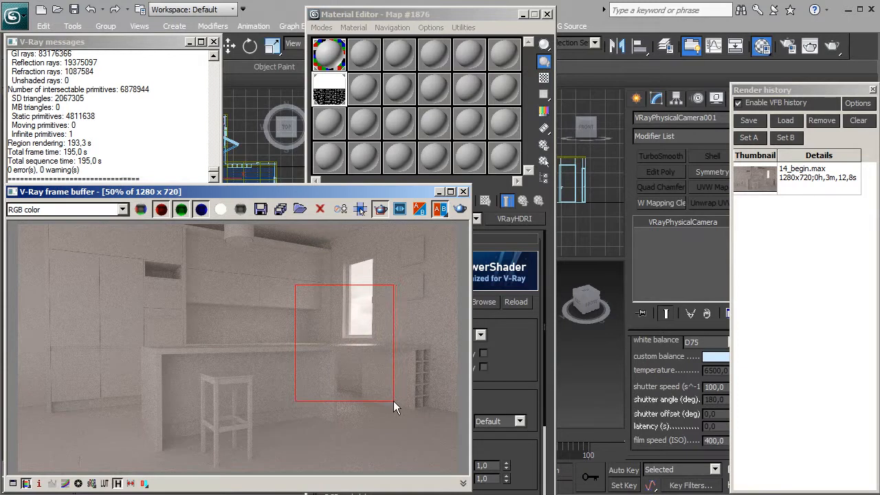
- Set the VRayHDRI map's horizontal rotation to 45, test-render the marked region, inspect it up close and stop the render
{"action": "left_click", "coordinate": [430, 15]}
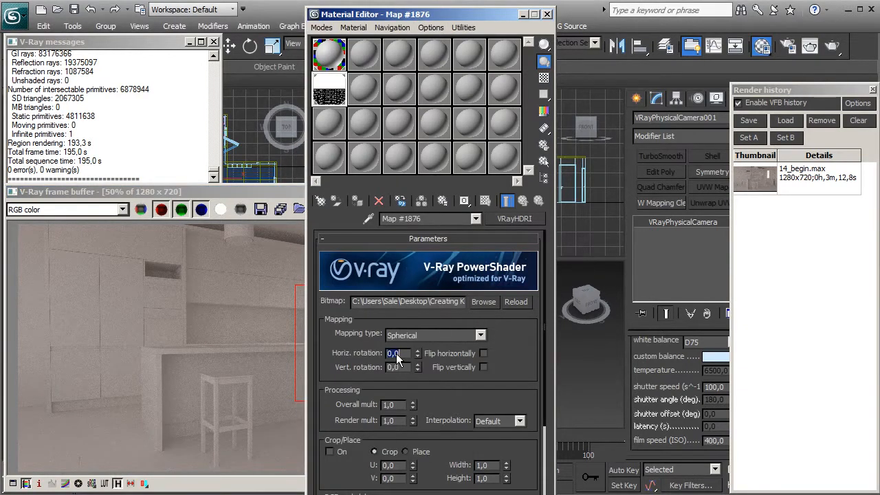
{"action": "key", "text": "Return"}
{"action": "left_click", "coordinate": [258, 252]}
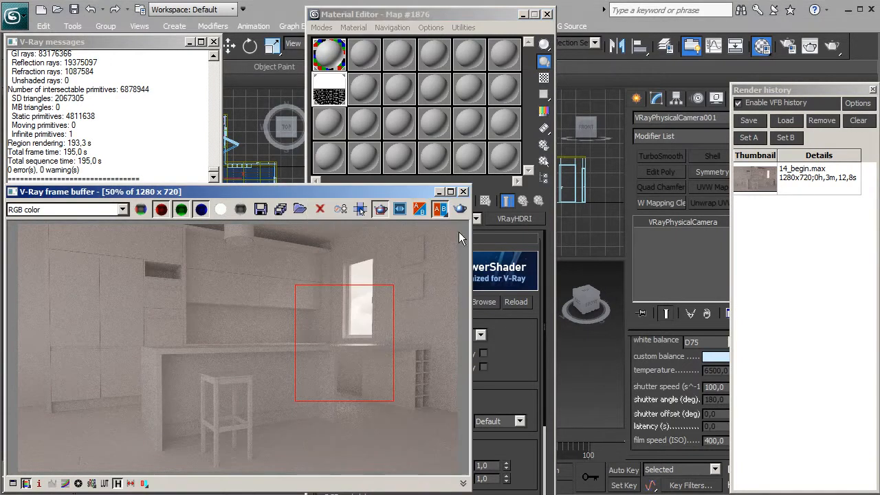
{"action": "left_click", "coordinate": [460, 209]}
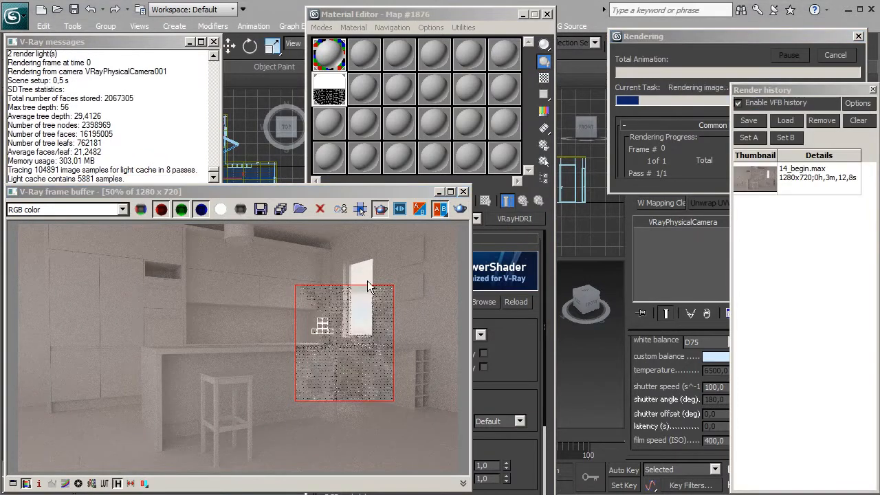
{"action": "scroll", "coordinate": [325, 320], "scroll_direction": "up", "scroll_amount": 1}
{"action": "scroll", "coordinate": [278, 320], "scroll_direction": "up", "scroll_amount": 1}
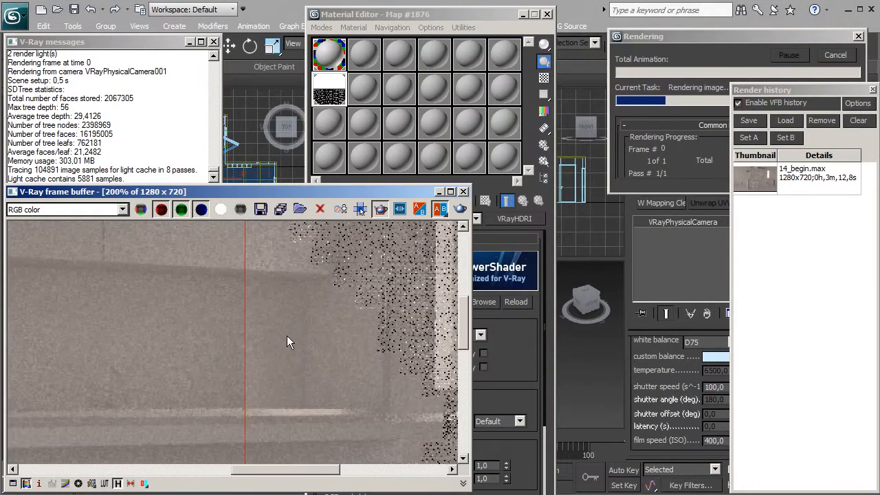
{"action": "middle_click_drag", "start_coordinate": [256, 370], "coordinate": [269, 336]}
{"action": "scroll", "coordinate": [253, 349], "scroll_direction": "down", "scroll_amount": 1}
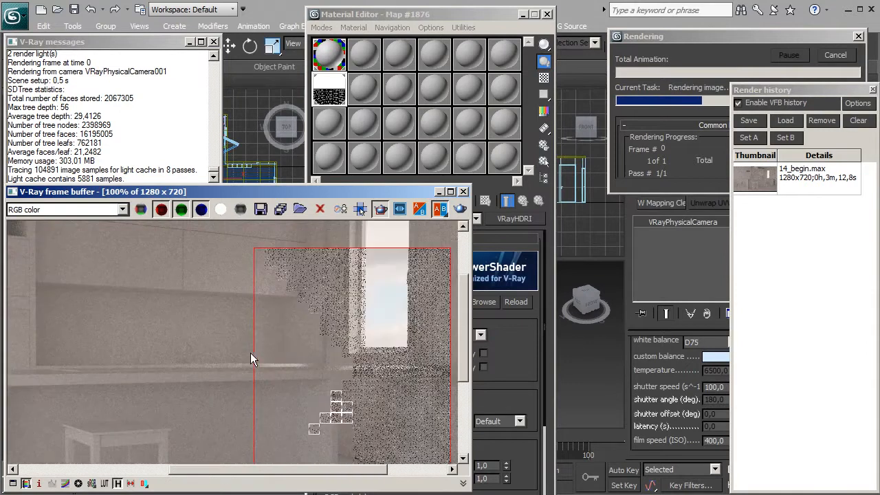
{"action": "left_click", "coordinate": [814, 35]}
{"action": "left_click", "coordinate": [836, 55]}
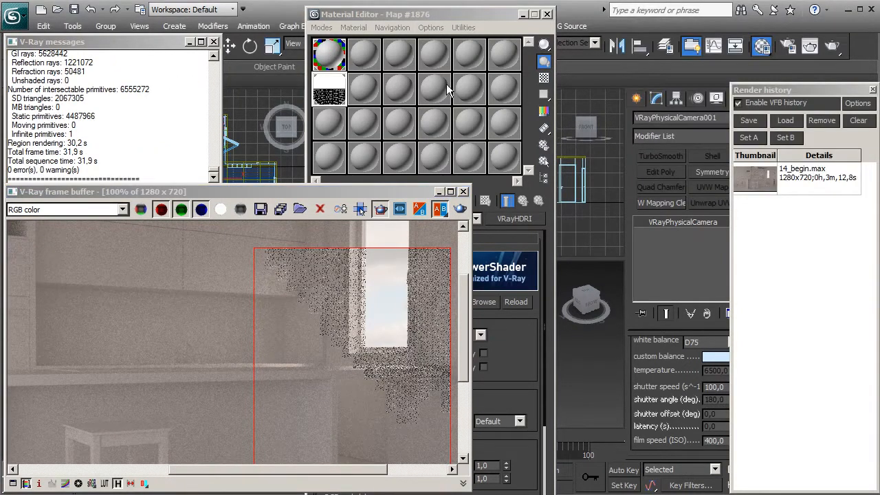
- Set the VRayHDRI map's horizontal rotation to 90, test-render the region, inspect the lighting on the counter and stop the render
{"action": "left_click", "coordinate": [428, 21]}
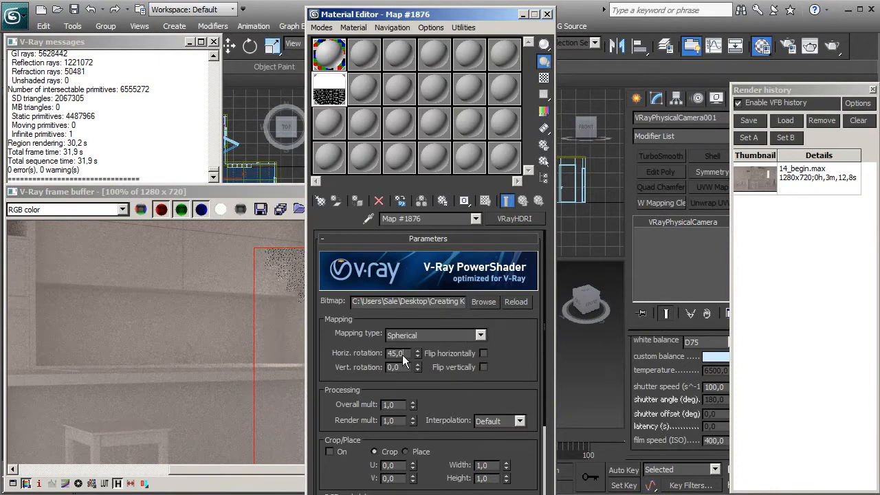
{"action": "key", "text": "Return"}
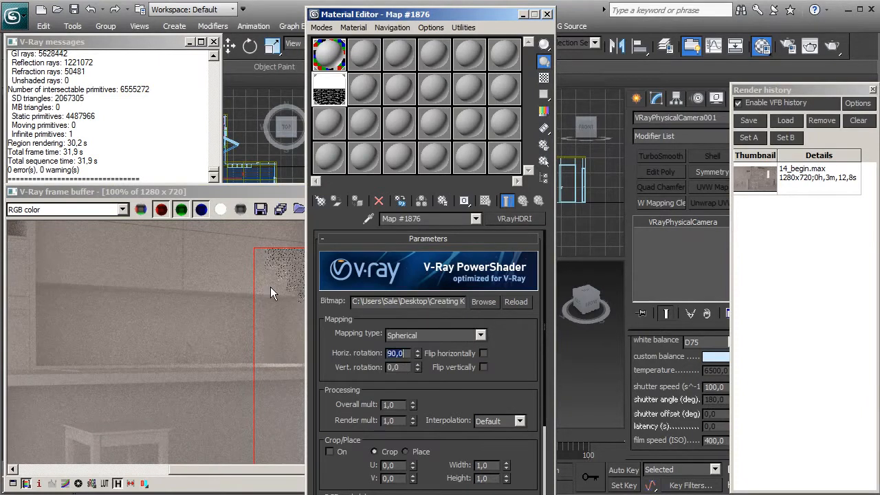
{"action": "left_click", "coordinate": [279, 301]}
{"action": "left_click", "coordinate": [460, 210]}
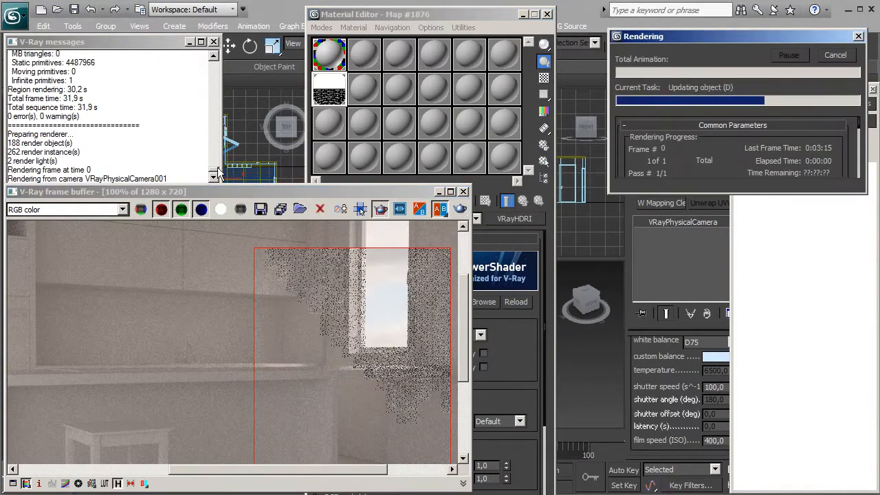
{"action": "scroll", "coordinate": [169, 218], "scroll_direction": "down", "scroll_amount": 1}
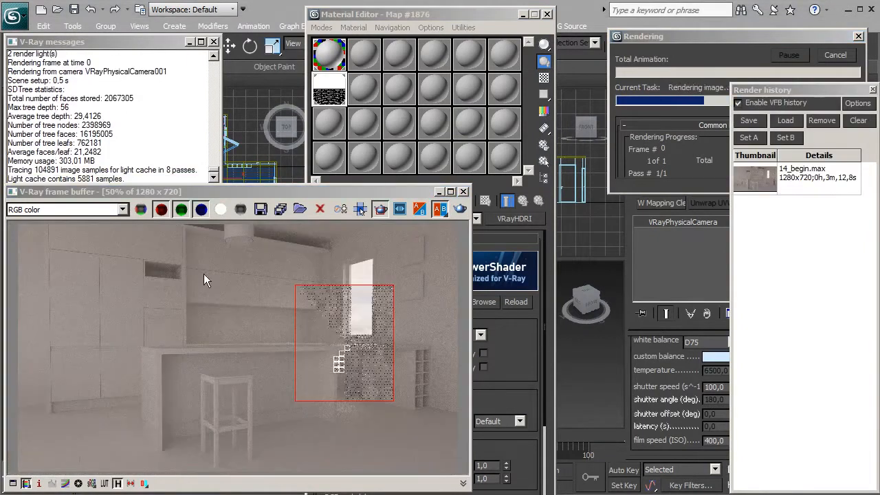
{"action": "scroll", "coordinate": [321, 386], "scroll_direction": "up", "scroll_amount": 1}
{"action": "middle_click_drag", "start_coordinate": [317, 392], "coordinate": [314, 355]}
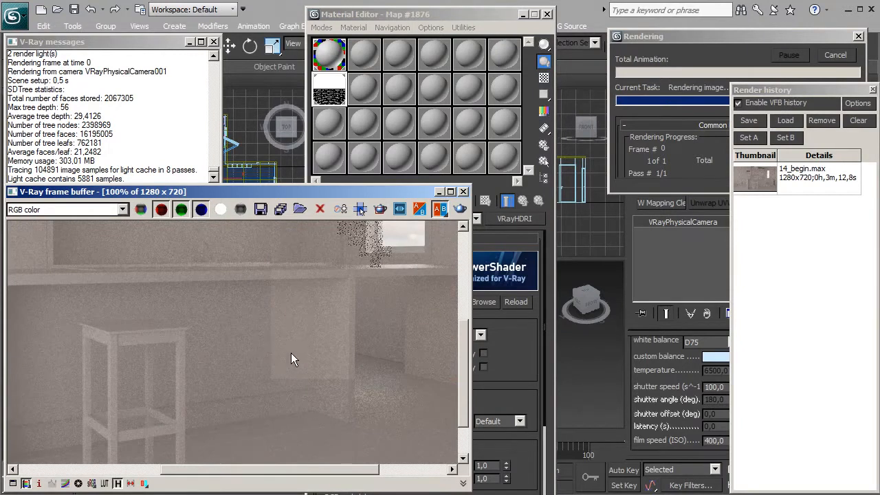
{"action": "left_click", "coordinate": [760, 55]}
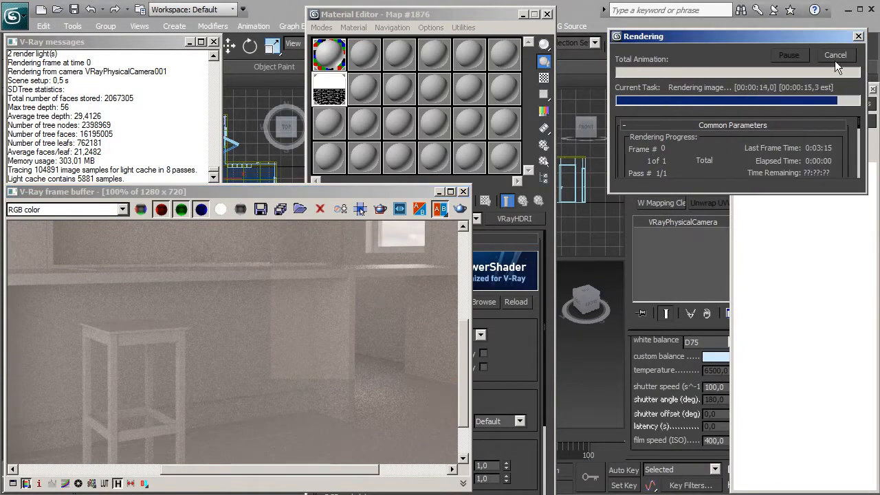
{"action": "left_click", "coordinate": [836, 55]}
- Set the VRayHDRI map's horizontal rotation to 180, test-render the region and stop the render
{"action": "left_click", "coordinate": [410, 17]}
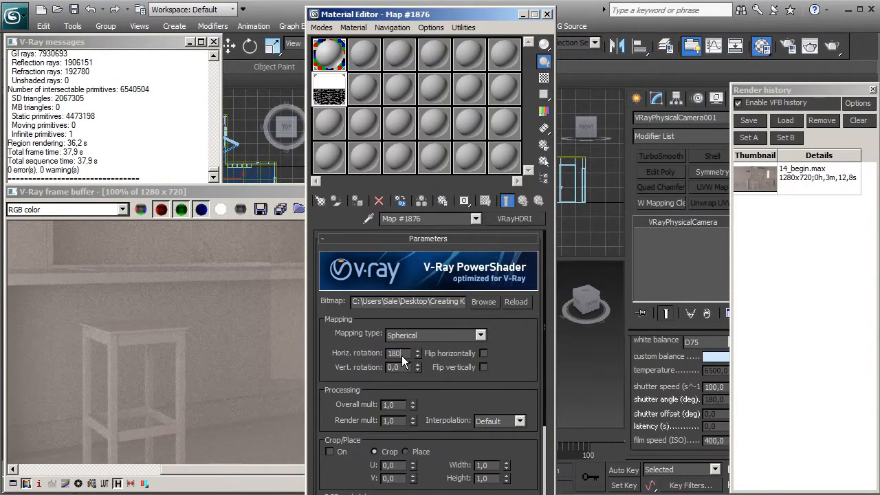
{"action": "left_click", "coordinate": [233, 298]}
{"action": "left_click", "coordinate": [379, 213]}
{"action": "left_click", "coordinate": [460, 209]}
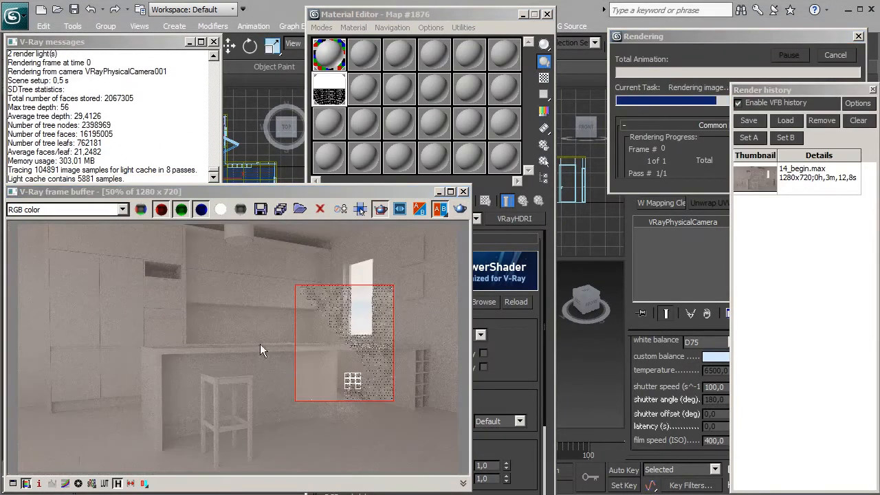
{"action": "scroll", "coordinate": [370, 403], "scroll_direction": "up", "scroll_amount": 1}
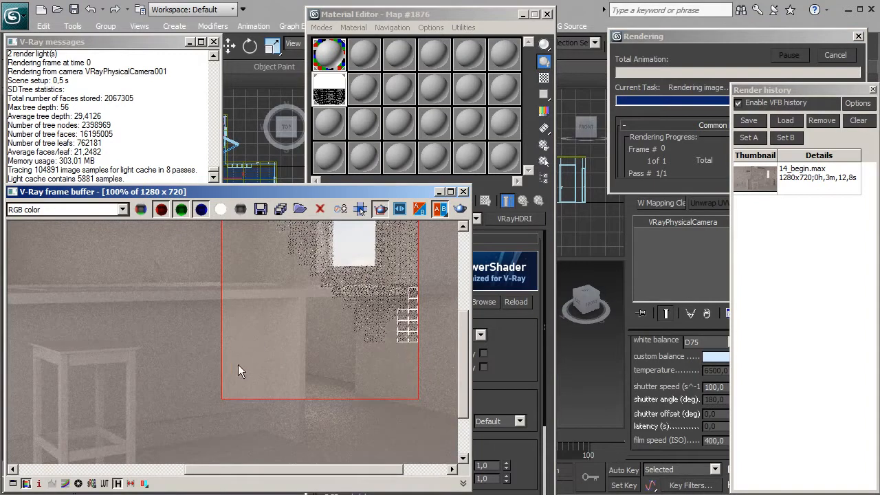
{"action": "left_click", "coordinate": [722, 150]}
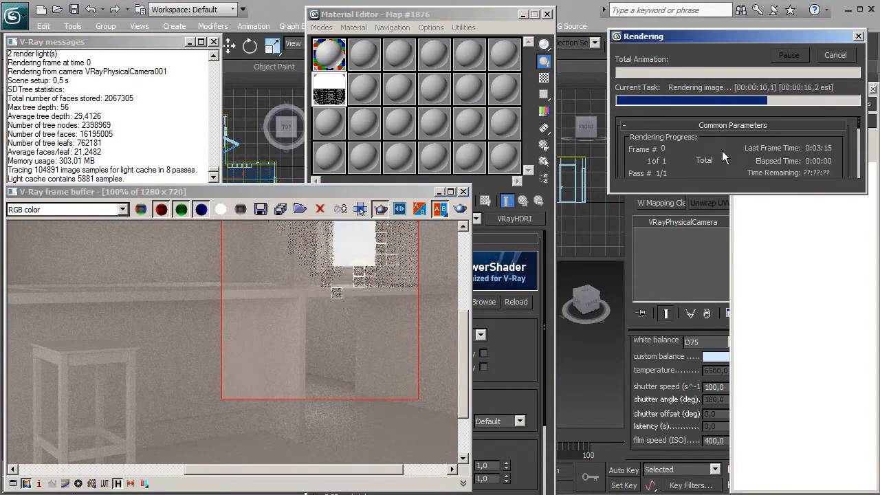
{"action": "left_click", "coordinate": [841, 58]}
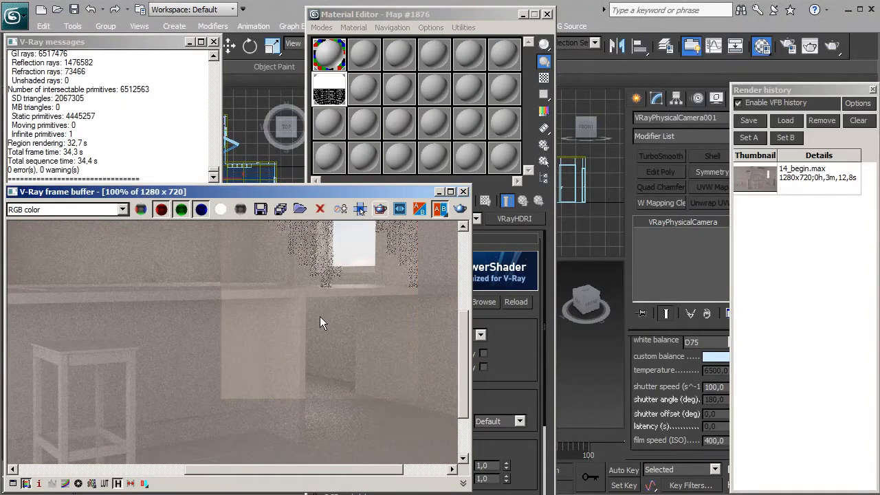
- Render the full camera frame without the region and save it to the render history
{"action": "scroll", "coordinate": [320, 316], "scroll_direction": "down", "scroll_amount": 1}
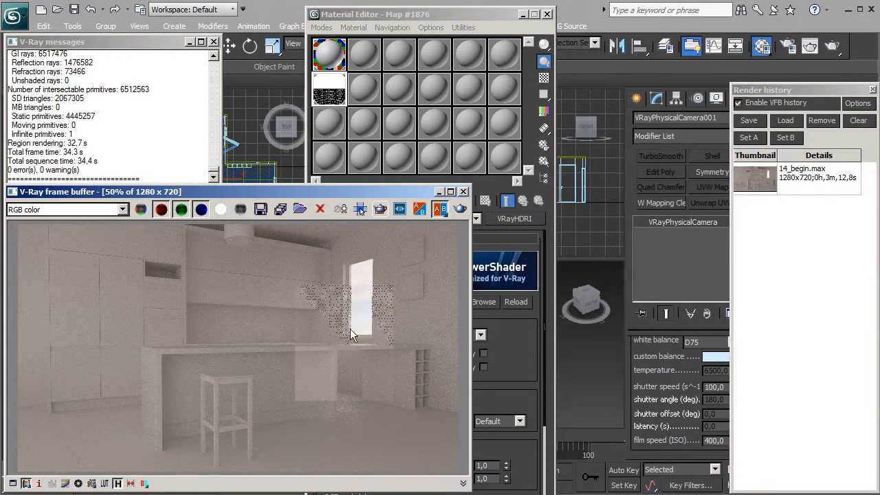
{"action": "left_click", "coordinate": [459, 211]}
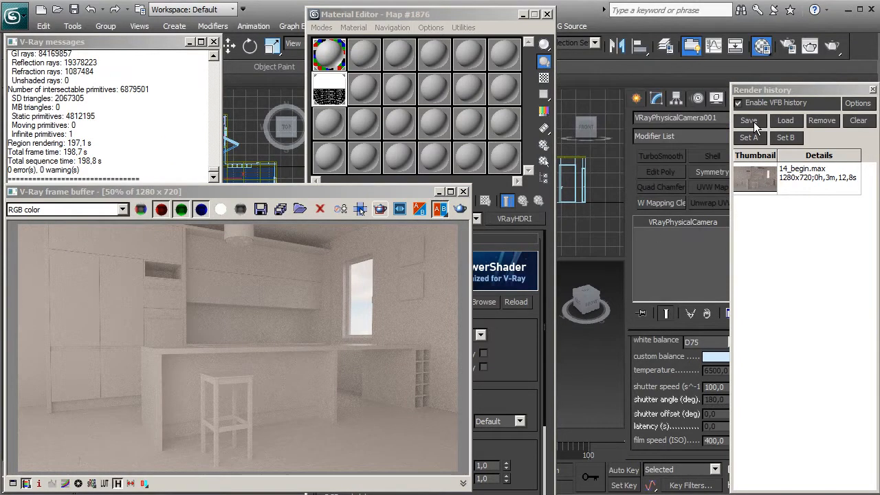
- Compare the newest saved render as A against the earlier one as B with the split slider, then end the comparison
{"action": "left_click", "coordinate": [803, 180]}
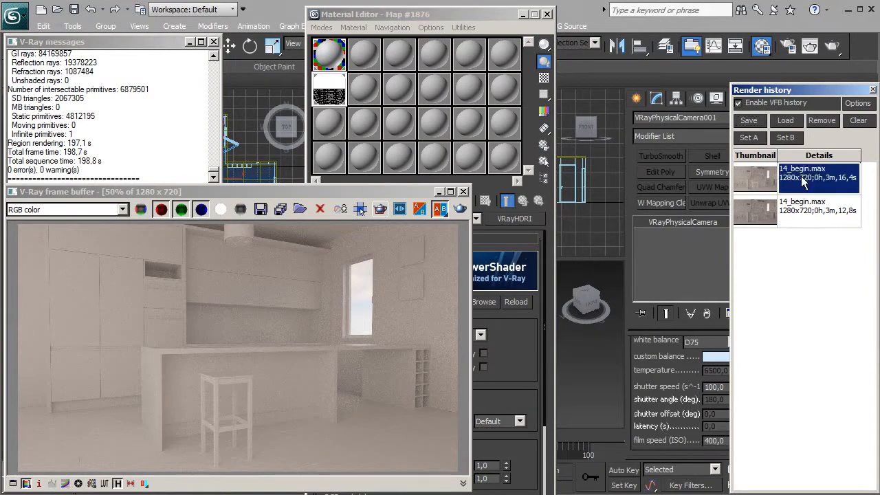
{"action": "left_click", "coordinate": [755, 138]}
{"action": "left_click", "coordinate": [808, 209]}
{"action": "left_click", "coordinate": [787, 139]}
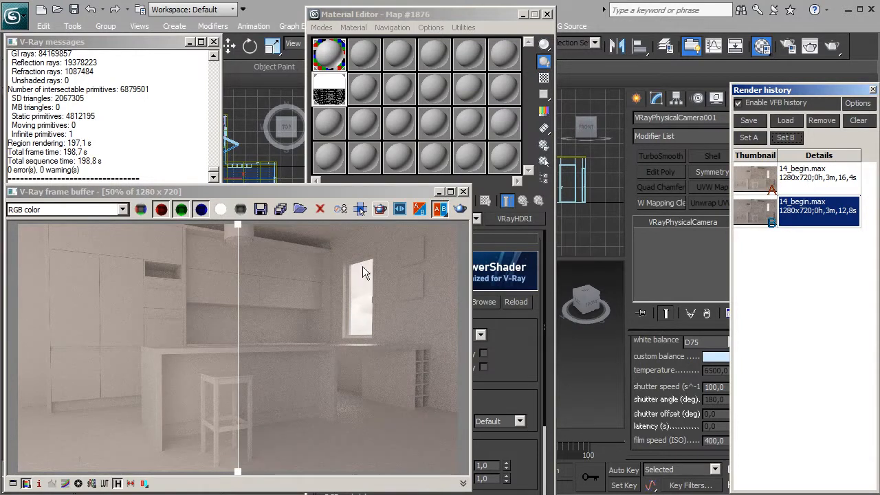
{"action": "left_click_drag", "start_coordinate": [238, 226], "coordinate": [202, 232]}
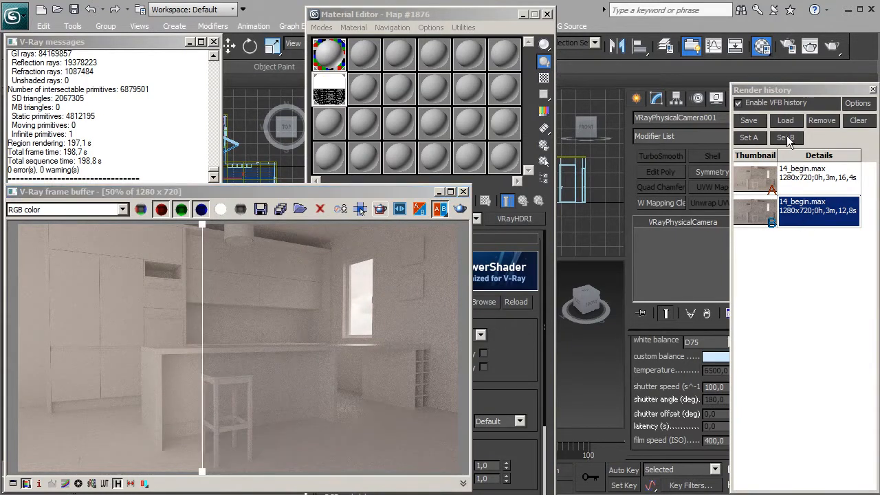
{"action": "double_click", "coordinate": [799, 172]}
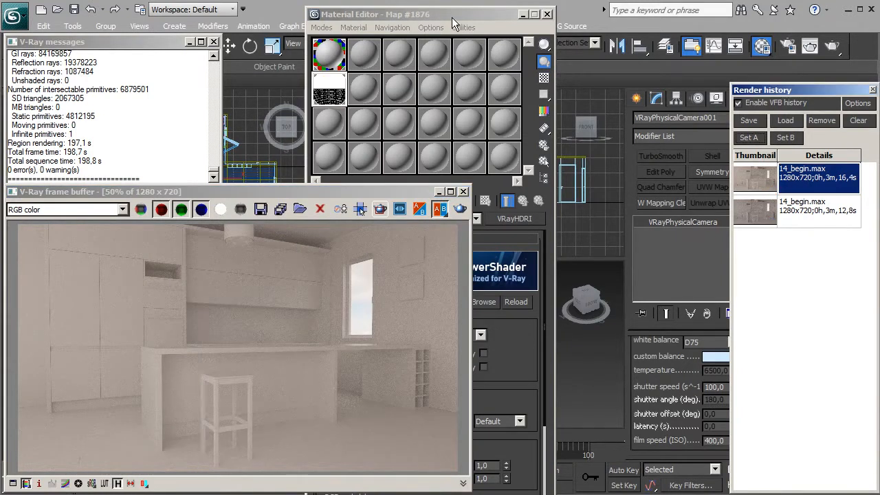
- Set the VRayHDRI map's inverse gamma to 0,8 after trying 0,6, and render the full camera frame
{"action": "left_click", "coordinate": [452, 17]}
{"action": "scroll", "coordinate": [530, 339], "scroll_direction": "down", "scroll_amount": 5}
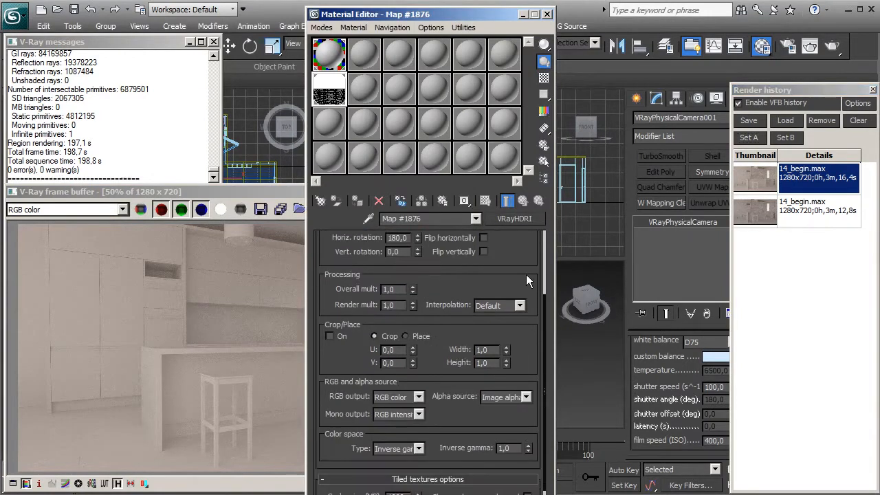
{"action": "scroll", "coordinate": [464, 417], "scroll_direction": "down", "scroll_amount": 3}
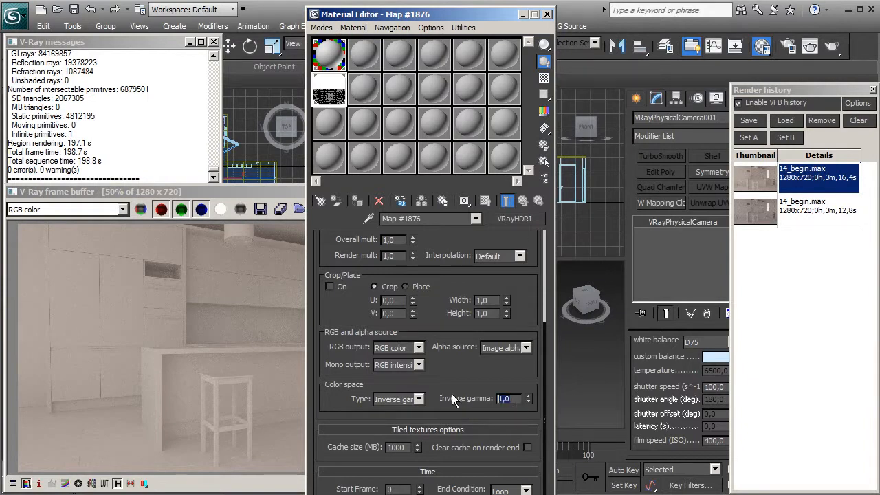
{"action": "type", "text": "0,6"}
{"action": "key", "text": "Return"}
{"action": "type", "text": "0,8"}
{"action": "key", "text": "Return"}
{"action": "left_click", "coordinate": [222, 296]}
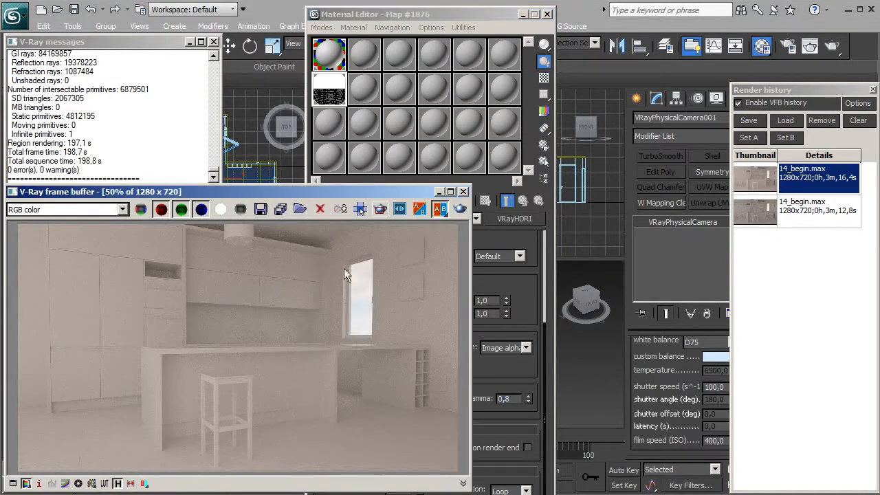
{"action": "left_click", "coordinate": [460, 209]}
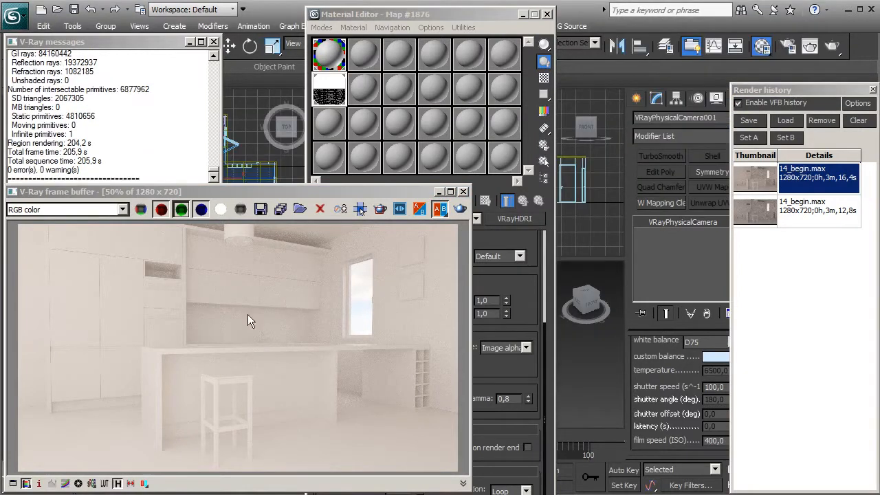
- Save the render to the history, compare it as A against the previous save as B with the split slider, and close the history
{"action": "left_click", "coordinate": [754, 122]}
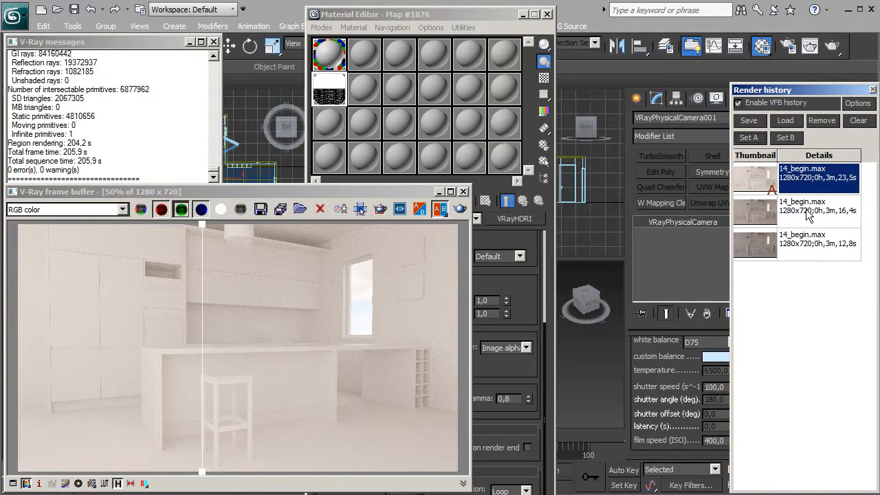
{"action": "left_click", "coordinate": [805, 204]}
{"action": "left_click", "coordinate": [783, 138]}
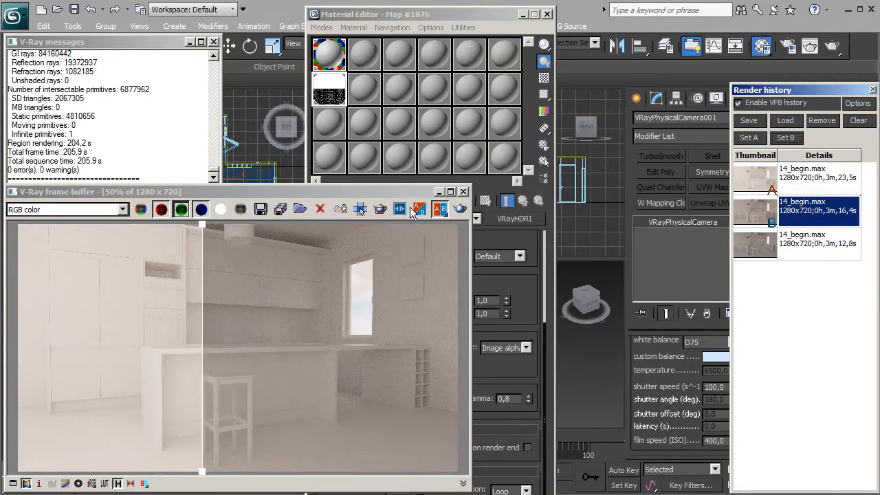
{"action": "mouse_move", "coordinate": [201, 225]}
{"action": "left_mouse_down"}
{"action": "mouse_move", "coordinate": [146, 230]}
{"action": "mouse_move", "coordinate": [363, 233]}
{"action": "mouse_move", "coordinate": [60, 243]}
{"action": "mouse_move", "coordinate": [430, 253]}
{"action": "mouse_move", "coordinate": [235, 255]}
{"action": "left_mouse_up"}
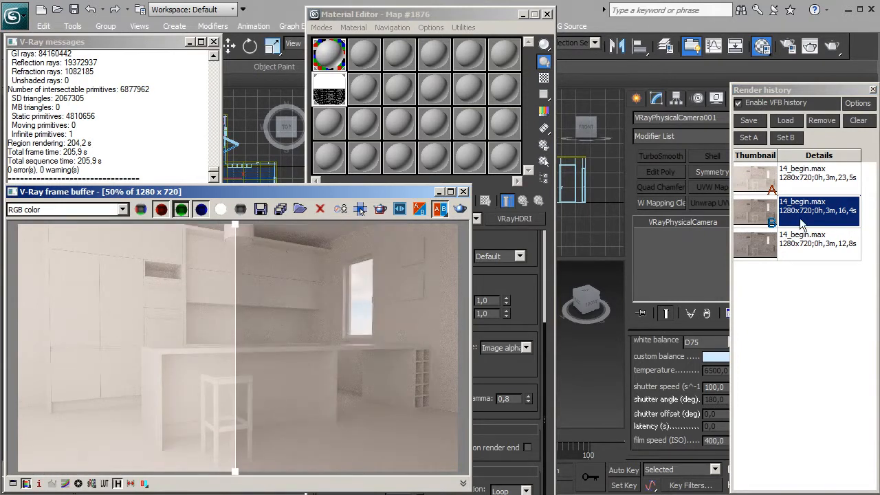
{"action": "left_click", "coordinate": [789, 140]}
{"action": "left_click", "coordinate": [790, 172]}
{"action": "left_click", "coordinate": [749, 138]}
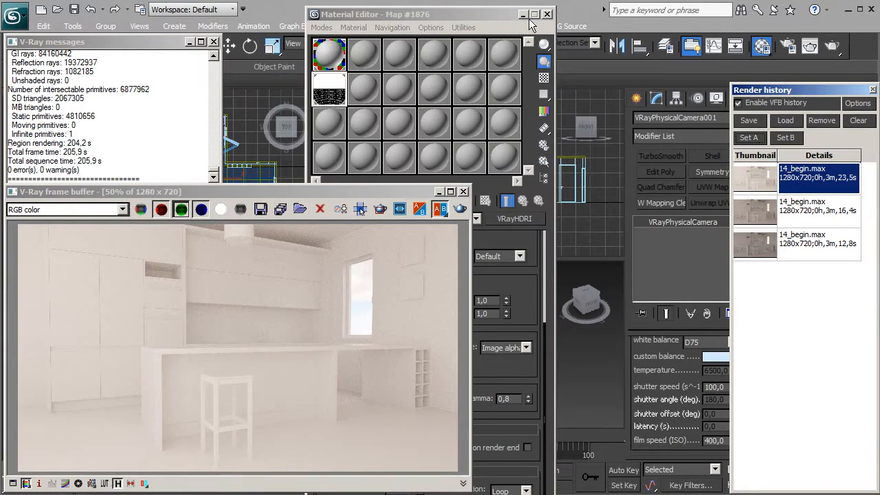
{"action": "left_click", "coordinate": [563, 11]}
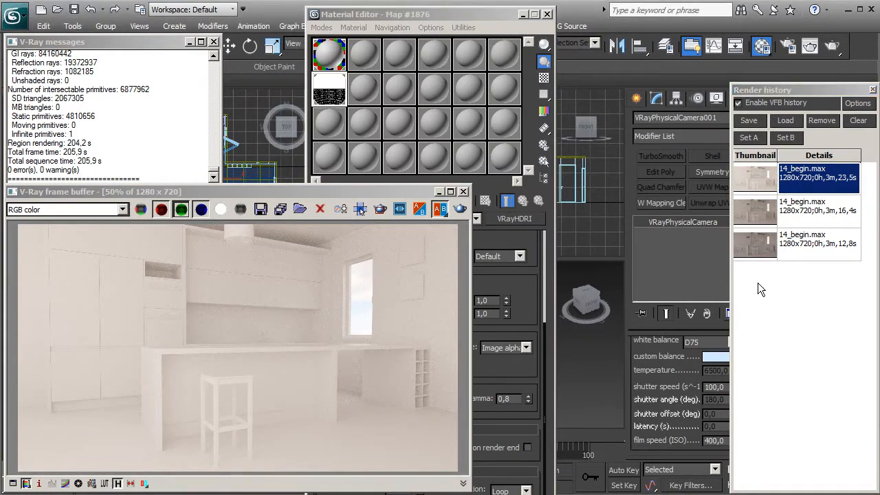
{"action": "left_click", "coordinate": [872, 90]}
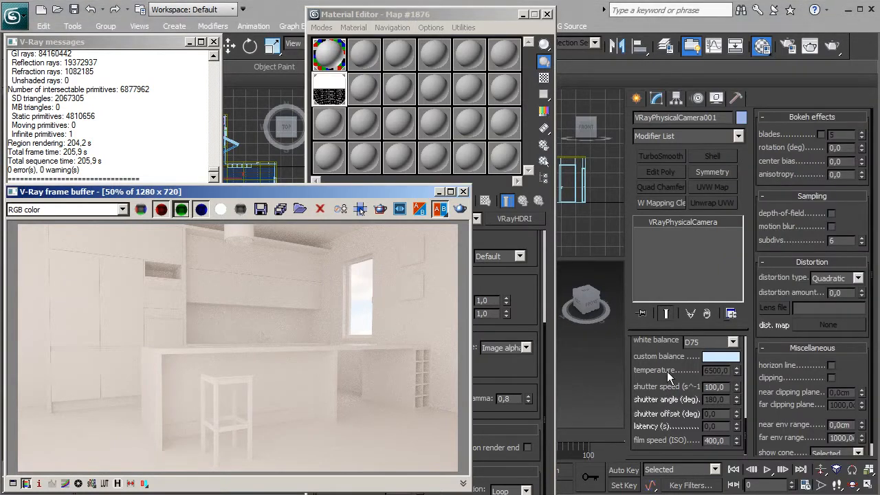
{"action": "mouse_move", "coordinate": [662, 368]}
{"action": "left_mouse_down"}
{"action": "mouse_move", "coordinate": [663, 406]}
{"action": "mouse_move", "coordinate": [665, 363]}
{"action": "left_mouse_up"}
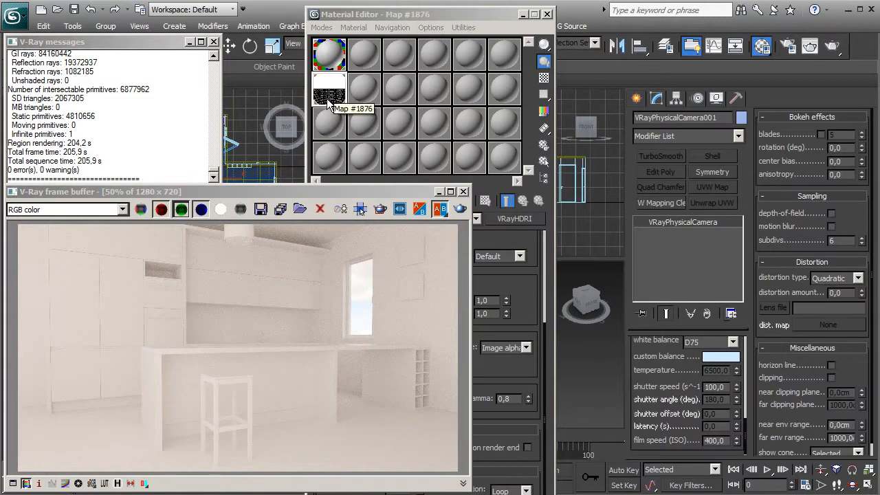
{"action": "left_click", "coordinate": [404, 16]}
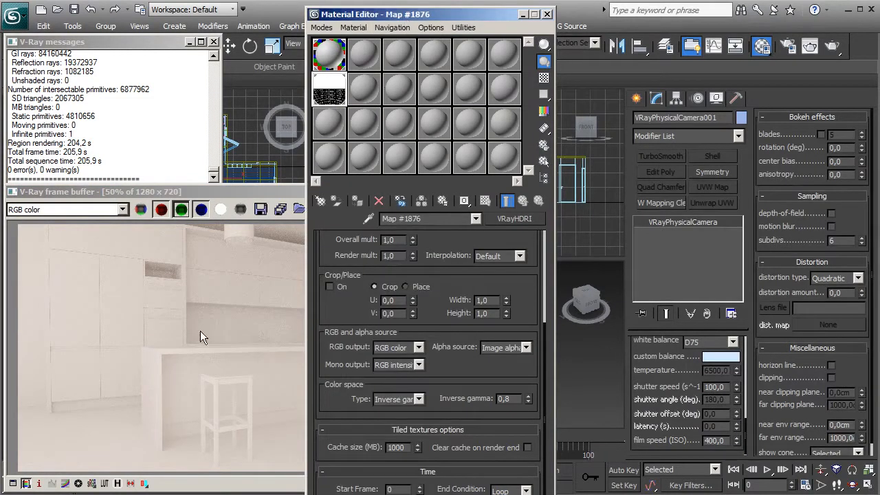
{"action": "left_click", "coordinate": [192, 303]}
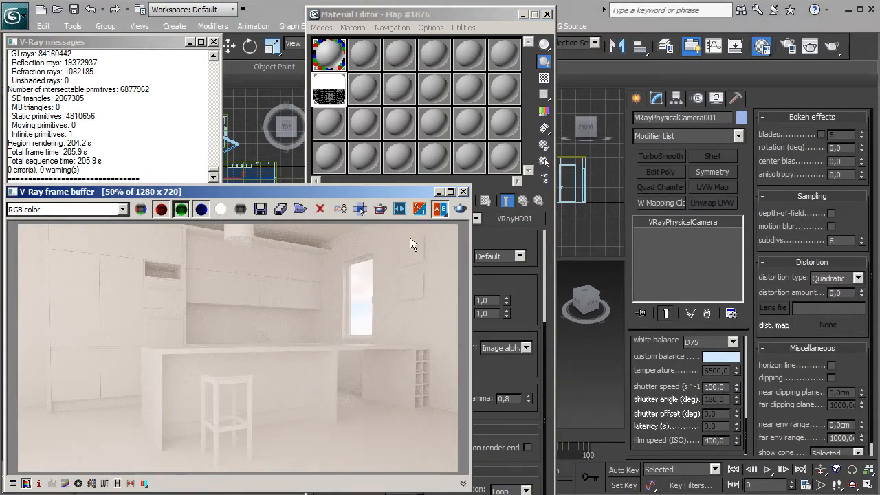
{"action": "left_click", "coordinate": [405, 15]}
{"action": "scroll", "coordinate": [440, 263], "scroll_direction": "up", "scroll_amount": 3}
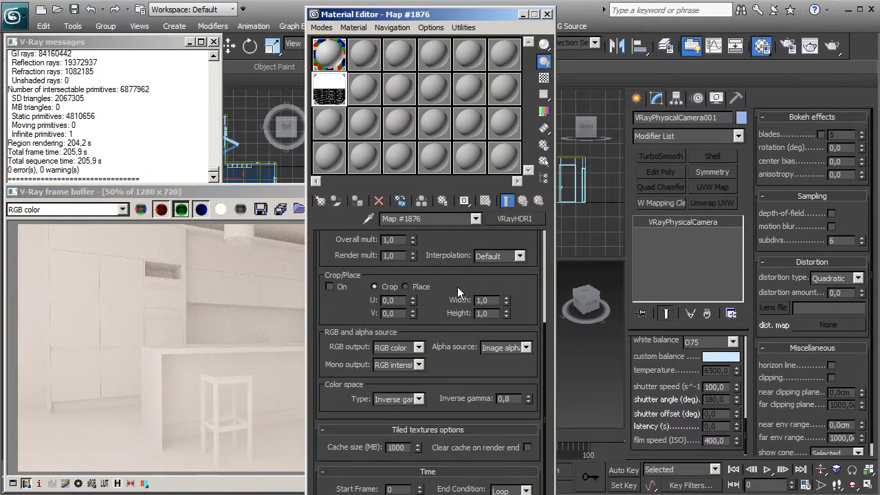
{"action": "scroll", "coordinate": [518, 268], "scroll_direction": "up", "scroll_amount": 4}
{"action": "left_click", "coordinate": [484, 303]}
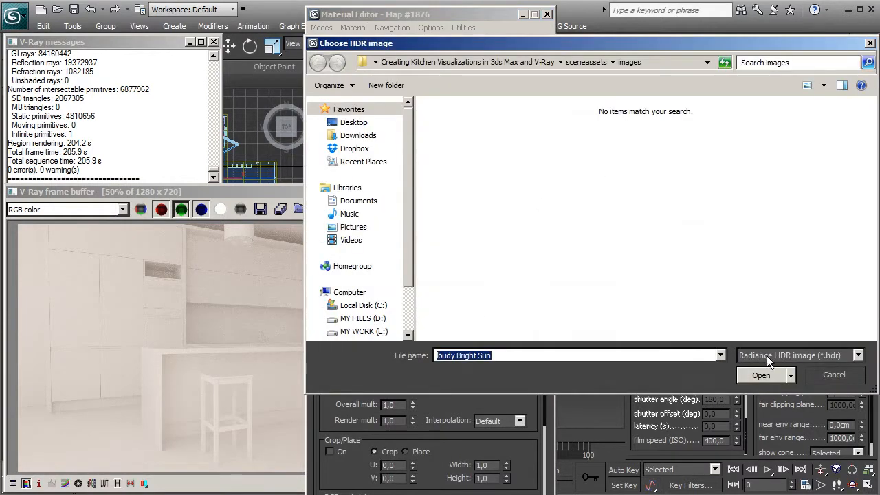
{"action": "left_click", "coordinate": [797, 355]}
{"action": "left_click", "coordinate": [749, 214]}
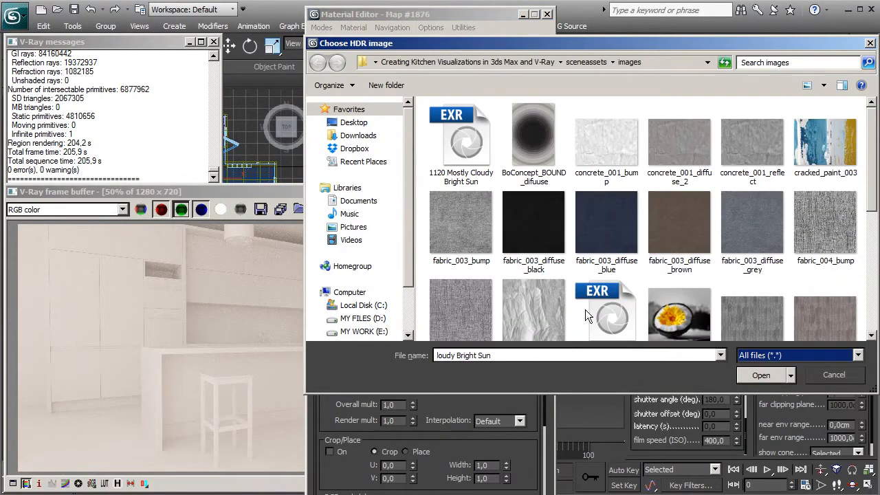
{"action": "left_click", "coordinate": [585, 309]}
{"action": "left_click", "coordinate": [760, 375]}
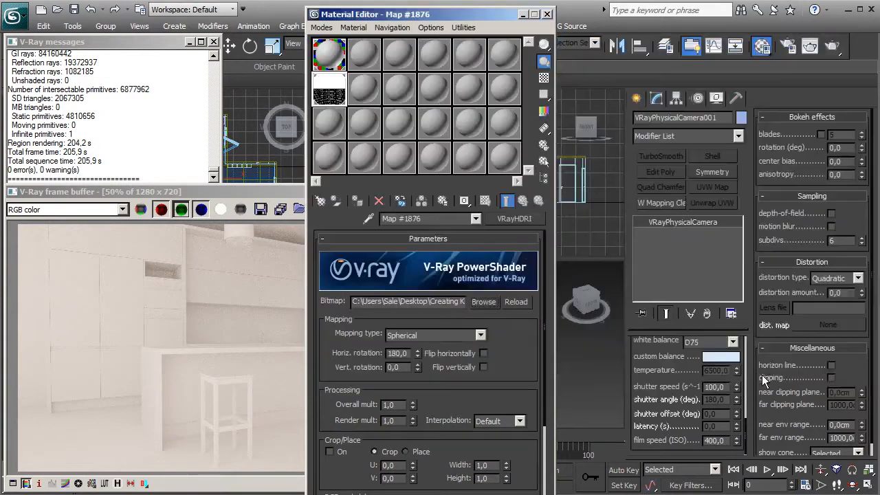
- Close the Material Editor, test-render the camera frame with the replaced HDR image and stop the render
{"action": "left_click", "coordinate": [547, 14]}
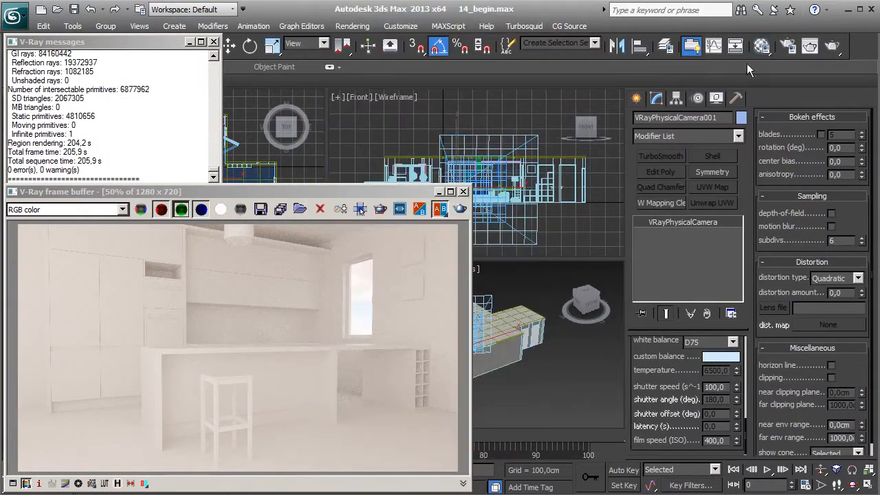
{"action": "left_click", "coordinate": [832, 46]}
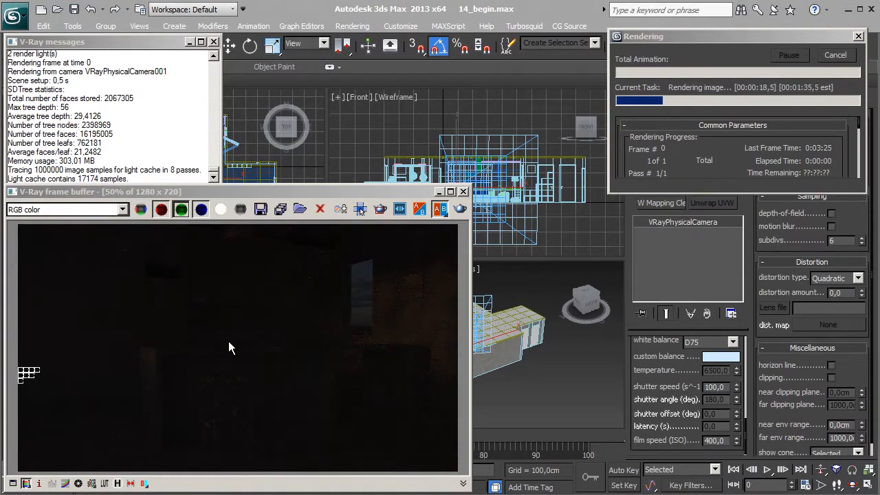
{"action": "left_click", "coordinate": [839, 57]}
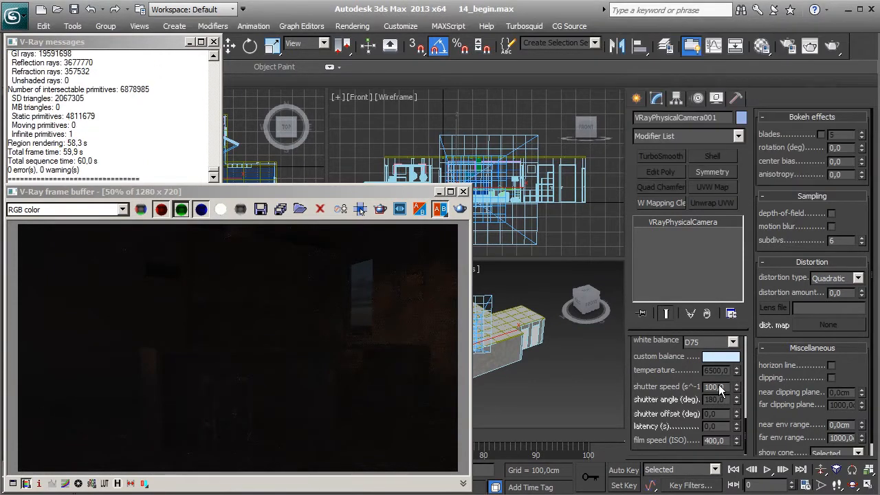
- Set the physical camera's shutter speed to 1, film speed (ISO) to 600 and f-number to 4, and render the frame
{"action": "double_click", "coordinate": [715, 387]}
{"action": "type", "text": "1"}
{"action": "key", "text": "Return"}
{"action": "double_click", "coordinate": [722, 441]}
{"action": "type", "text": "60"}
{"action": "scroll", "coordinate": [660, 377], "scroll_direction": "up", "scroll_amount": 5}
{"action": "scroll", "coordinate": [660, 377], "scroll_direction": "up", "scroll_amount": 2}
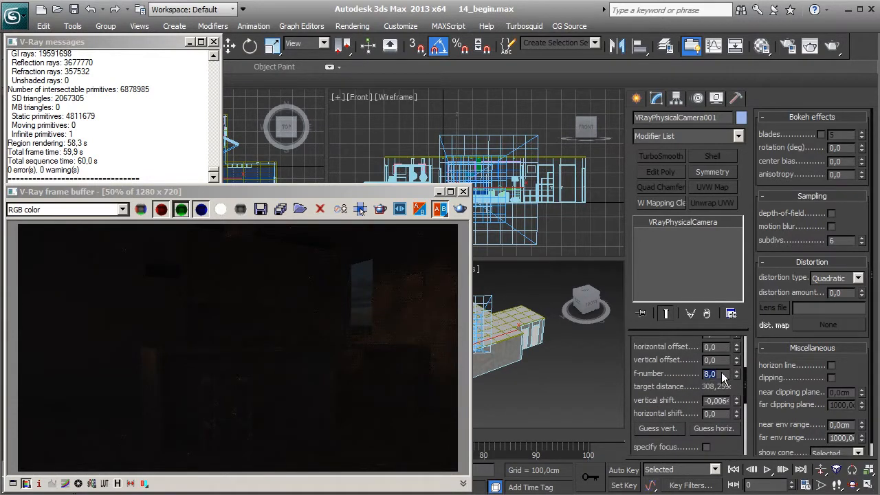
{"action": "key", "text": "Return"}
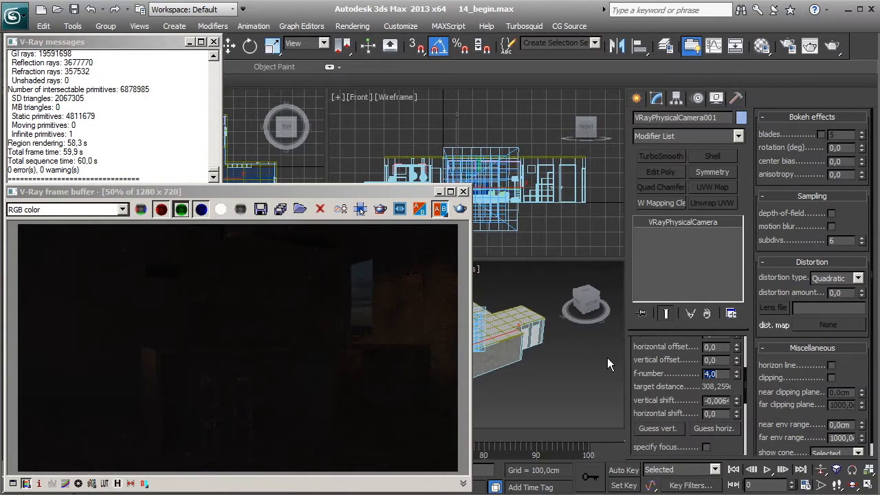
{"action": "left_click", "coordinate": [460, 210]}
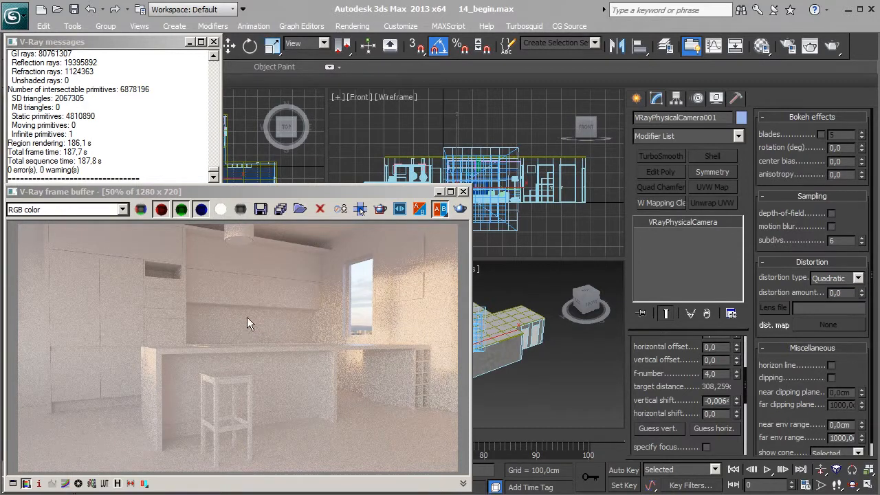
{"action": "left_click", "coordinate": [789, 45]}
{"action": "left_click", "coordinate": [386, 26]}
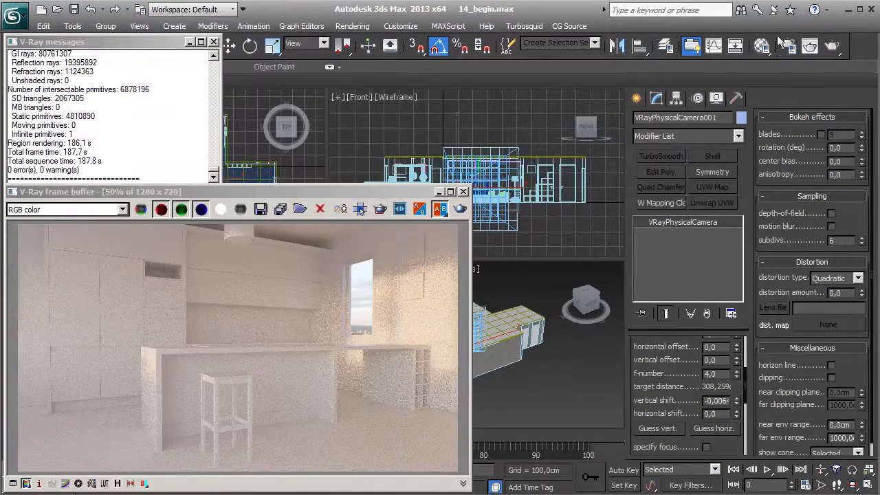
- Load the 1120 Mostly Cloudy Bright Sun EXR back into the VRayHDRI map and close the Material Editor
{"action": "left_click", "coordinate": [758, 50]}
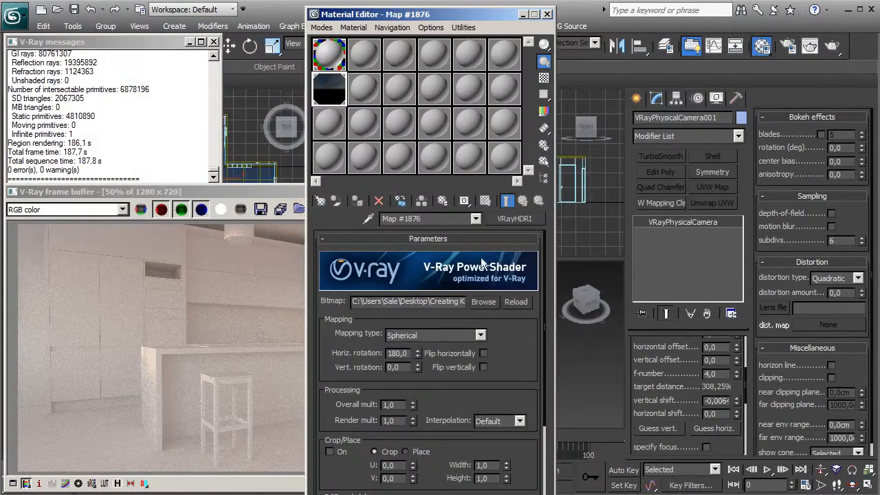
{"action": "left_click", "coordinate": [482, 301]}
{"action": "left_click", "coordinate": [797, 355]}
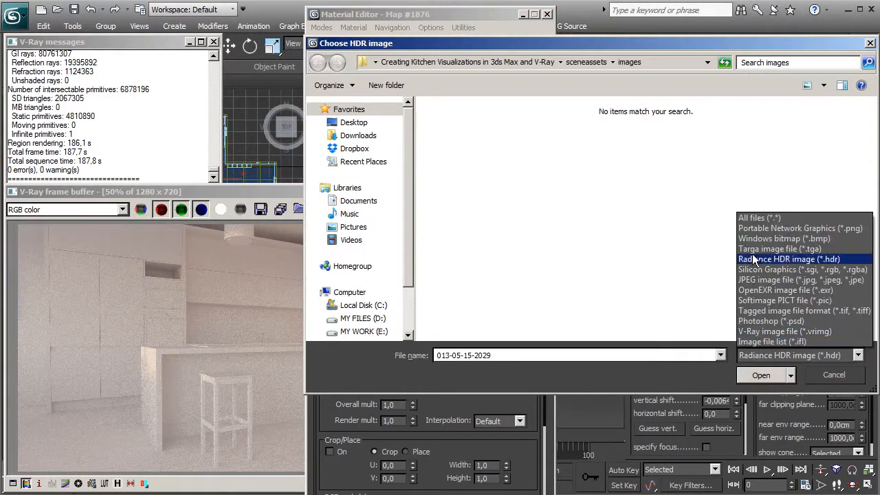
{"action": "left_click", "coordinate": [753, 218]}
{"action": "left_click", "coordinate": [447, 154]}
{"action": "left_click", "coordinate": [760, 375]}
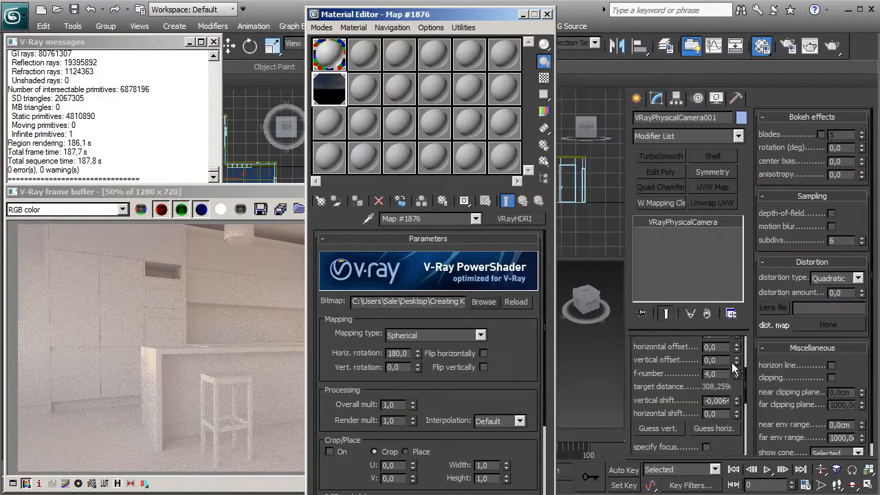
{"action": "left_click", "coordinate": [548, 14]}
- Restore the physical camera's exposure with f-number 8, shutter speed 100 and film speed (ISO) 400
{"action": "scroll", "coordinate": [660, 401], "scroll_direction": "up", "scroll_amount": 2}
{"action": "scroll", "coordinate": [660, 401], "scroll_direction": "down", "scroll_amount": 1}
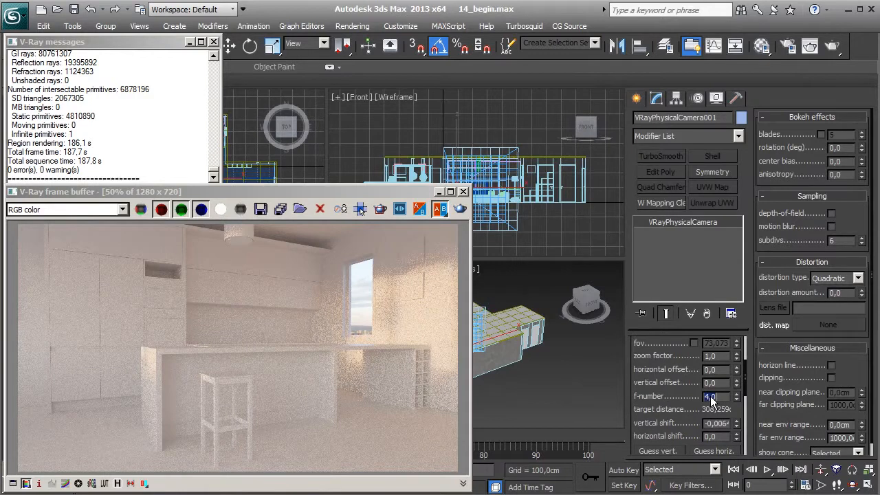
{"action": "scroll", "coordinate": [670, 412], "scroll_direction": "down", "scroll_amount": 4}
{"action": "scroll", "coordinate": [665, 418], "scroll_direction": "down", "scroll_amount": 4}
{"action": "type", "text": "100"}
{"action": "key", "text": "Return"}
{"action": "scroll", "coordinate": [674, 400], "scroll_direction": "down", "scroll_amount": 1}
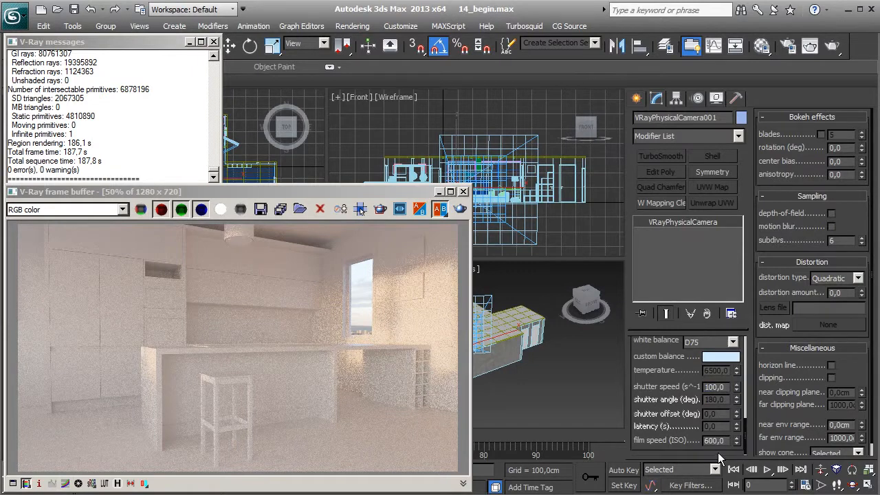
{"action": "double_click", "coordinate": [715, 440]}
{"action": "type", "text": "400"}
{"action": "key", "text": "Return"}
- Close the frame buffer and V-Ray messages, maximize the Perspective viewport and set the selection filter to All
{"action": "left_click", "coordinate": [464, 192]}
{"action": "key", "text": "alt+w"}
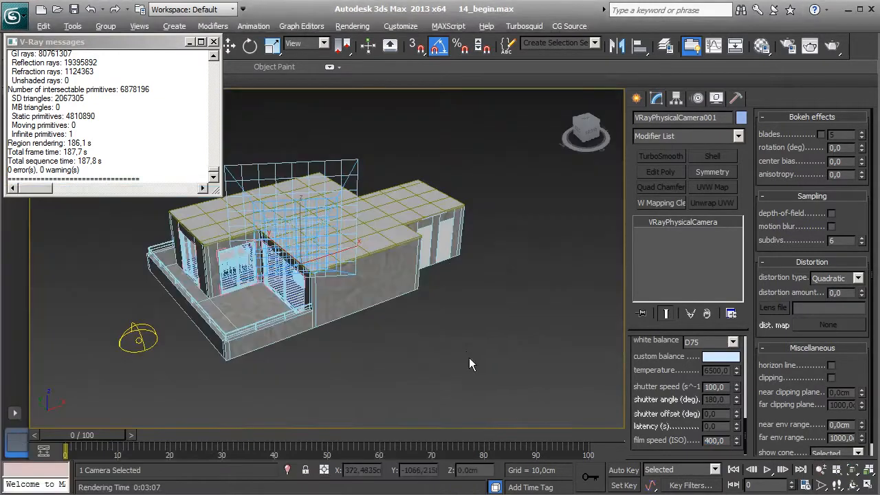
{"action": "left_click", "coordinate": [214, 43]}
{"action": "left_click", "coordinate": [110, 44]}
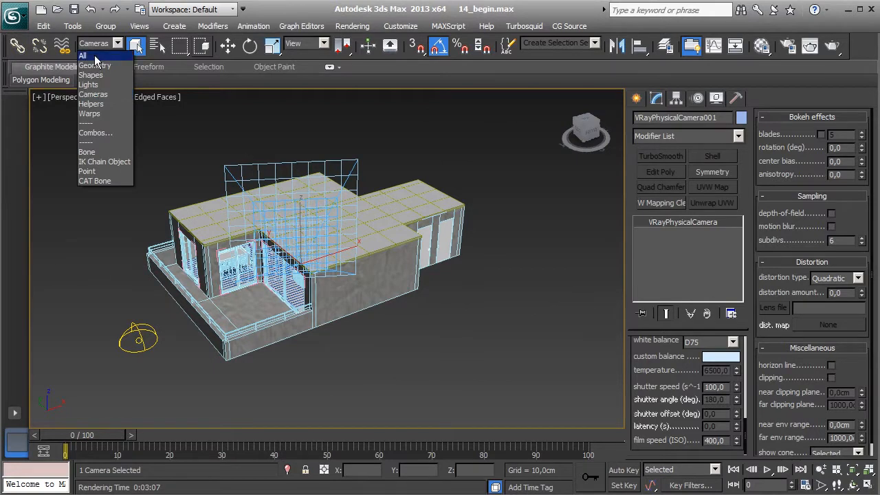
{"action": "left_click", "coordinate": [83, 55]}
- Hide the apartment's ceiling slab in the Perspective view to expose the interior
{"action": "scroll", "coordinate": [324, 326], "scroll_direction": "up", "scroll_amount": 4}
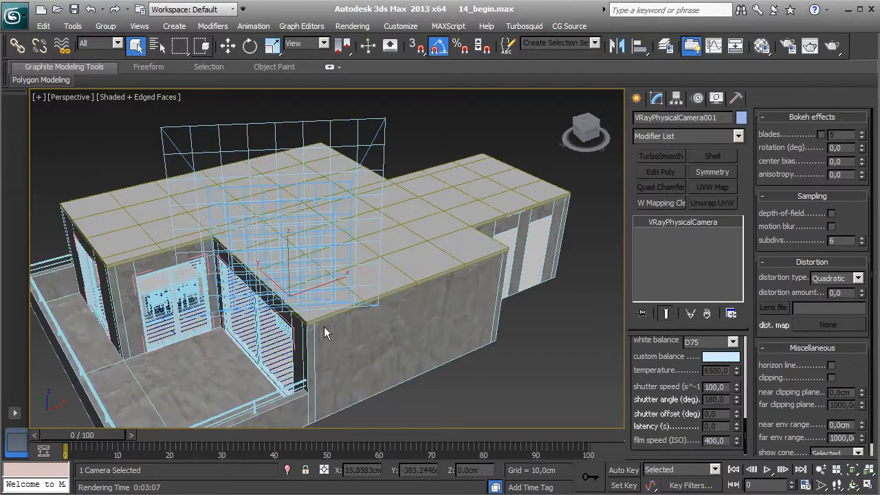
{"action": "left_click", "coordinate": [411, 260]}
{"action": "right_click", "coordinate": [414, 251]}
{"action": "left_click", "coordinate": [433, 215]}
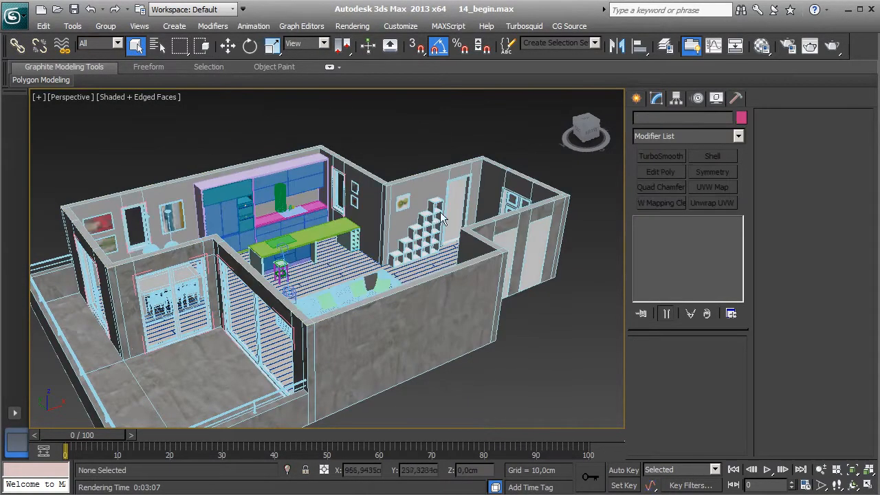
- Hide the Dining Room, Living Room and Walls layers so only the kitchen remains
{"action": "left_click", "coordinate": [666, 45]}
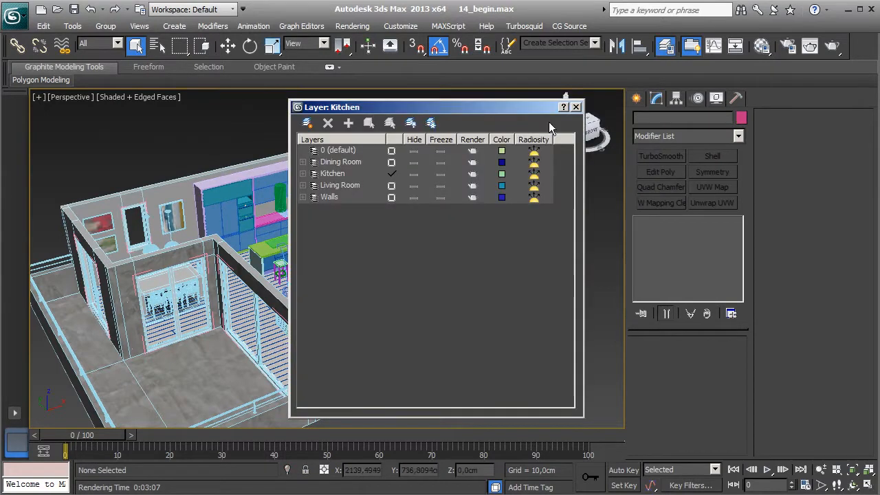
{"action": "left_click", "coordinate": [414, 163]}
{"action": "left_click", "coordinate": [414, 186]}
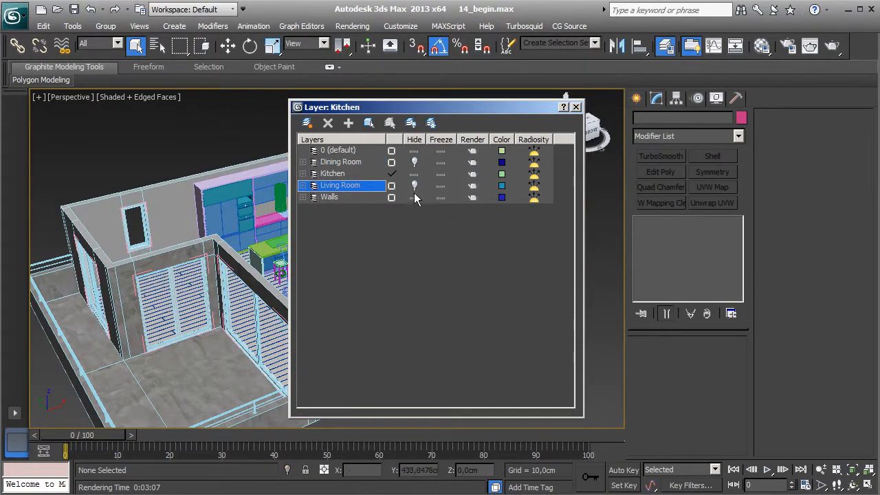
{"action": "left_click", "coordinate": [414, 197]}
{"action": "left_click", "coordinate": [576, 106]}
- Select a lower door of the upper kitchen cabinets and examine the cabinets' underside at close range
{"action": "middle_click_drag", "start_coordinate": [425, 262], "coordinate": [433, 280]}
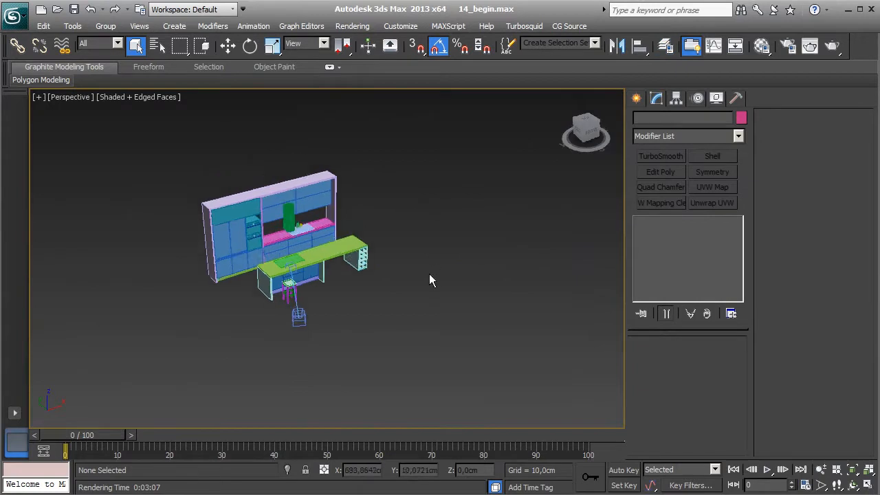
{"action": "scroll", "coordinate": [433, 273], "scroll_direction": "up", "scroll_amount": 4}
{"action": "left_click", "coordinate": [304, 161]}
{"action": "key", "text": "z"}
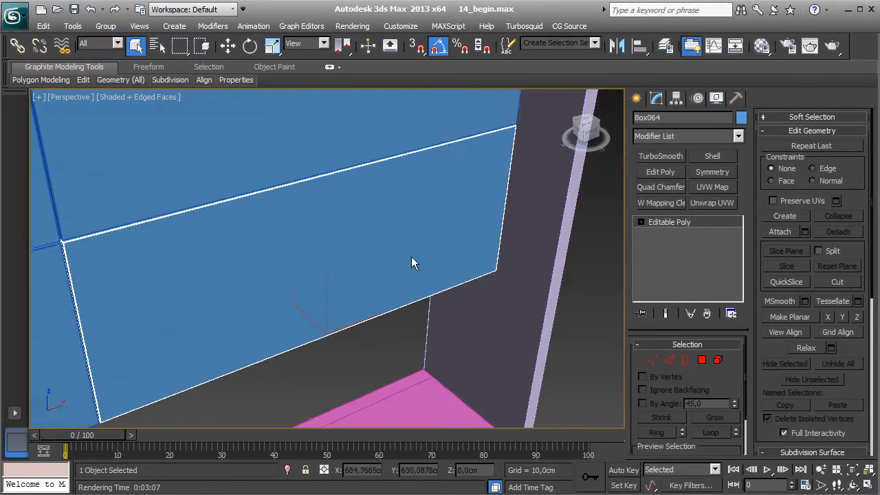
{"action": "middle_click_drag", "start_coordinate": [369, 234], "coordinate": [416, 199], "text": "alt"}
{"action": "scroll", "coordinate": [439, 181], "scroll_direction": "down", "scroll_amount": 3}
{"action": "middle_click_drag", "start_coordinate": [450, 241], "coordinate": [395, 139], "text": "alt"}
{"action": "middle_click_drag", "start_coordinate": [325, 208], "coordinate": [436, 337], "text": "alt"}
{"action": "scroll", "coordinate": [420, 330], "scroll_direction": "up", "scroll_amount": 2}
{"action": "middle_click_drag", "start_coordinate": [245, 361], "coordinate": [423, 350]}
{"action": "scroll", "coordinate": [307, 348], "scroll_direction": "down", "scroll_amount": 2}
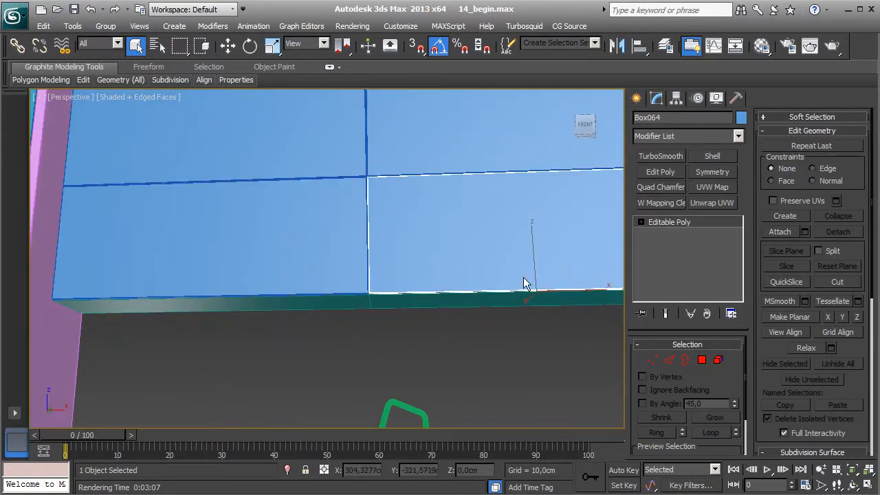
- Draw a V-Ray plane light with AutoGrid on the upper cabinets' underside, about 67.2 cm half-length and 4.7 cm half-width
{"action": "left_click", "coordinate": [637, 98]}
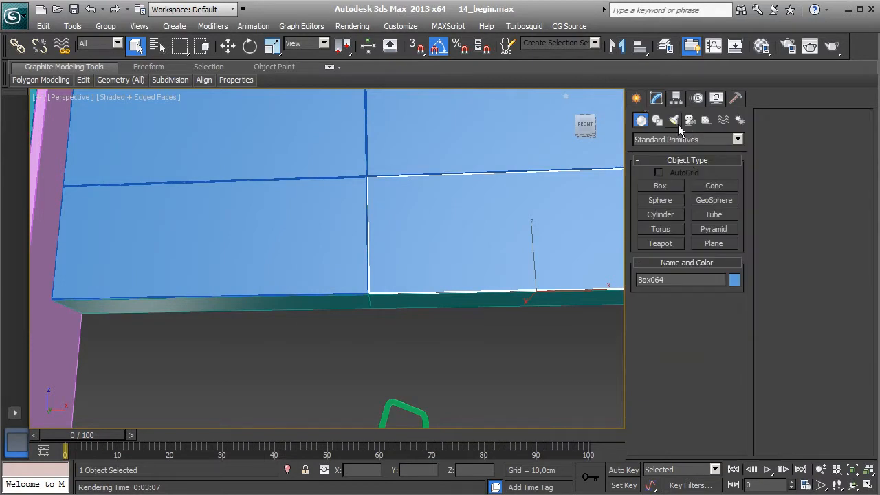
{"action": "left_click", "coordinate": [674, 120]}
{"action": "left_click", "coordinate": [657, 121]}
{"action": "left_click", "coordinate": [674, 121]}
{"action": "left_click", "coordinate": [682, 140]}
{"action": "left_click", "coordinate": [671, 172]}
{"action": "left_click", "coordinate": [660, 187]}
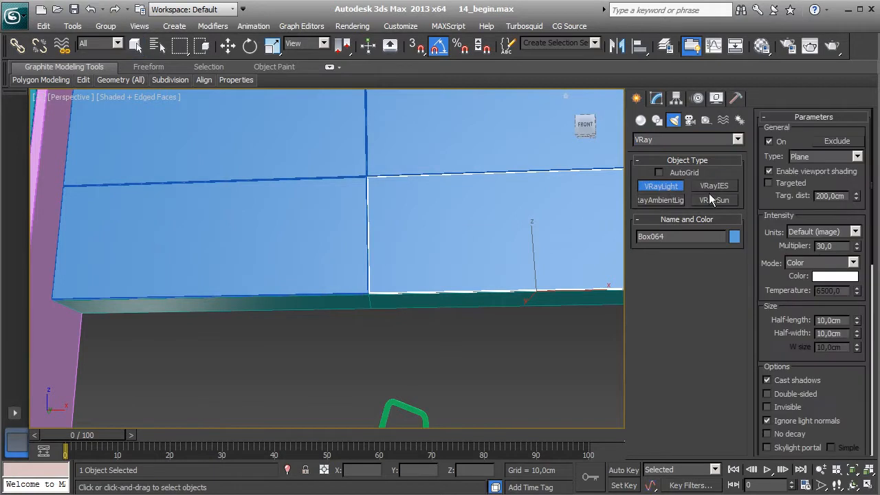
{"action": "left_click", "coordinate": [674, 177]}
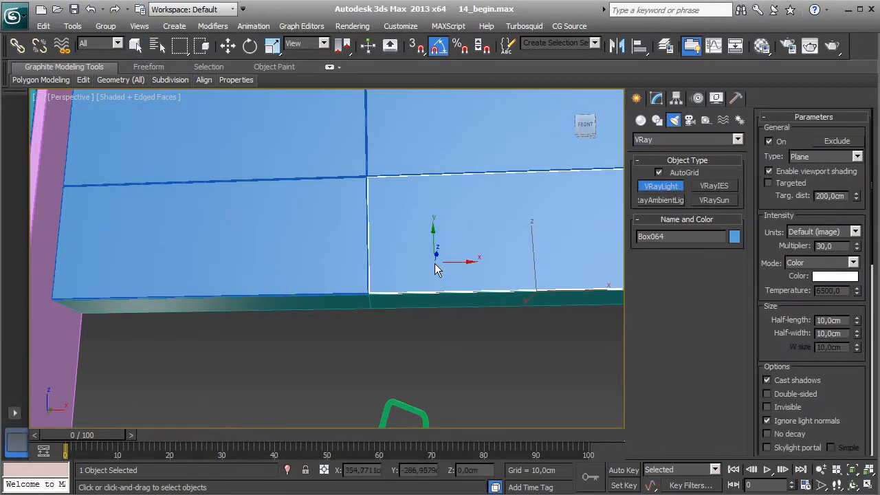
{"action": "middle_click_drag", "start_coordinate": [446, 271], "coordinate": [446, 265], "text": "alt"}
{"action": "middle_click_drag", "start_coordinate": [390, 314], "coordinate": [198, 316], "text": "alt"}
{"action": "middle_click_drag", "start_coordinate": [343, 334], "coordinate": [219, 325], "text": "alt"}
{"action": "middle_click_drag", "start_coordinate": [386, 333], "coordinate": [466, 324], "text": "alt"}
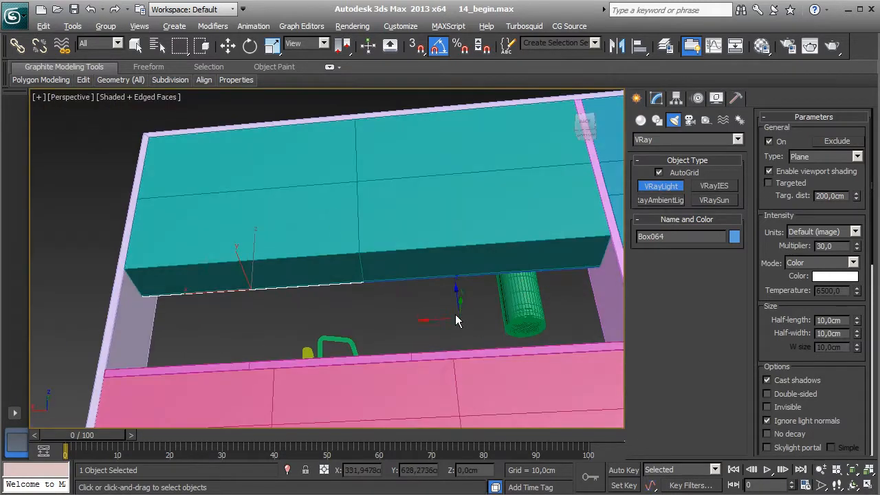
{"action": "left_click_drag", "start_coordinate": [281, 272], "coordinate": [495, 266]}
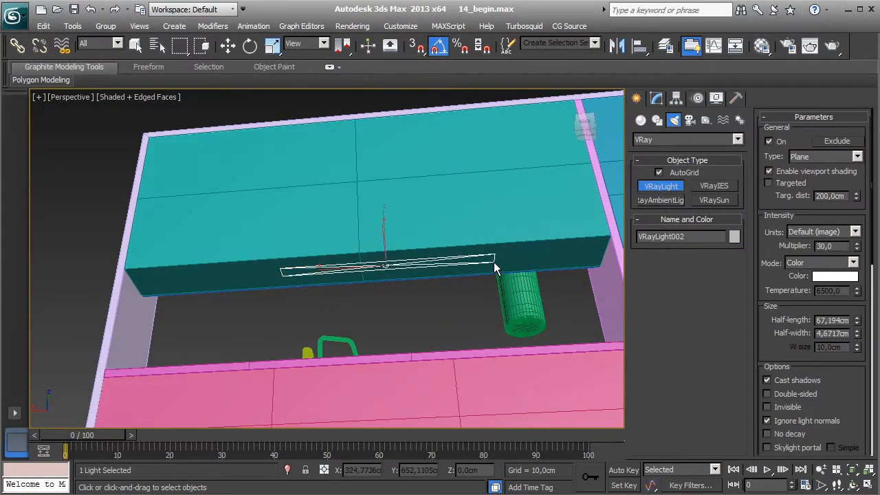
{"action": "right_click", "coordinate": [517, 269]}
- Rotate the plane light to shine down on the worktop and lower it to Z 160.79 cm, just beneath the cabinets
{"action": "left_click", "coordinate": [250, 45]}
{"action": "left_click_drag", "start_coordinate": [389, 251], "coordinate": [409, 371]}
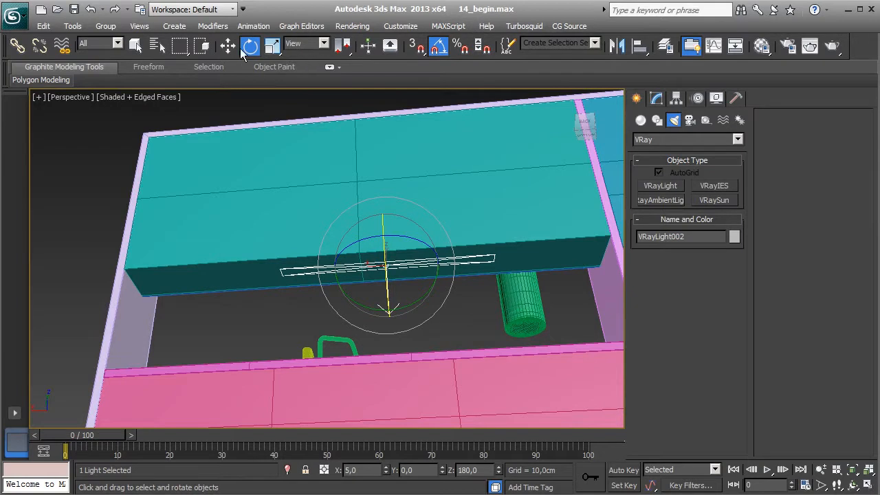
{"action": "left_click", "coordinate": [228, 47]}
{"action": "middle_click_drag", "start_coordinate": [344, 229], "coordinate": [385, 237], "text": "alt"}
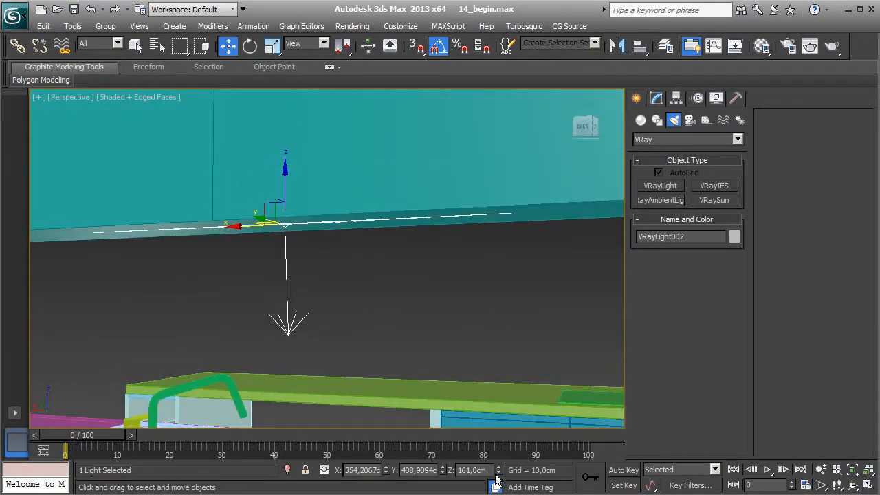
{"action": "left_click_drag", "start_coordinate": [498, 474], "coordinate": [498, 475]}
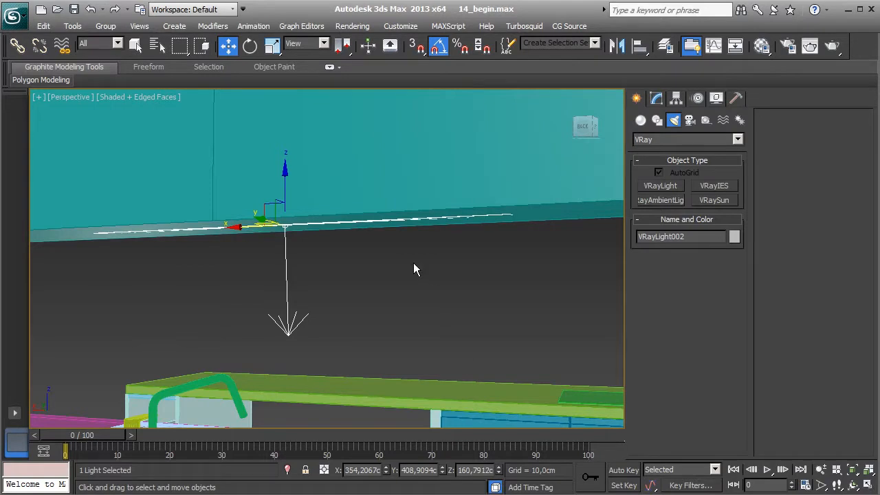
{"action": "middle_click_drag", "start_coordinate": [414, 263], "coordinate": [405, 274], "text": "alt"}
- Set the light's multiplier to 300 and its color mode to Temperature with a value of 3000
{"action": "left_click", "coordinate": [657, 100]}
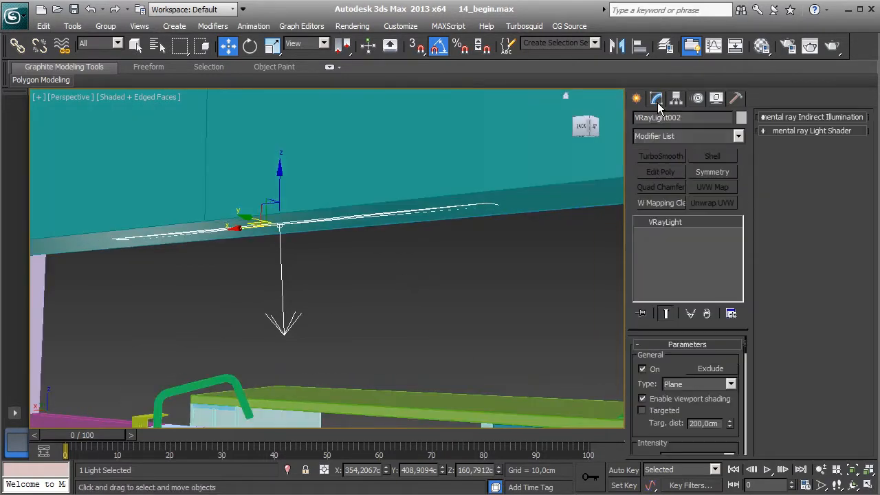
{"action": "scroll", "coordinate": [674, 406], "scroll_direction": "down", "scroll_amount": 4}
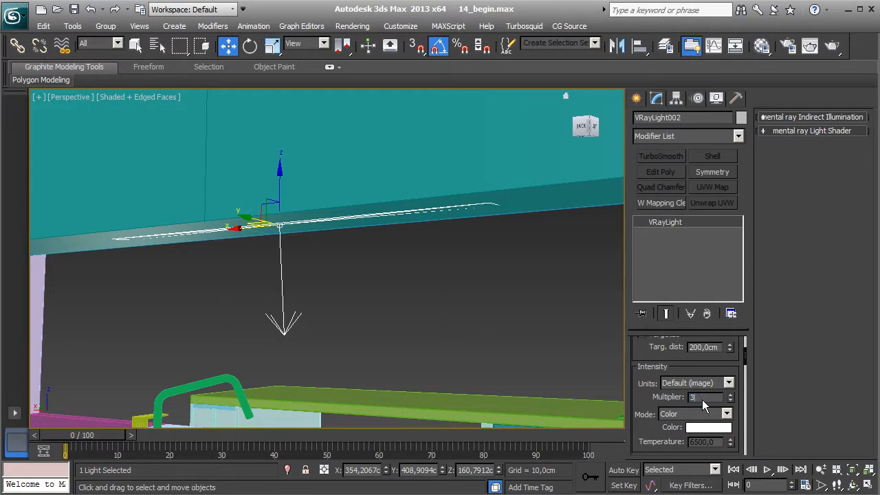
{"action": "double_click", "coordinate": [702, 399]}
{"action": "left_click", "coordinate": [693, 414]}
{"action": "left_click", "coordinate": [671, 436]}
{"action": "scroll", "coordinate": [646, 412], "scroll_direction": "down", "scroll_amount": 1}
{"action": "left_click_drag", "start_coordinate": [645, 402], "coordinate": [647, 401]}
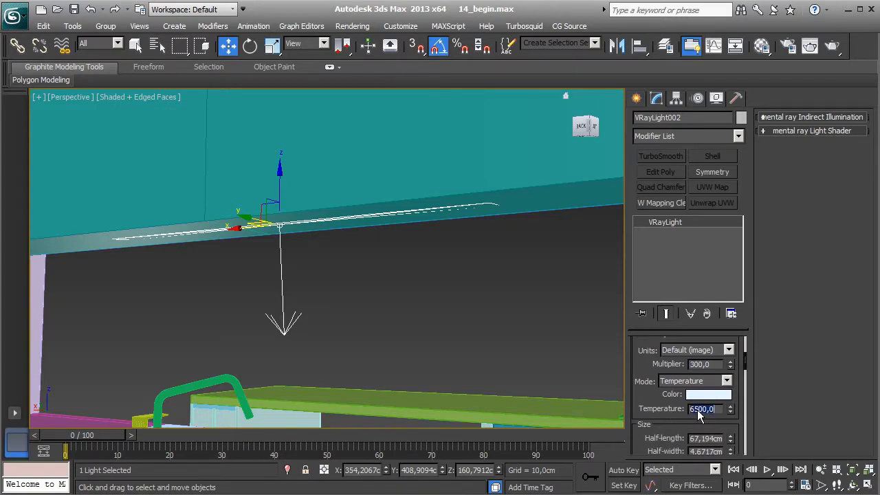
{"action": "type", "text": "3000"}
{"action": "key", "text": "Return"}
- Resize the light into a thin strip with a half-width of 1 cm and a half-length of 149 cm
{"action": "scroll", "coordinate": [656, 411], "scroll_direction": "down", "scroll_amount": 2}
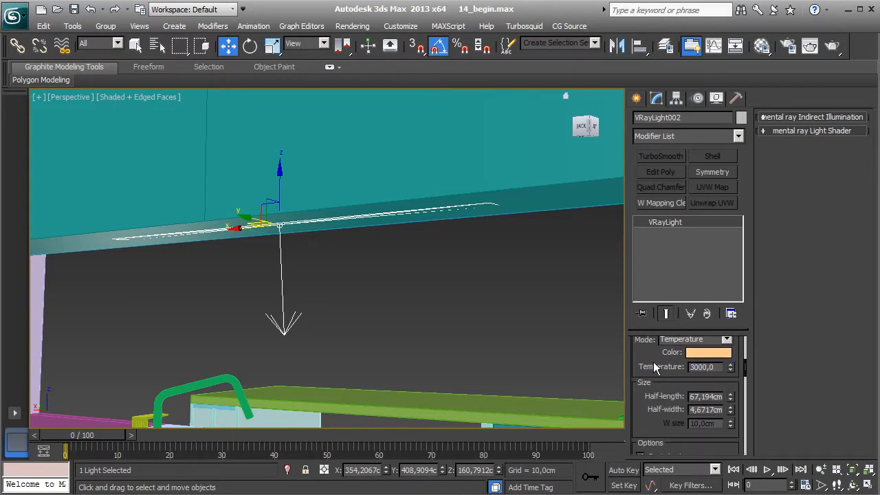
{"action": "left_click", "coordinate": [712, 409]}
{"action": "type", "text": "1"}
{"action": "key", "text": "Return"}
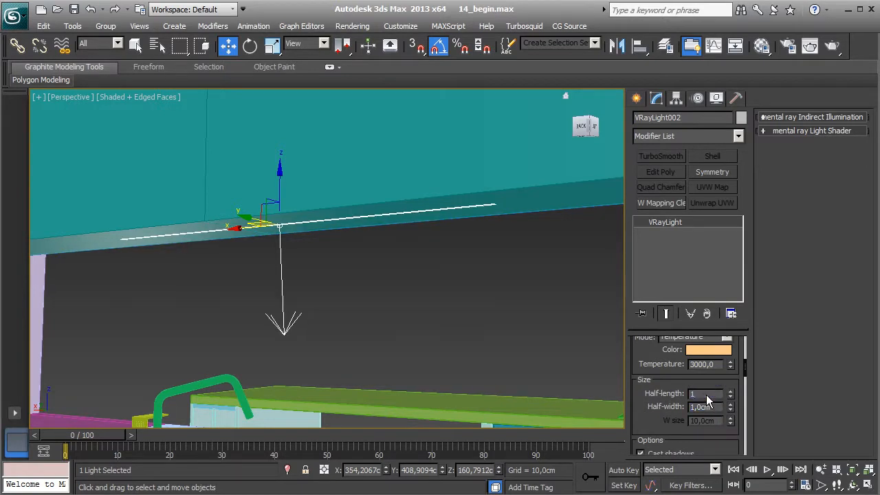
{"action": "key", "text": "Return"}
- Move the light strip along the rear edge of the upper cabinets' underside and make it invisible to the camera
{"action": "middle_click_drag", "start_coordinate": [396, 270], "coordinate": [468, 244]}
{"action": "scroll", "coordinate": [462, 246], "scroll_direction": "down", "scroll_amount": 2}
{"action": "scroll", "coordinate": [456, 238], "scroll_direction": "down", "scroll_amount": 2}
{"action": "left_click_drag", "start_coordinate": [314, 243], "coordinate": [291, 248]}
{"action": "middle_click_drag", "start_coordinate": [330, 255], "coordinate": [383, 253], "text": "alt"}
{"action": "scroll", "coordinate": [364, 232], "scroll_direction": "up", "scroll_amount": 2}
{"action": "left_click_drag", "start_coordinate": [276, 218], "coordinate": [243, 213]}
{"action": "scroll", "coordinate": [660, 412], "scroll_direction": "down", "scroll_amount": 3}
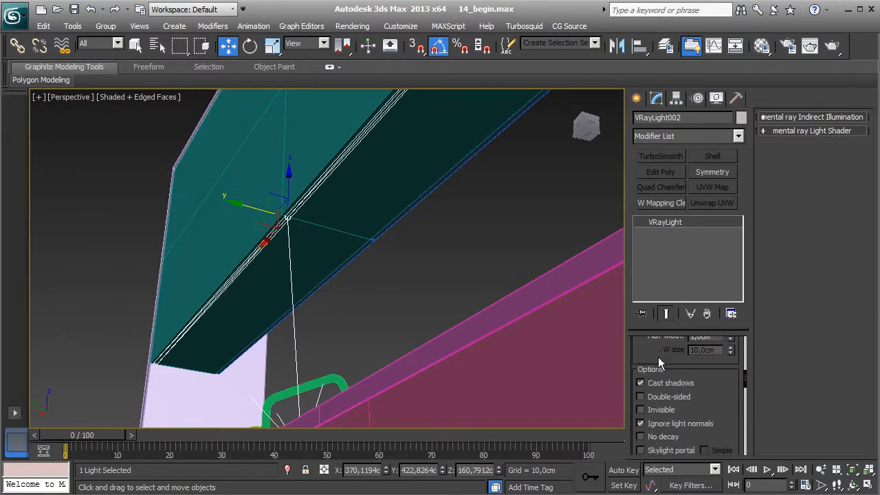
- Unhide the Dining Room, Living Room and Walls layers and close the layer manager
{"action": "left_click", "coordinate": [664, 46]}
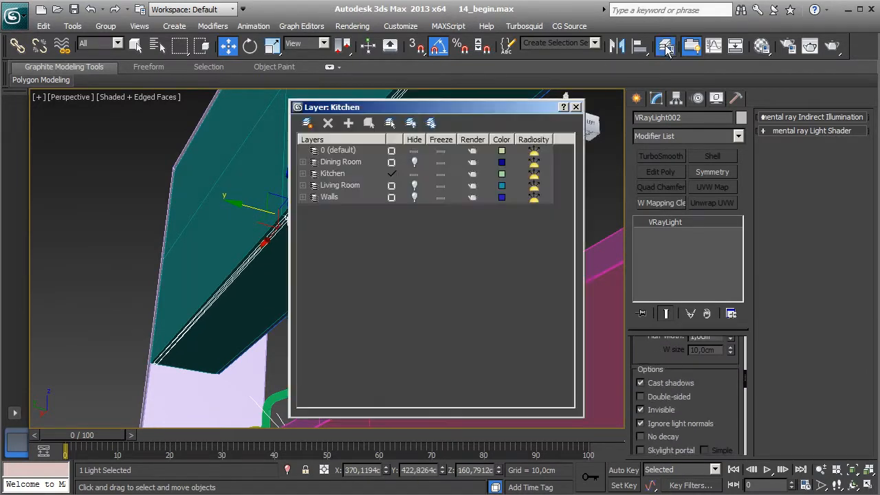
{"action": "left_click", "coordinate": [414, 163]}
{"action": "left_click", "coordinate": [415, 185]}
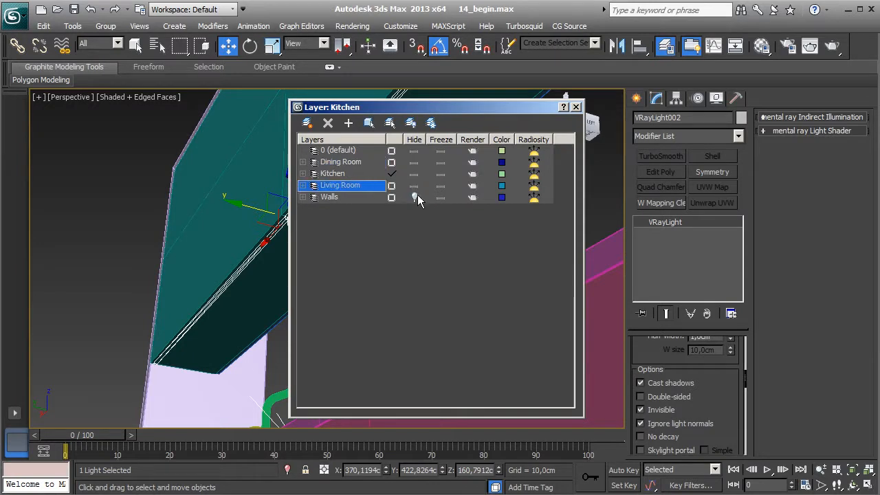
{"action": "left_click", "coordinate": [415, 197]}
{"action": "left_click", "coordinate": [576, 108]}
- Unhide all remaining hidden objects to bring back the apartment's ceiling slab
{"action": "middle_click_drag", "start_coordinate": [530, 167], "coordinate": [425, 236], "text": "alt"}
{"action": "scroll", "coordinate": [354, 304], "scroll_direction": "down", "scroll_amount": 5}
{"action": "right_click", "coordinate": [407, 272]}
{"action": "left_click", "coordinate": [447, 216]}
{"action": "scroll", "coordinate": [426, 236], "scroll_direction": "down", "scroll_amount": 3}
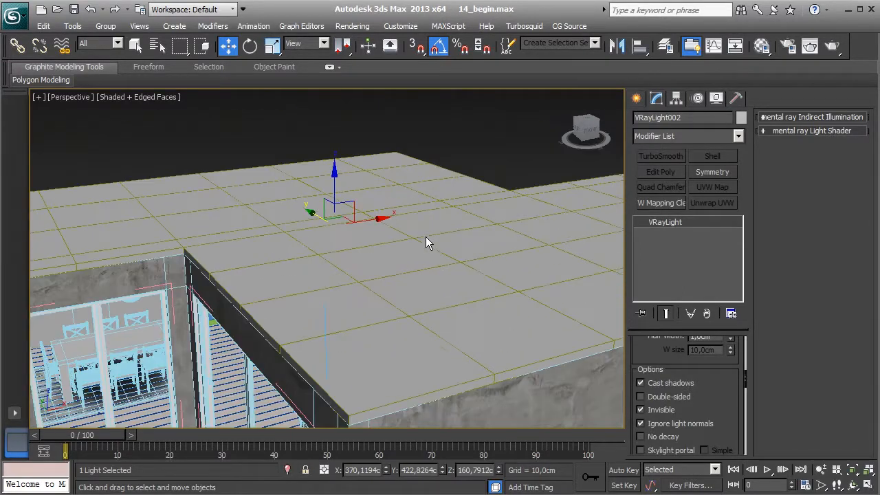
- Return to the four-viewport layout and render the VRayPhysicalCamera001 view in the V-Ray frame buffer
{"action": "key", "text": "alt+w"}
{"action": "right_click", "coordinate": [248, 284]}
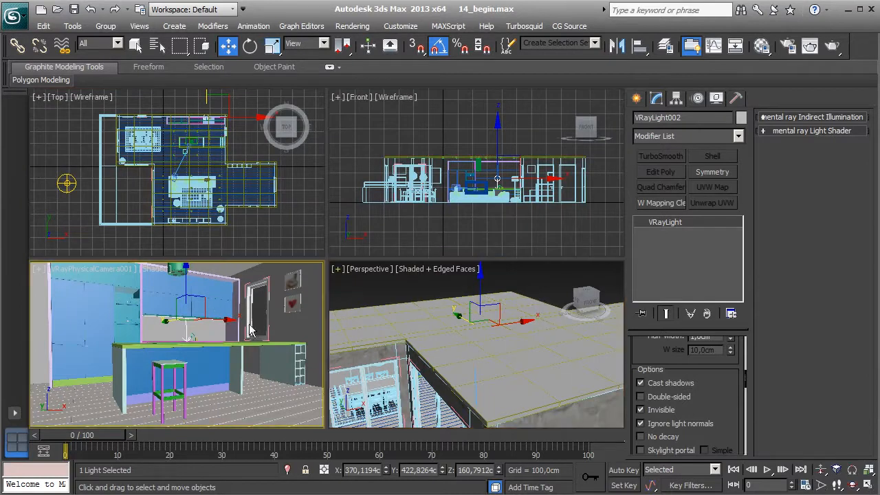
{"action": "right_click", "coordinate": [248, 284]}
{"action": "left_click", "coordinate": [275, 446]}
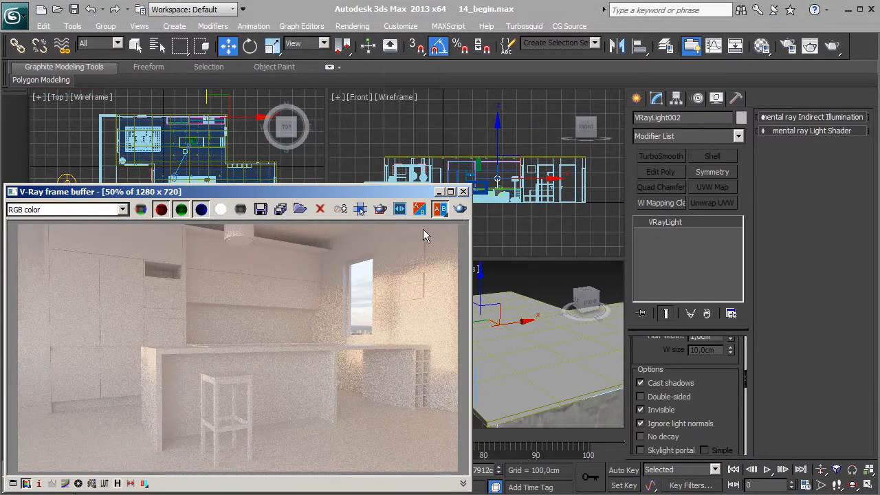
{"action": "left_click", "coordinate": [460, 209]}
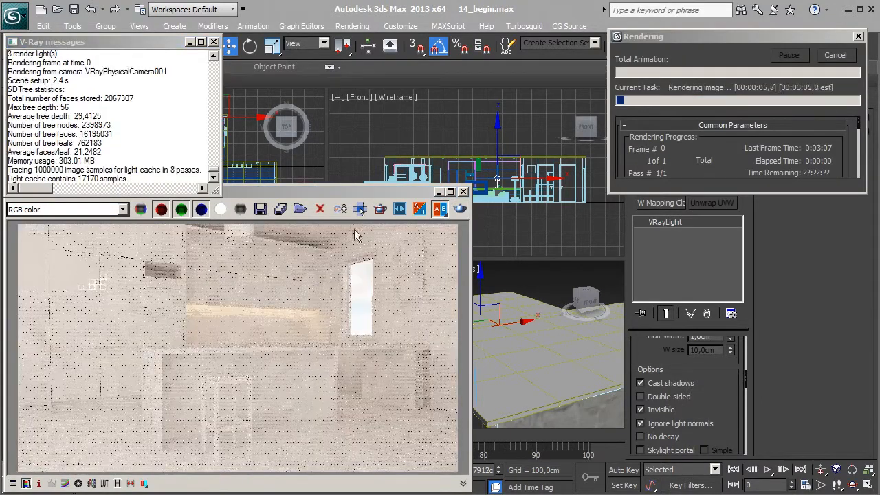
- Stop the render and define a render region around the lit strip beneath the upper cabinets
{"action": "left_click", "coordinate": [360, 210]}
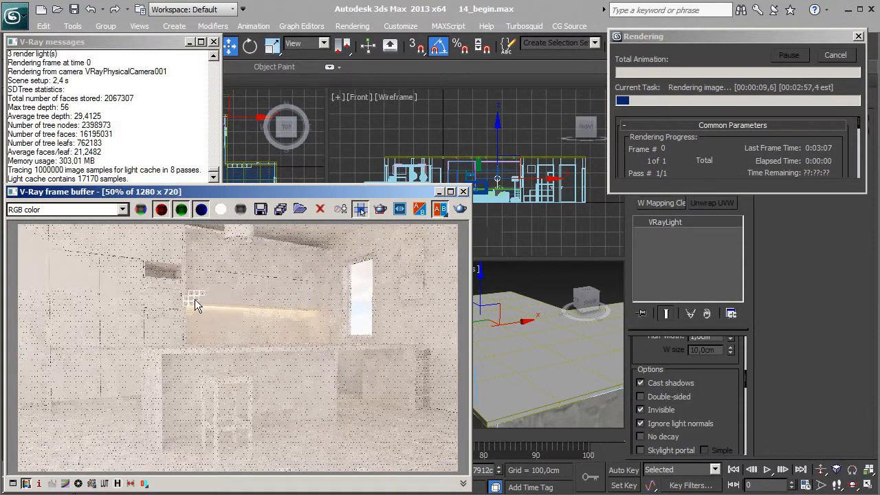
{"action": "left_click", "coordinate": [829, 58]}
{"action": "left_click", "coordinate": [380, 211]}
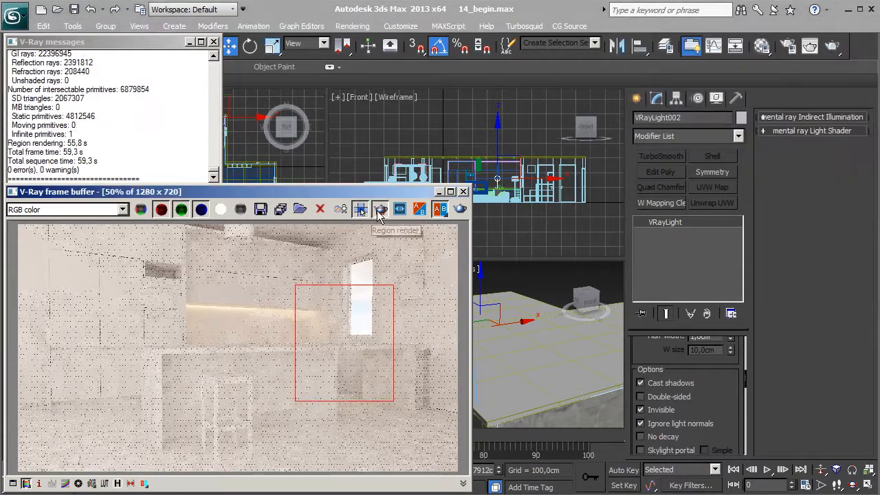
{"action": "left_click_drag", "start_coordinate": [175, 291], "coordinate": [335, 330]}
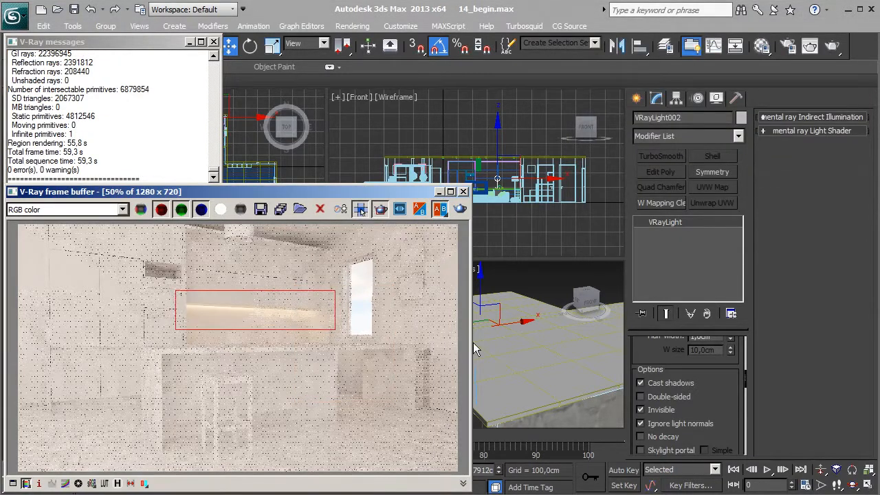
- Raise the strip light's multiplier to 400 and render the marked region
{"action": "scroll", "coordinate": [698, 391], "scroll_direction": "up", "scroll_amount": 6}
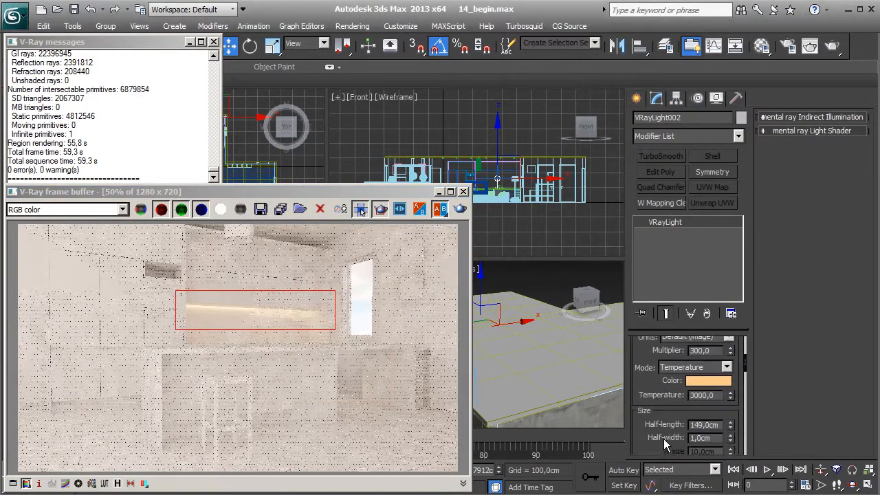
{"action": "scroll", "coordinate": [681, 384], "scroll_direction": "up", "scroll_amount": 1}
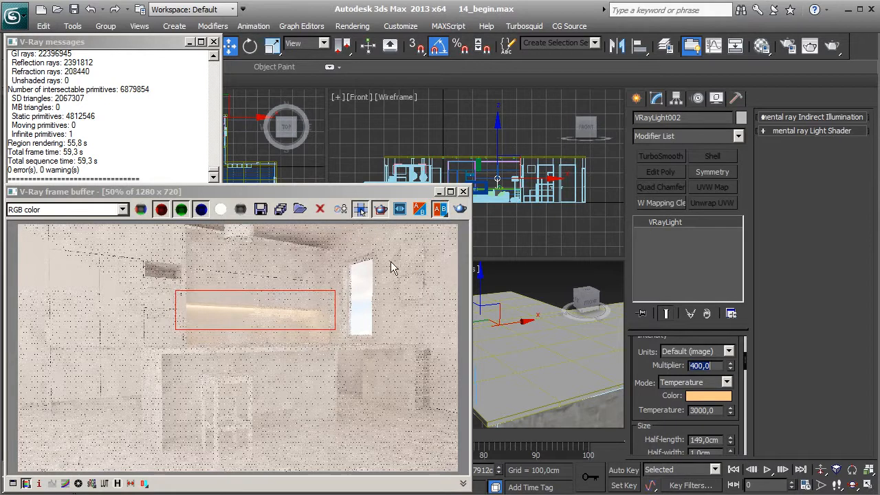
{"action": "left_click", "coordinate": [460, 210]}
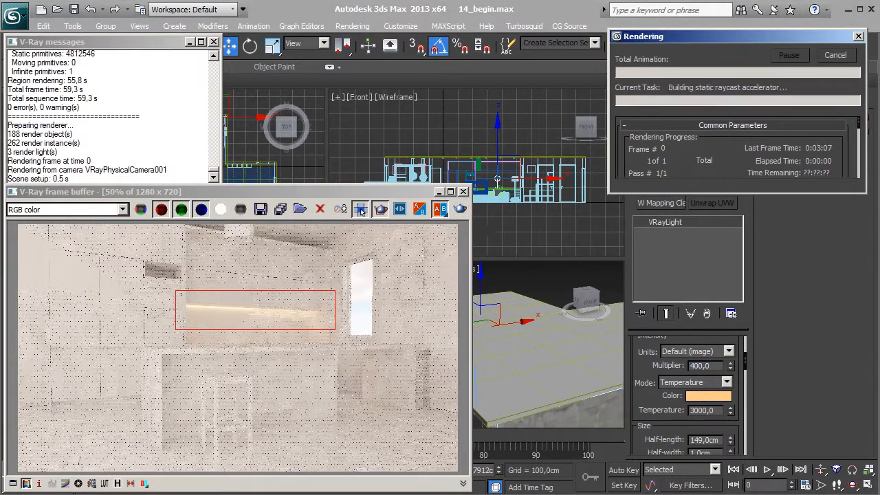